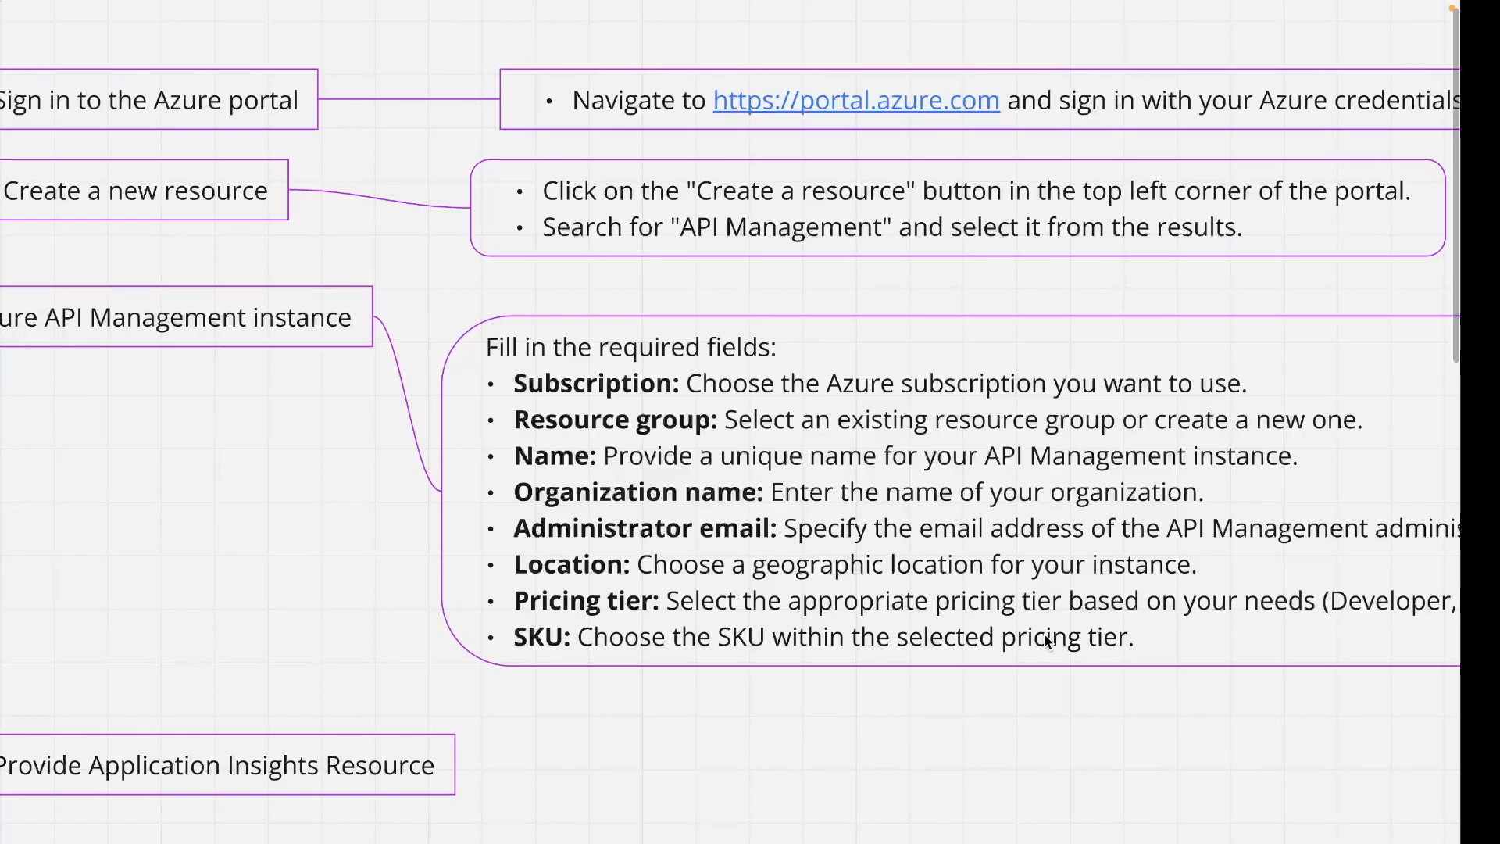
Pan across the Miro board to the Code node's sample function code block.
scroll(1044, 634, "right", 5)
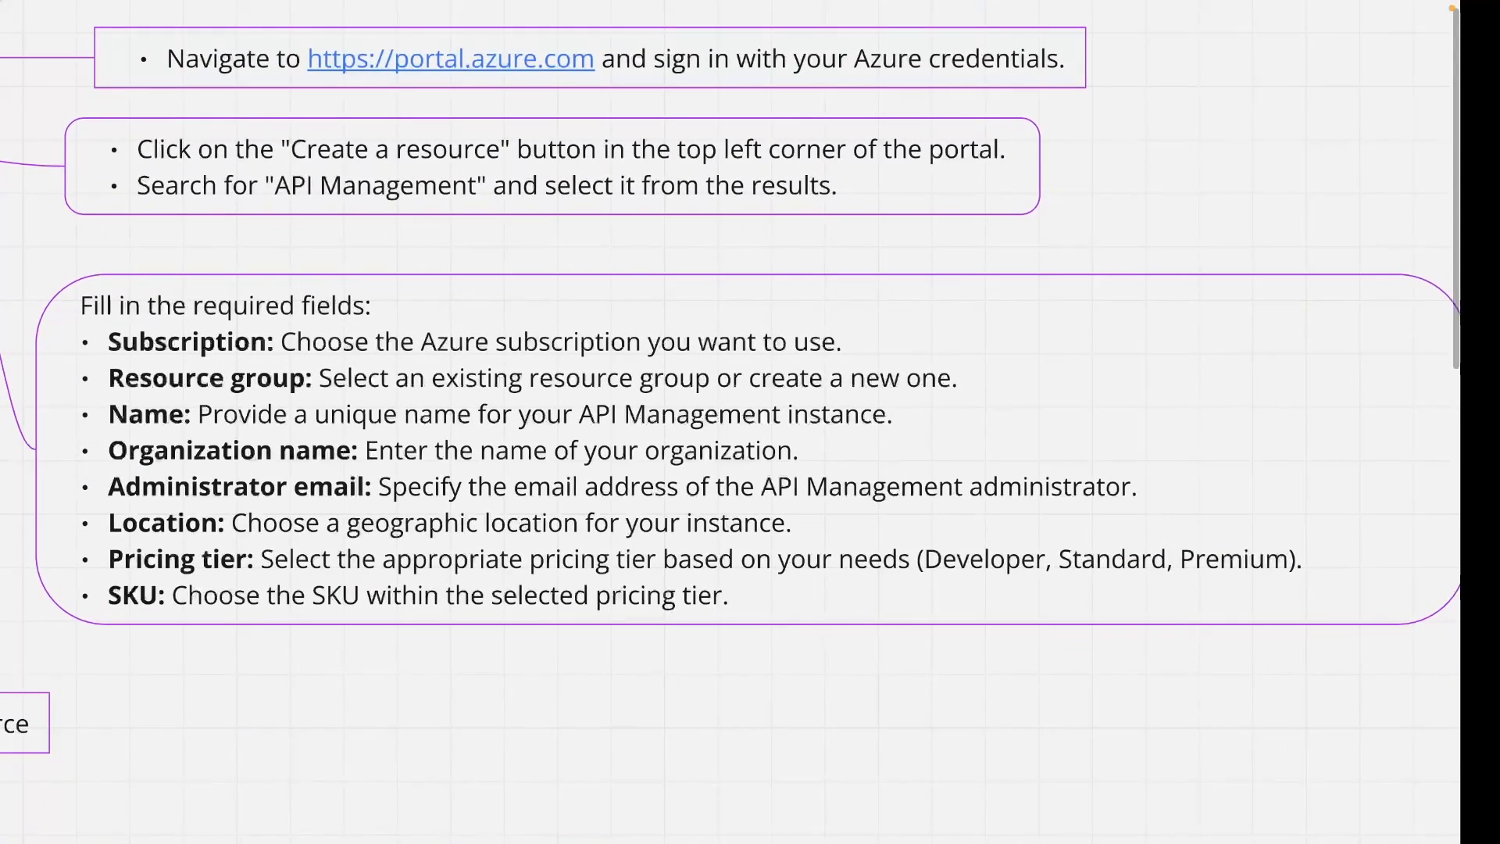
scroll(731, 422, "left", 5)
scroll(730, 422, "down", 4)
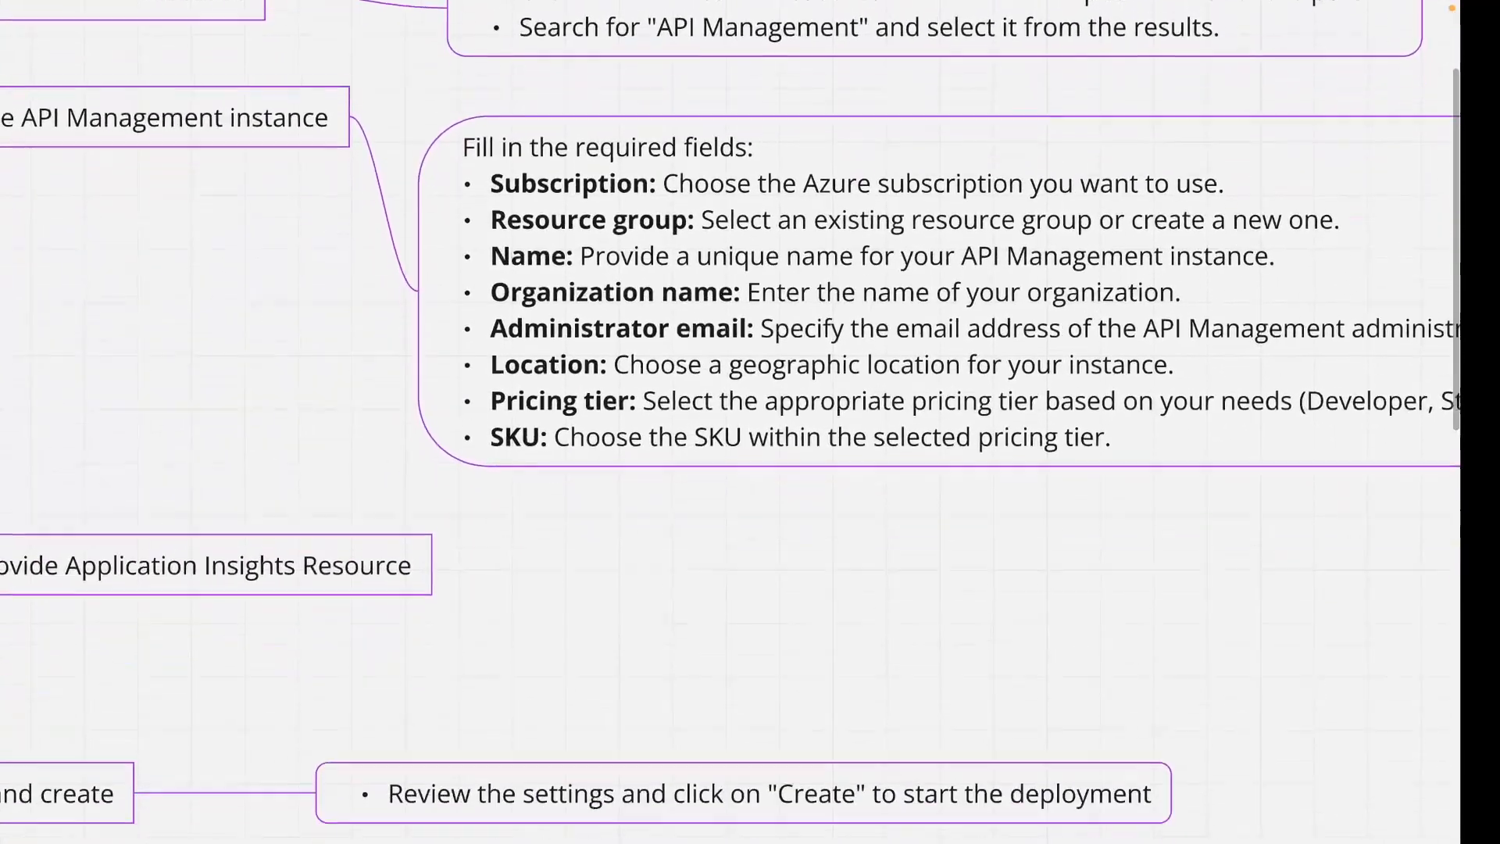
scroll(730, 422, "left", 3)
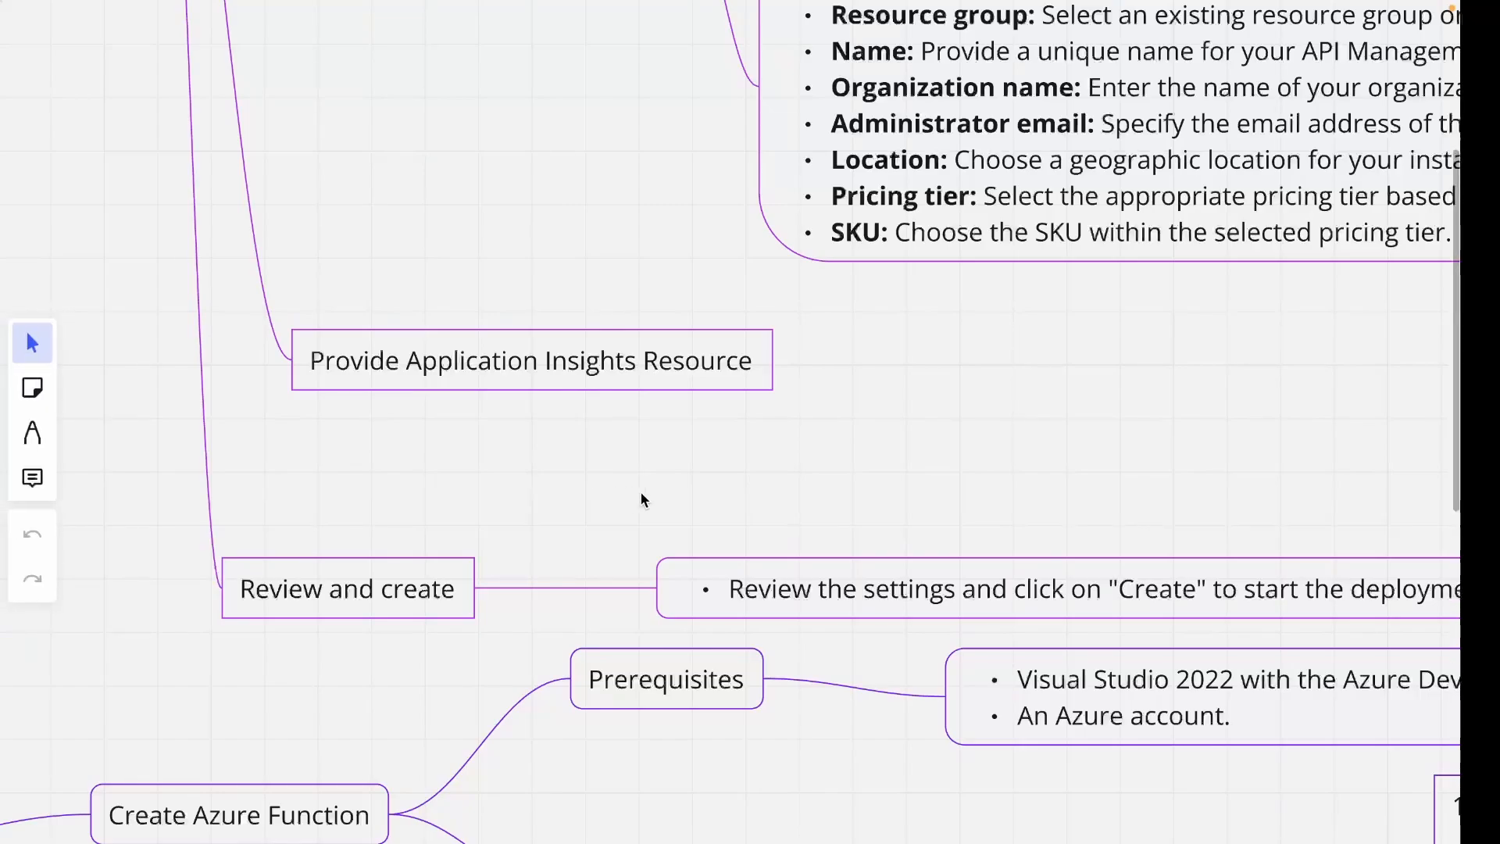
scroll(640, 492, "down", 4)
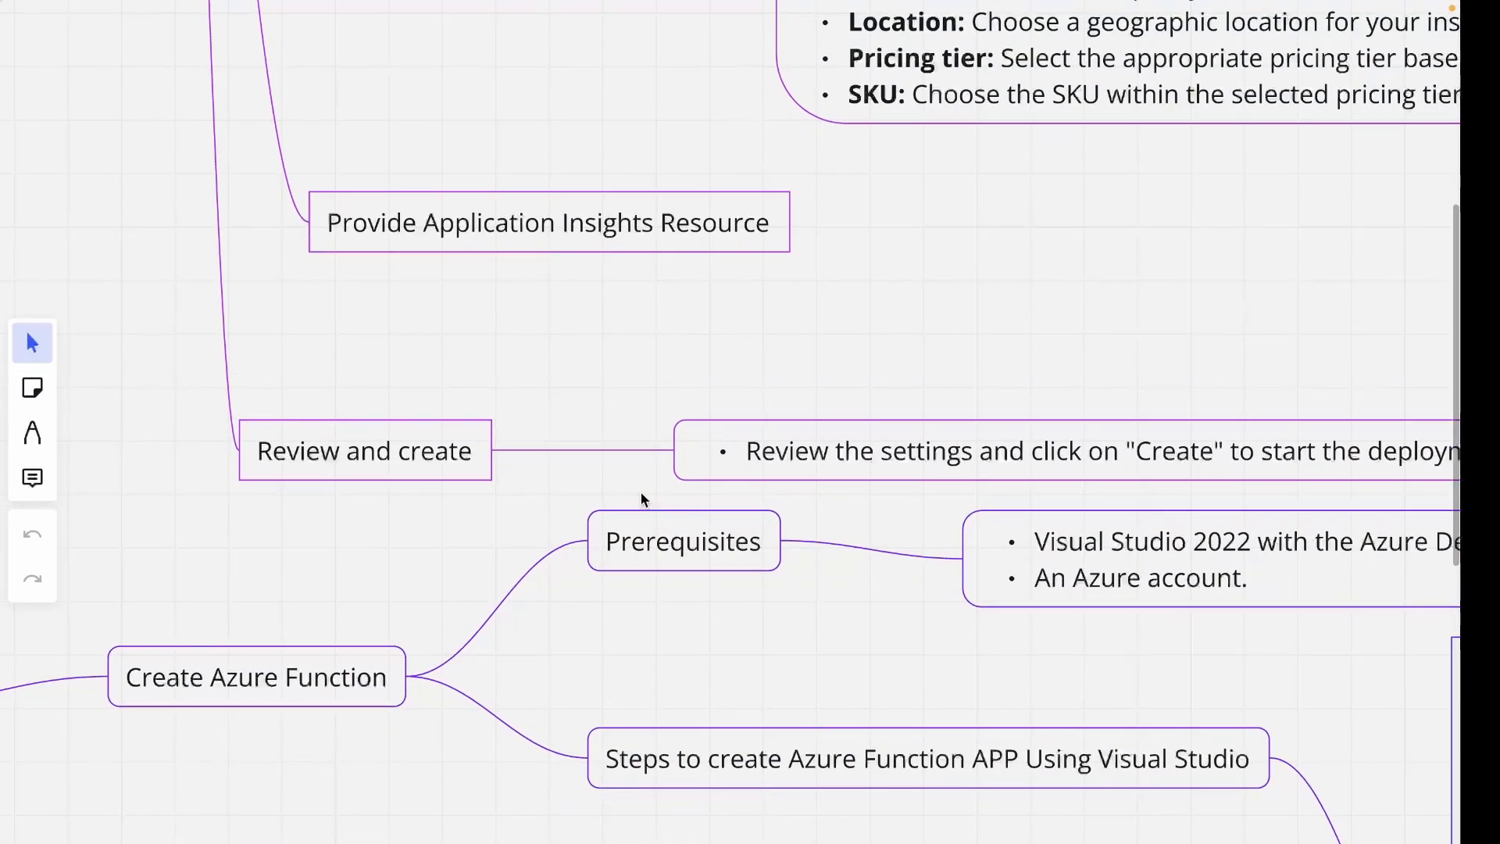
scroll(639, 491, "down", 5)
scroll(640, 491, "left", 4)
scroll(640, 490, "left", 4)
scroll(640, 491, "up", 3)
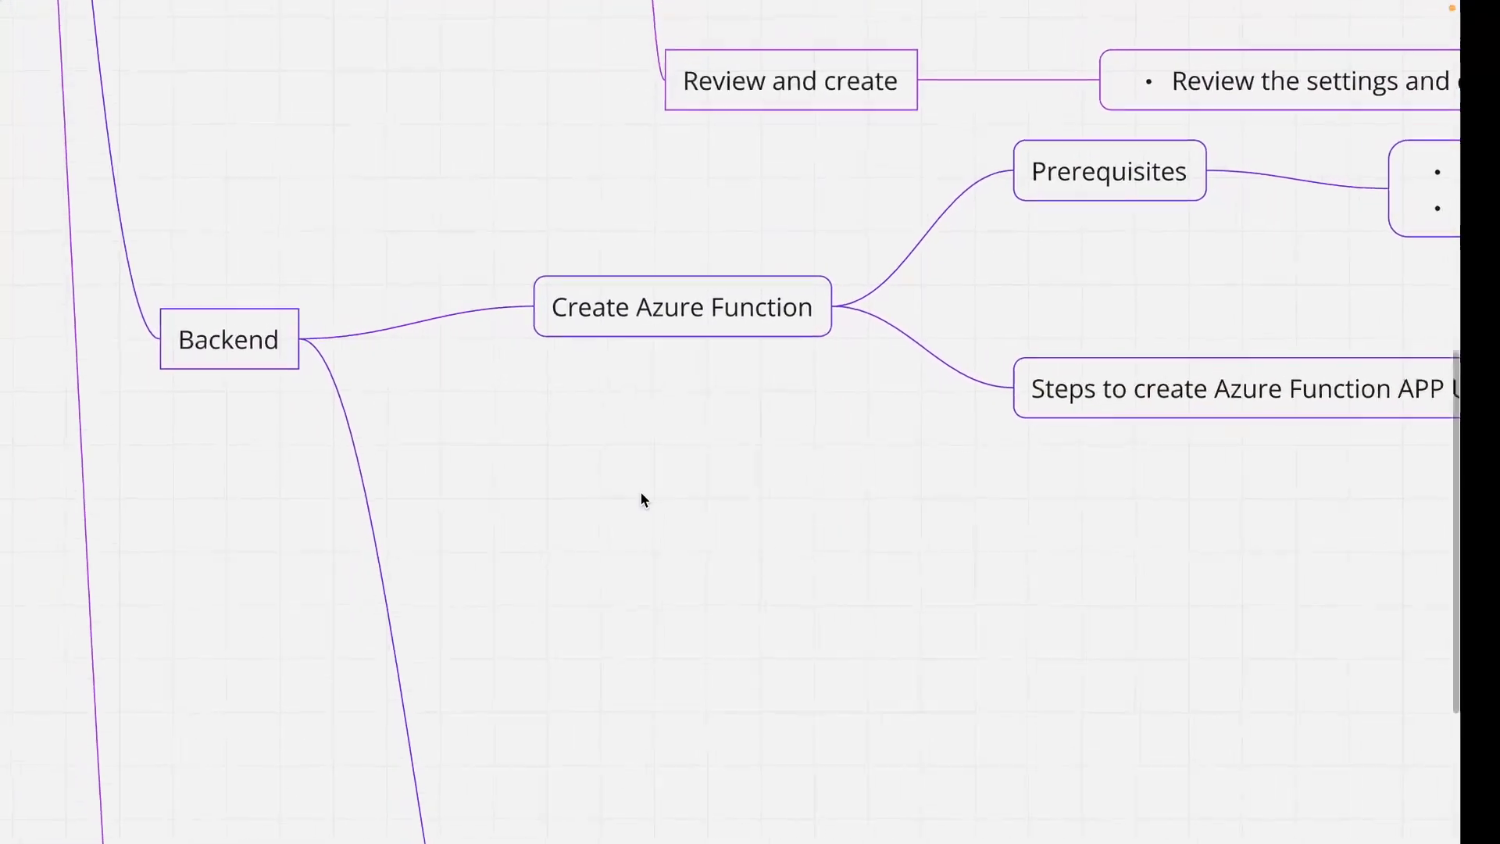
scroll(640, 490, "up", 3)
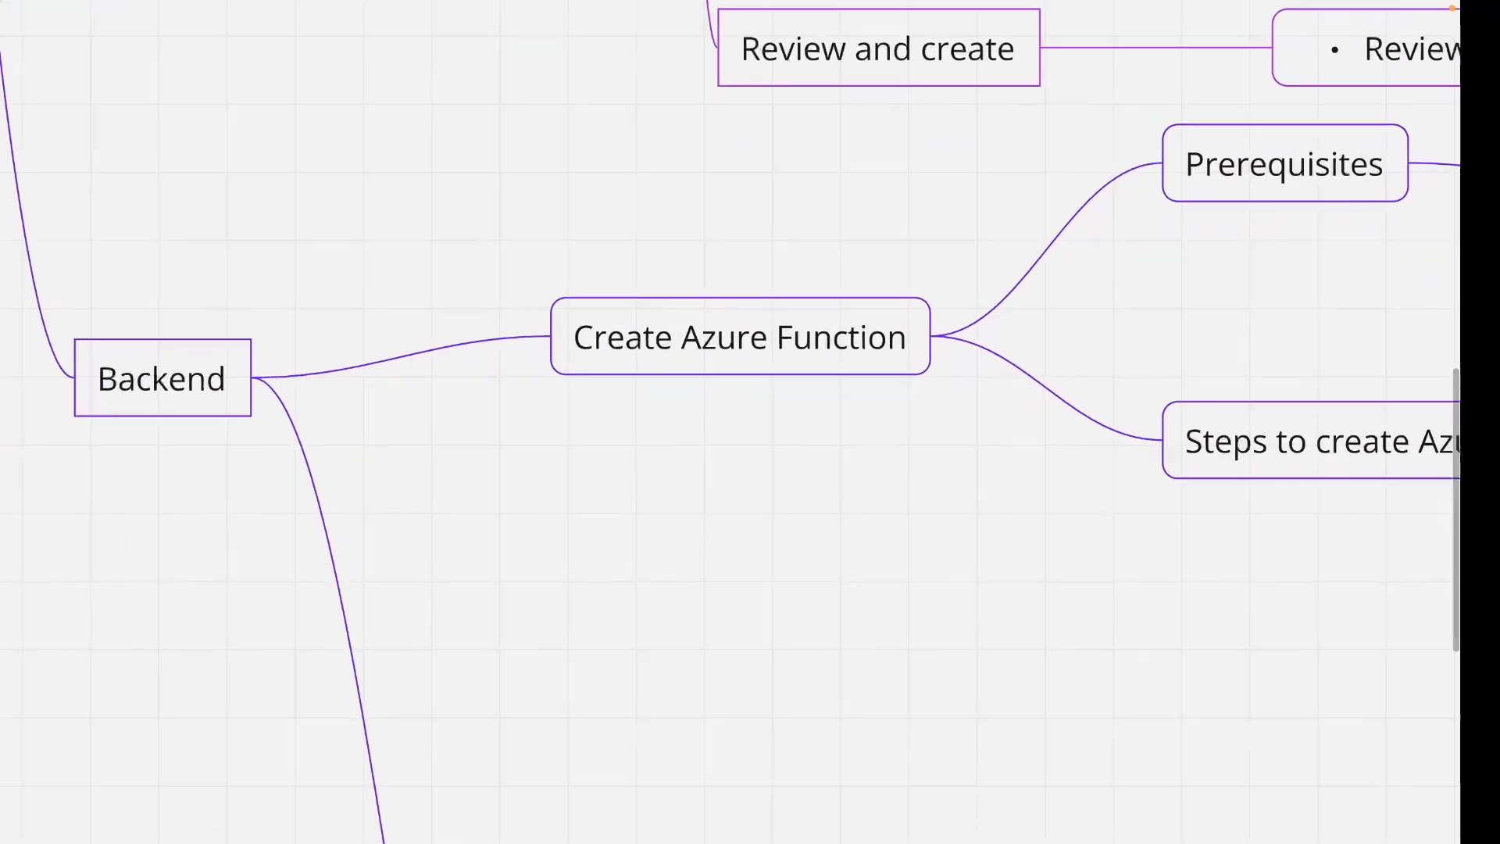
scroll(731, 421, "right", 4)
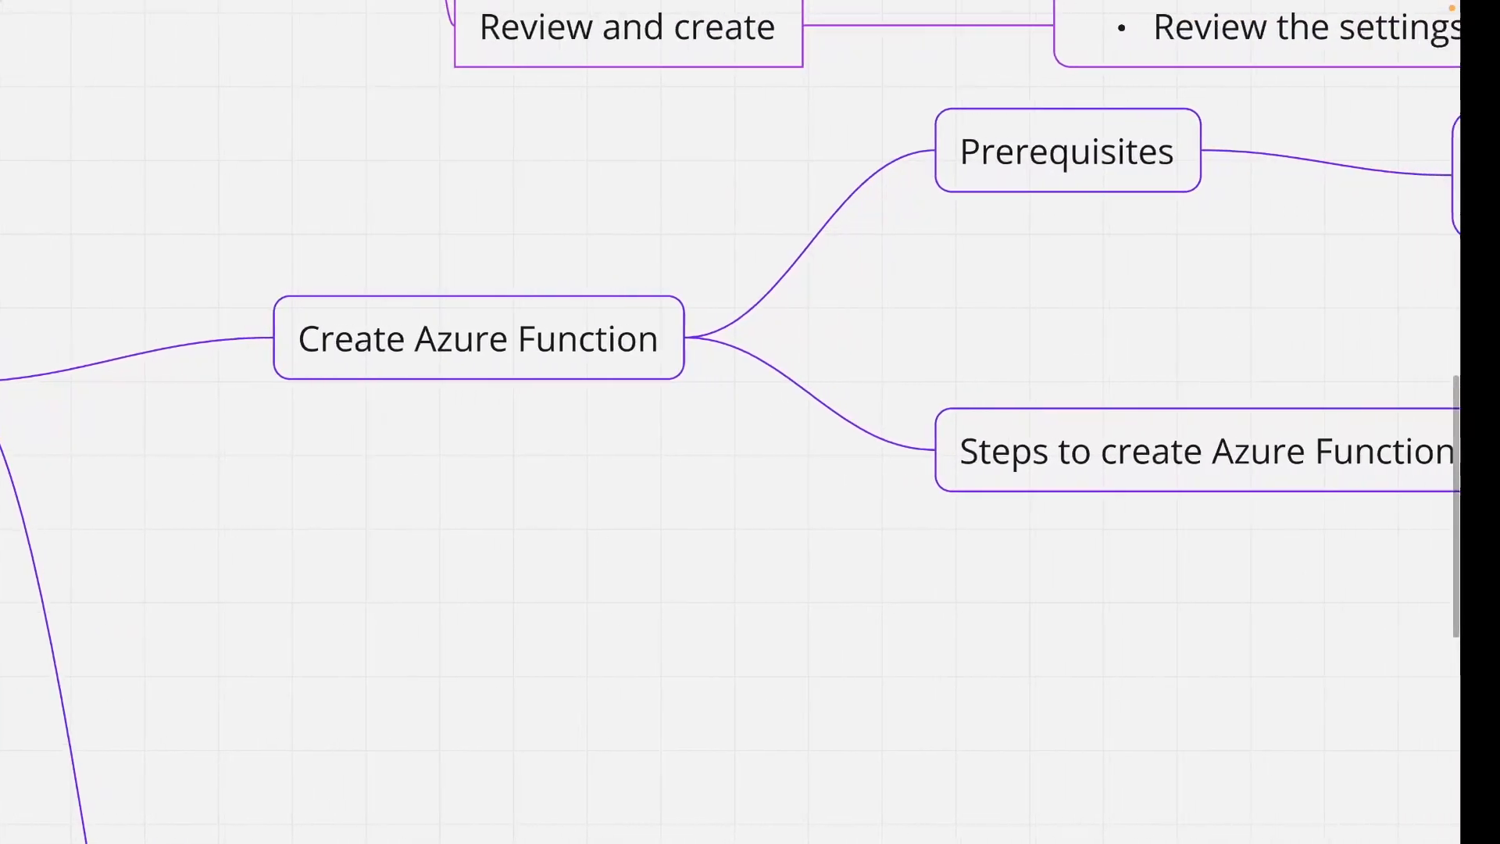
scroll(731, 422, "up", 1)
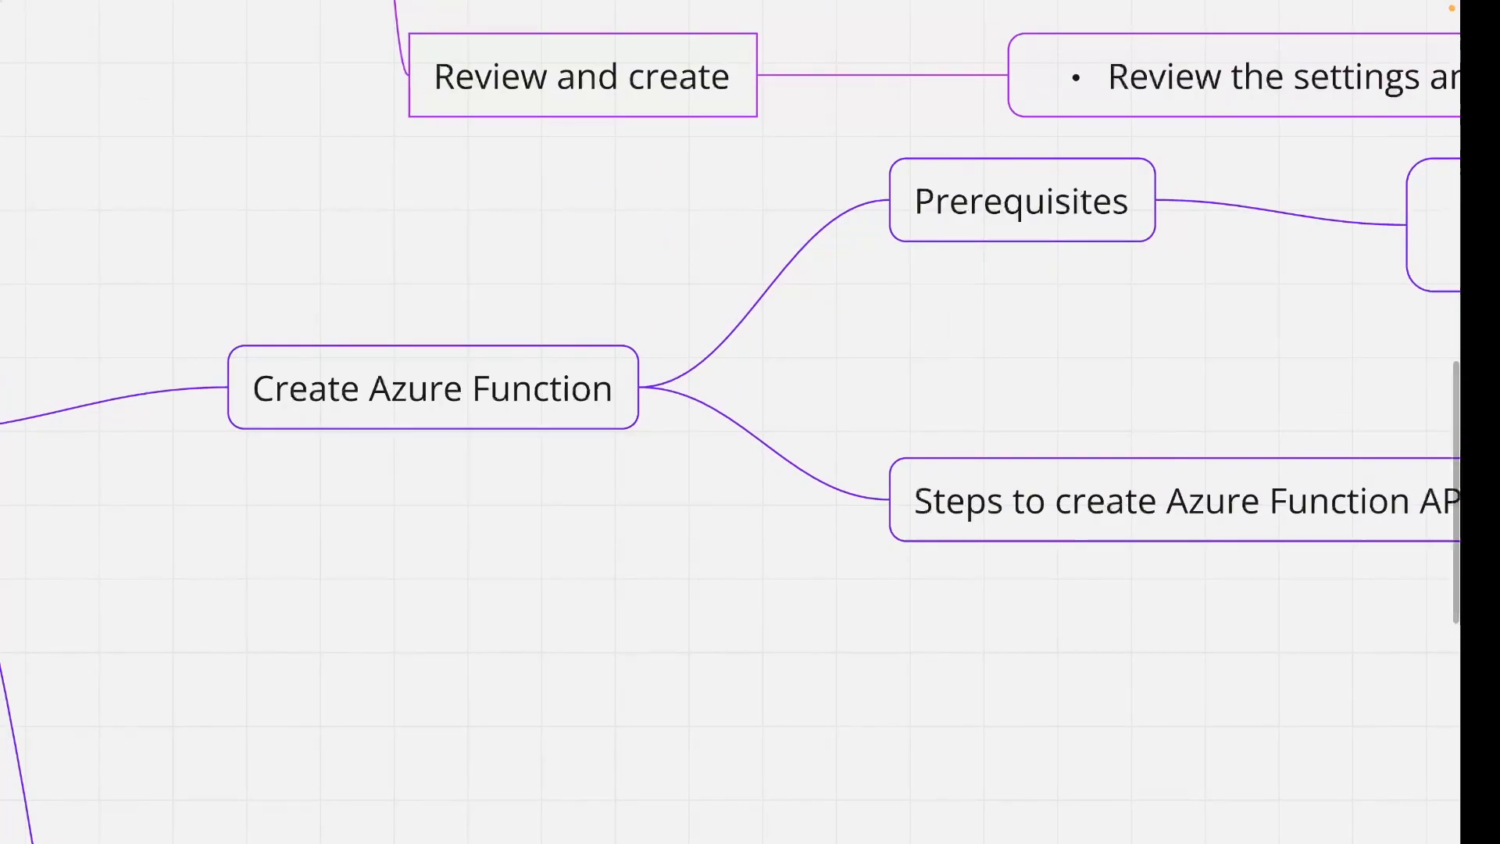
scroll(731, 421, "right", 15)
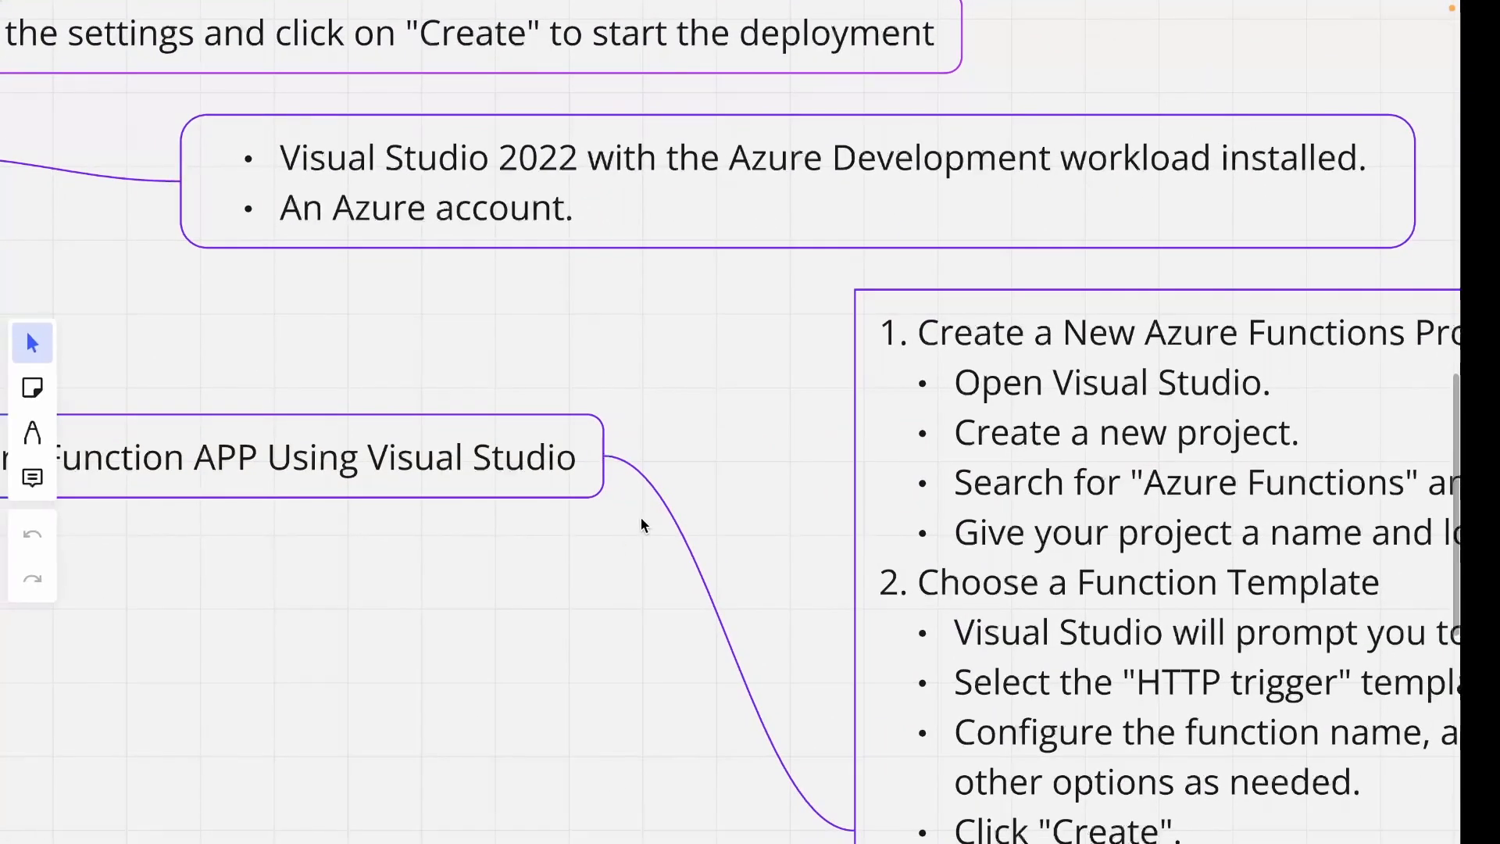
scroll(643, 524, "down", 3)
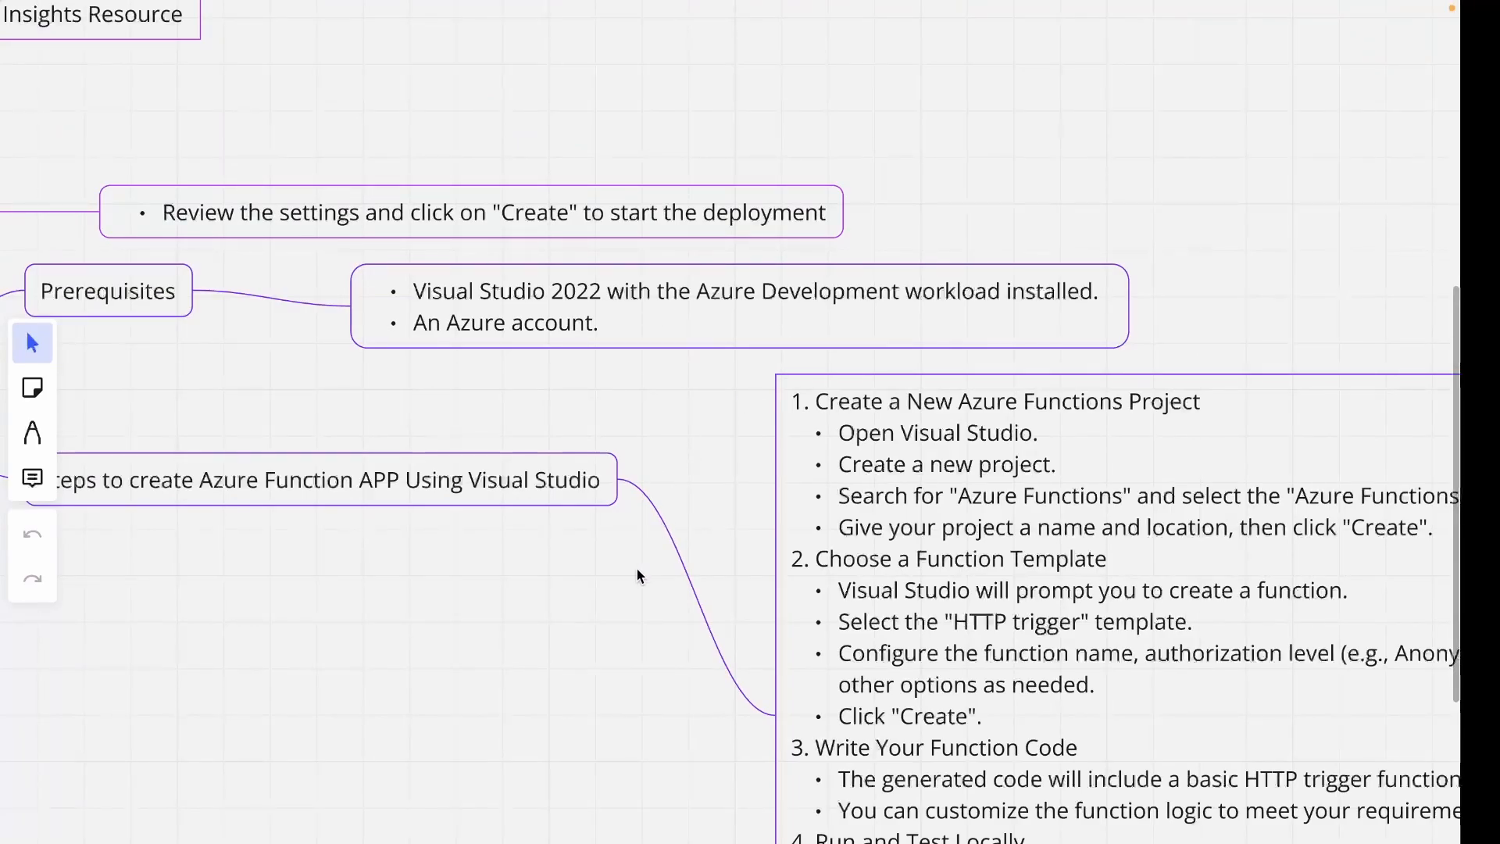
scroll(637, 575, "down", 4)
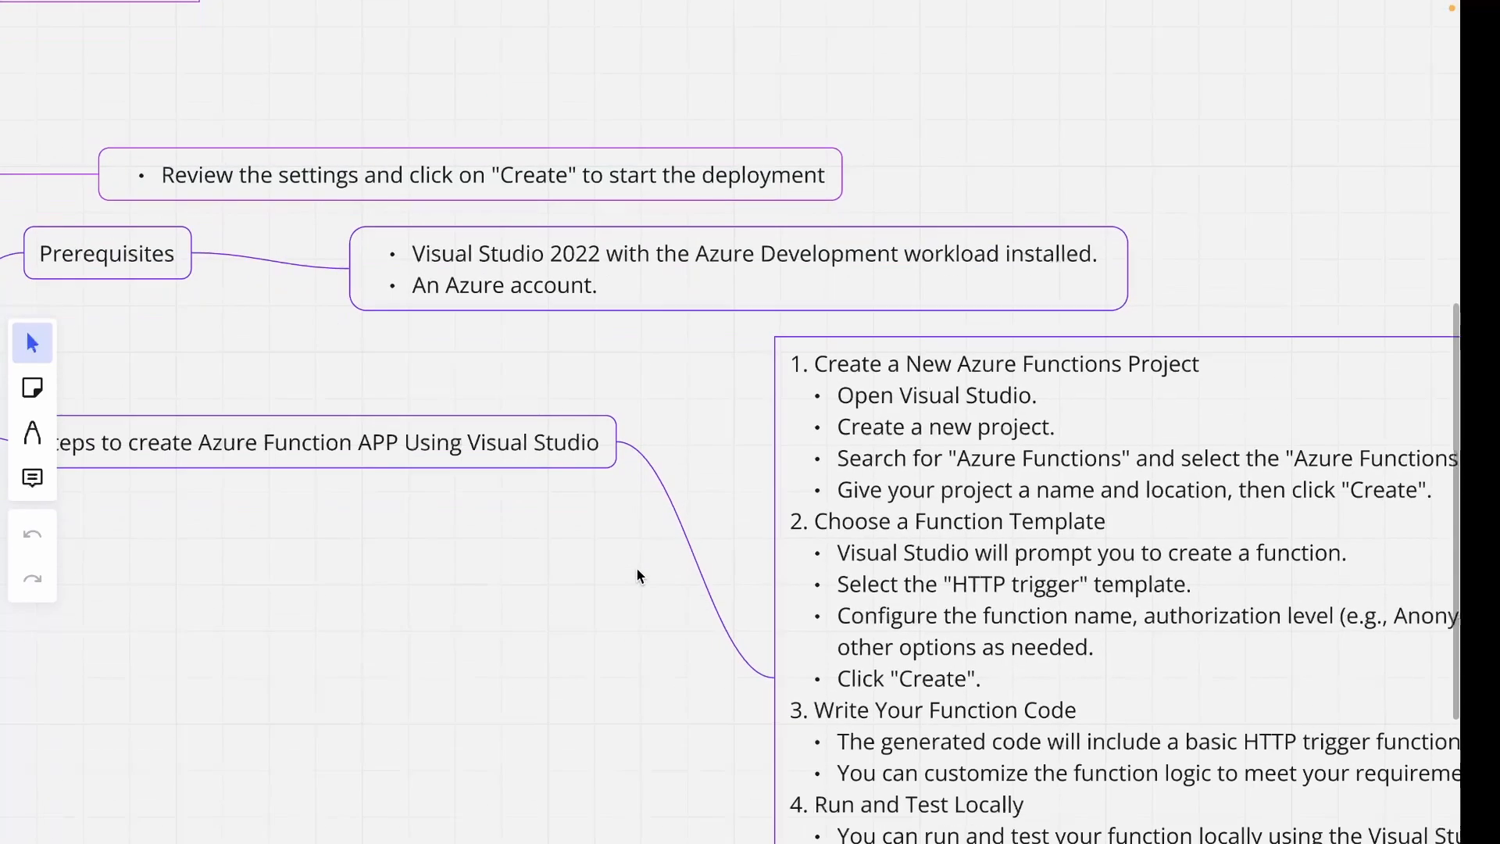
scroll(637, 575, "right", 5)
scroll(637, 576, "right", 1)
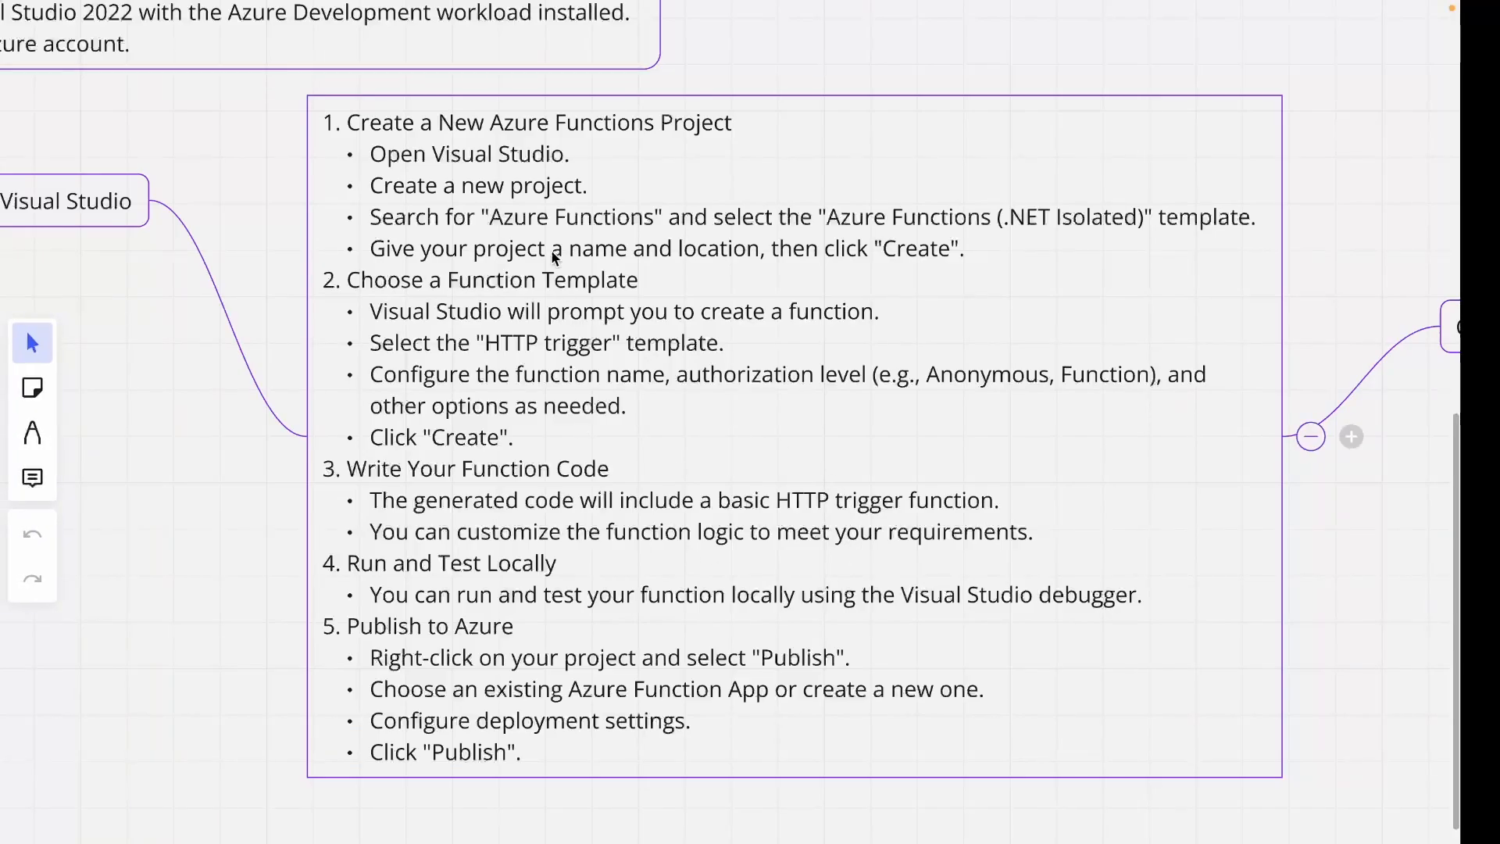
Scroll around and zoom out to survey the whole Miro mind map.
scroll(878, 527, "right", 17)
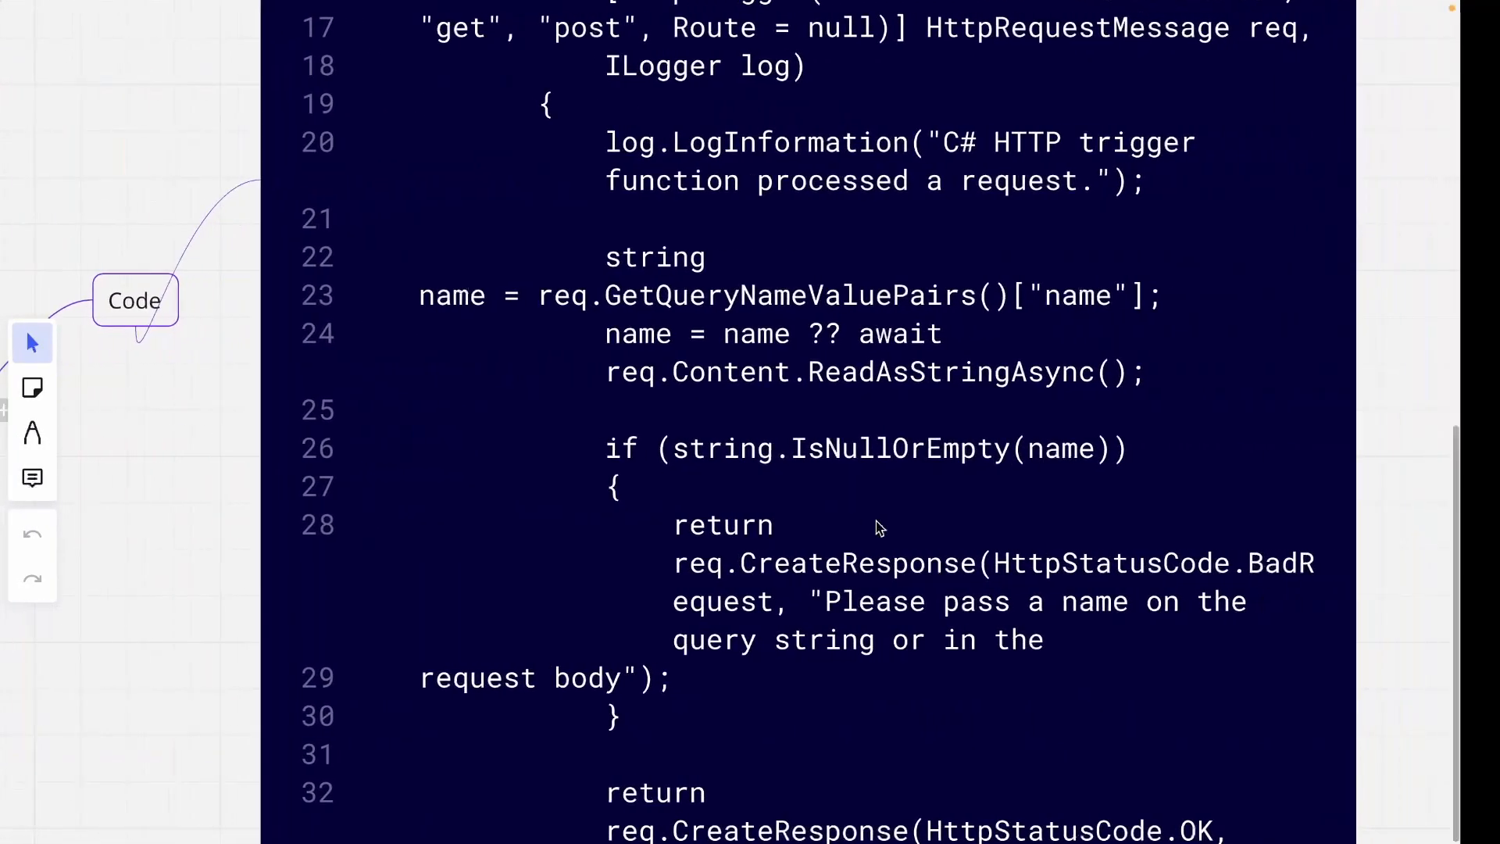
scroll(878, 526, "down", 3)
scroll(878, 527, "up", 1)
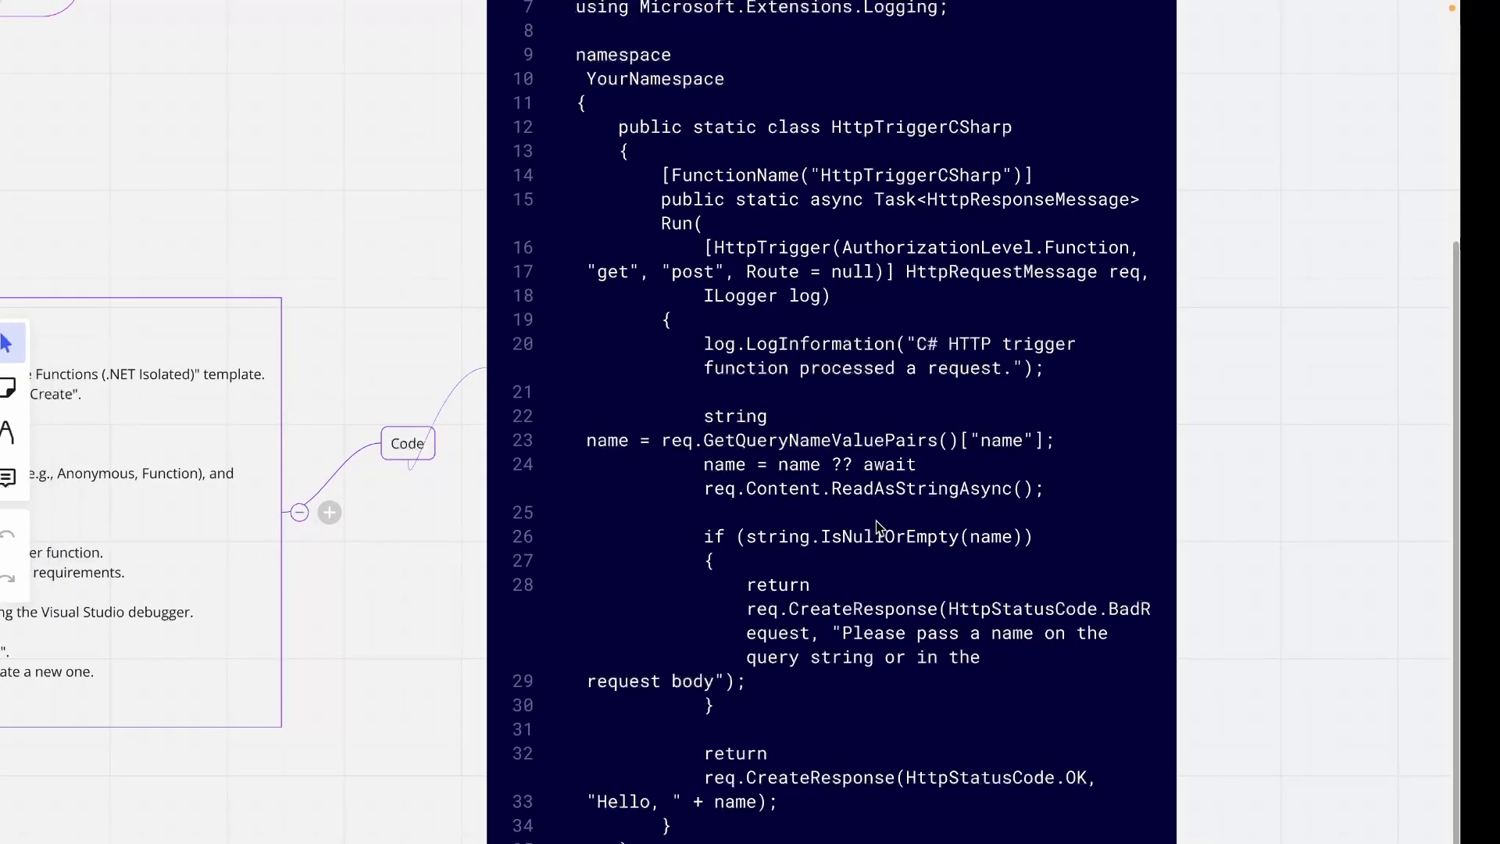
scroll(878, 526, "down", 3)
scroll(878, 526, "left", 16)
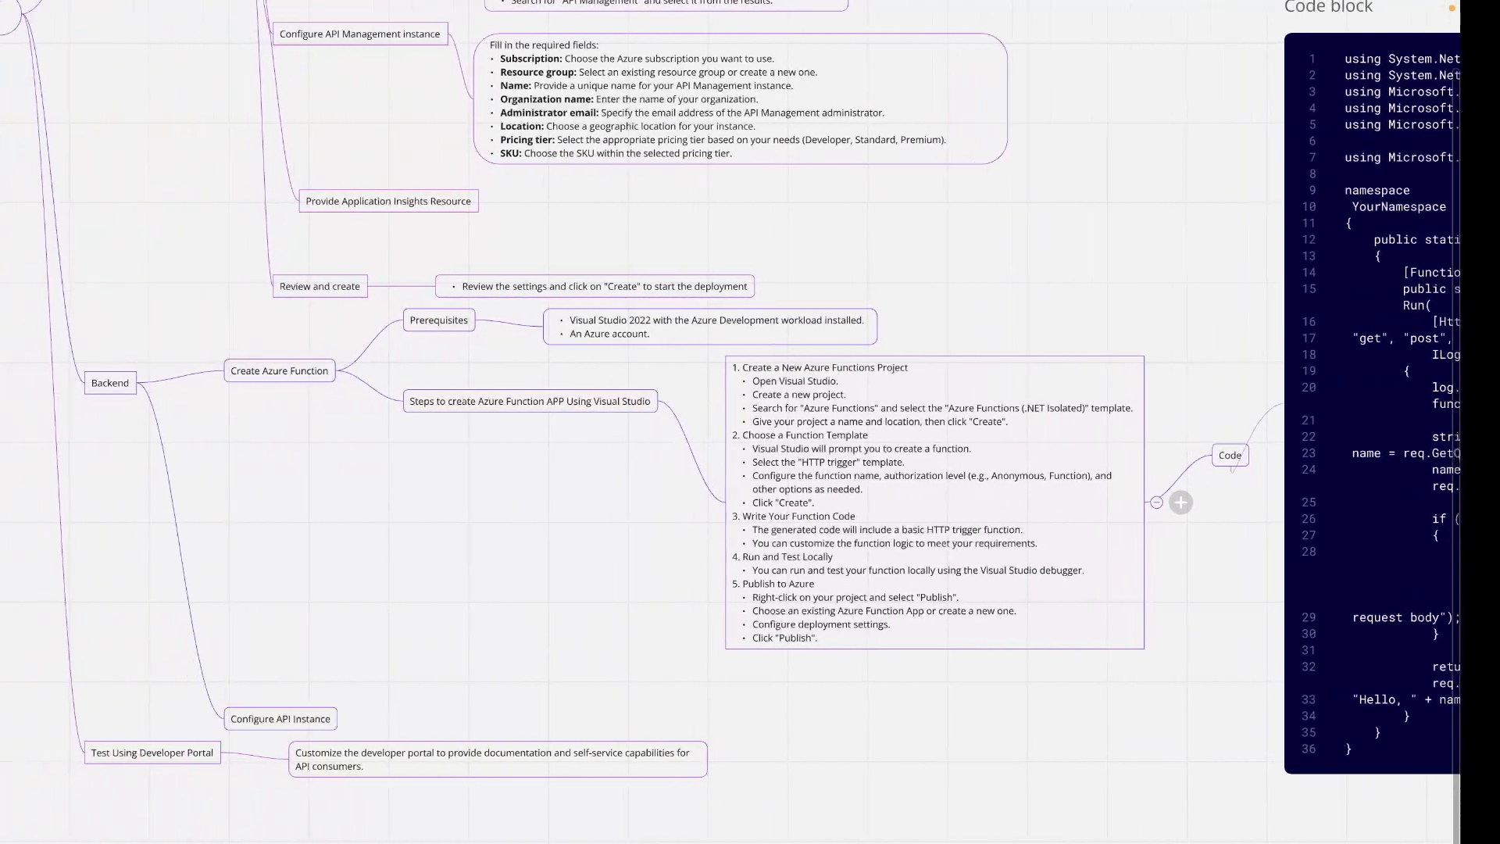
scroll(878, 527, "down", 4)
scroll(876, 523, "up", 4)
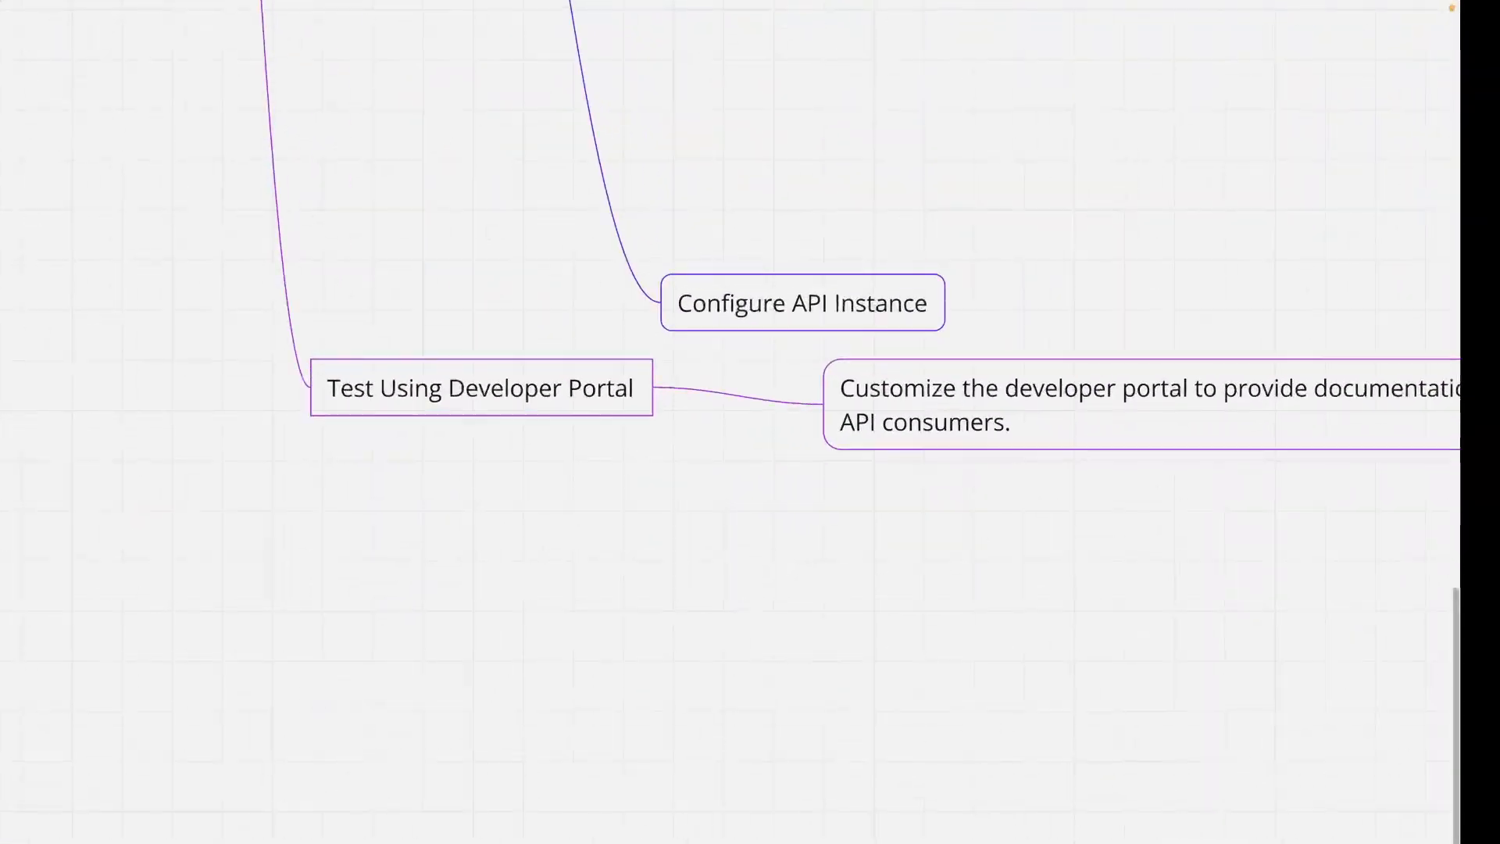
scroll(875, 523, "up", 1)
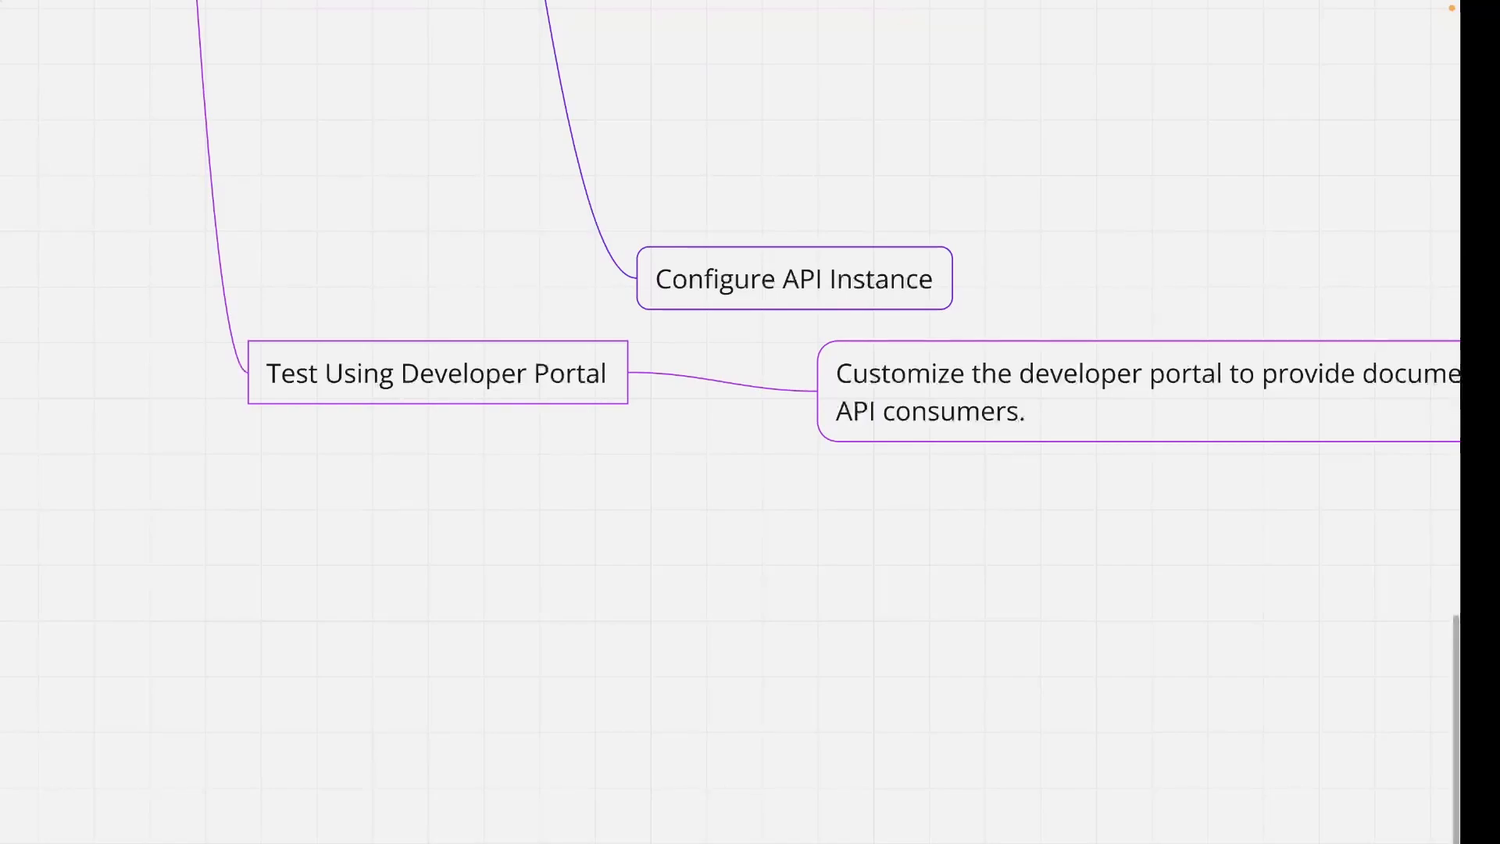
scroll(731, 226, "right", 8)
scroll(730, 227, "right", 7)
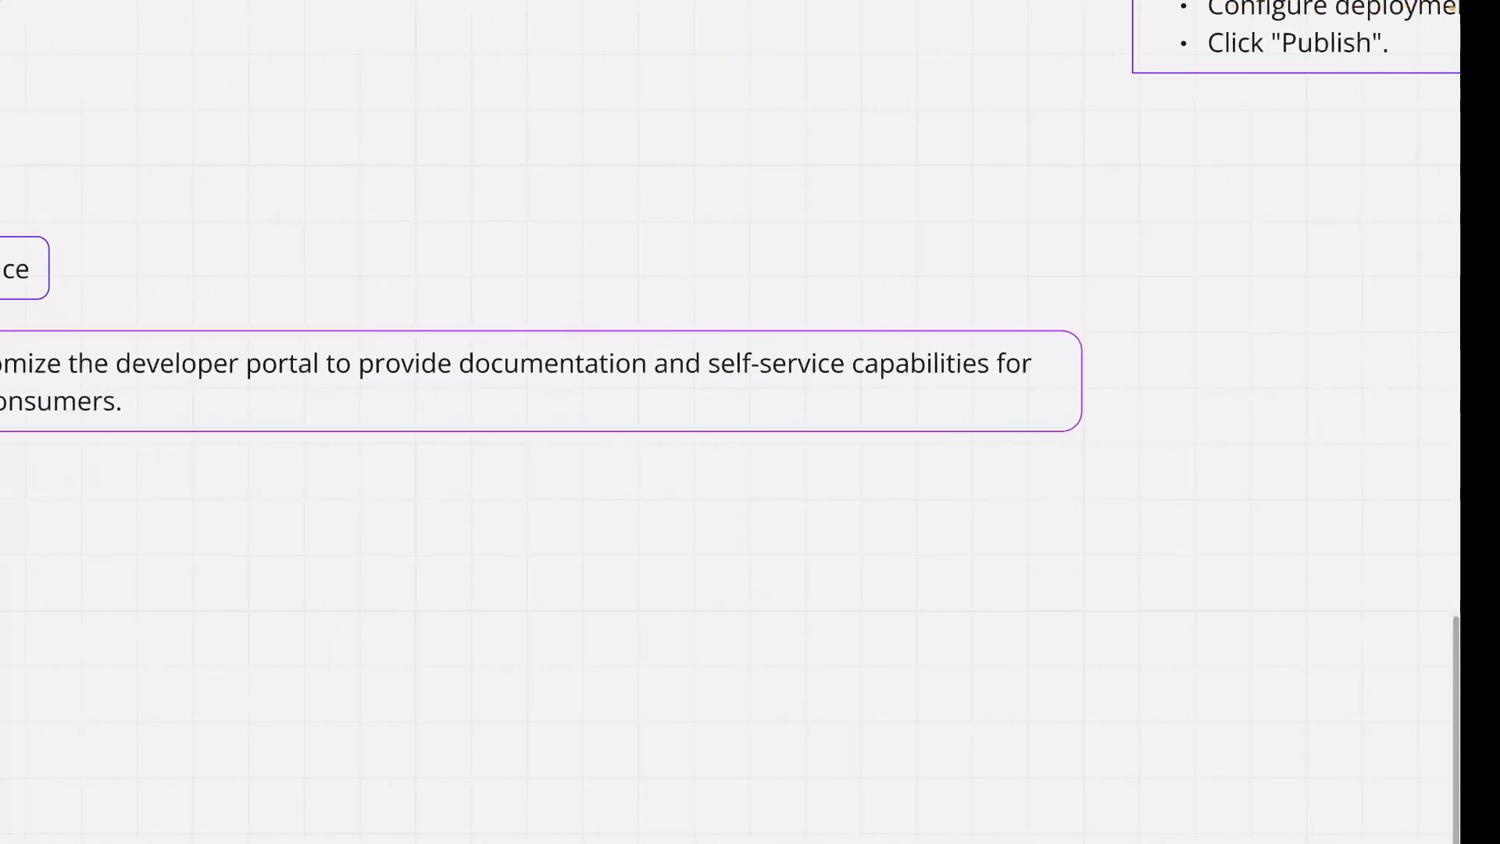
scroll(731, 226, "left", 3)
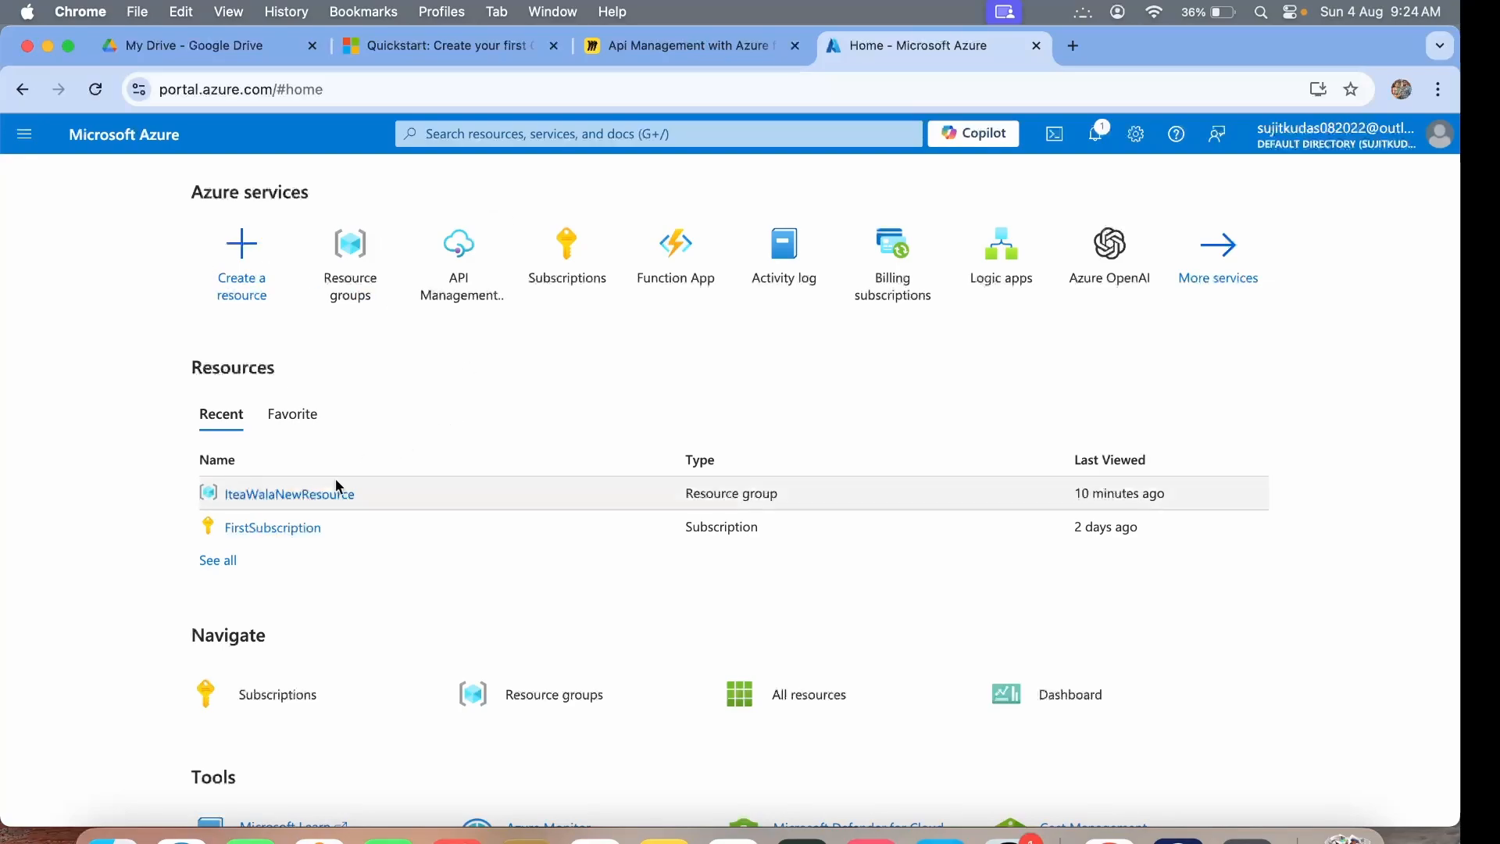
From IteaWalaNewResource, start a new resource and search the Marketplace for 'application insights'.
left_click(292, 495)
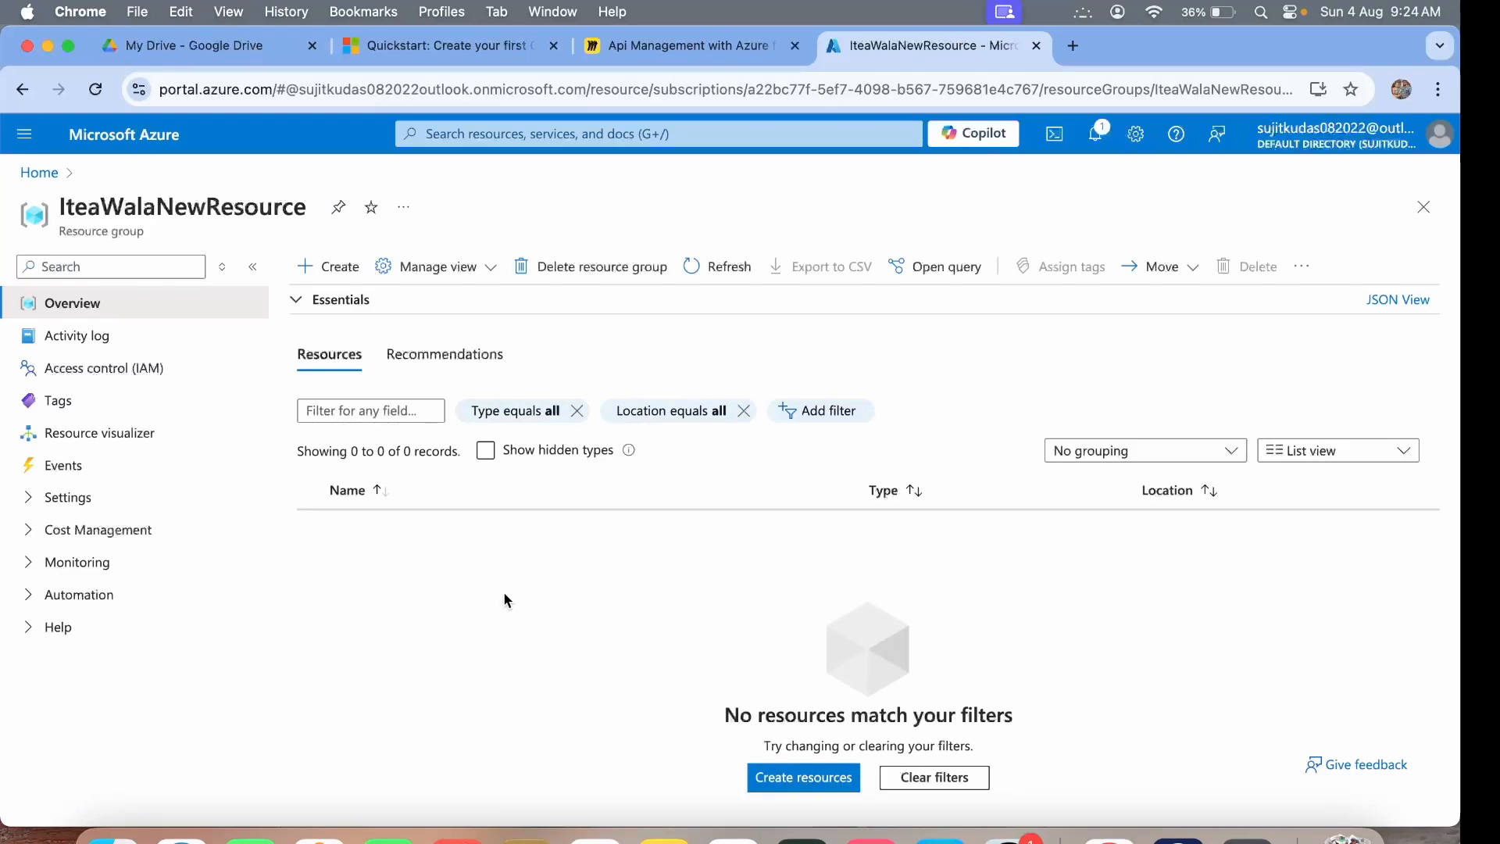
left_click(326, 266)
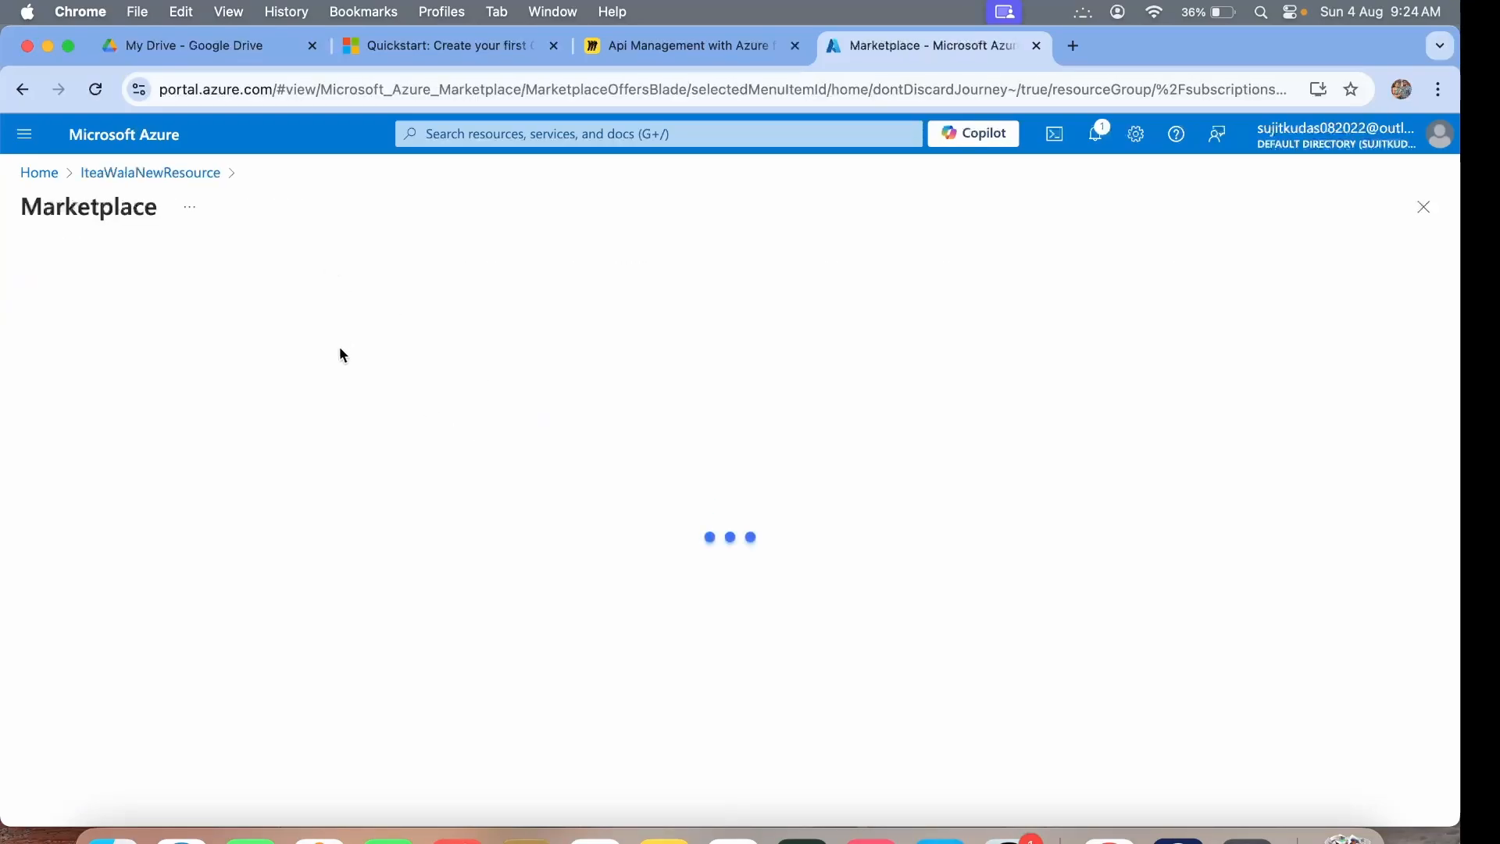
type("a")
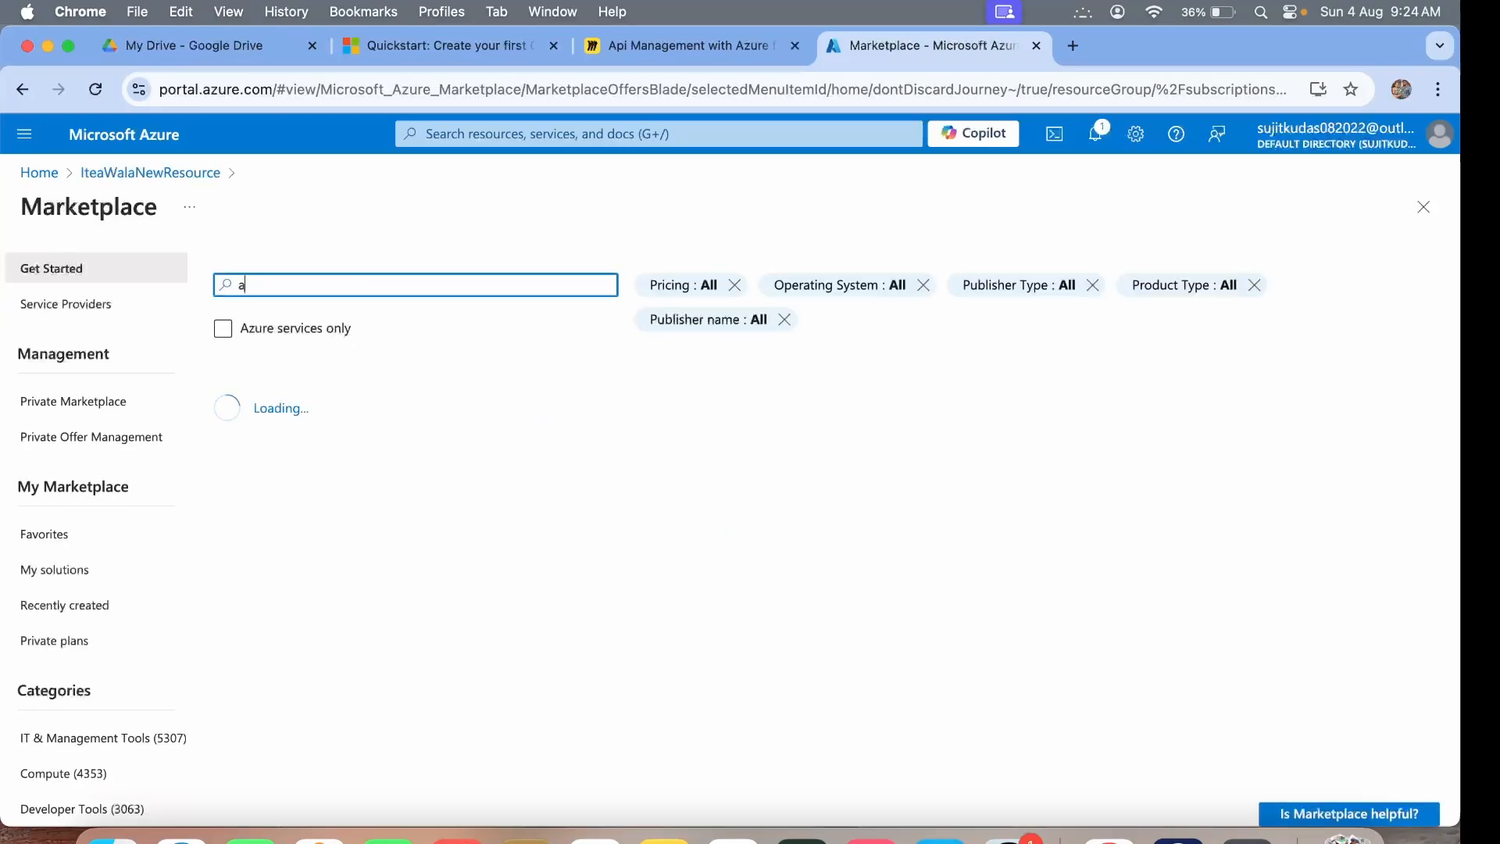
type("pplication")
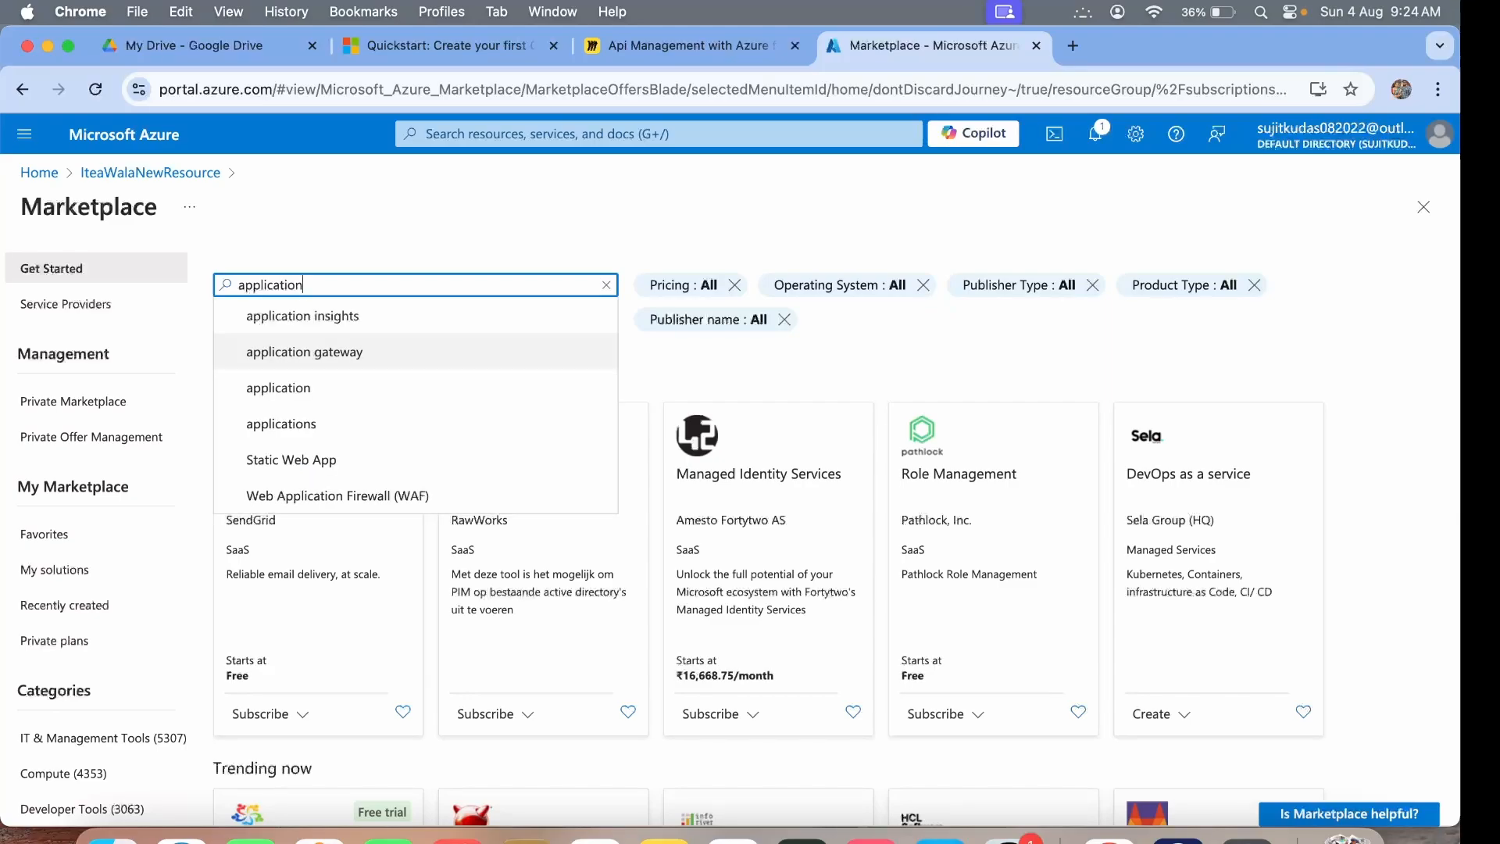
left_click(312, 316)
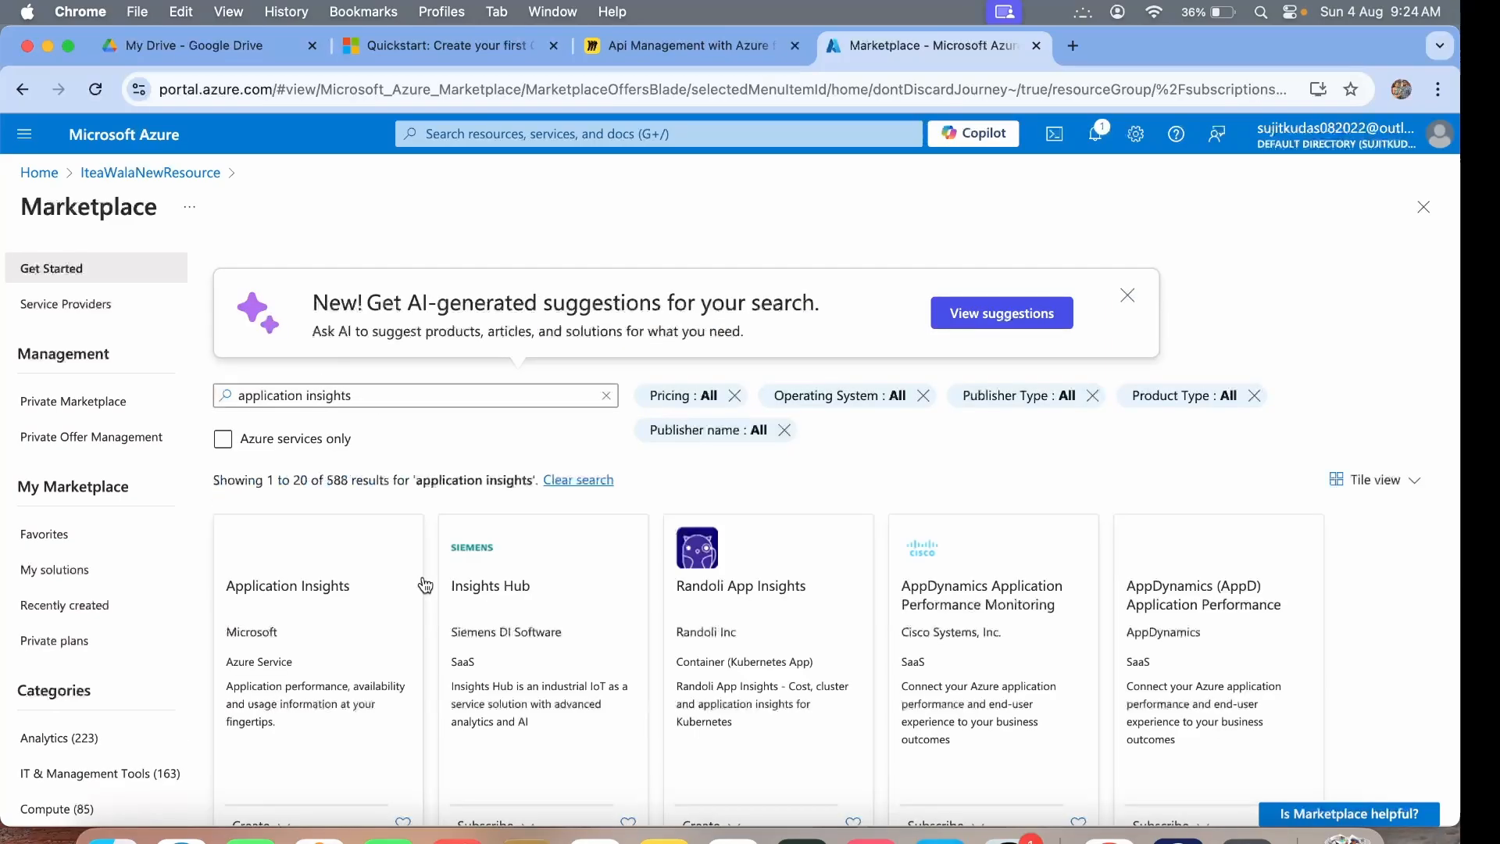
scroll(327, 595, "down", 2)
scroll(327, 595, "down", 3)
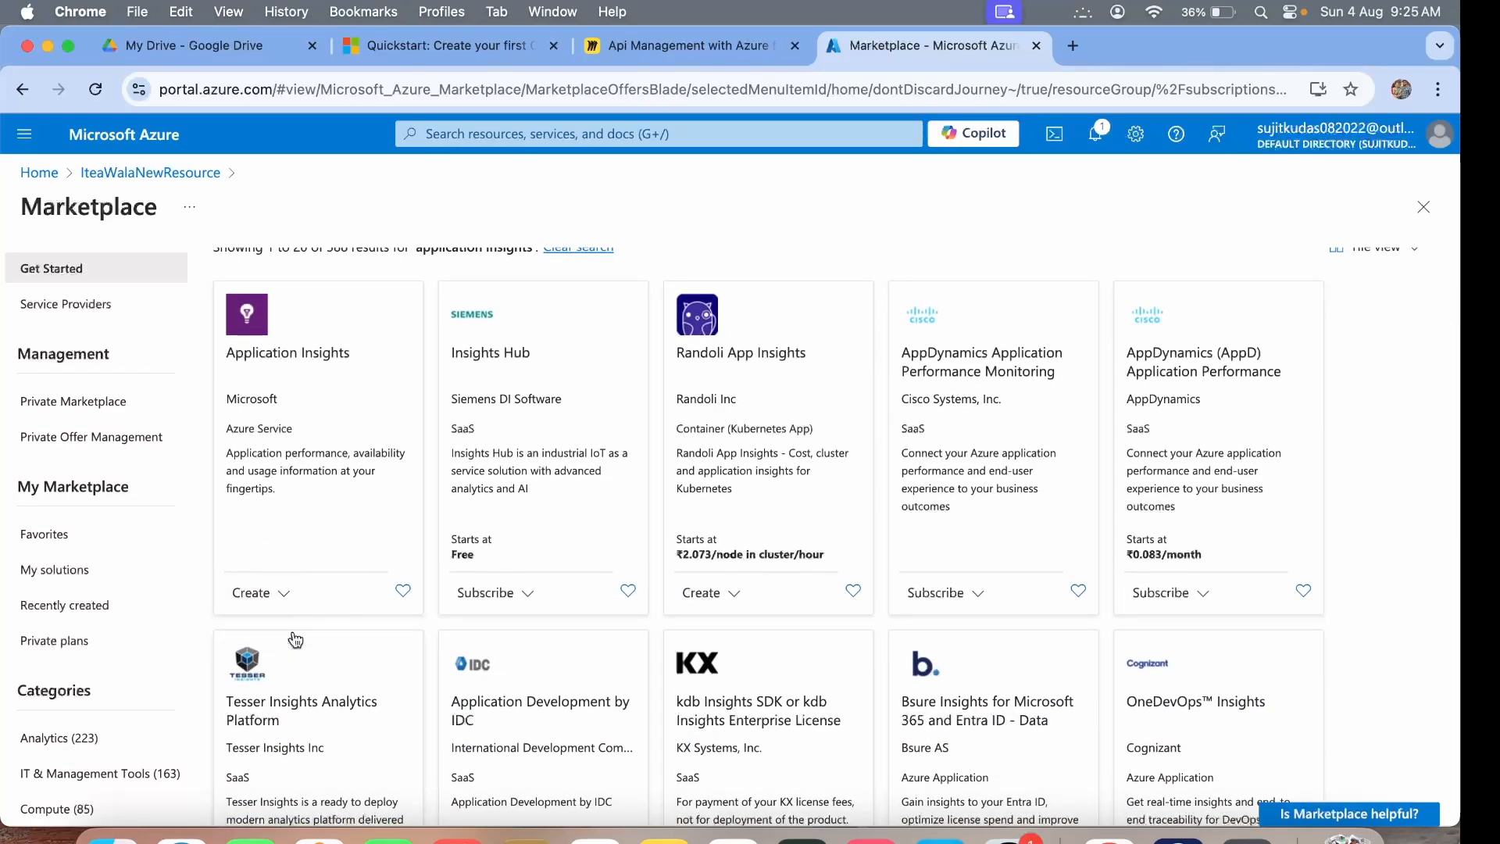
Start an Application Insights resource and name it FirstAppInsights.
left_click(273, 589)
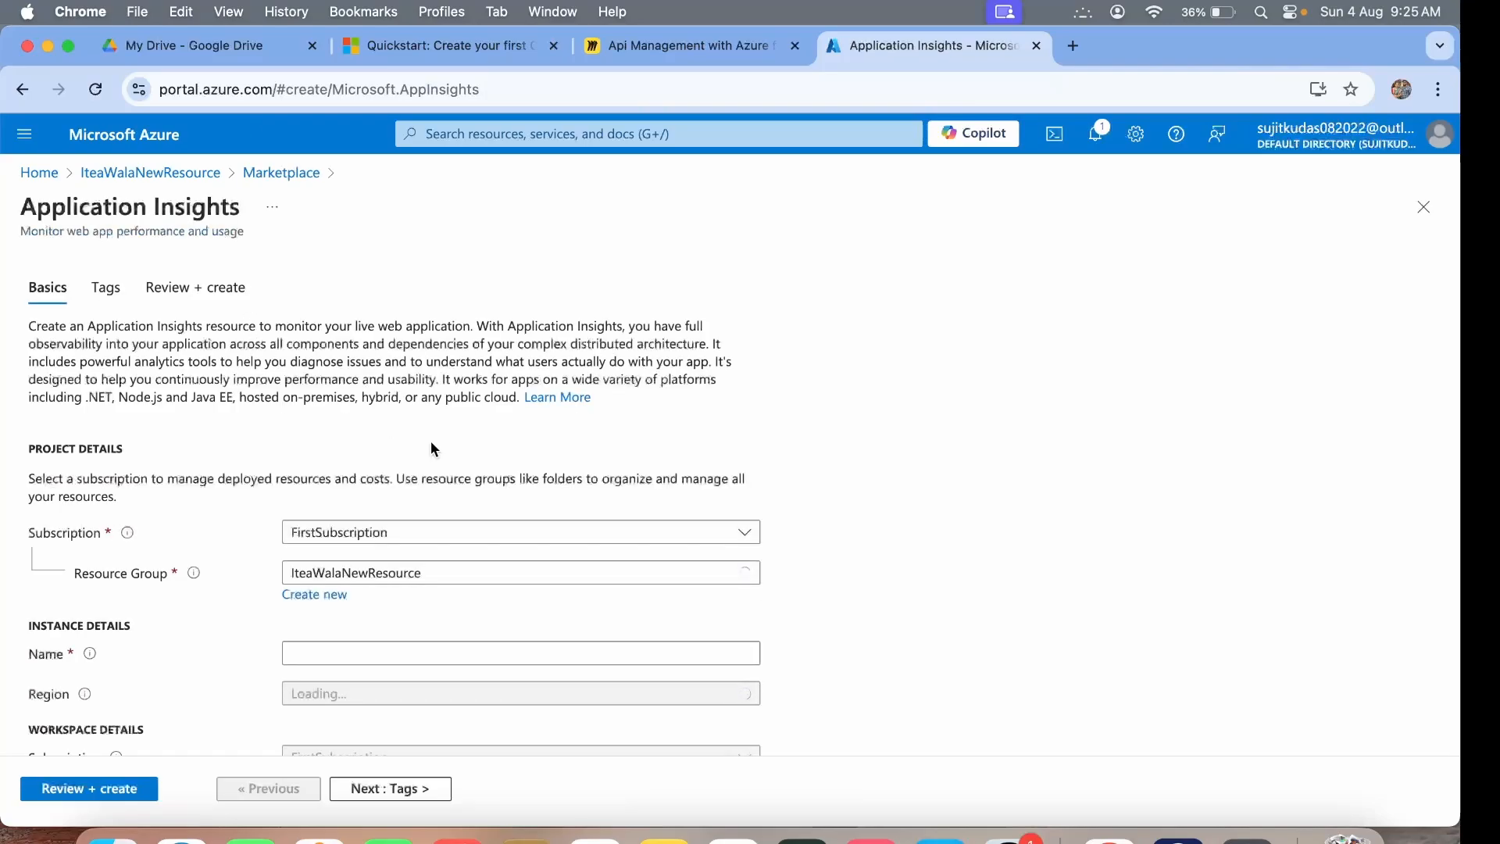
scroll(336, 578, "down", 2)
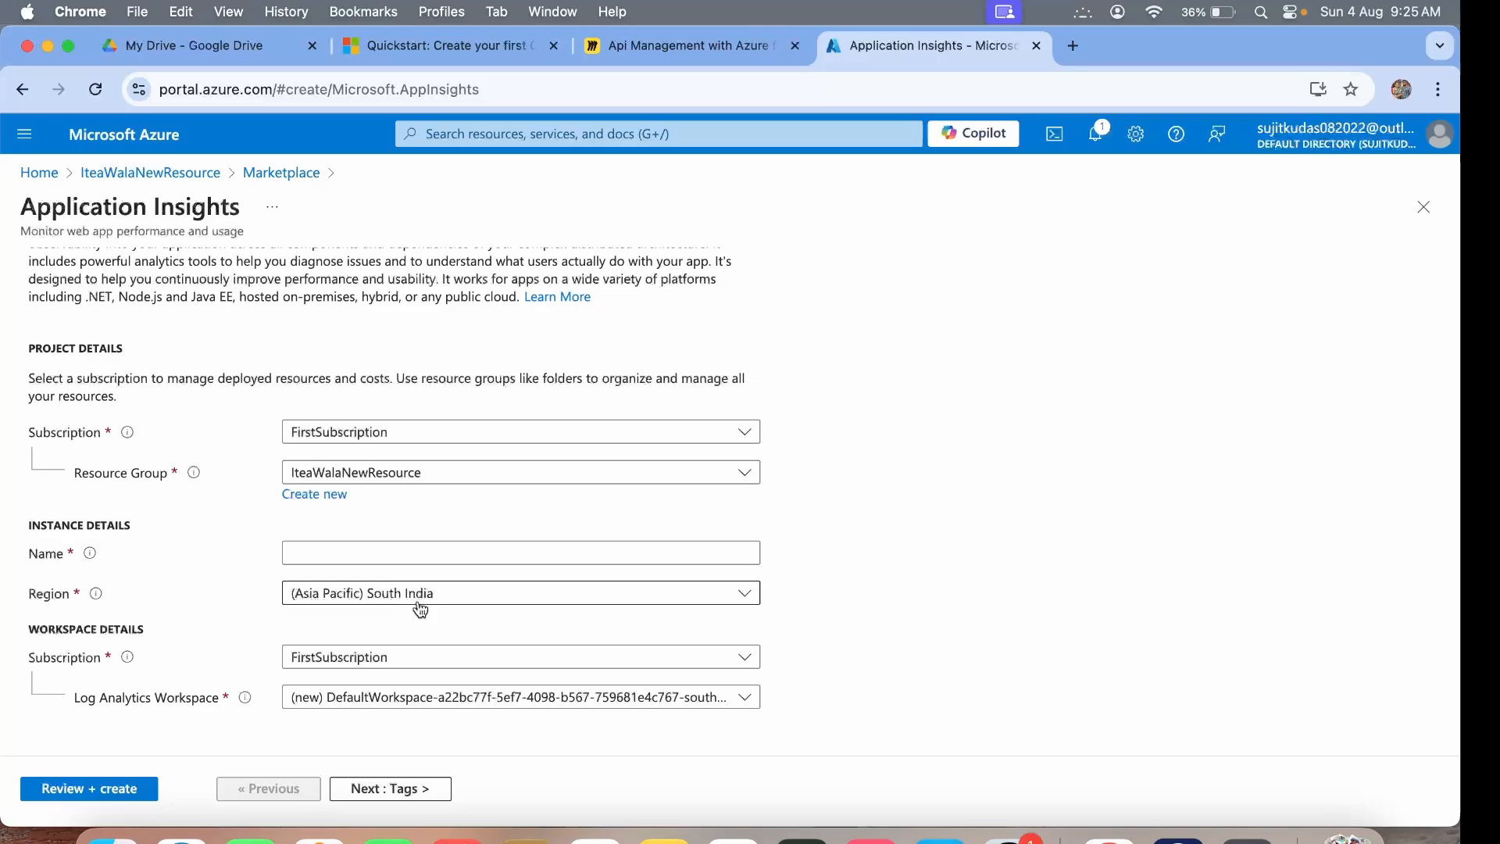
left_click(339, 553)
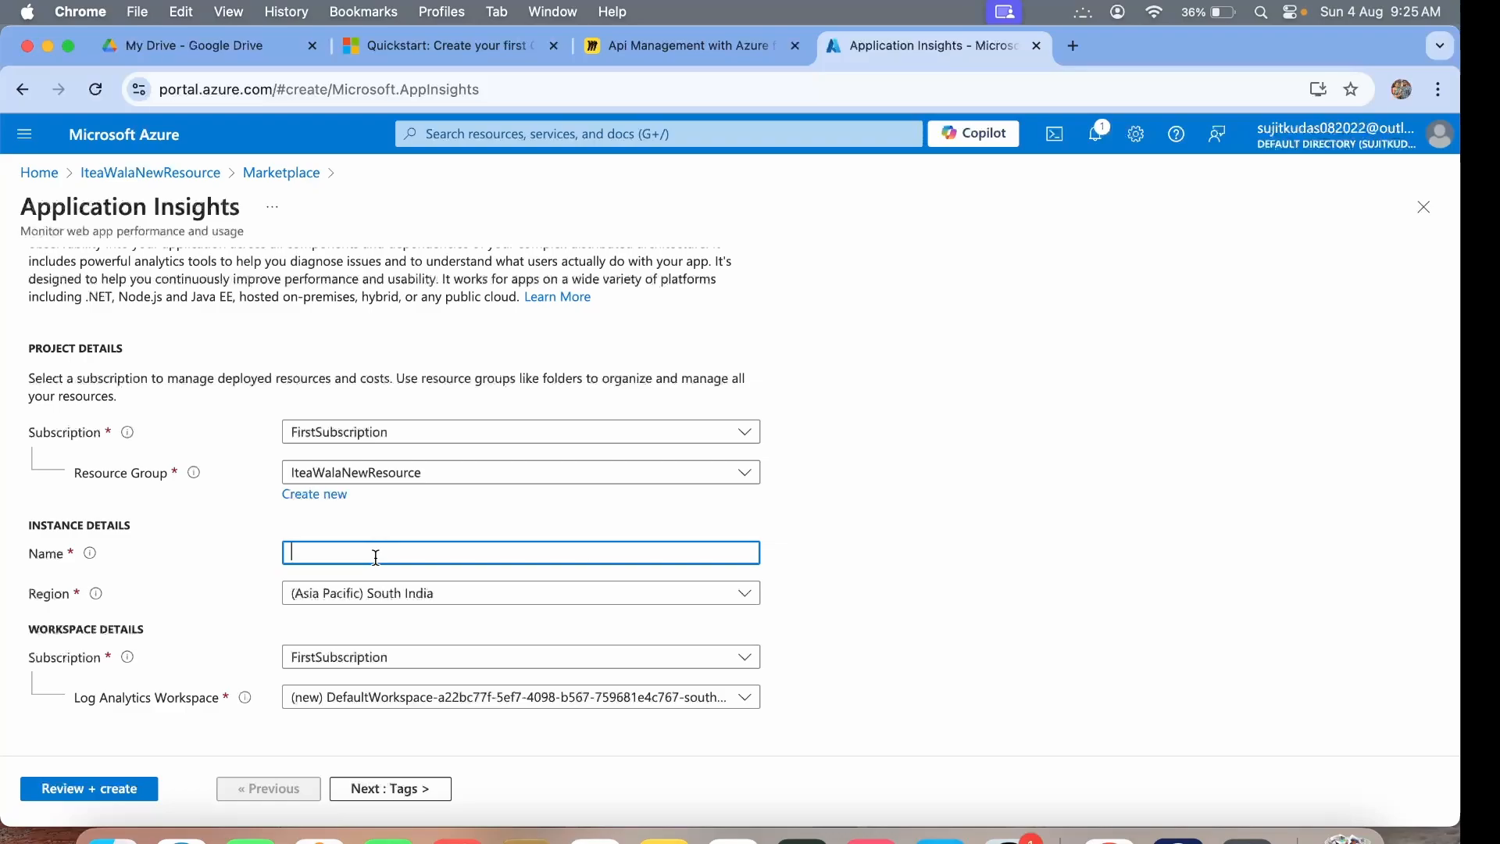
type("FirstApp")
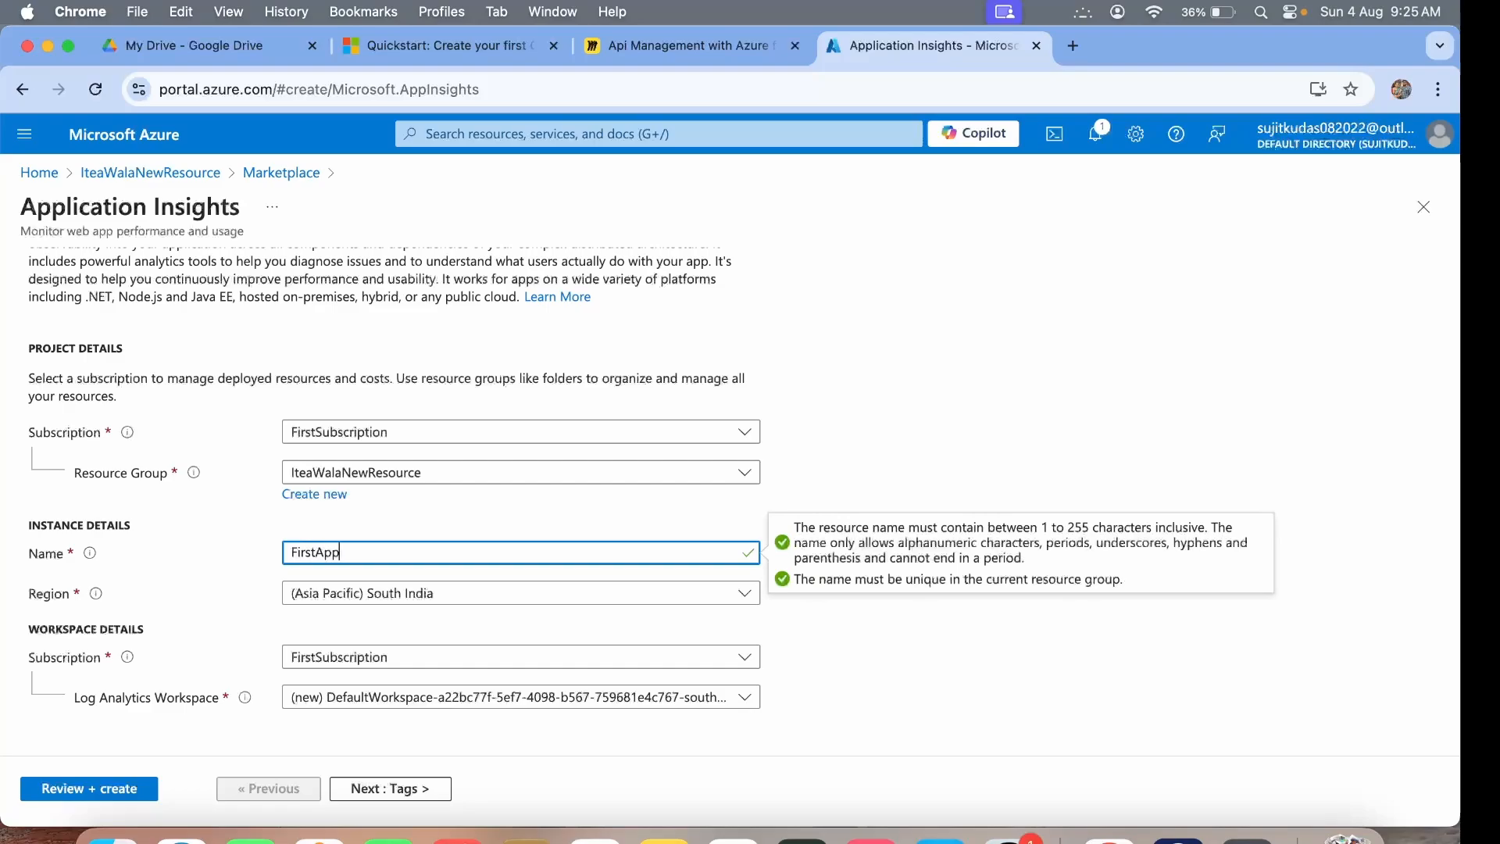
type("l")
left_click(436, 529)
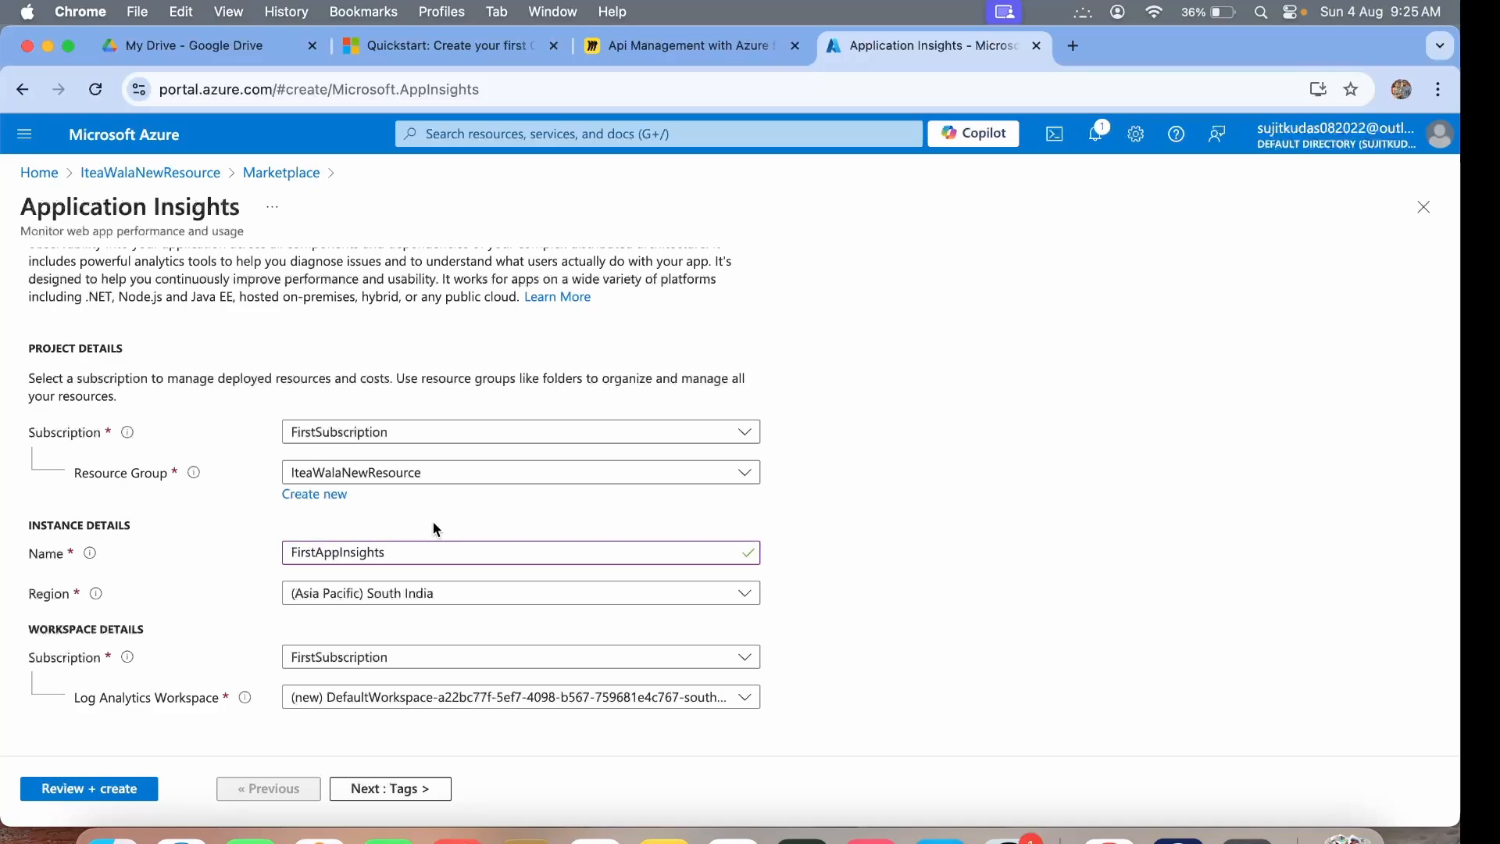
Review and create FirstAppInsights, confirming once validation passes.
left_click(91, 795)
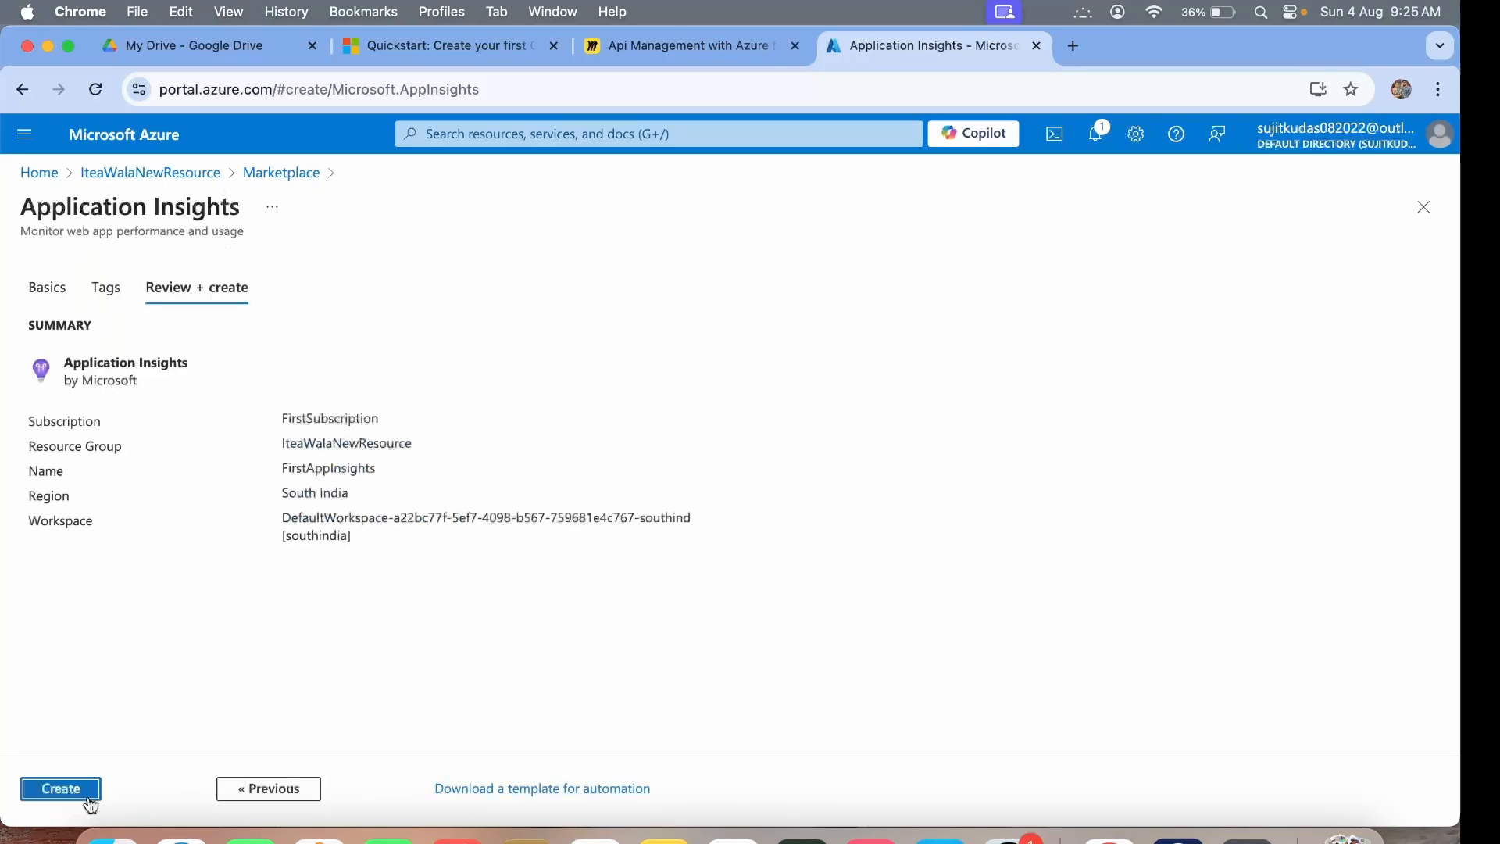
left_click(86, 790)
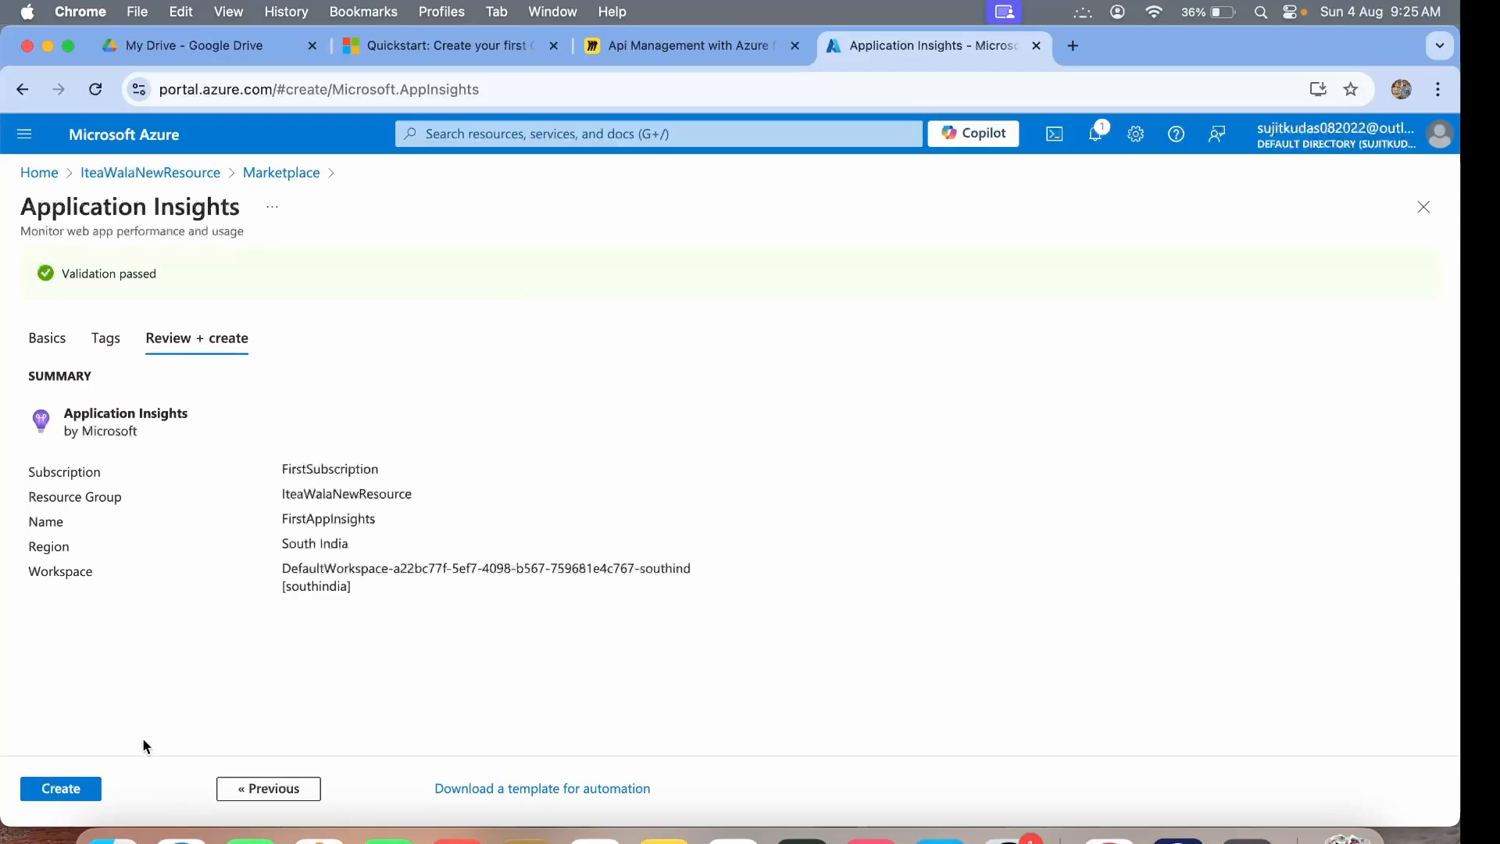
left_click(68, 789)
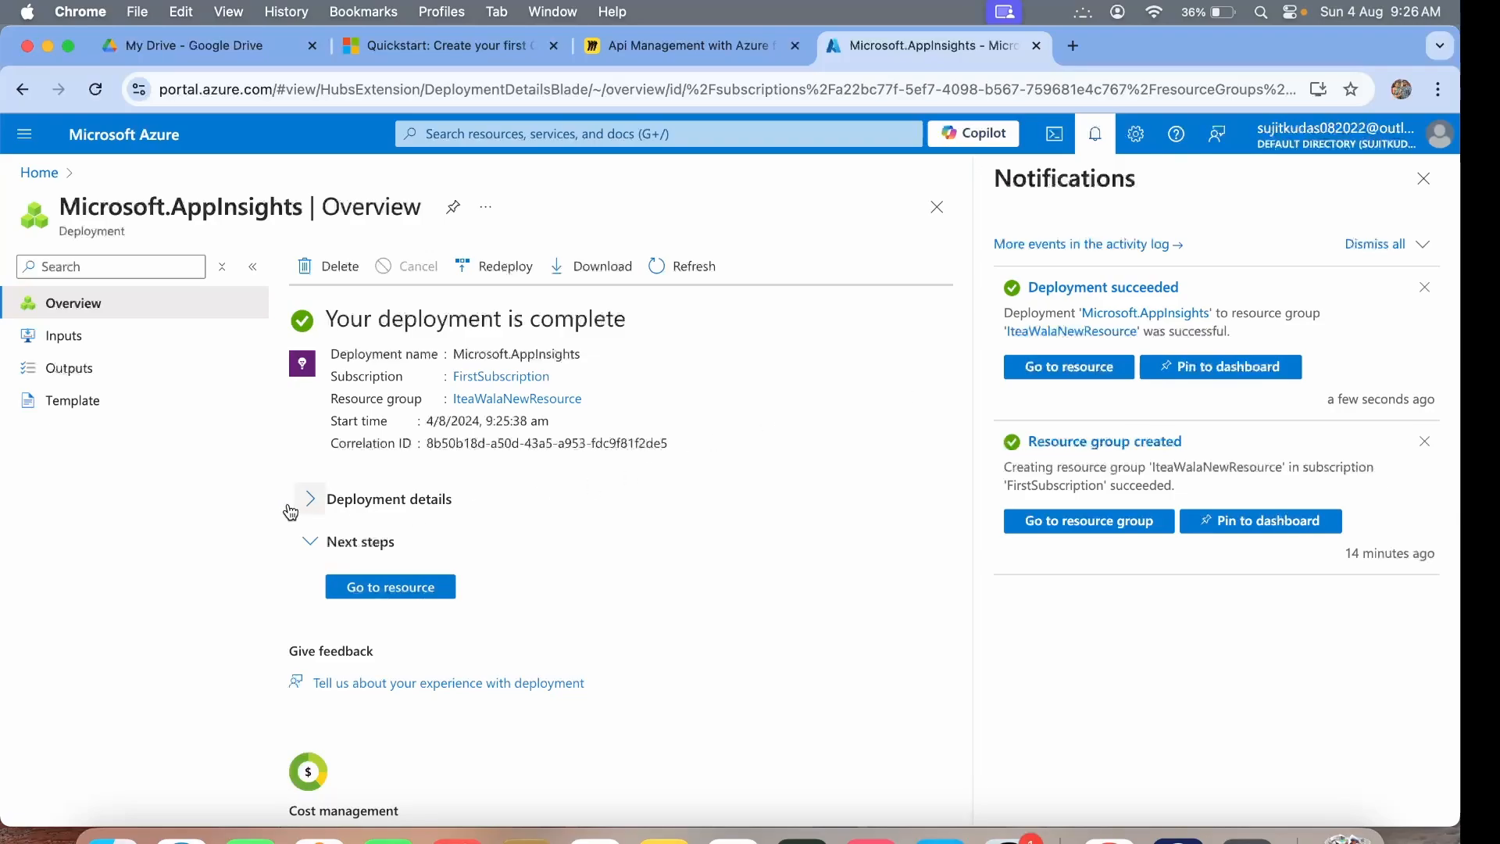
Search the portal for 'Api Mangement' and open the API Management services list.
left_click(37, 176)
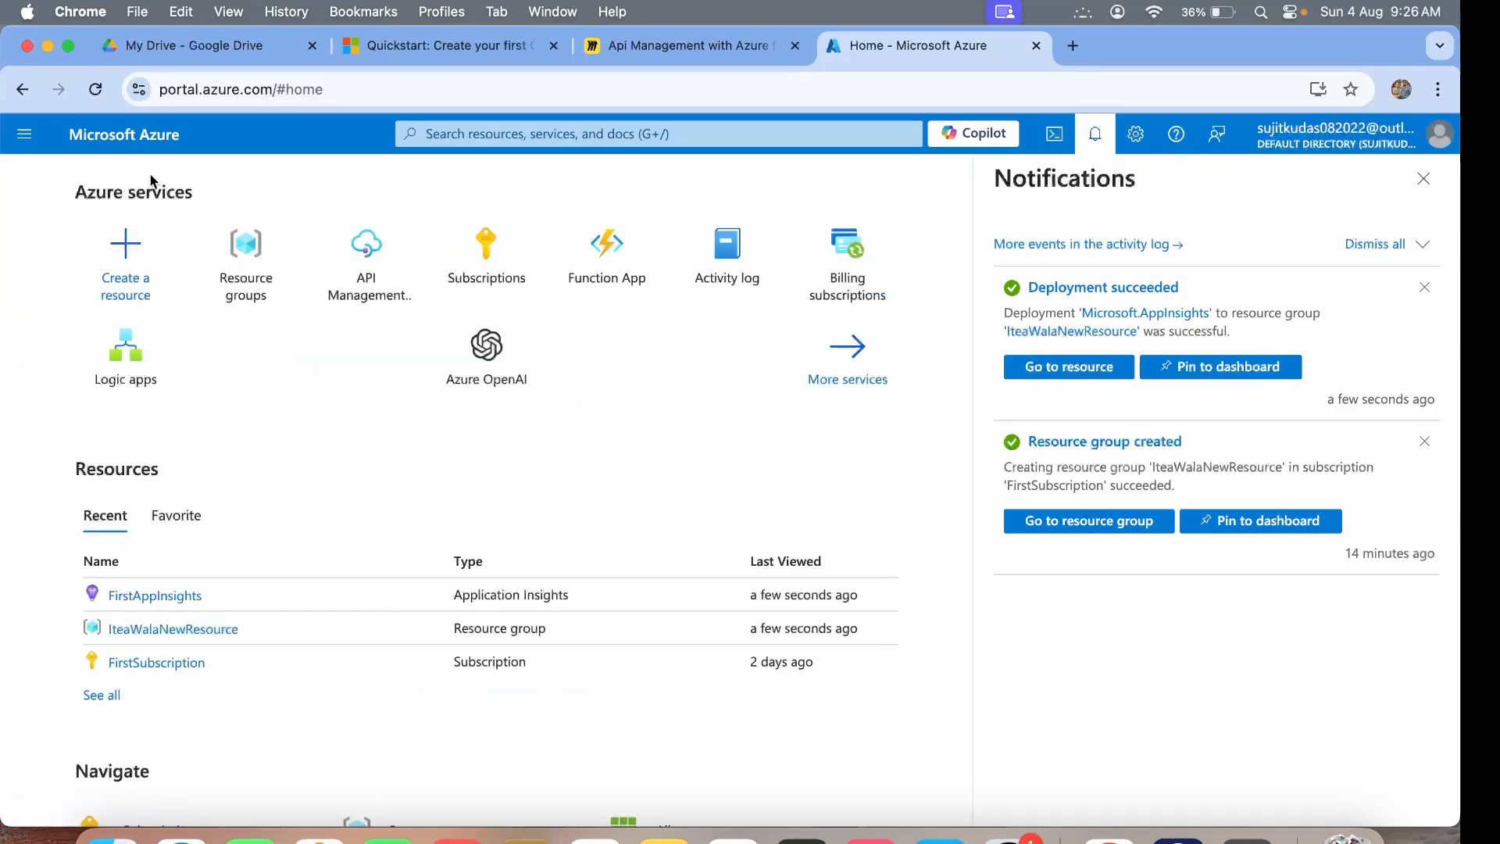
left_click(161, 629)
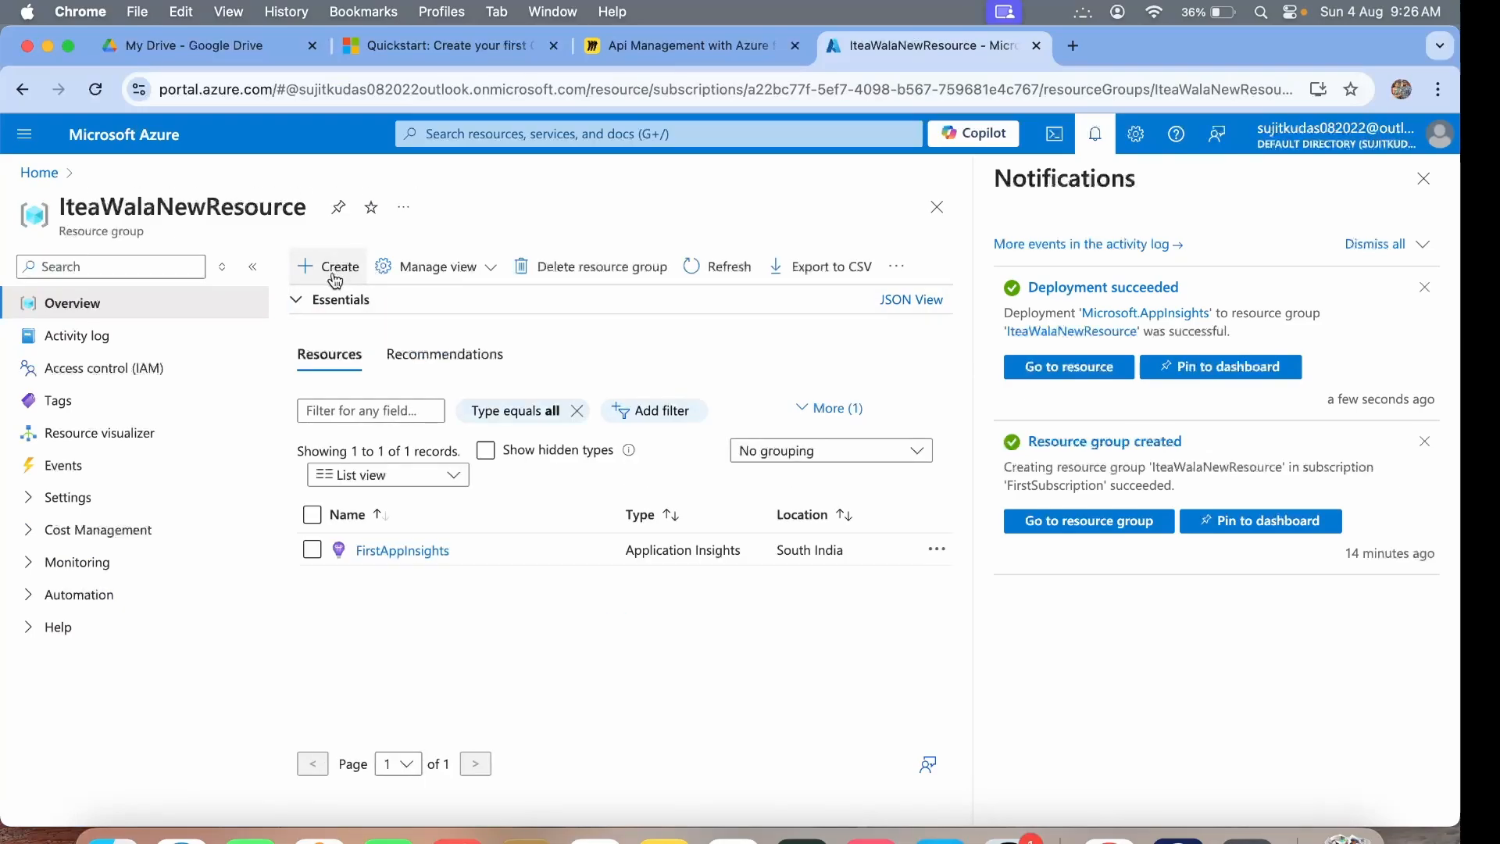
left_click(332, 262)
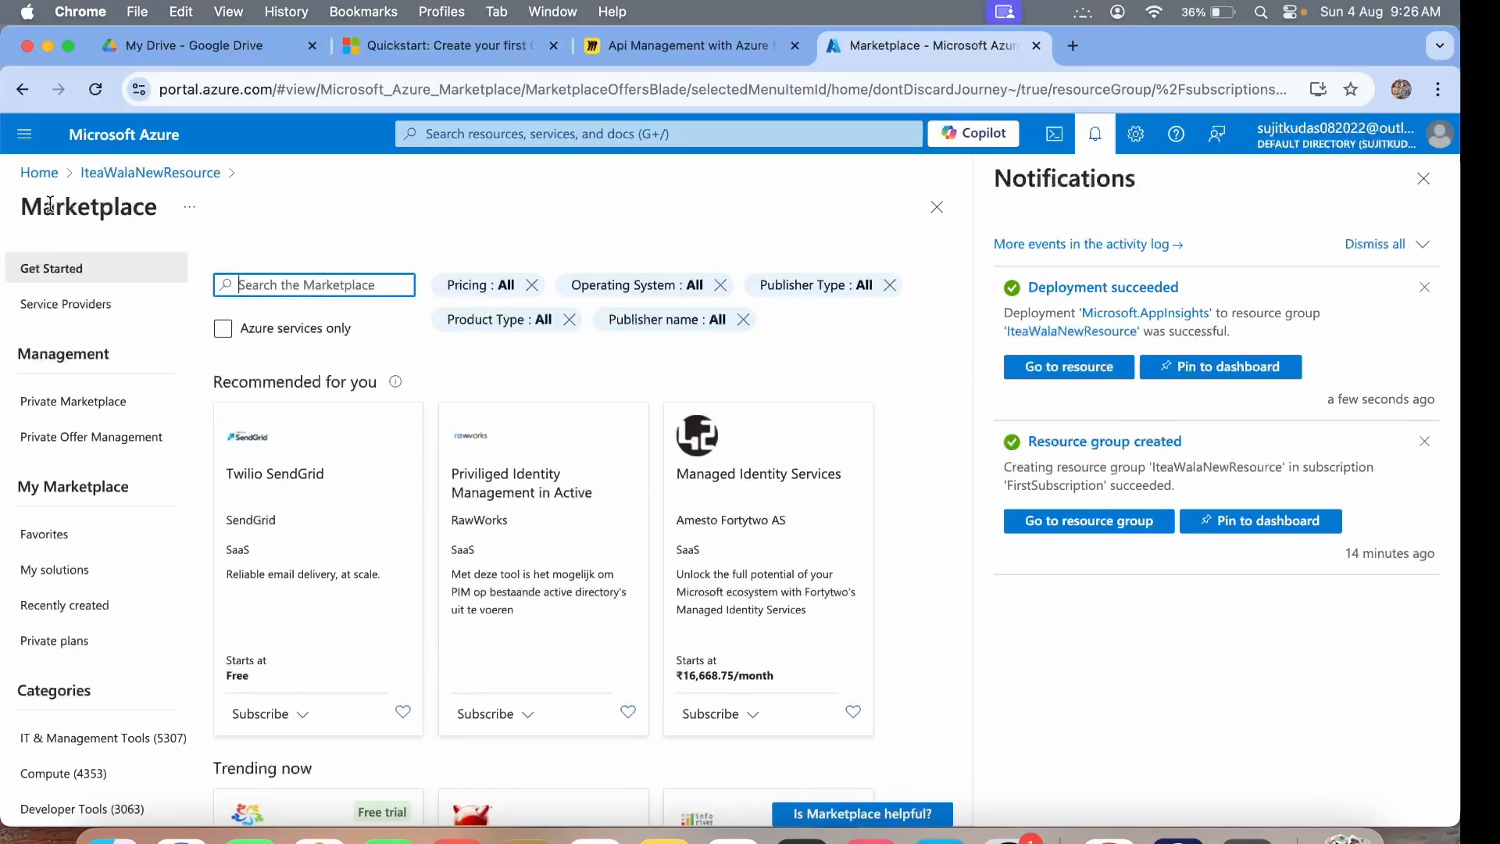
left_click(36, 174)
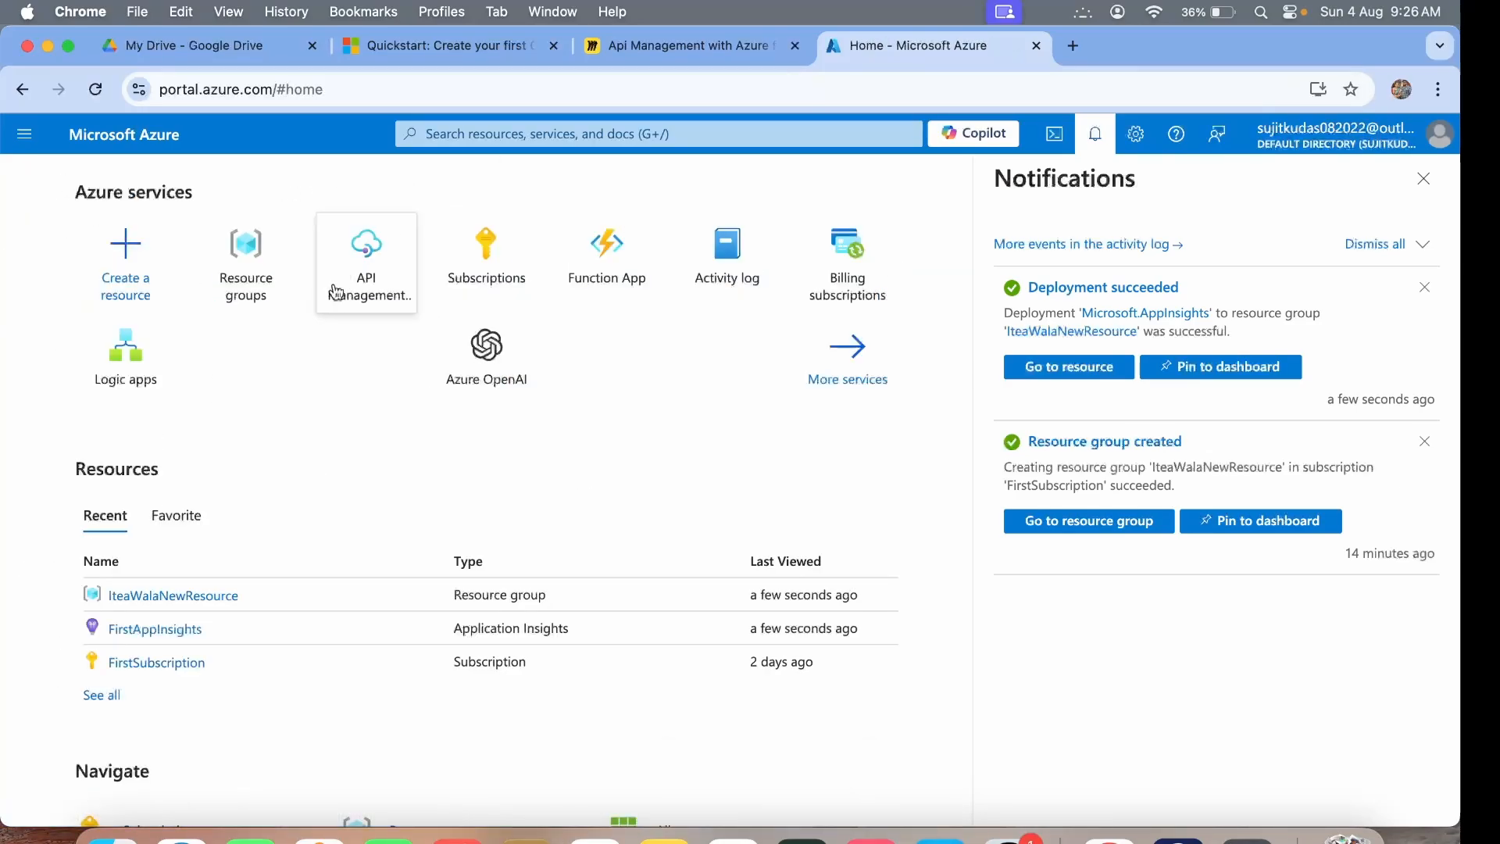
left_click(482, 139)
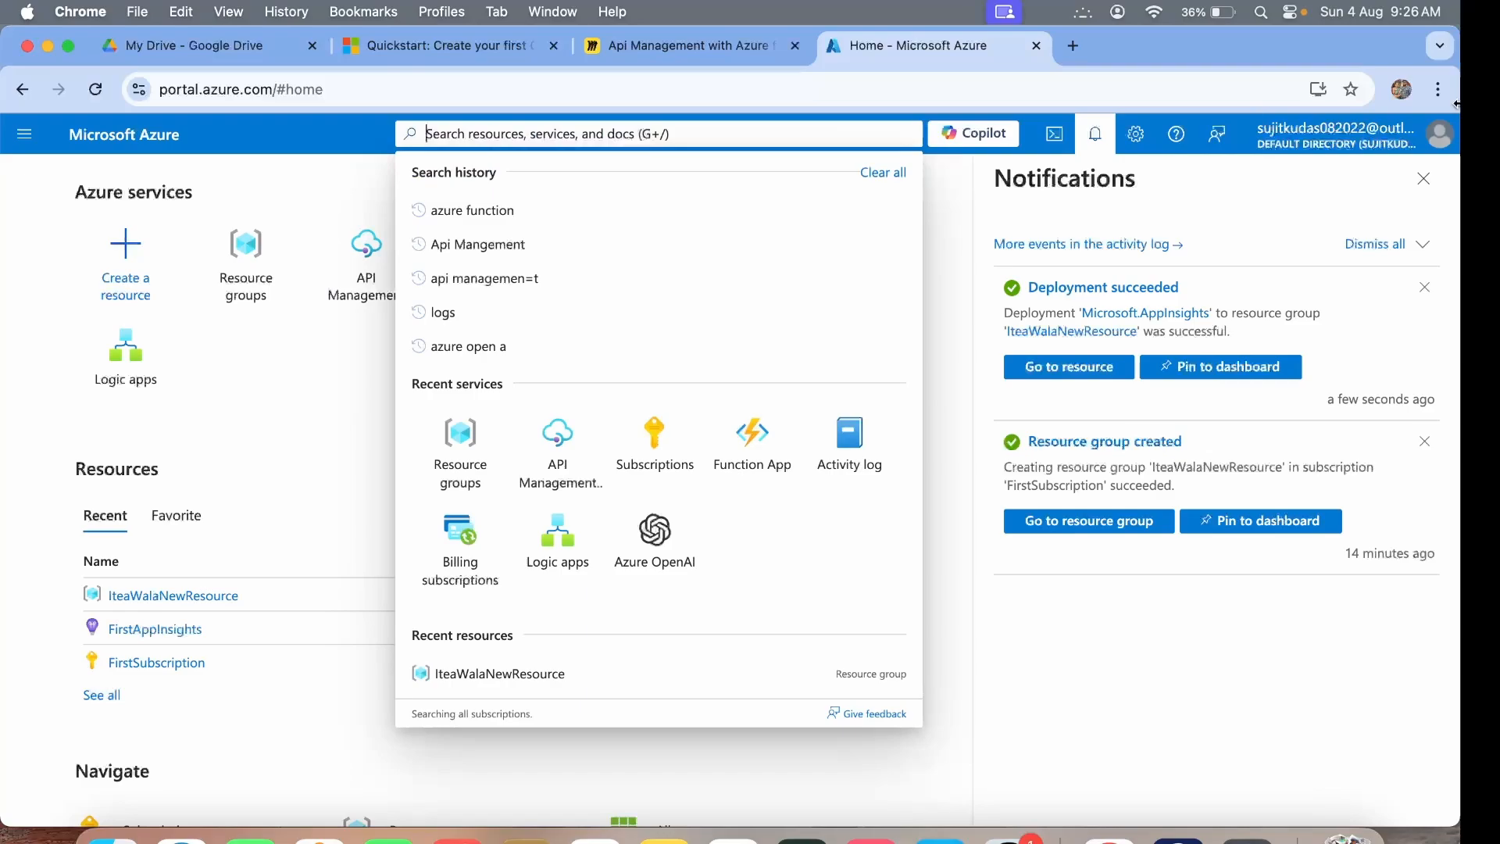
left_click(1423, 178)
left_click(562, 131)
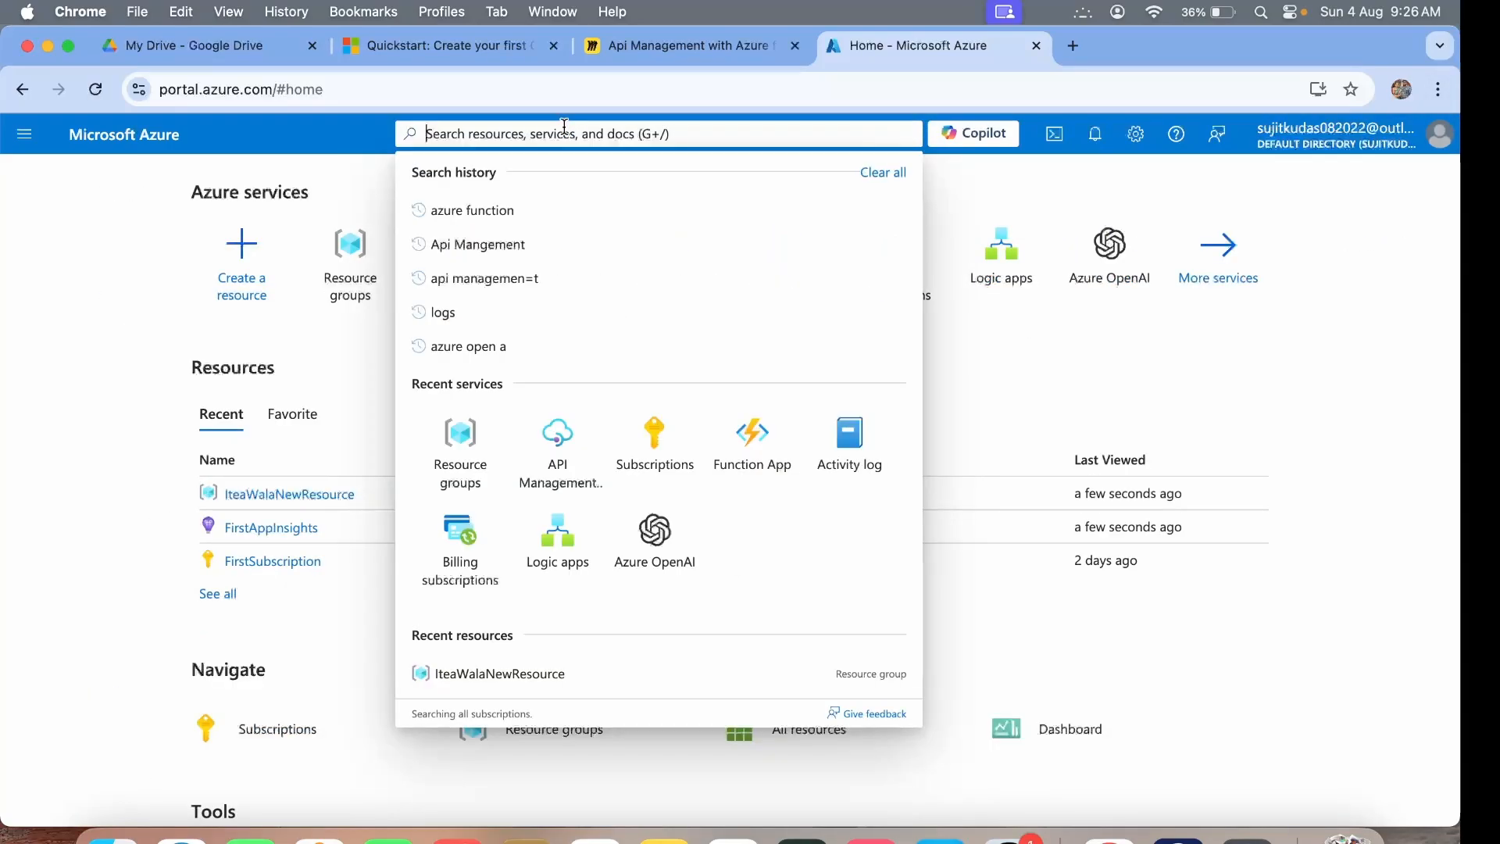
left_click(482, 242)
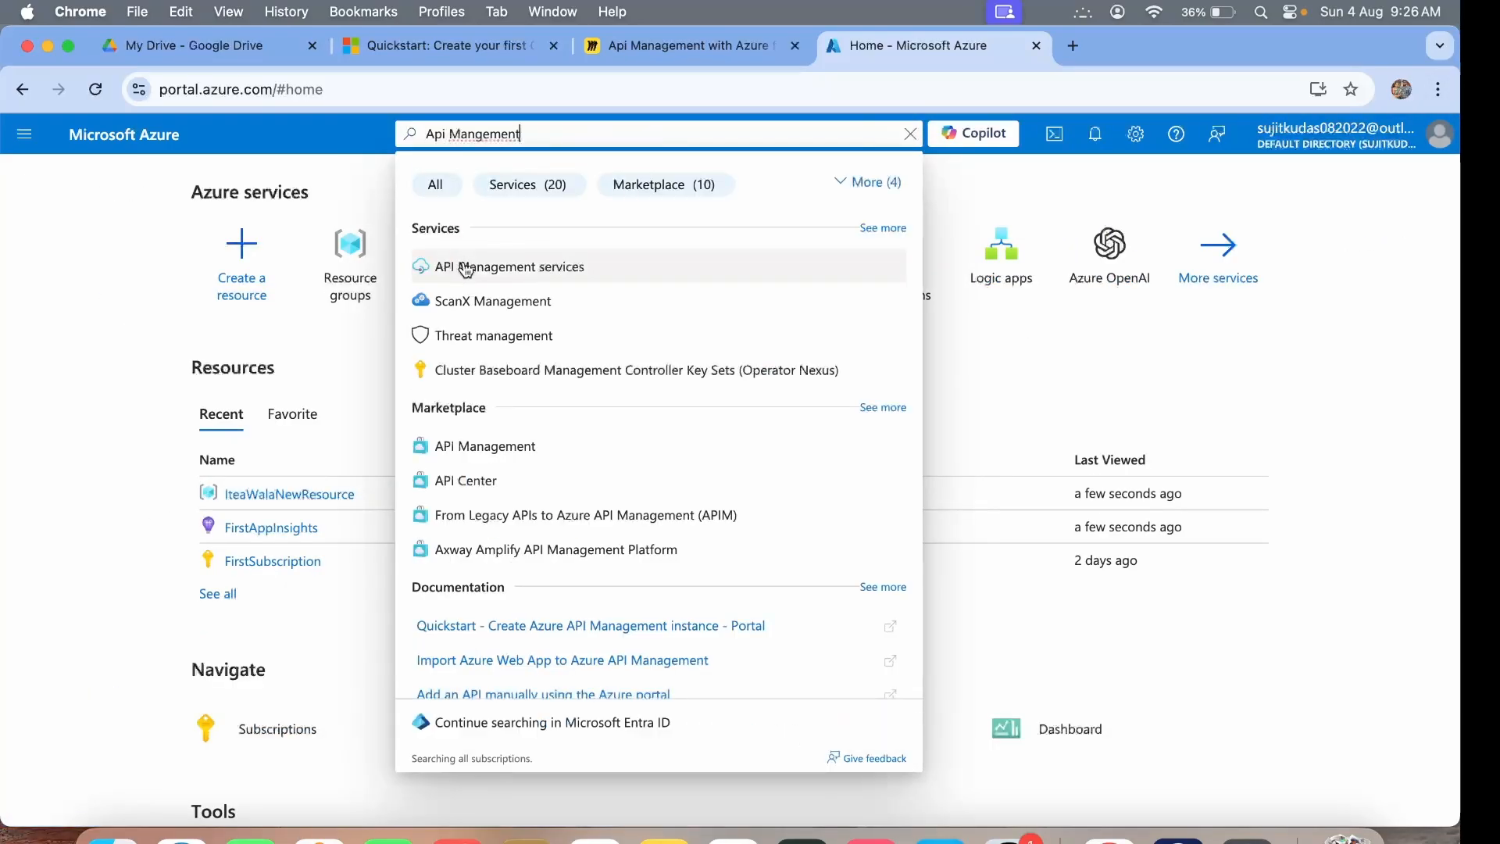
left_click(463, 266)
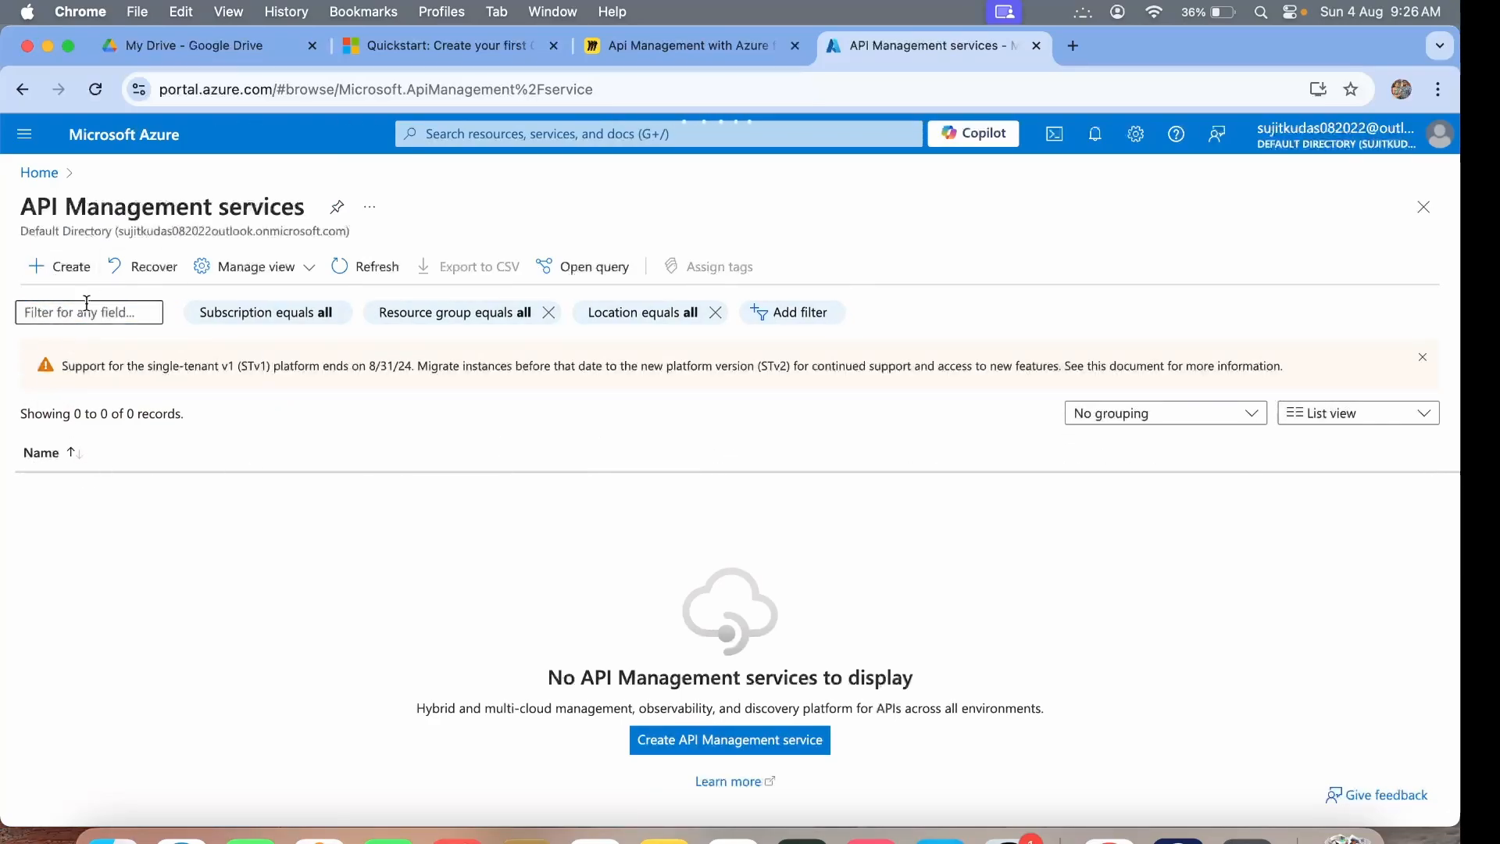
Start a new API Management service, keeping South India as the region.
left_click(61, 267)
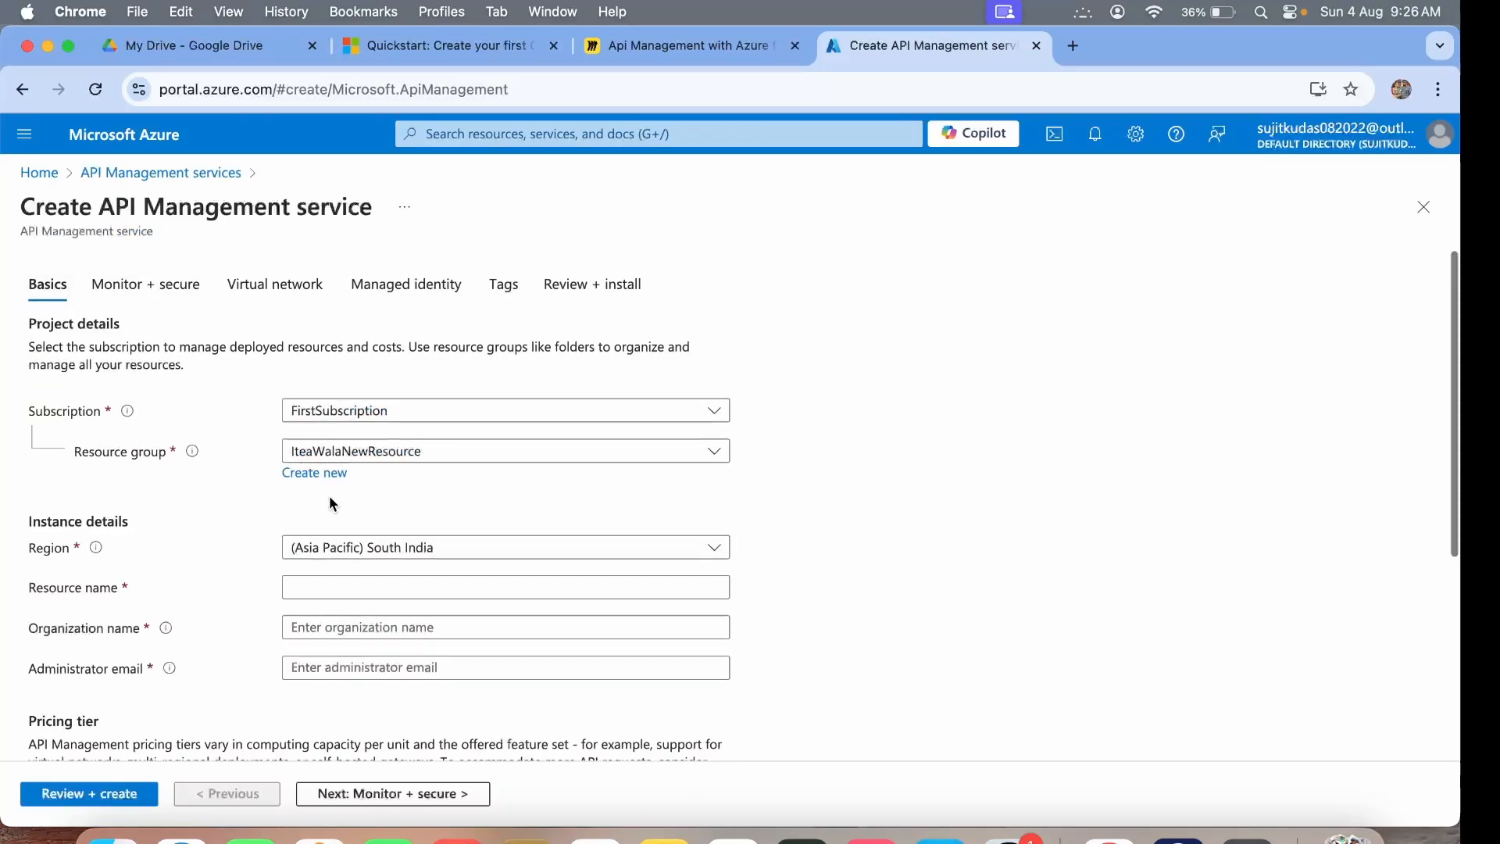
scroll(336, 500, "down", 2)
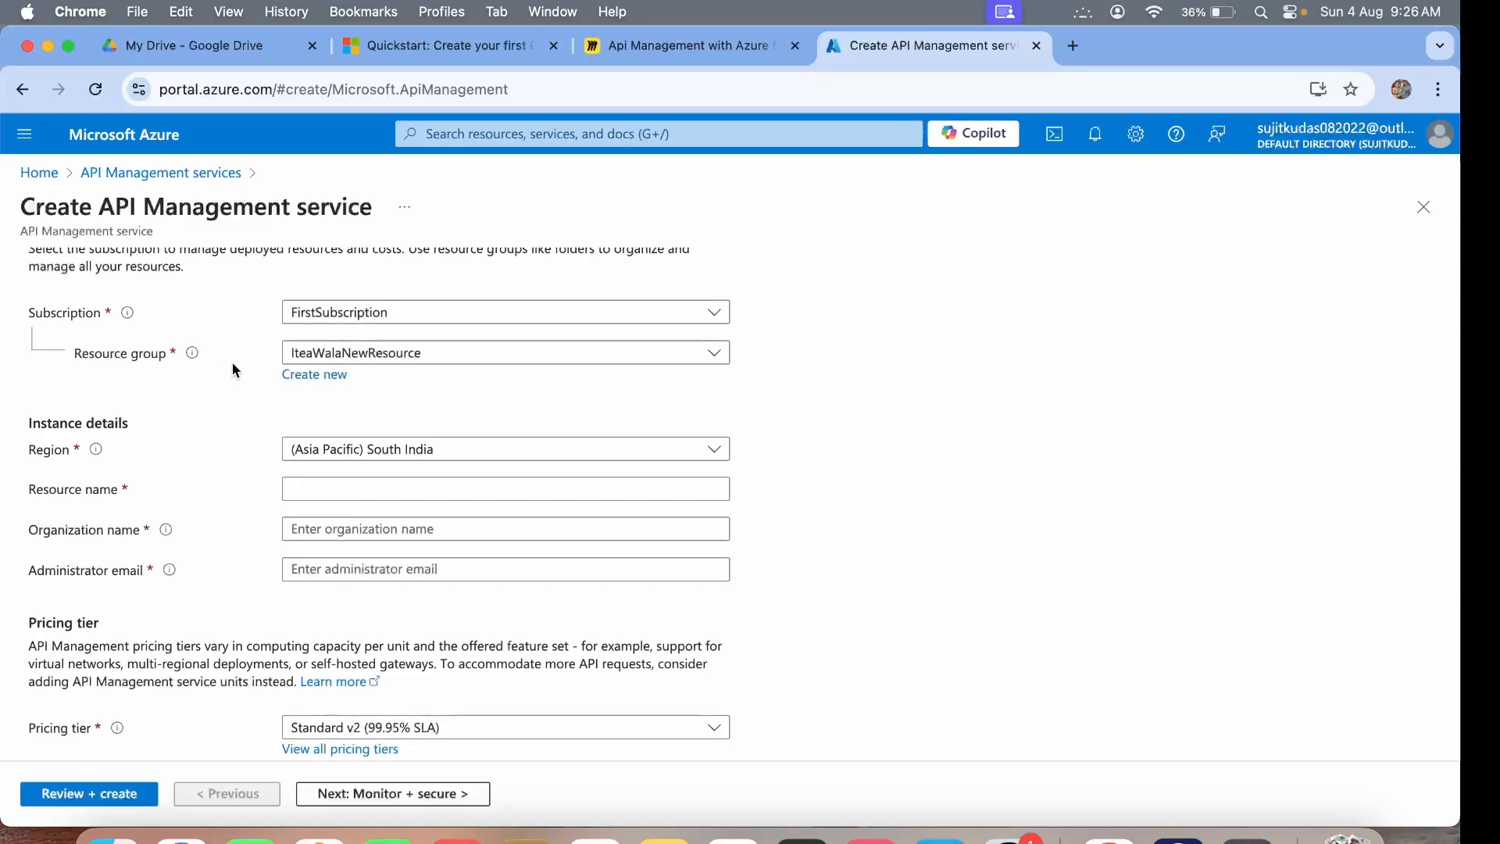
left_click(378, 360)
left_click(386, 452)
left_click(393, 454)
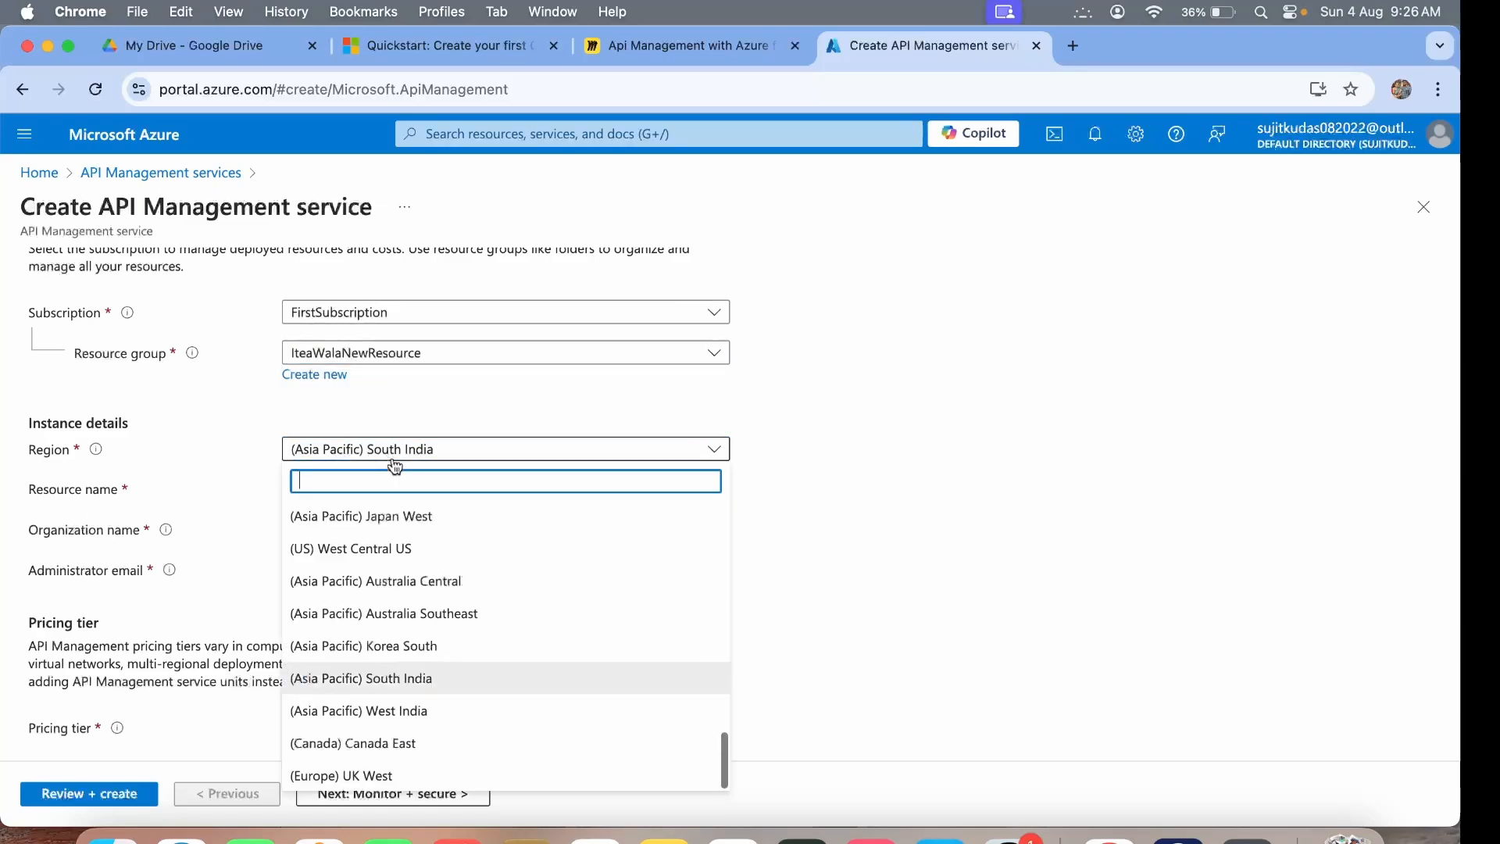
left_click(428, 685)
Enter resource name IteaWalaFirstDemoAPIResource and organization name iTea Wala.
left_click(305, 493)
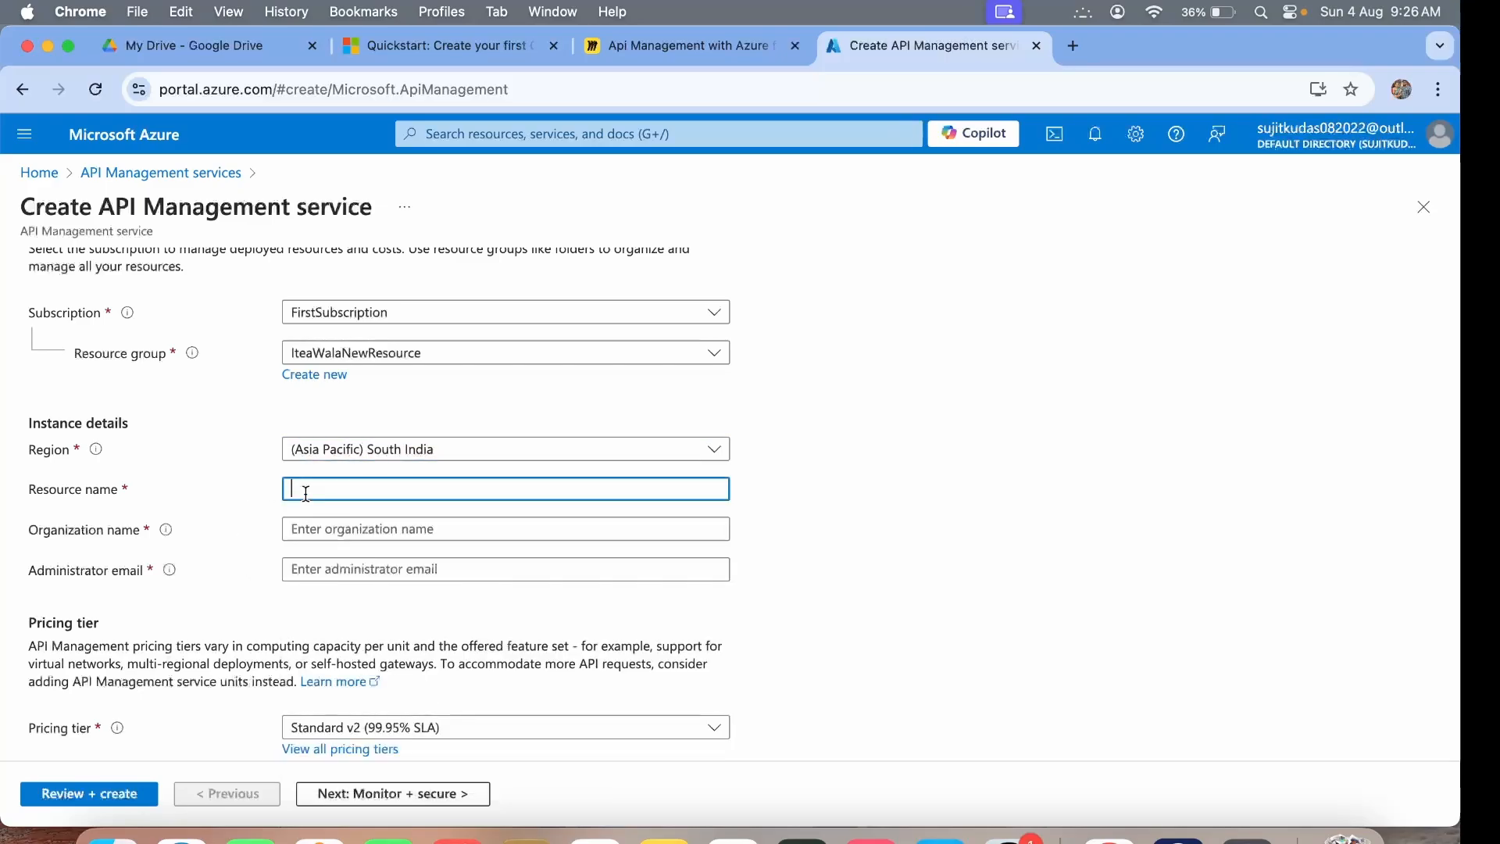
type("IteaWalaFirstDem")
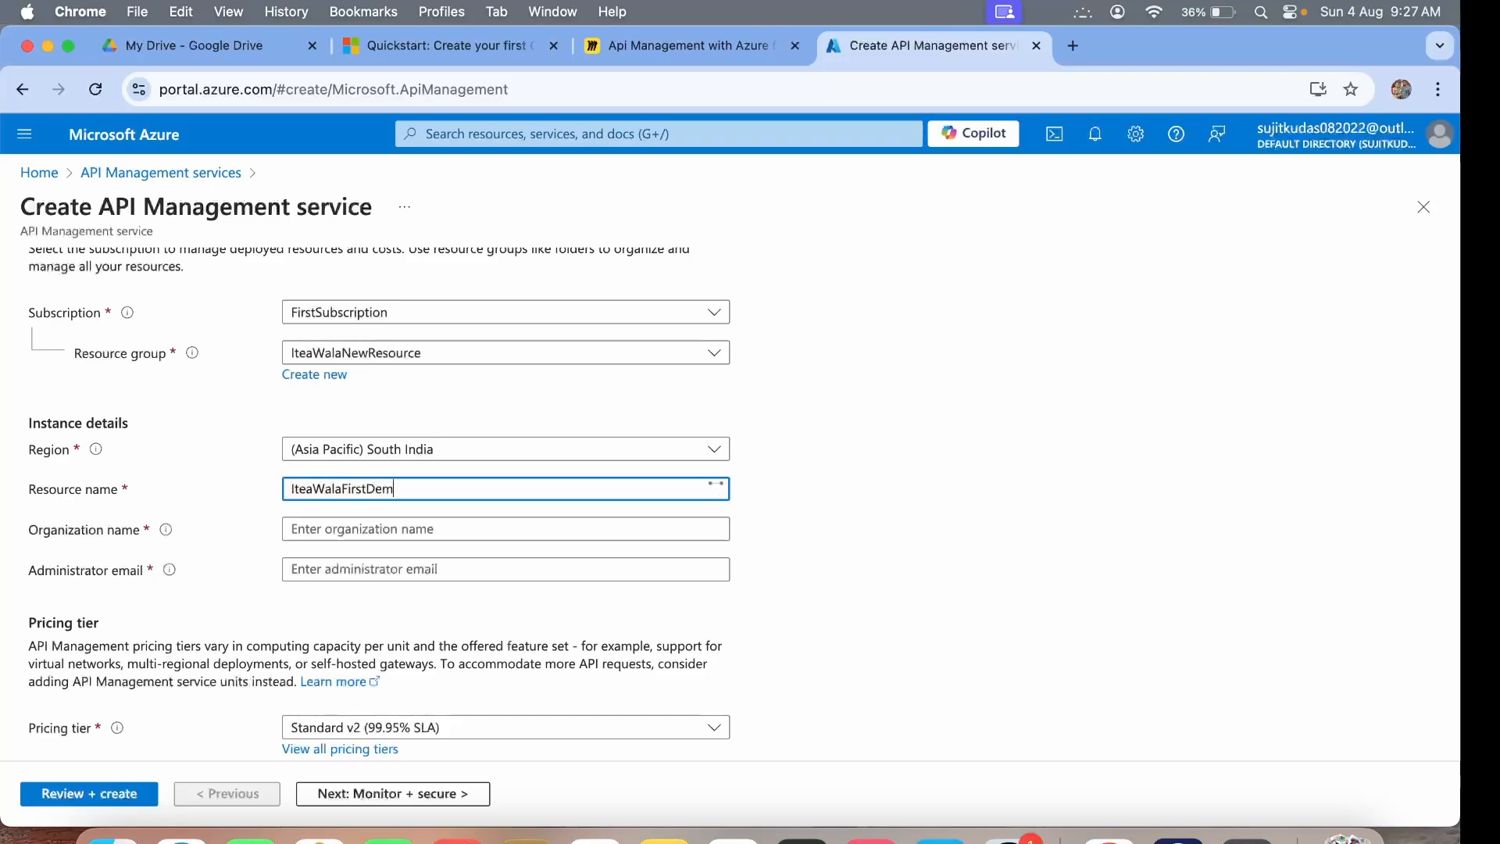
type("oAPIResource")
left_click(301, 529)
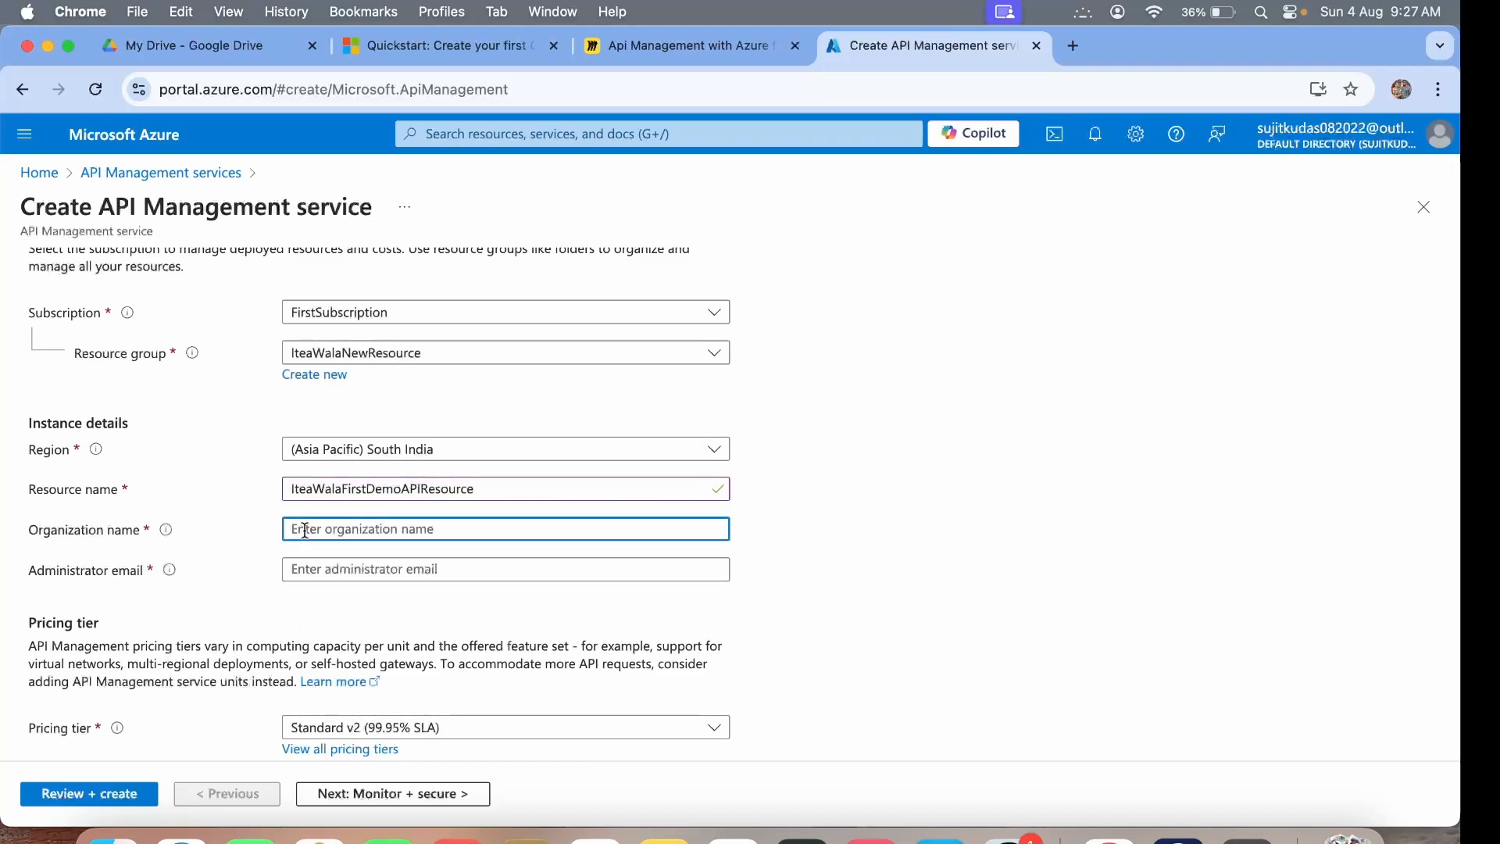
type("iTea")
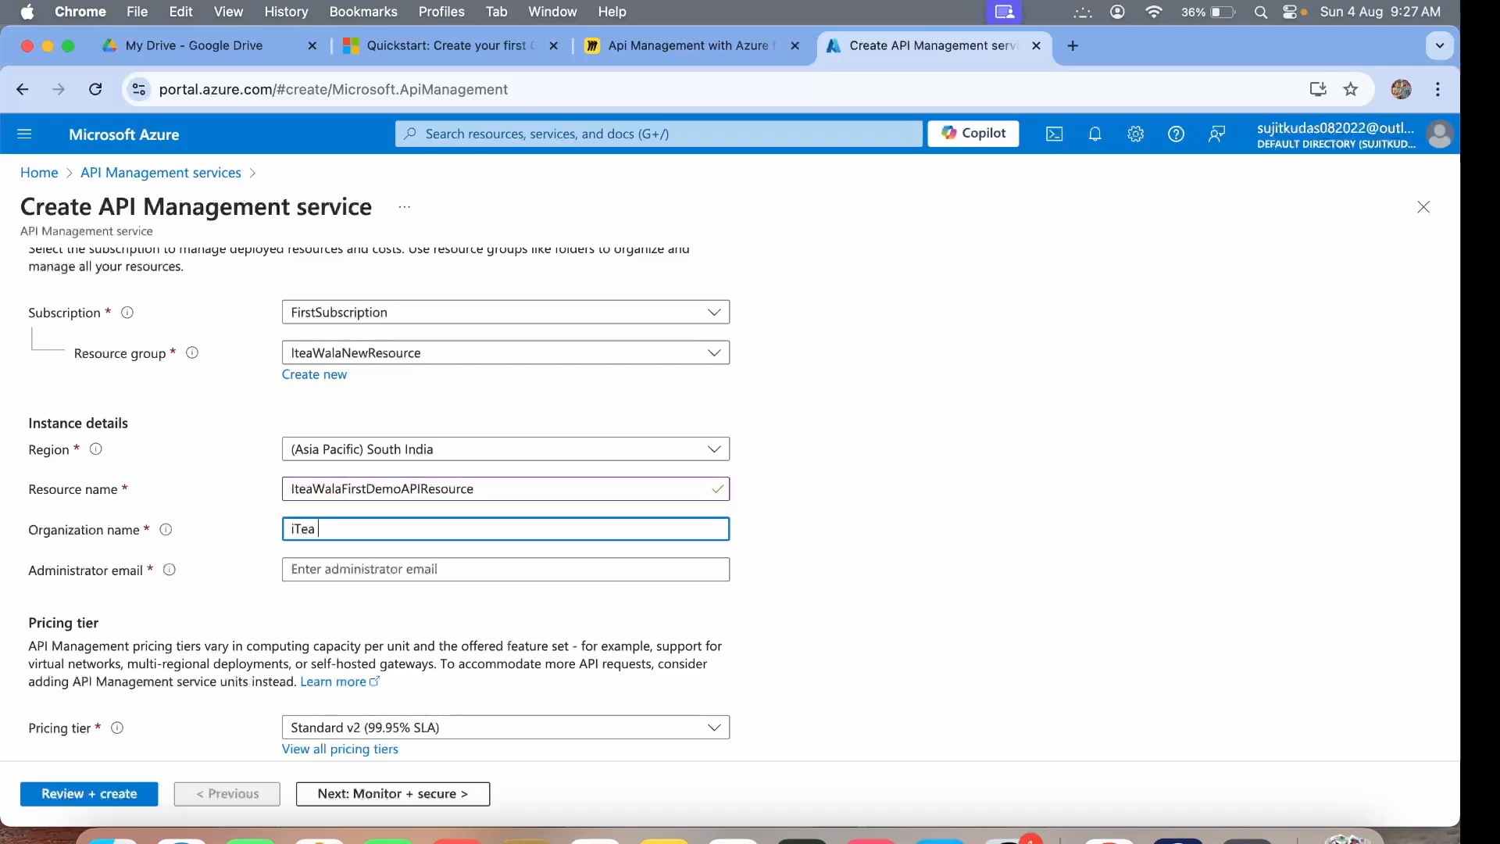
type(" Wala")
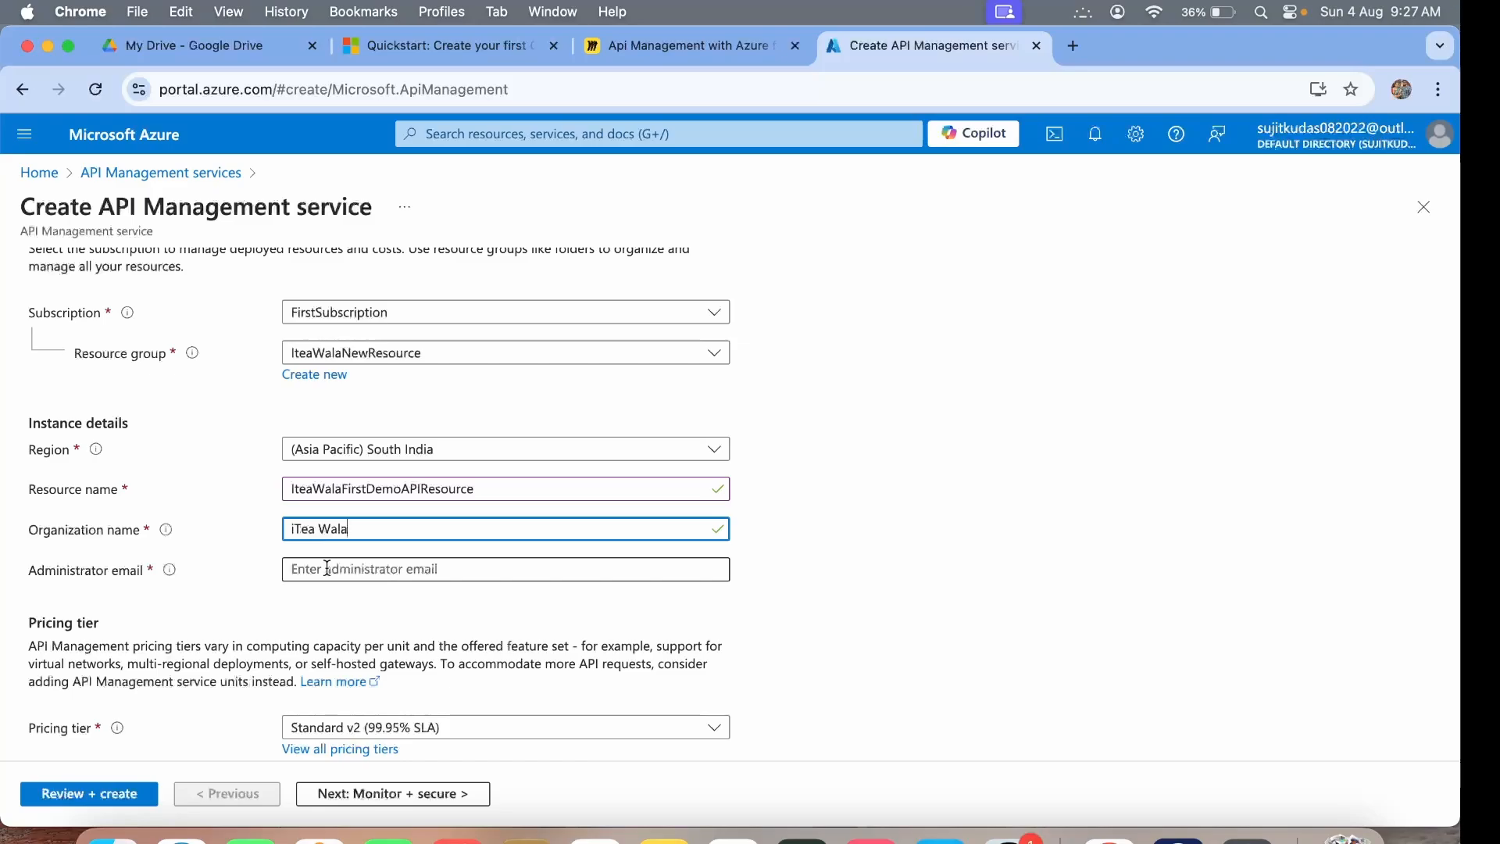
Fill in the administrator email and choose the Developer (no SLA) pricing tier.
left_click(327, 568)
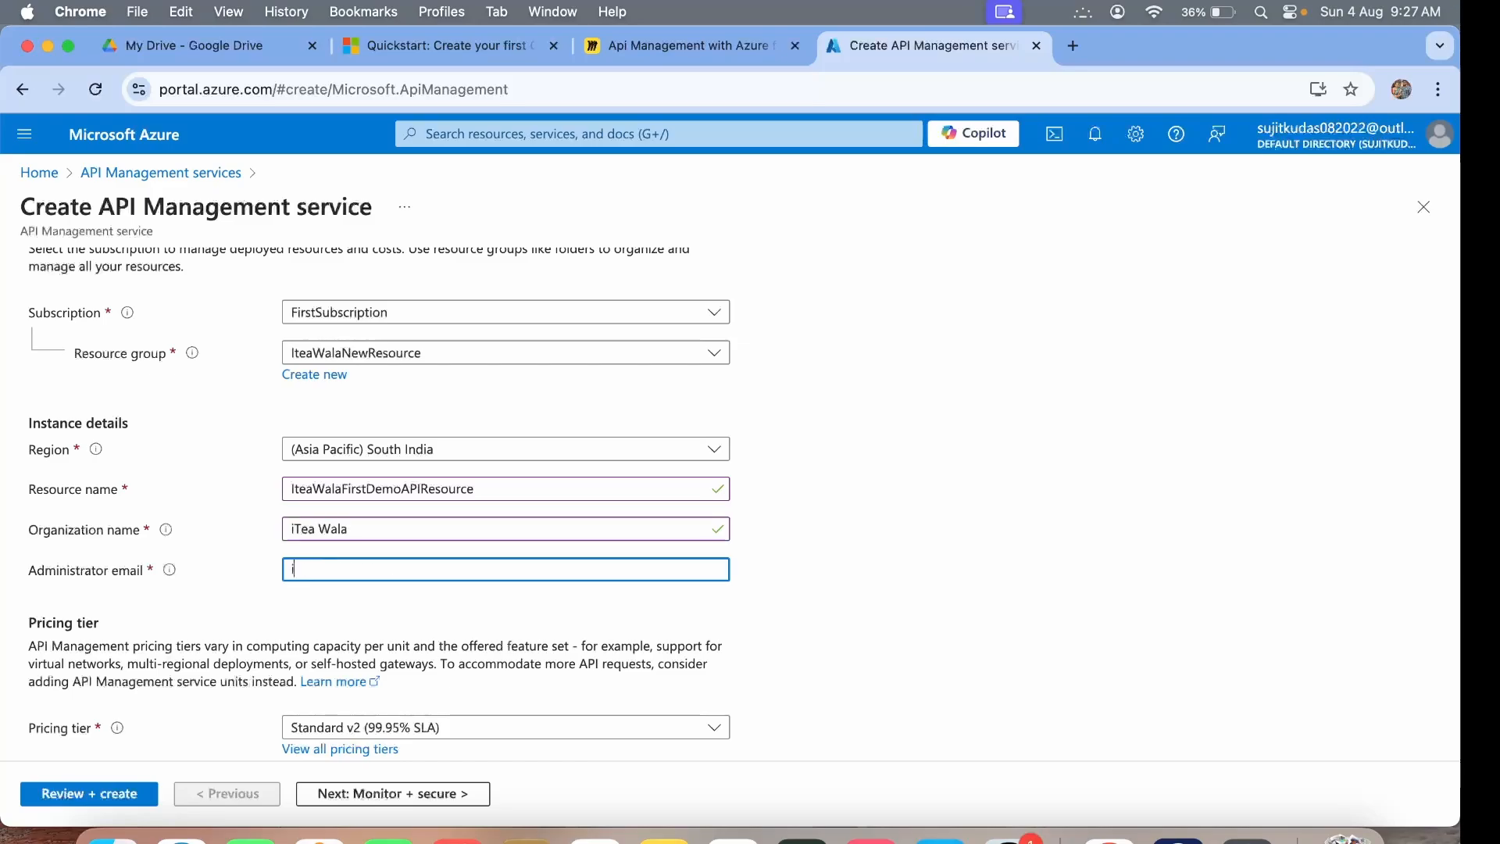
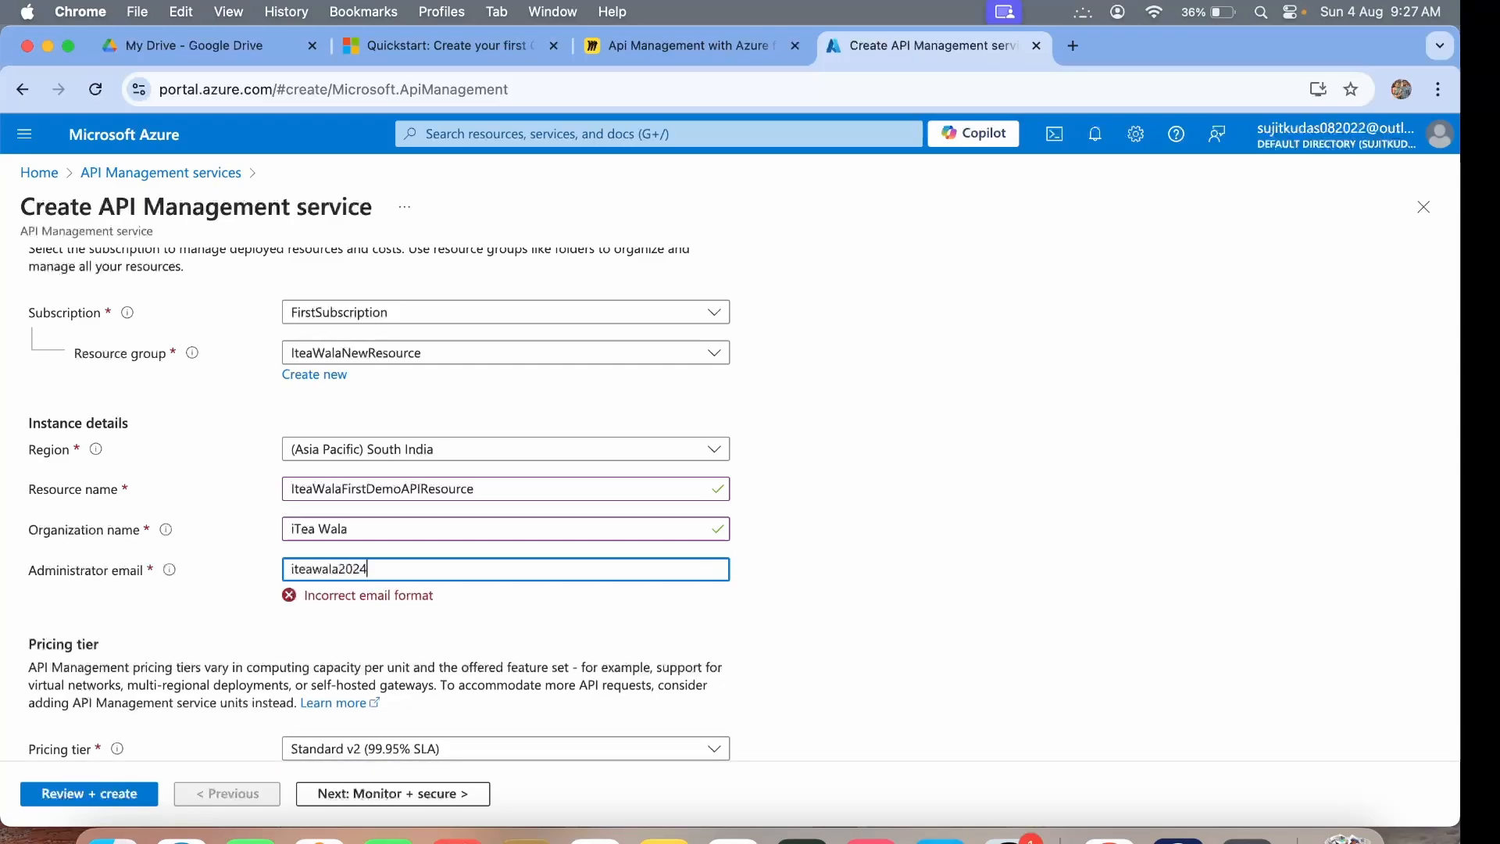
left_click(430, 631)
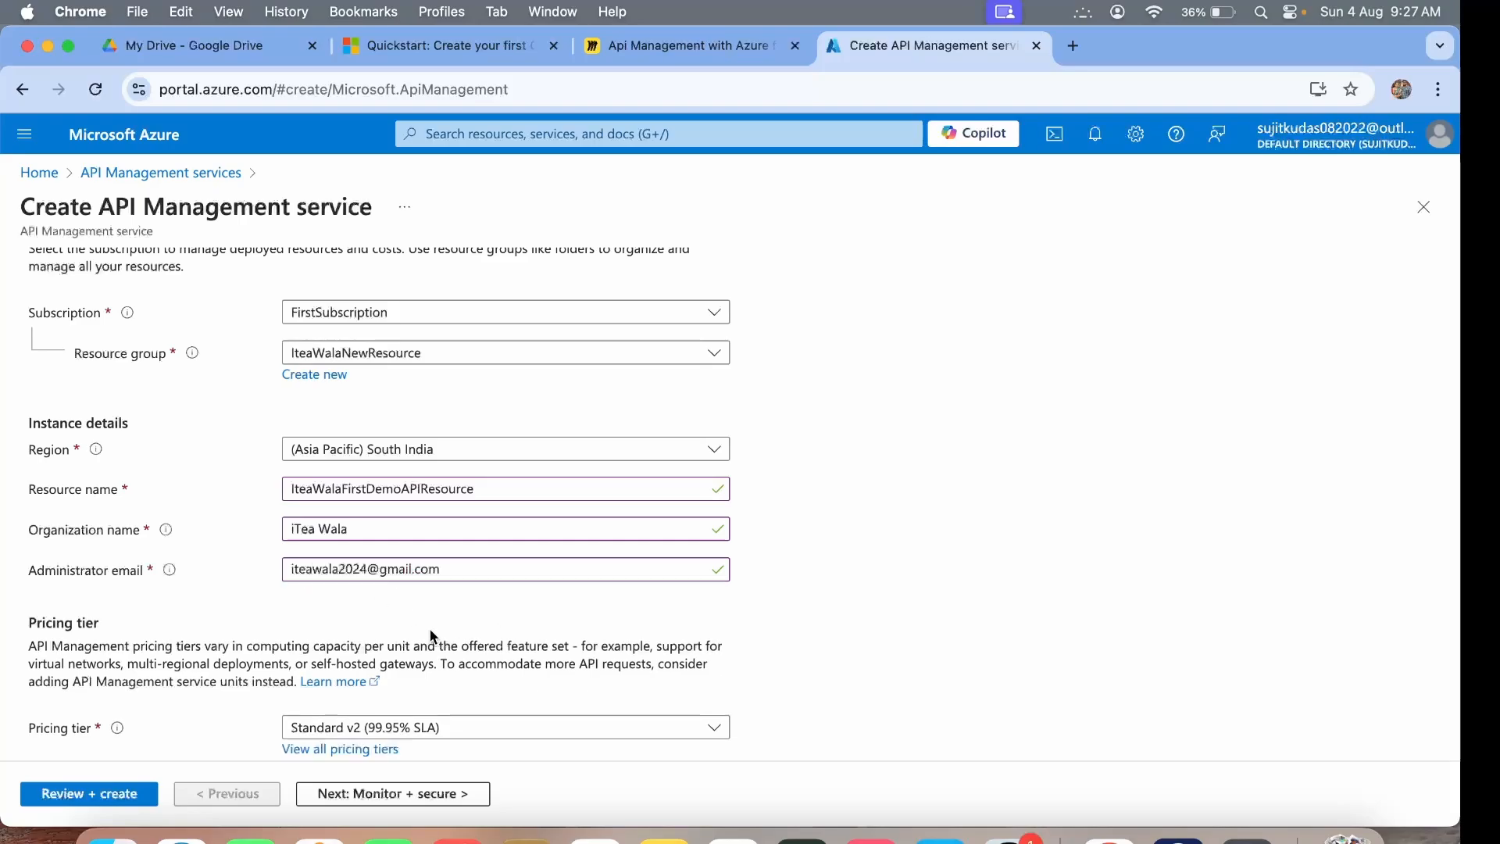
scroll(431, 636, "down", 3)
left_click(402, 515)
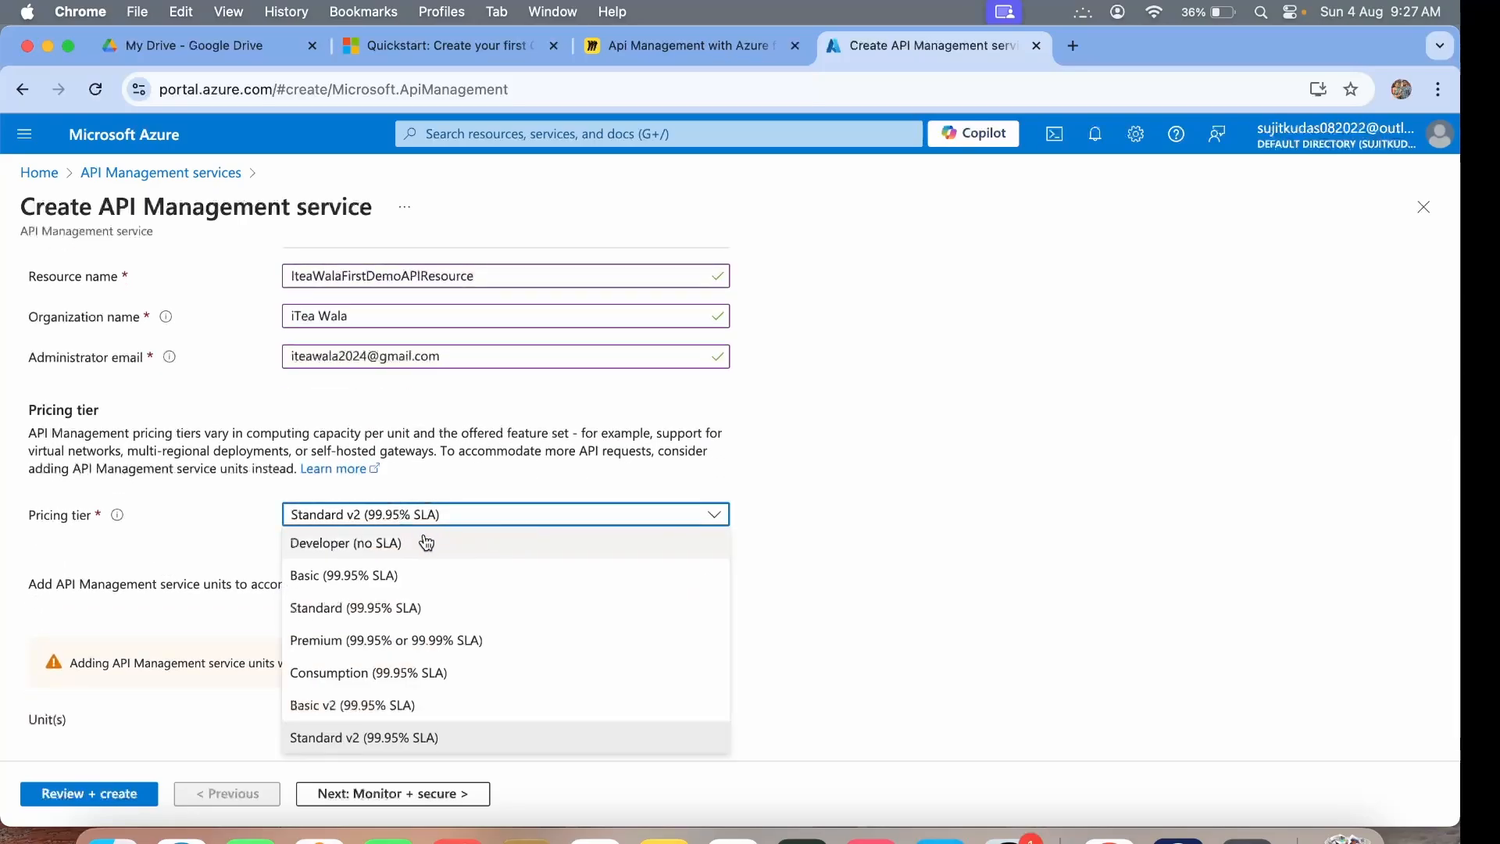
left_click(426, 544)
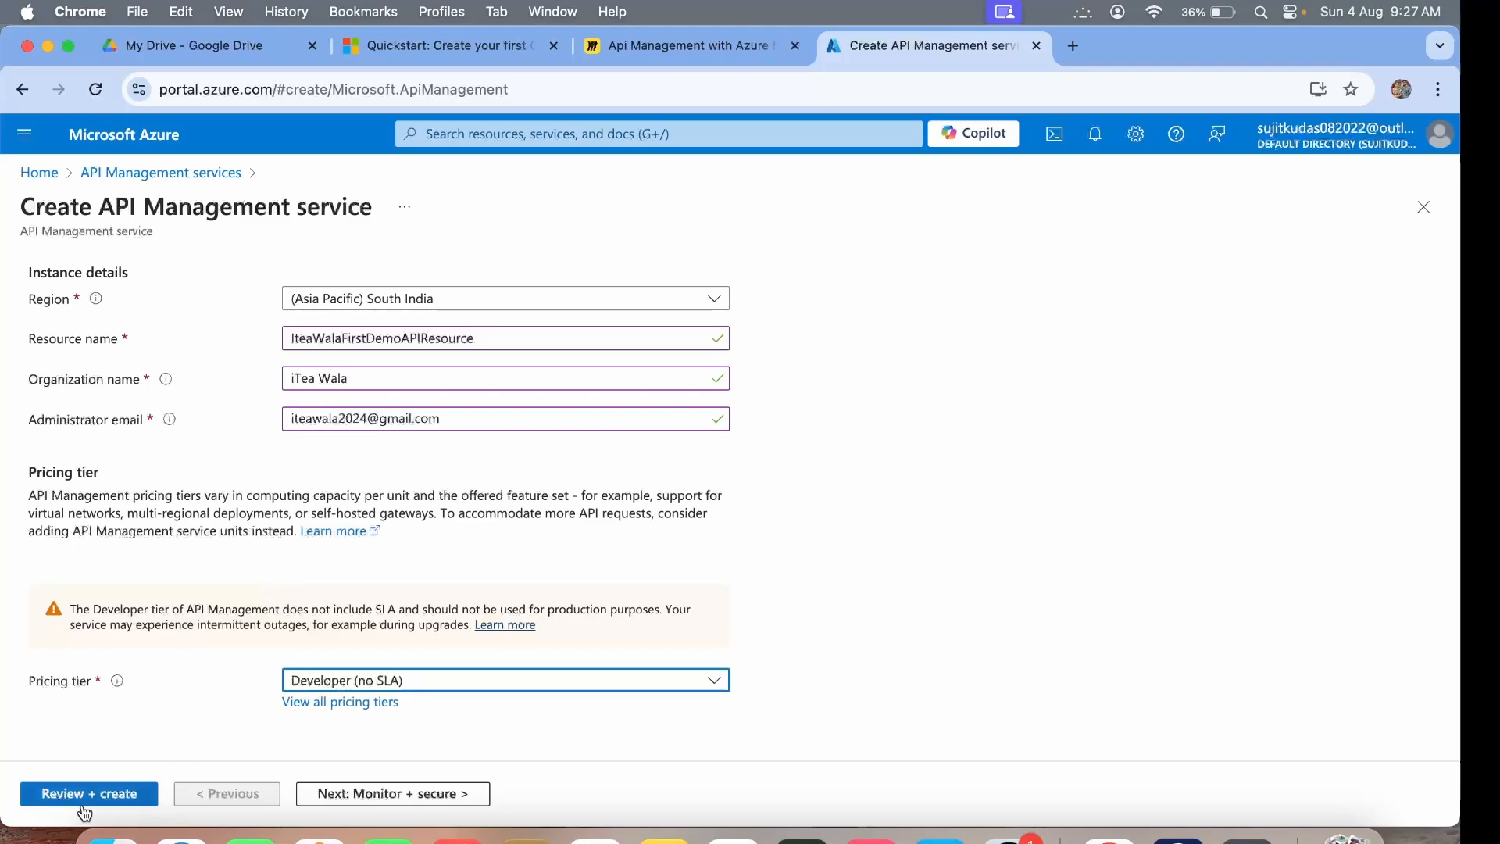
scroll(160, 520, "up", 3)
On Monitor + secure, enable Log Analytics with the DefaultWorkspace.
left_click(146, 289)
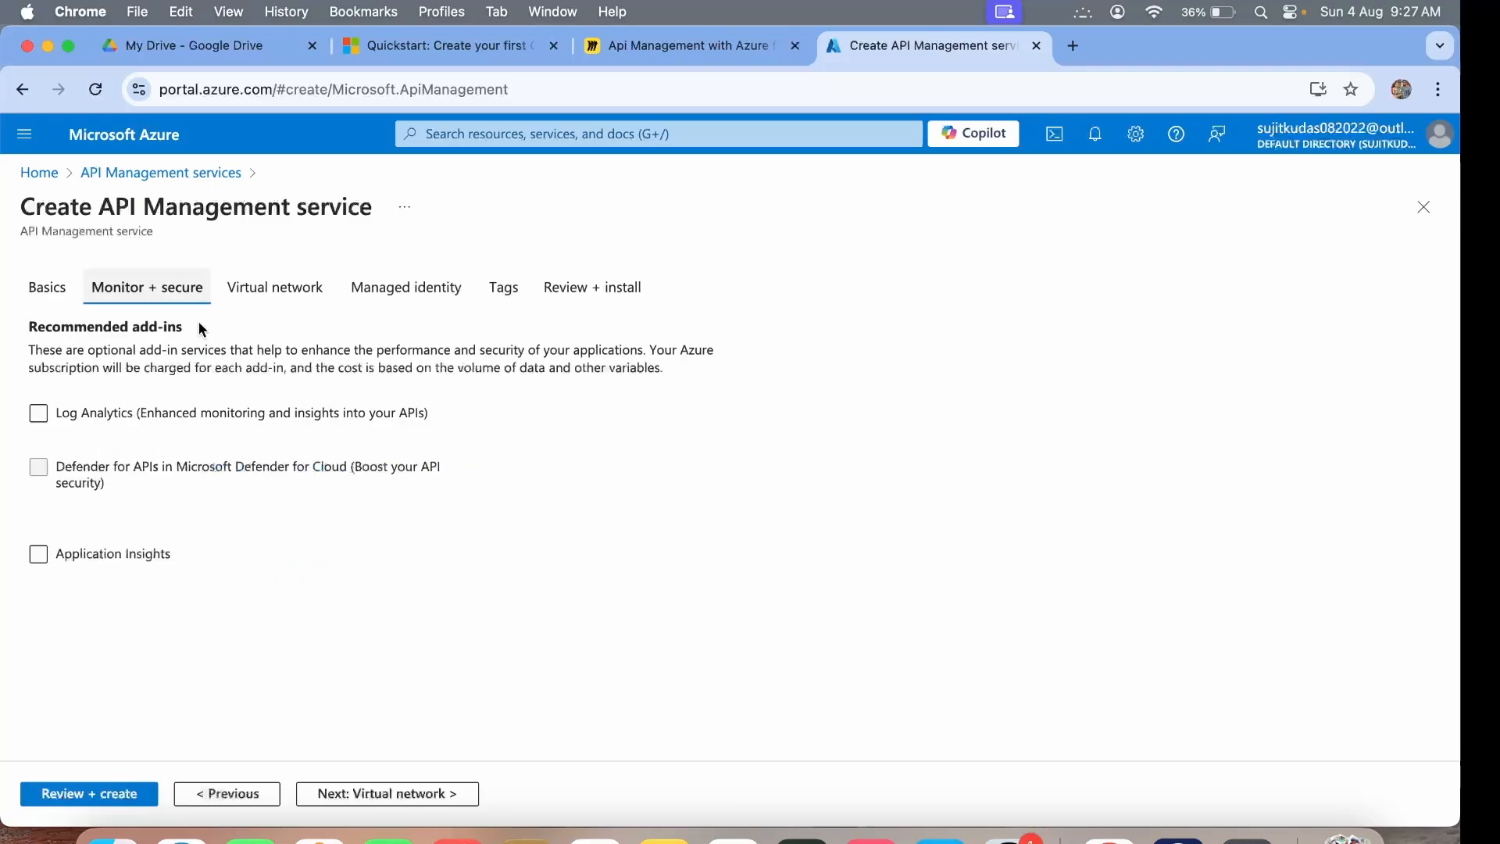
left_click(37, 413)
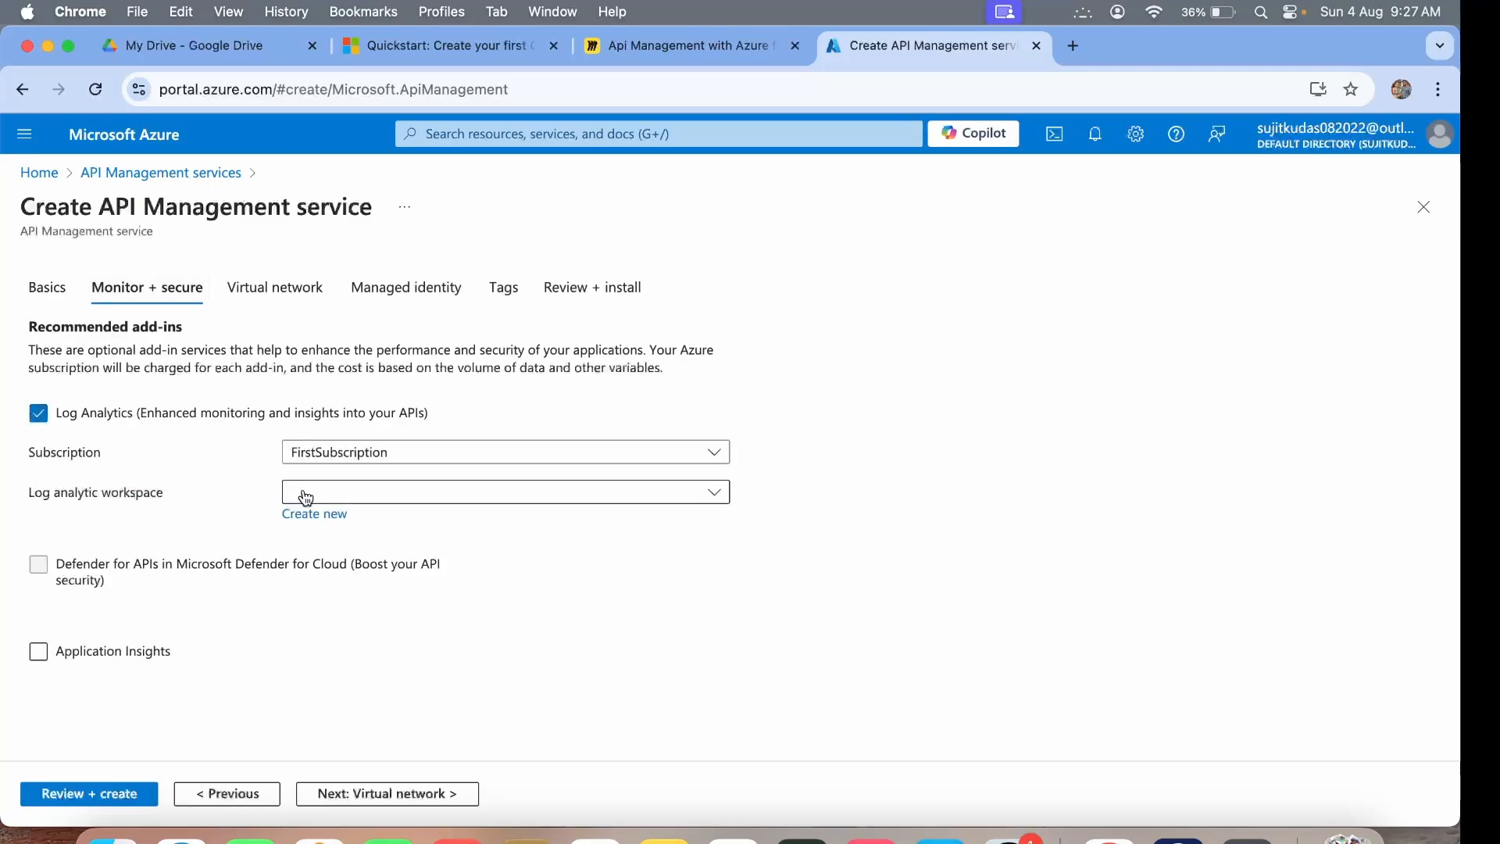
left_click(305, 494)
left_click(362, 525)
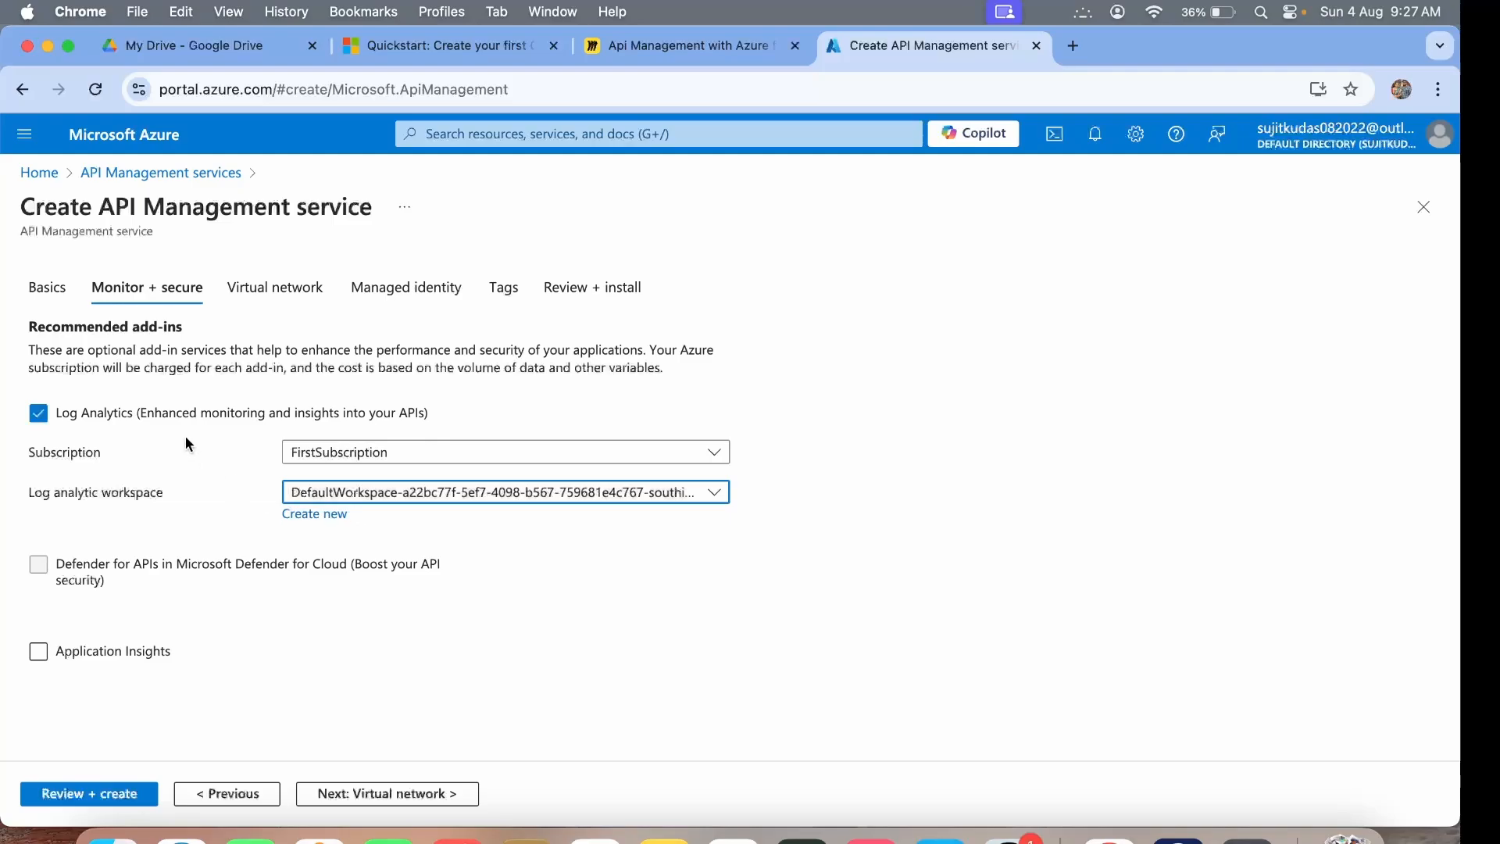
left_click(341, 498)
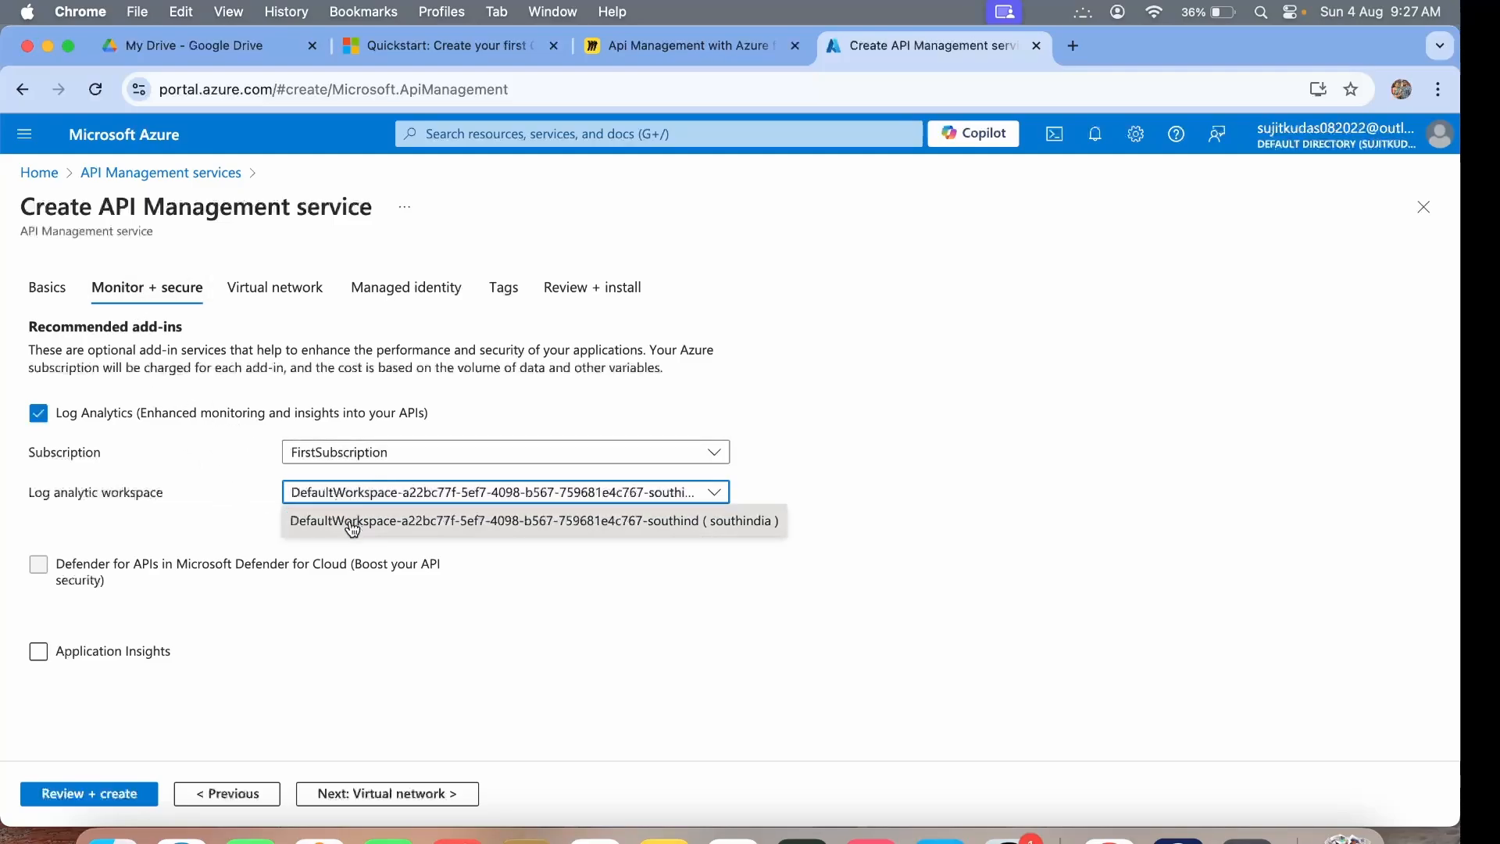
left_click(350, 521)
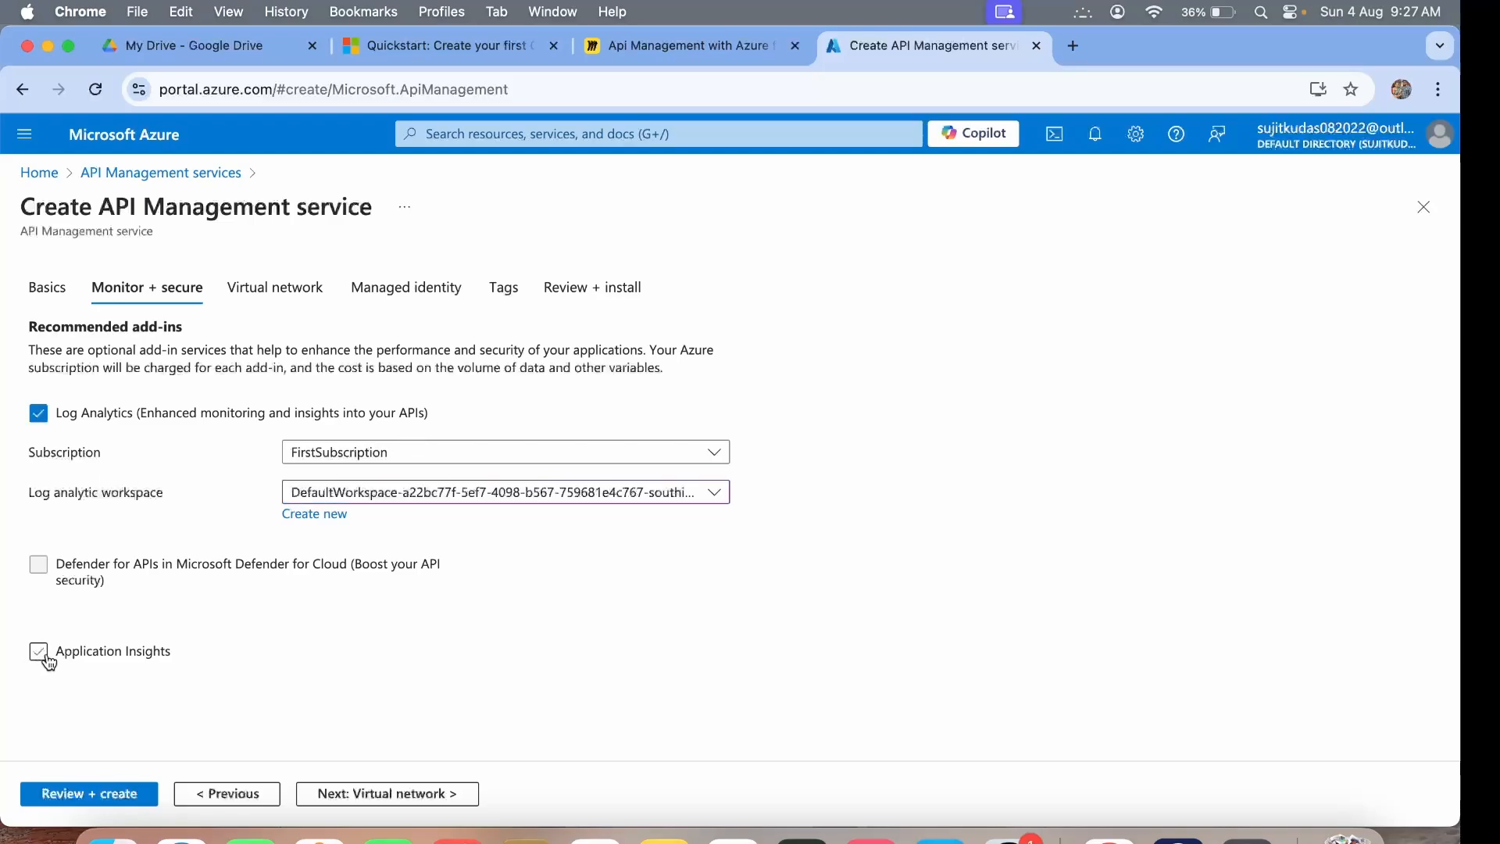
Enable Application Insights using the FirstAppInsights instance.
left_click(38, 650)
scroll(226, 682, "down", 1)
scroll(227, 682, "down", 1)
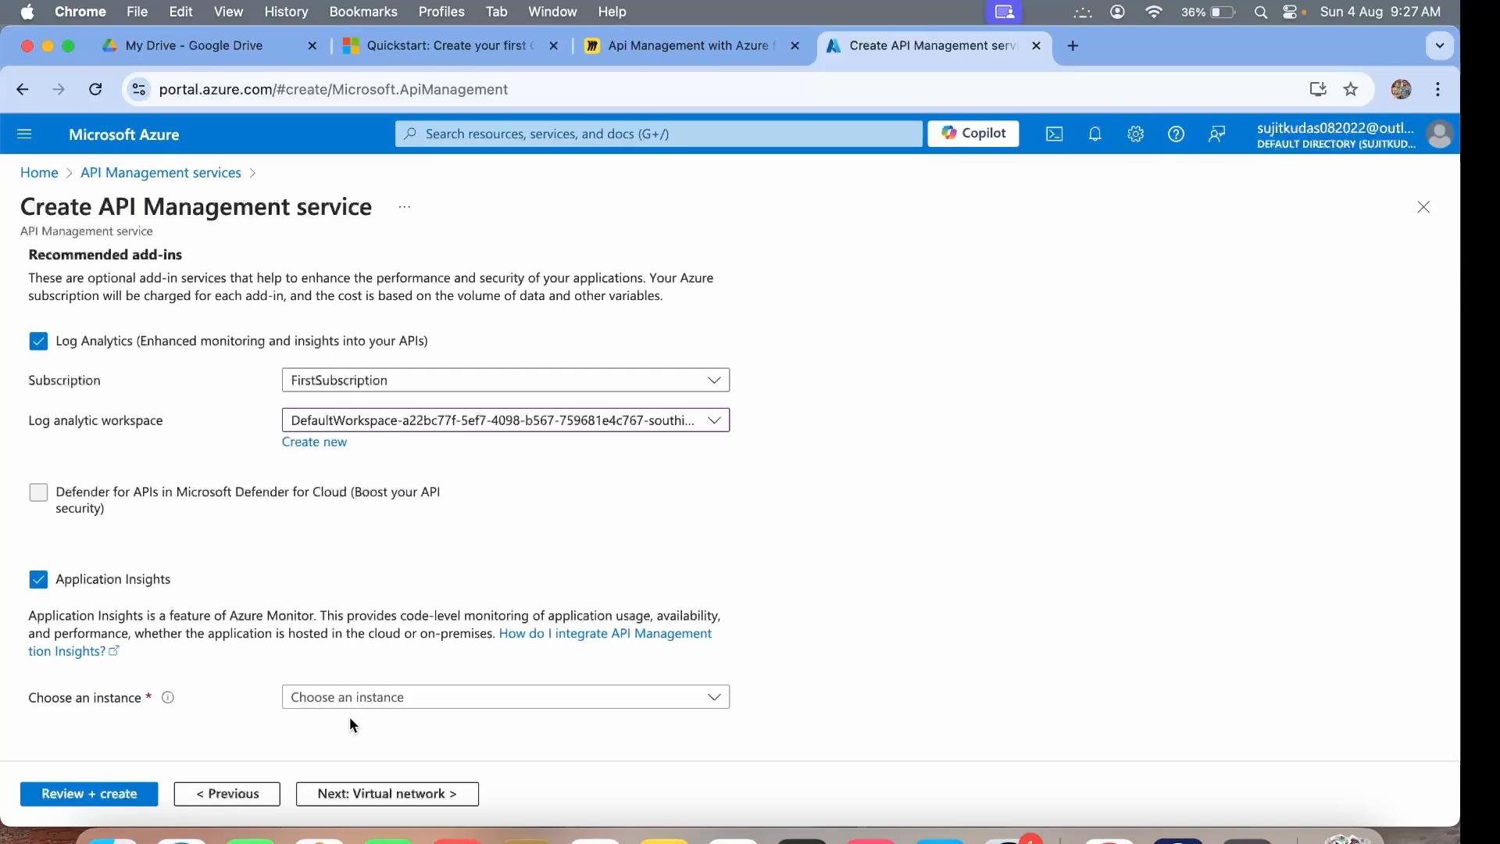
left_click(356, 698)
left_click(367, 767)
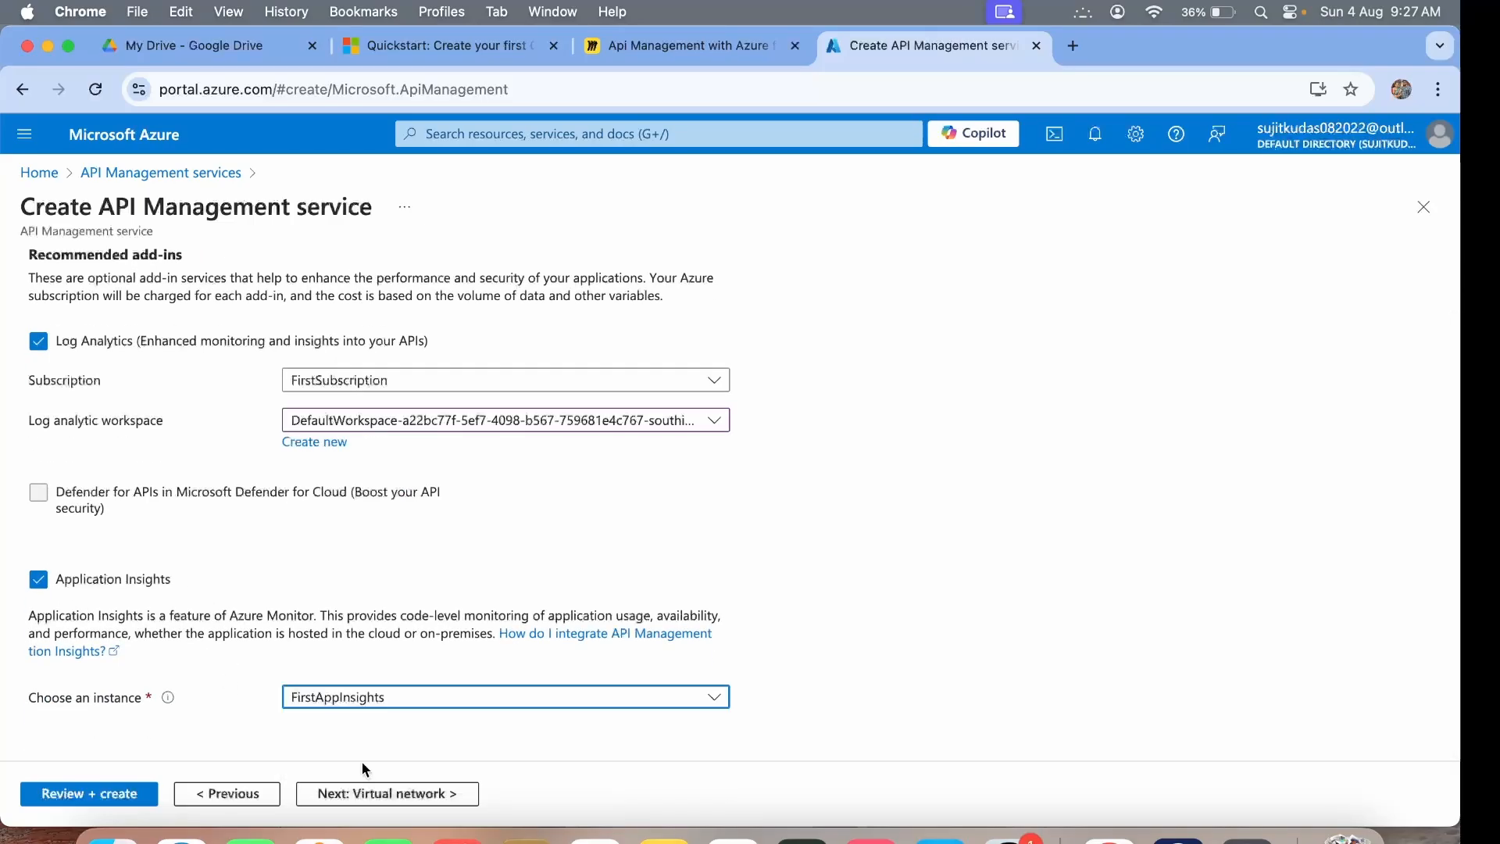
Review and create the API Management service, then check the deployment notifications.
left_click(97, 799)
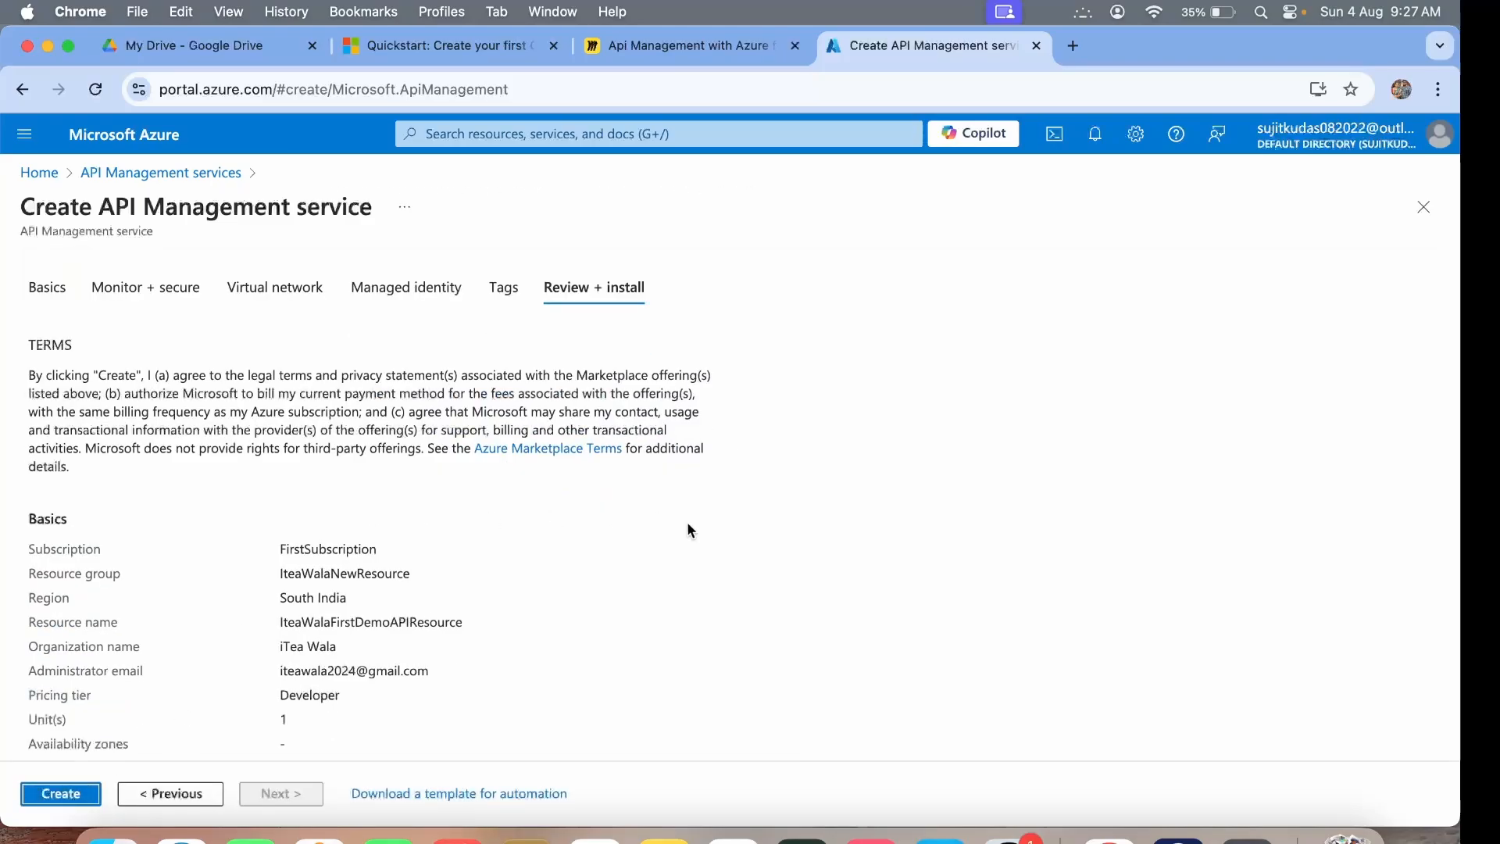
scroll(211, 594, "down", 3)
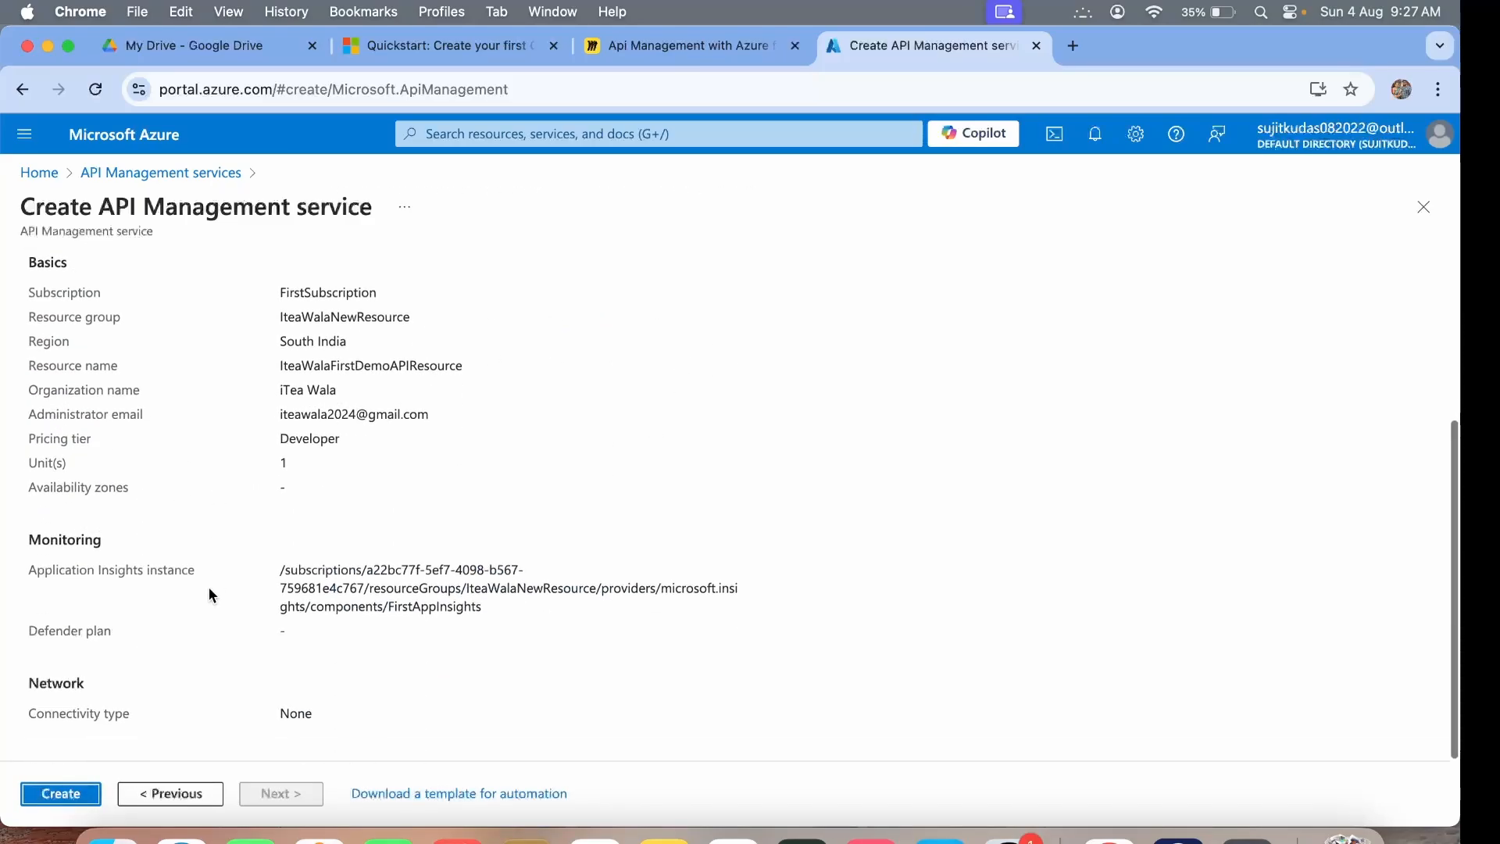
left_click(61, 793)
scroll(325, 377, "up", 3)
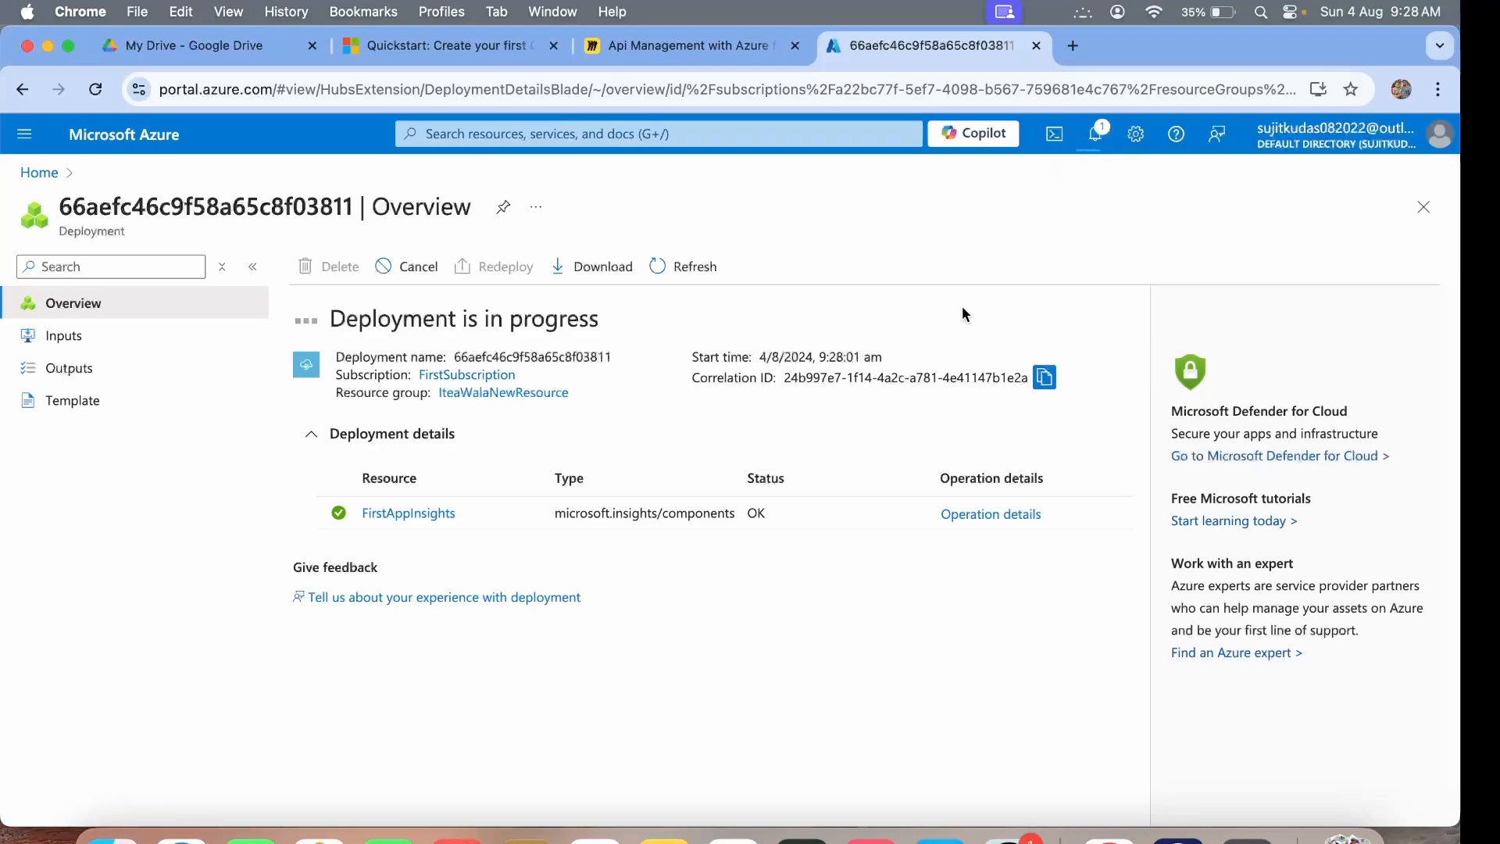
left_click(1097, 138)
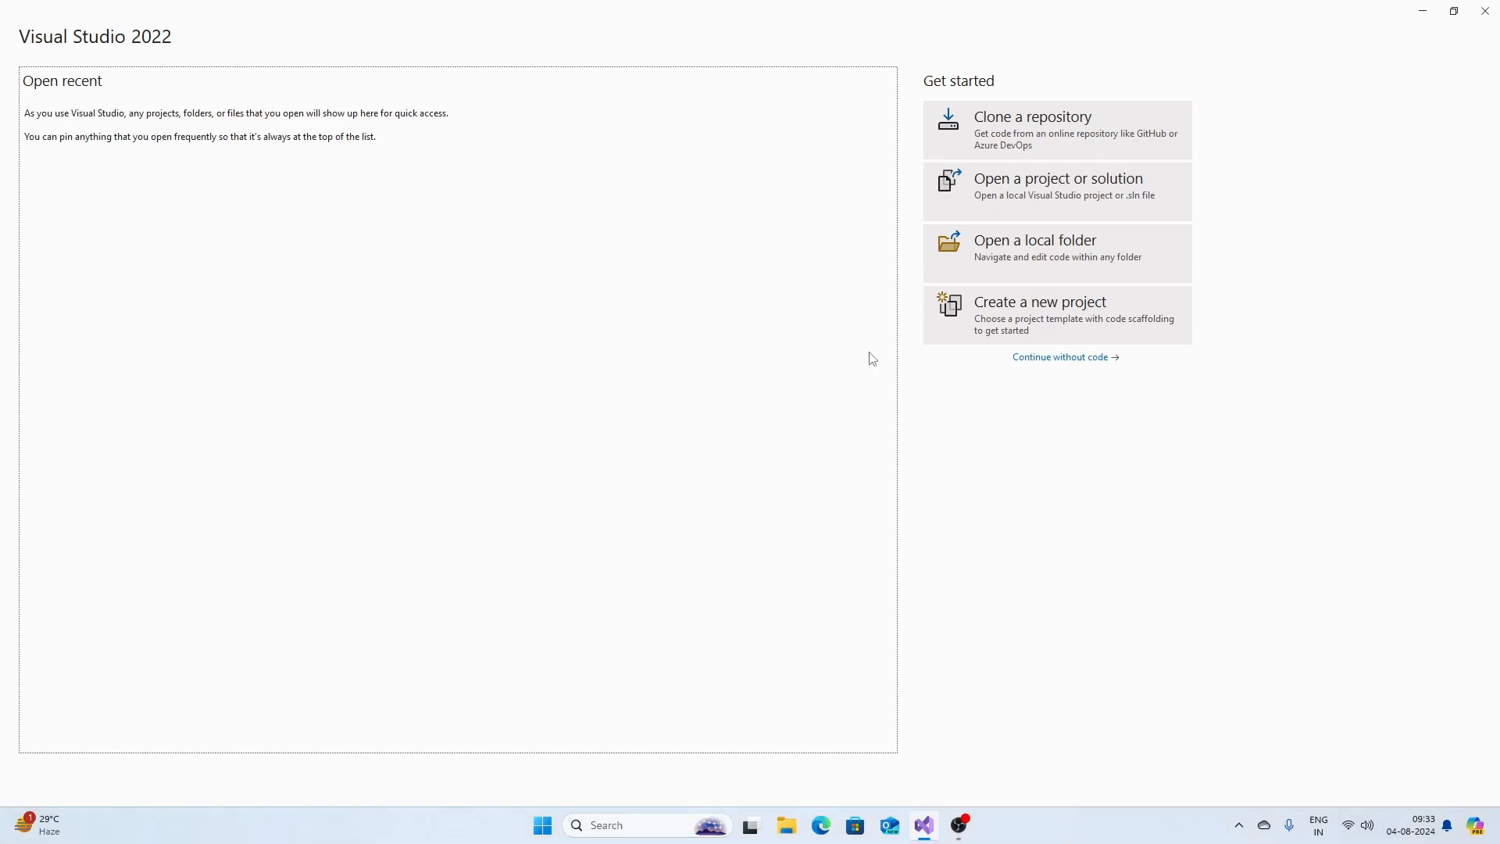
Create a new project from the Azure Functions template found by searching 'azure'.
left_click(1063, 328)
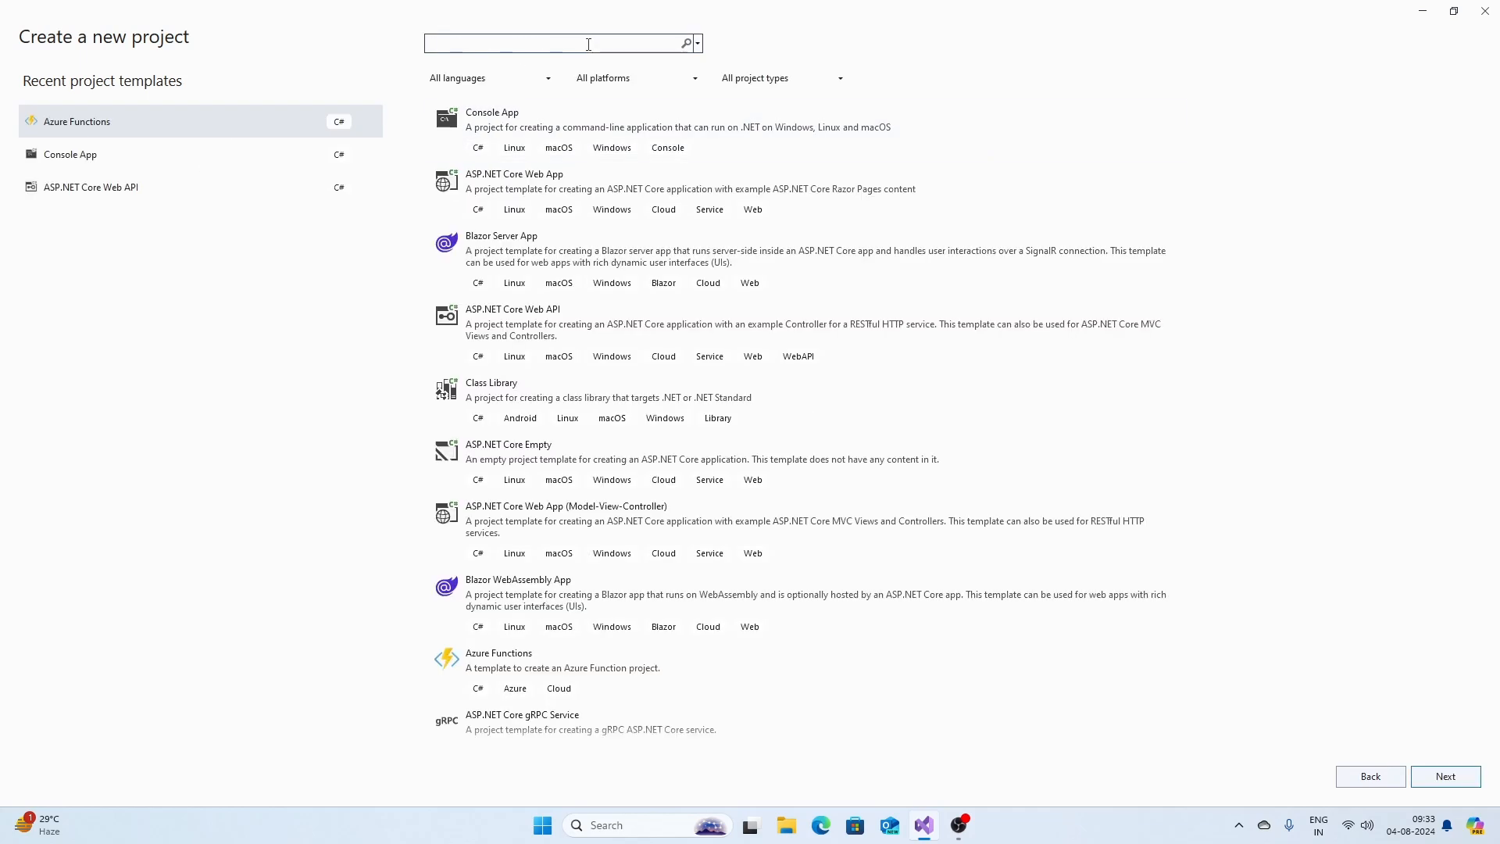
type("azure")
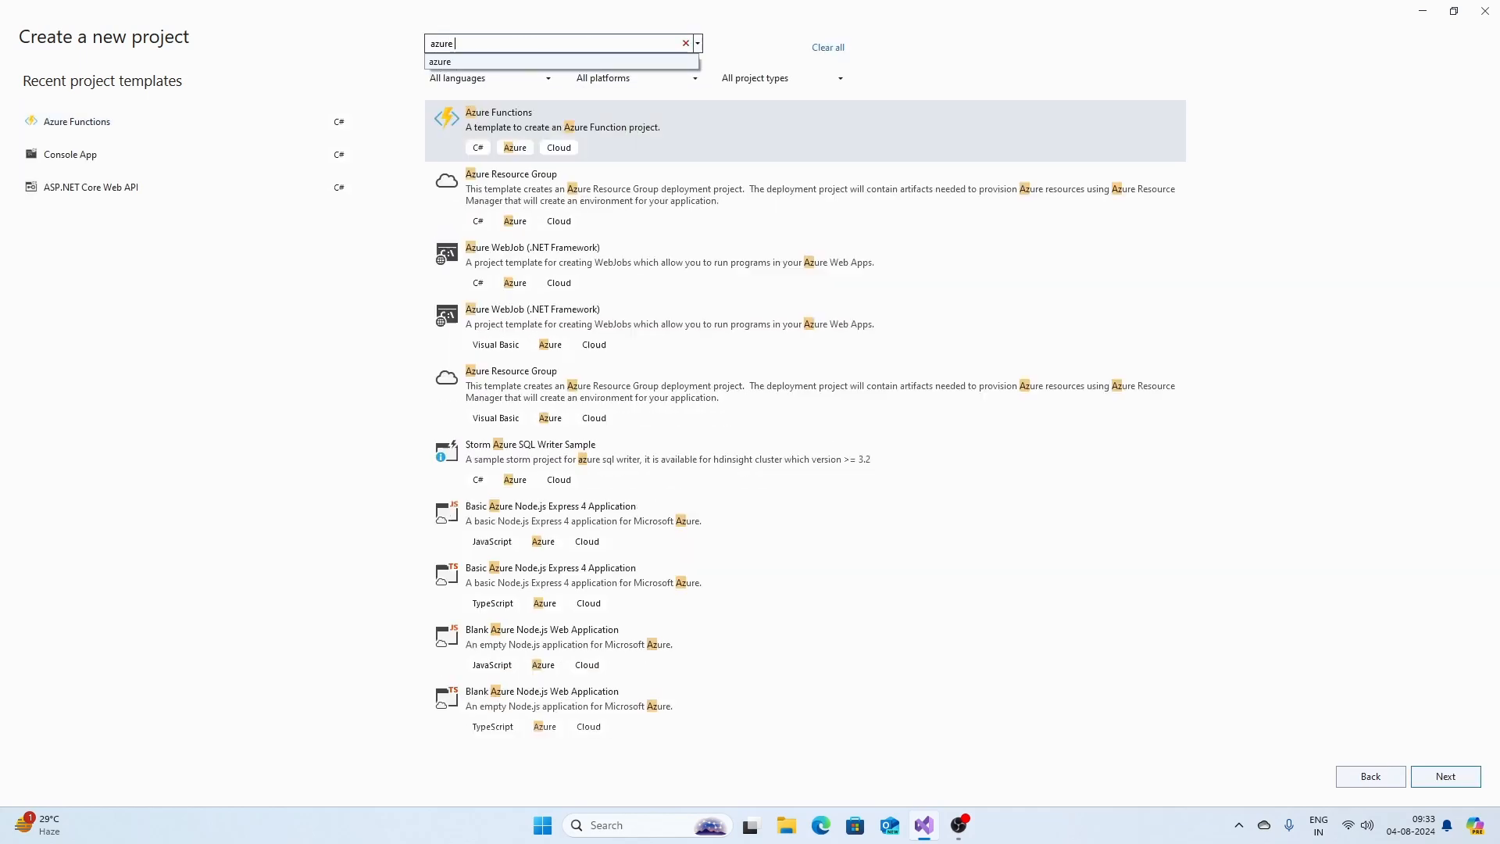
left_click(655, 139)
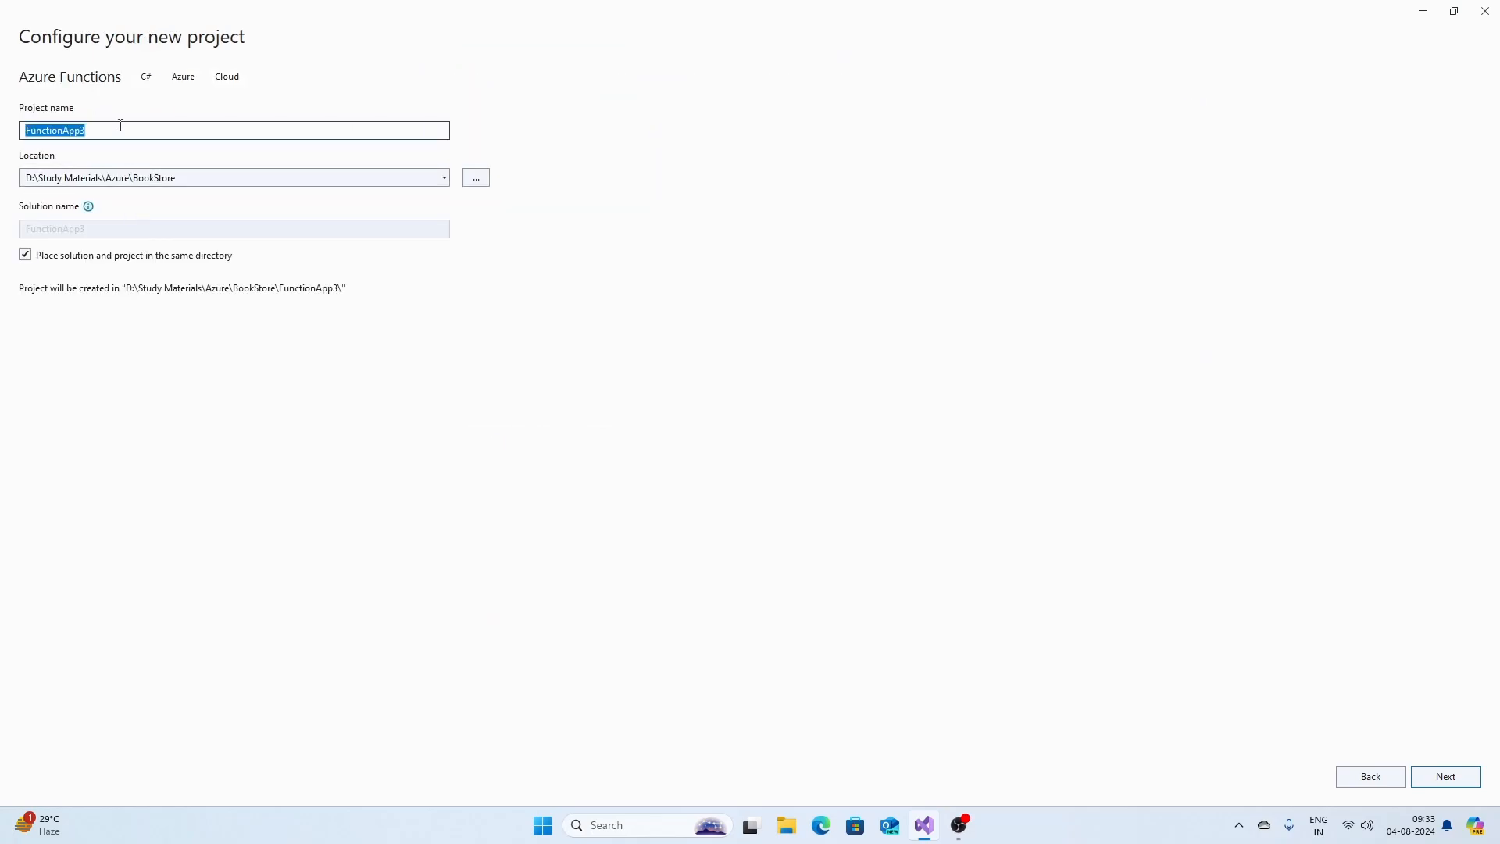
Name the project iTeaWalaFirstFunctionDemo, verify the BookStore location, and continue.
key("BackSpace")
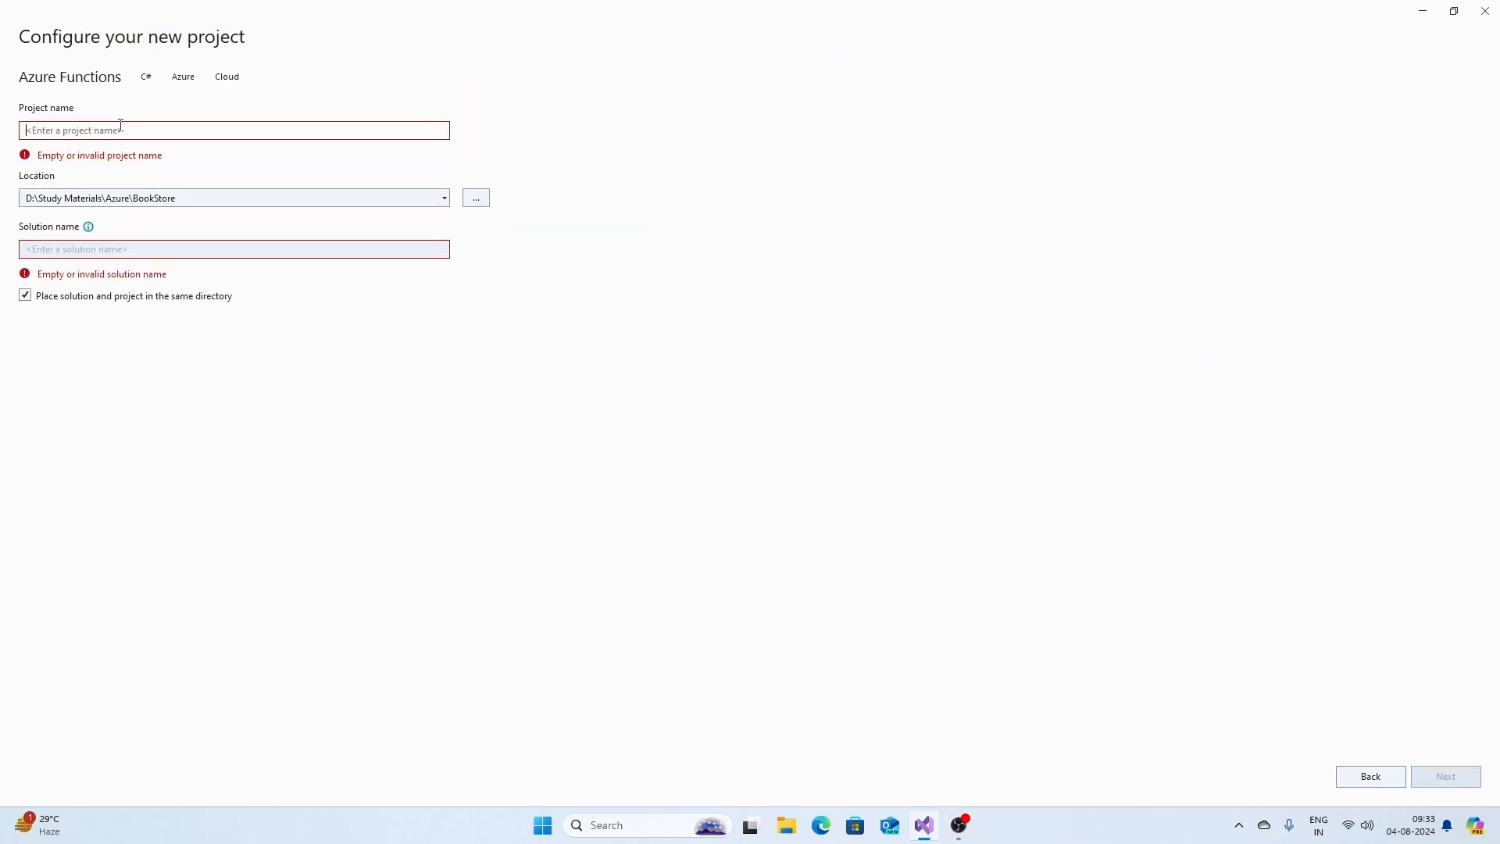
type("iTea")
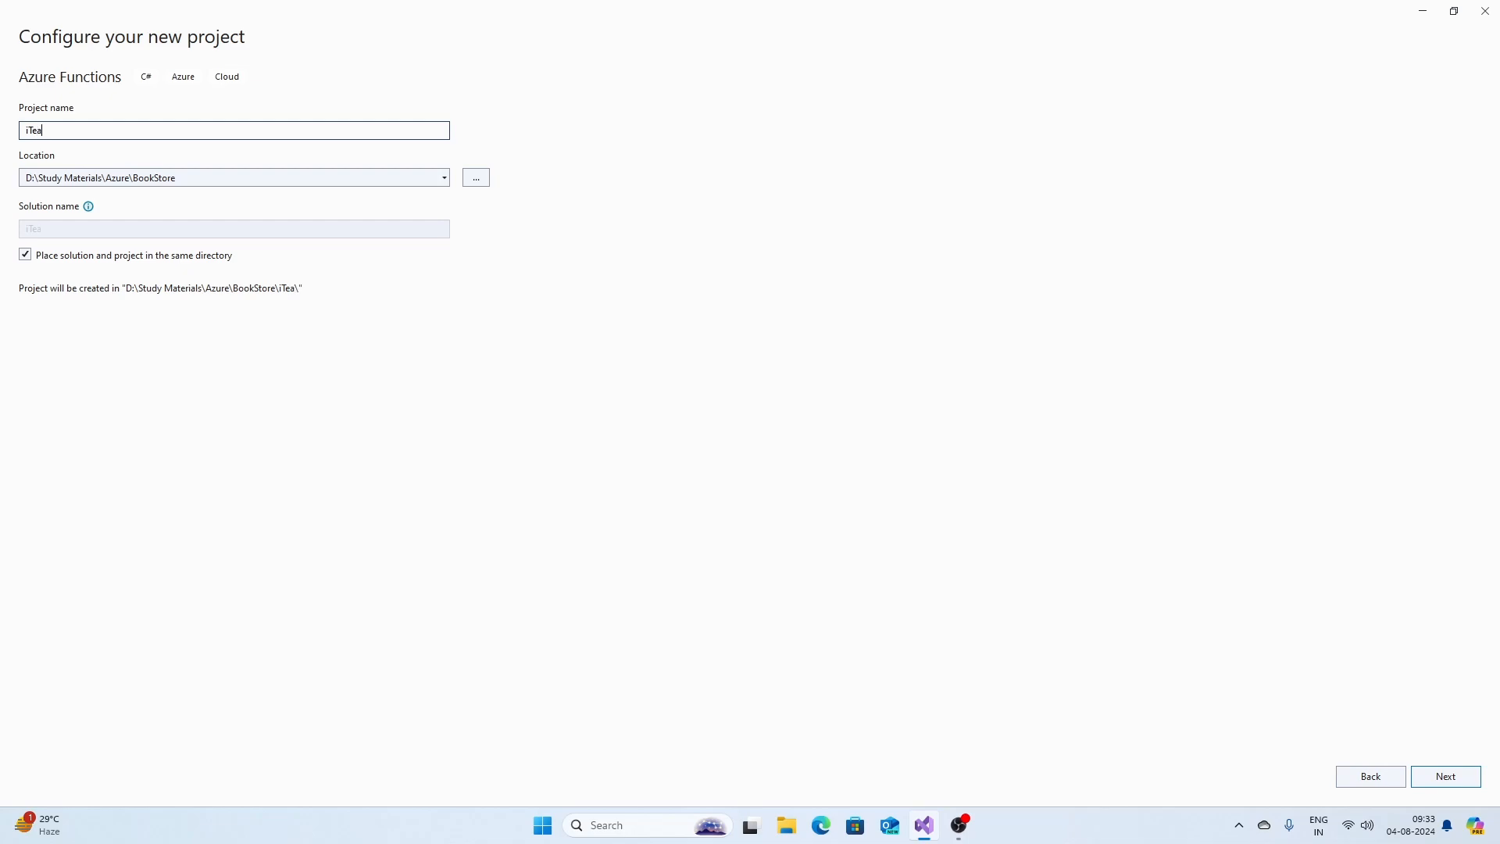
type("Waal")
key("BackSpace")
type("laFirstApi Demo")
left_click(97, 133)
key("BackSpace")
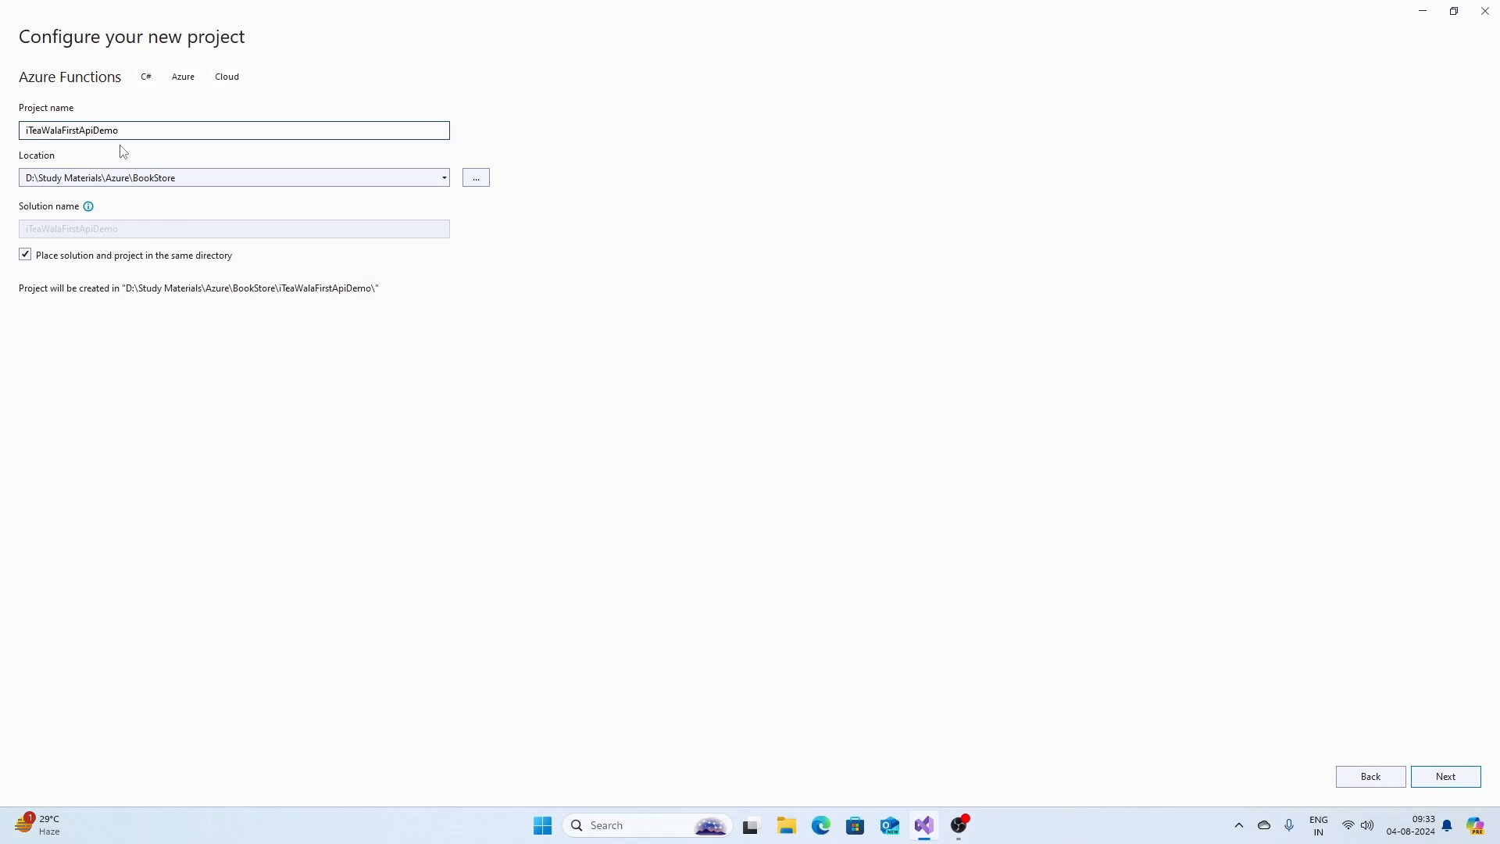
key("BackSpace")
key("BackSpace")
key("BackSpace")
type("Function")
left_click(166, 181)
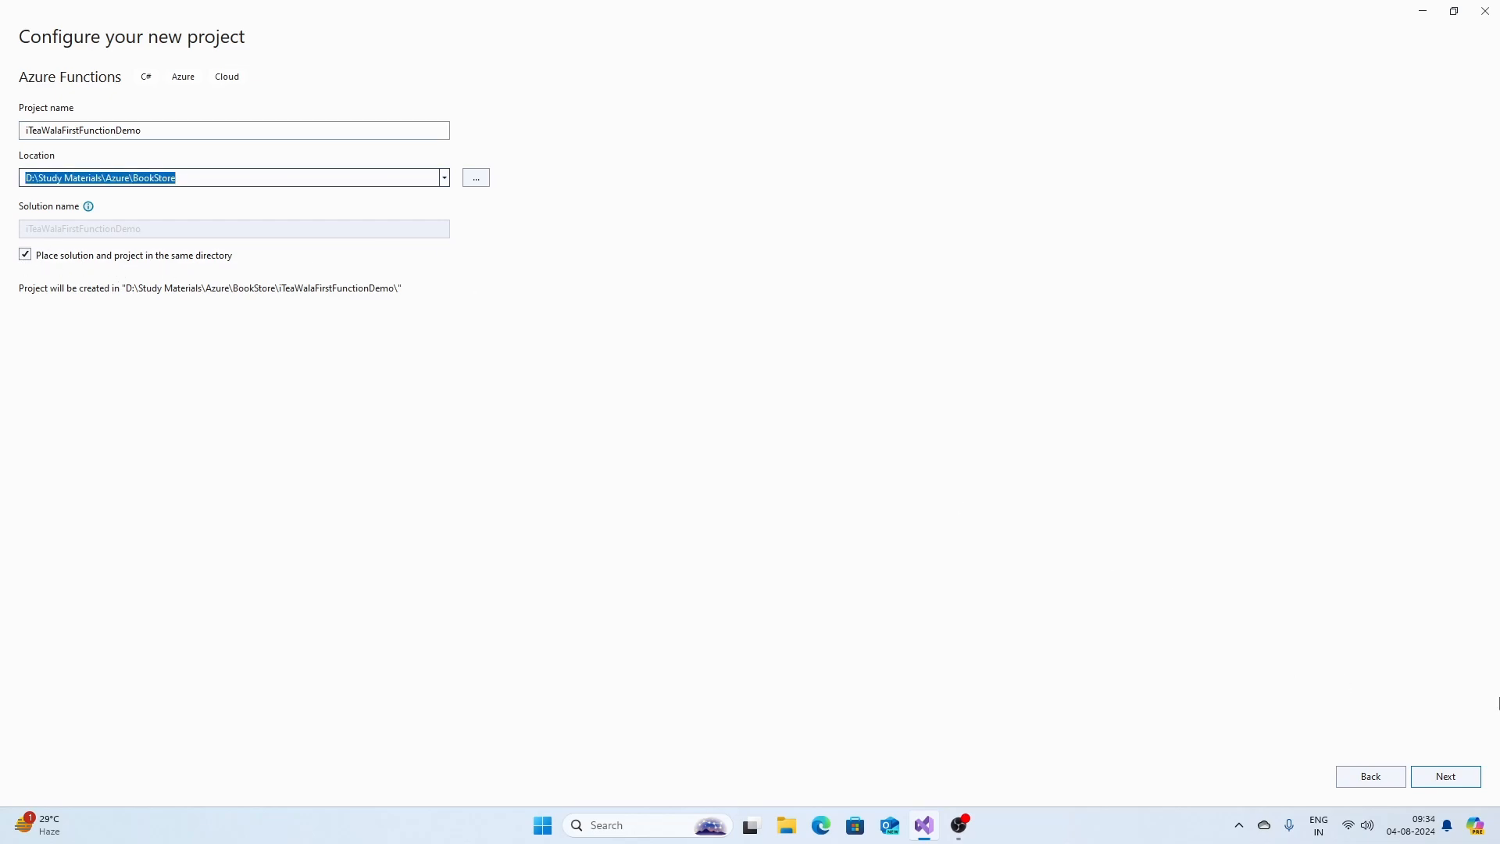
left_click(1446, 776)
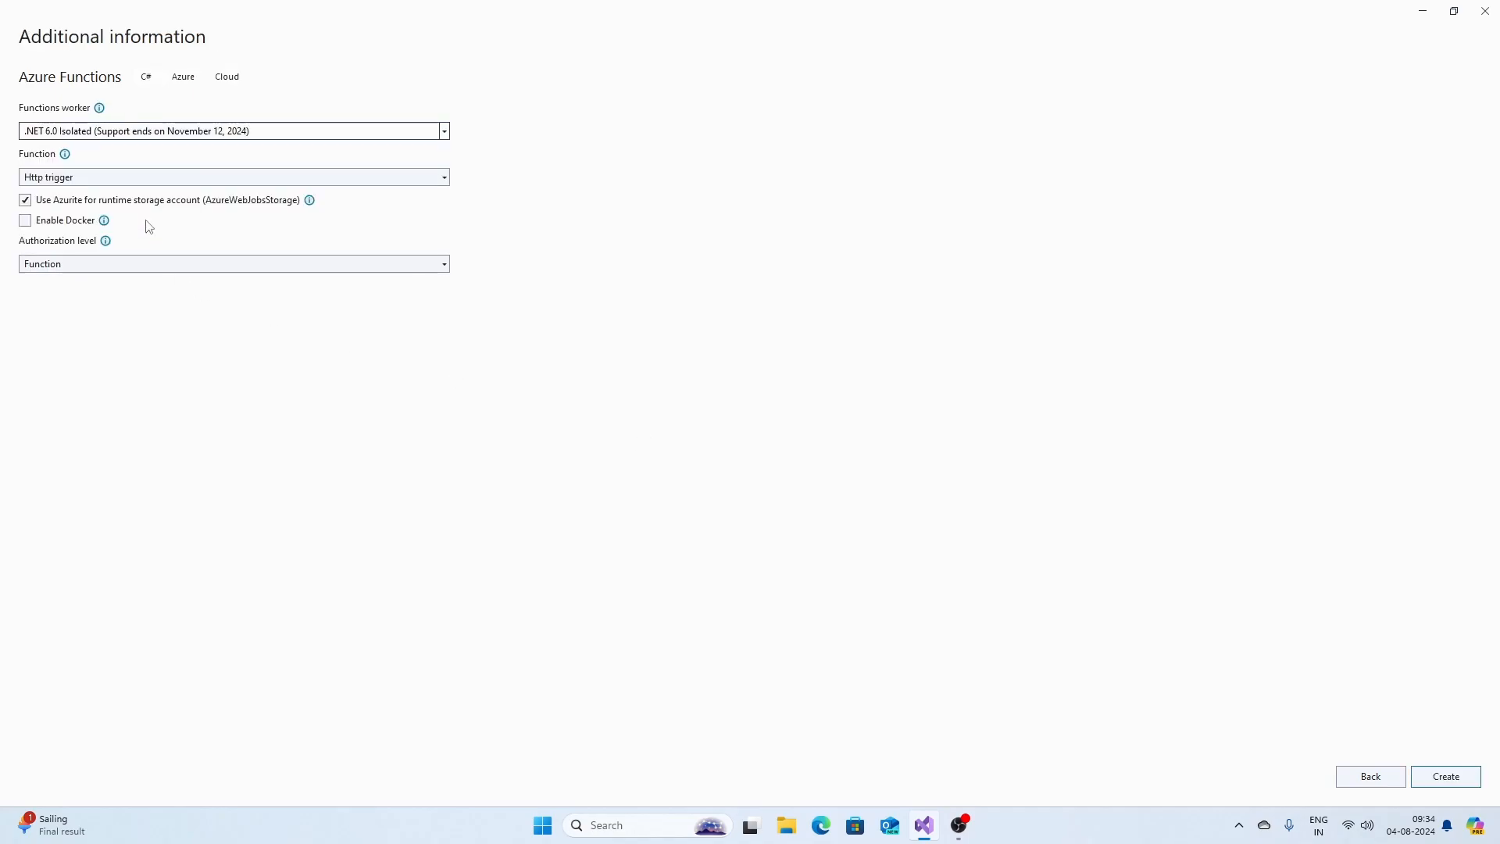
Keep Http trigger as the function type, set Authorization level to Anonymous, and create the project.
left_click(56, 179)
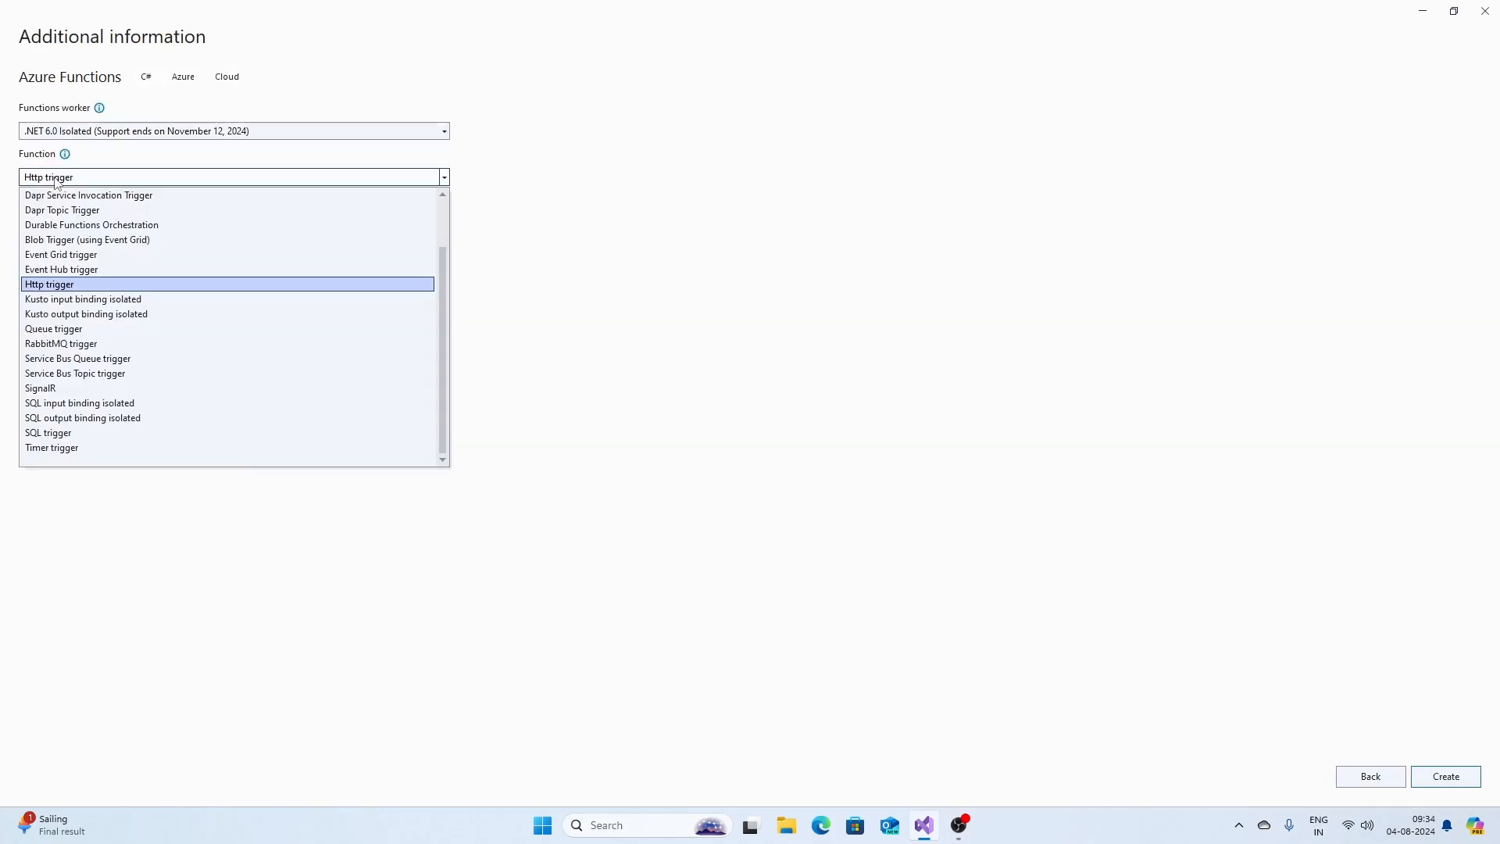
left_click(56, 181)
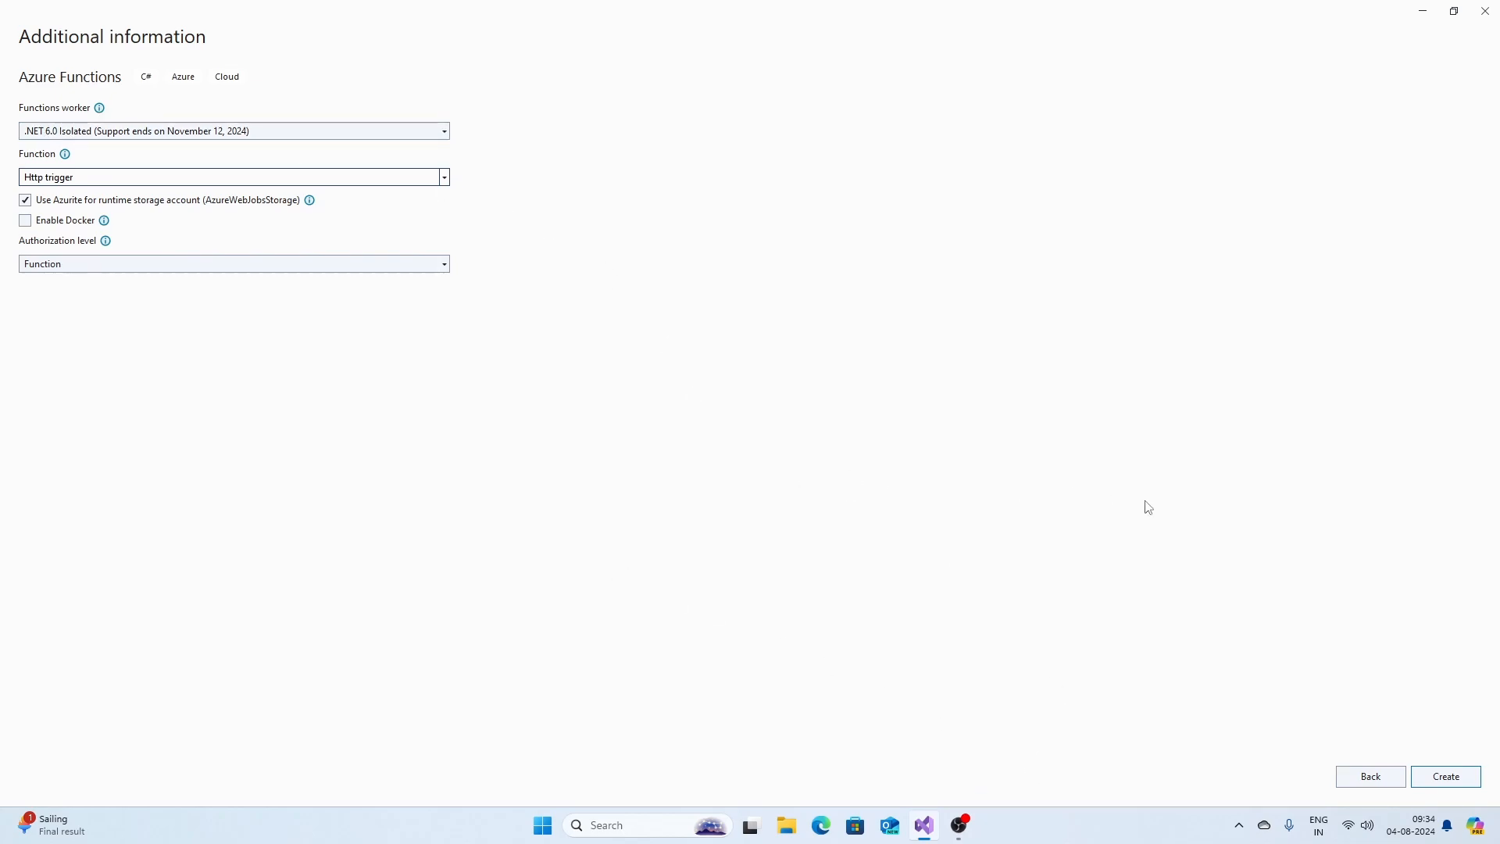
left_click(95, 269)
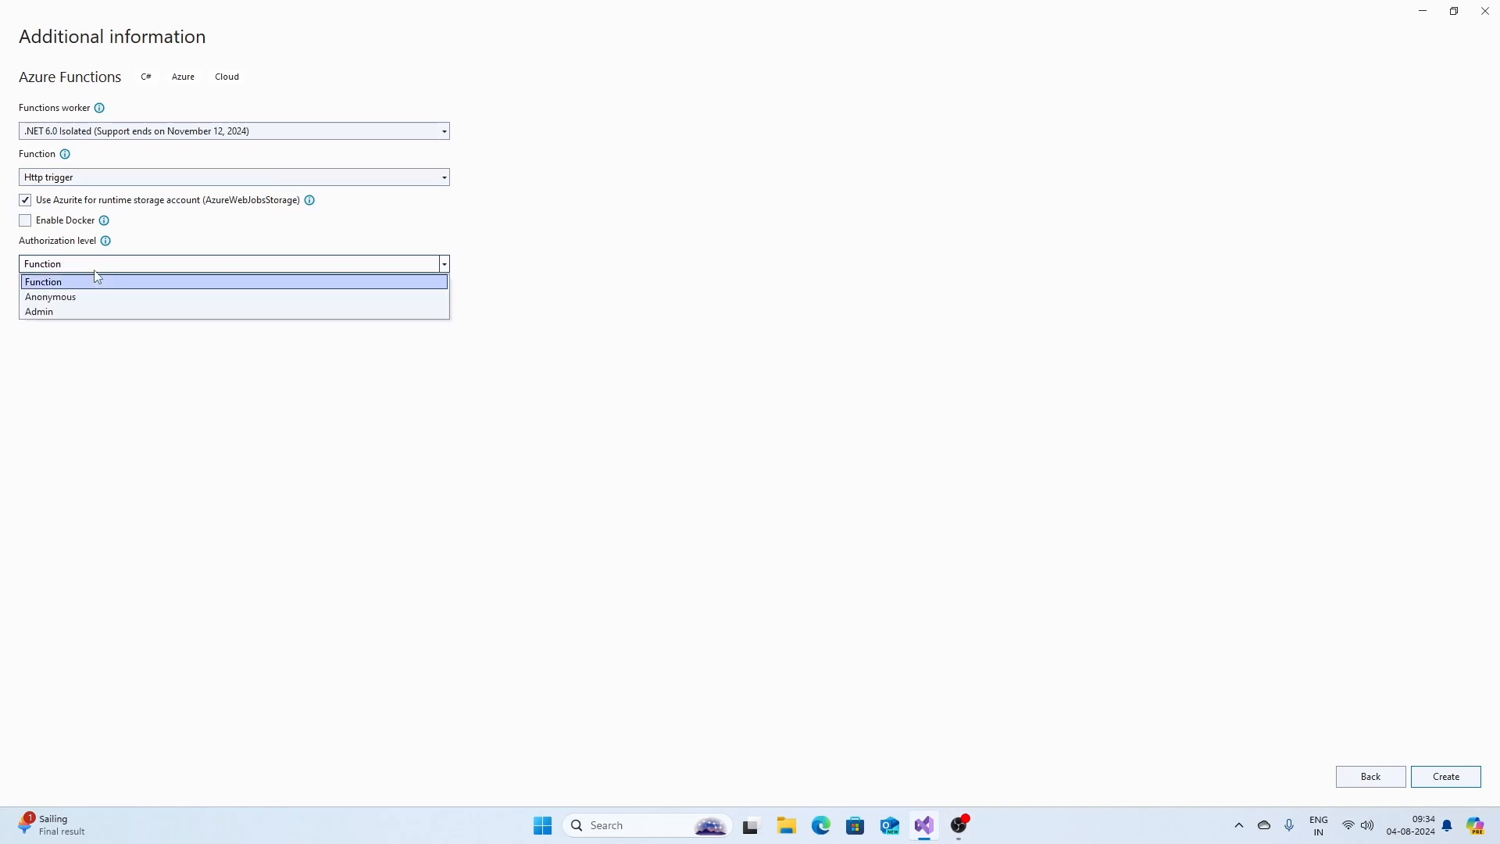
left_click(100, 299)
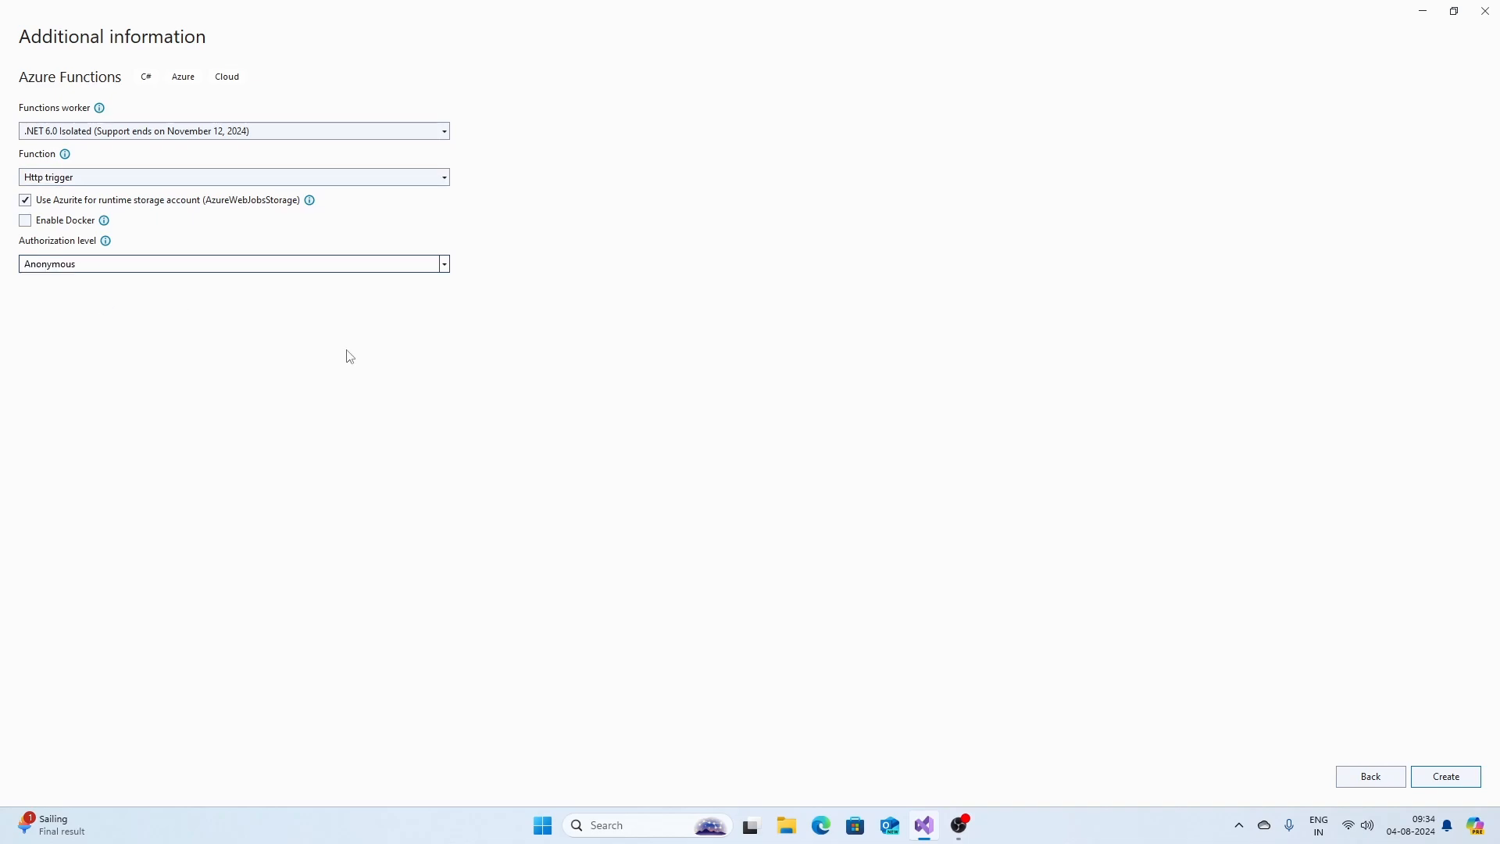
left_click(1438, 778)
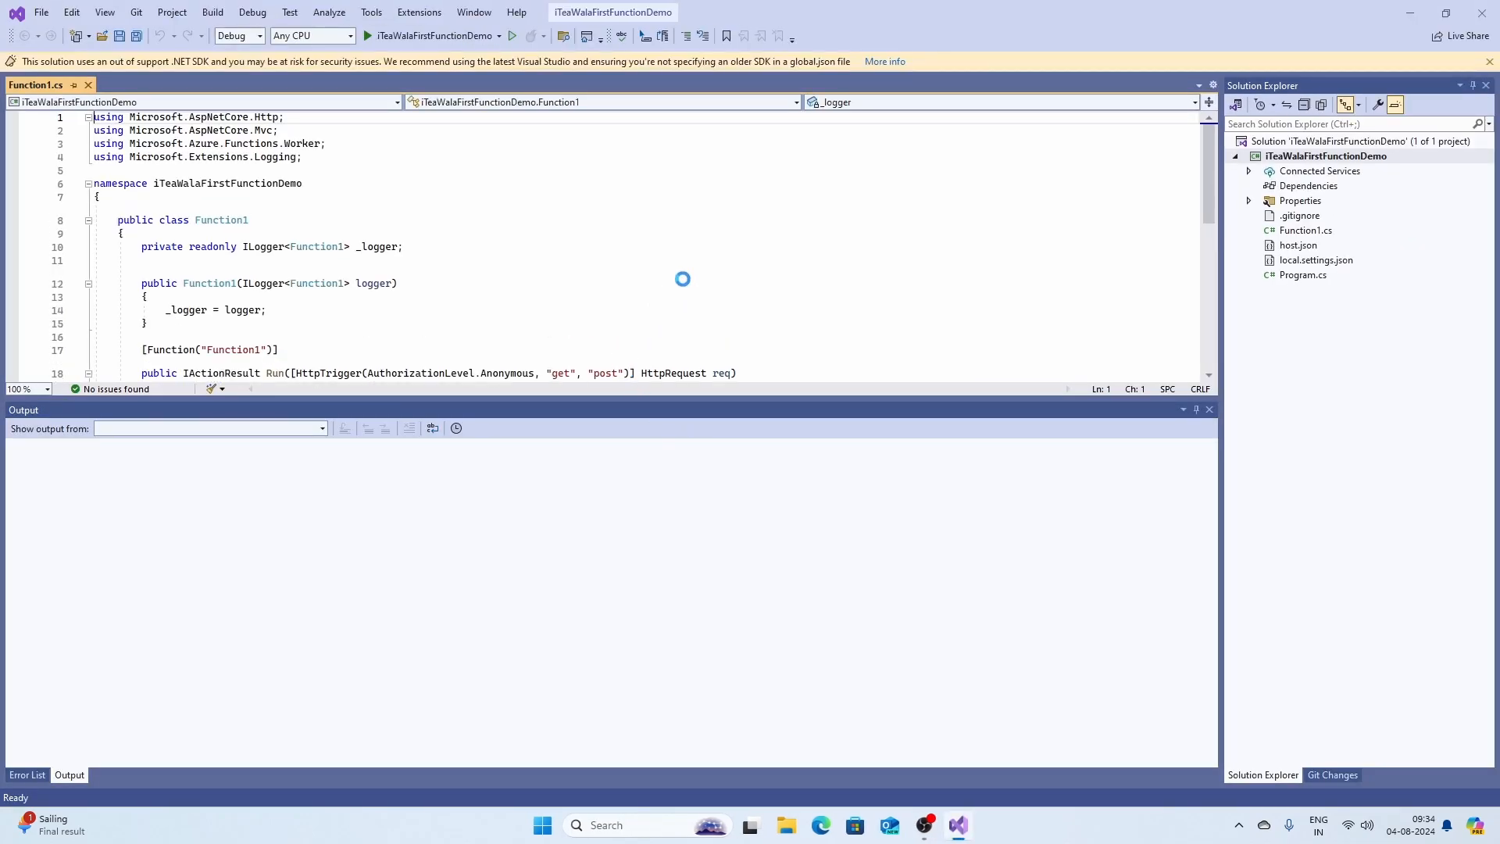
Close the Output and Error List panes to enlarge Function1.cs, then build the project.
scroll(683, 279, "down", 1)
left_click(1210, 411)
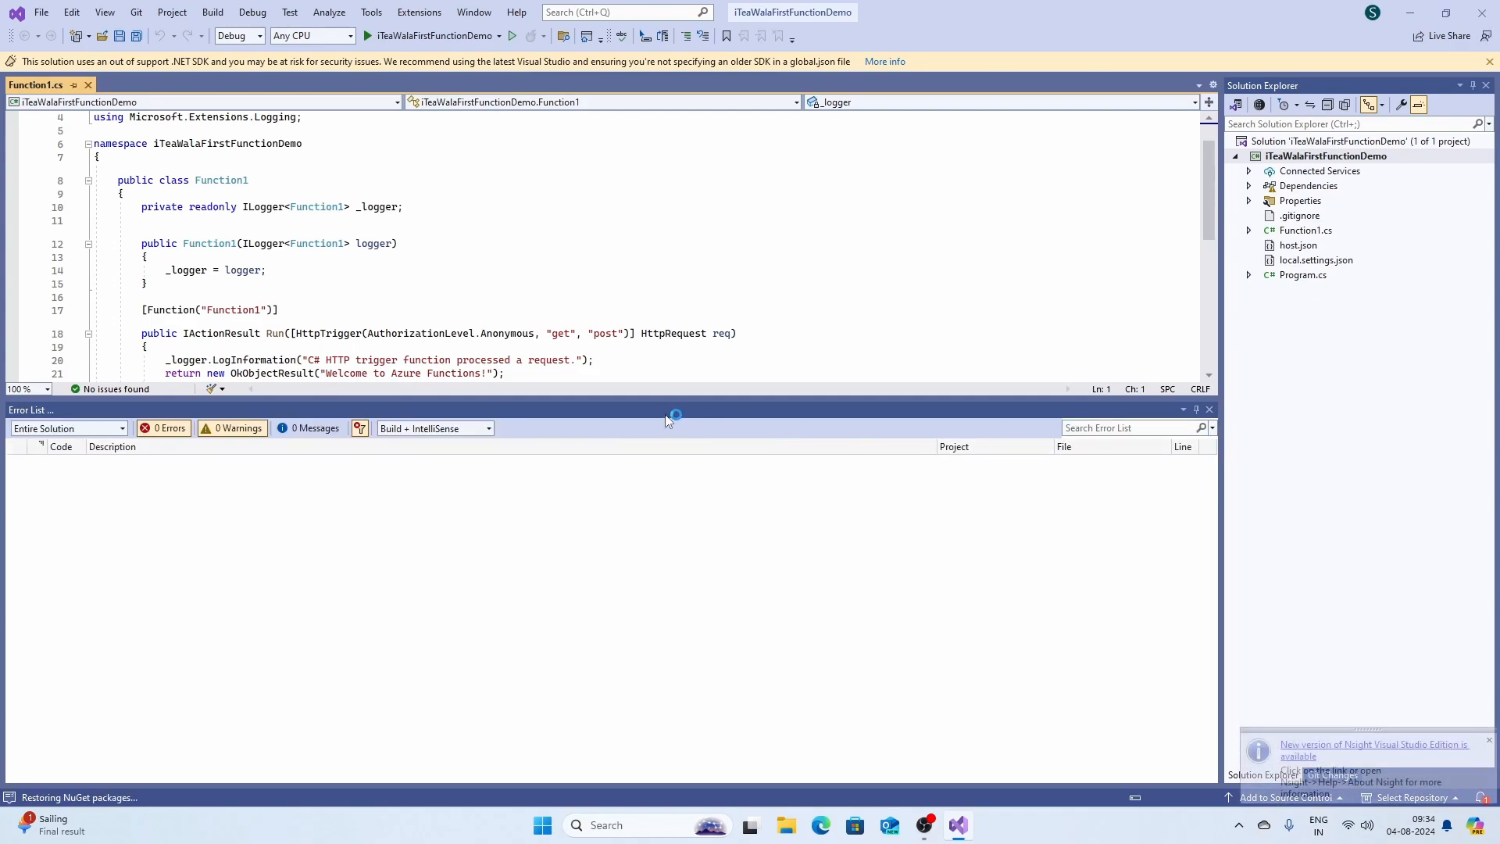
left_click(1209, 409)
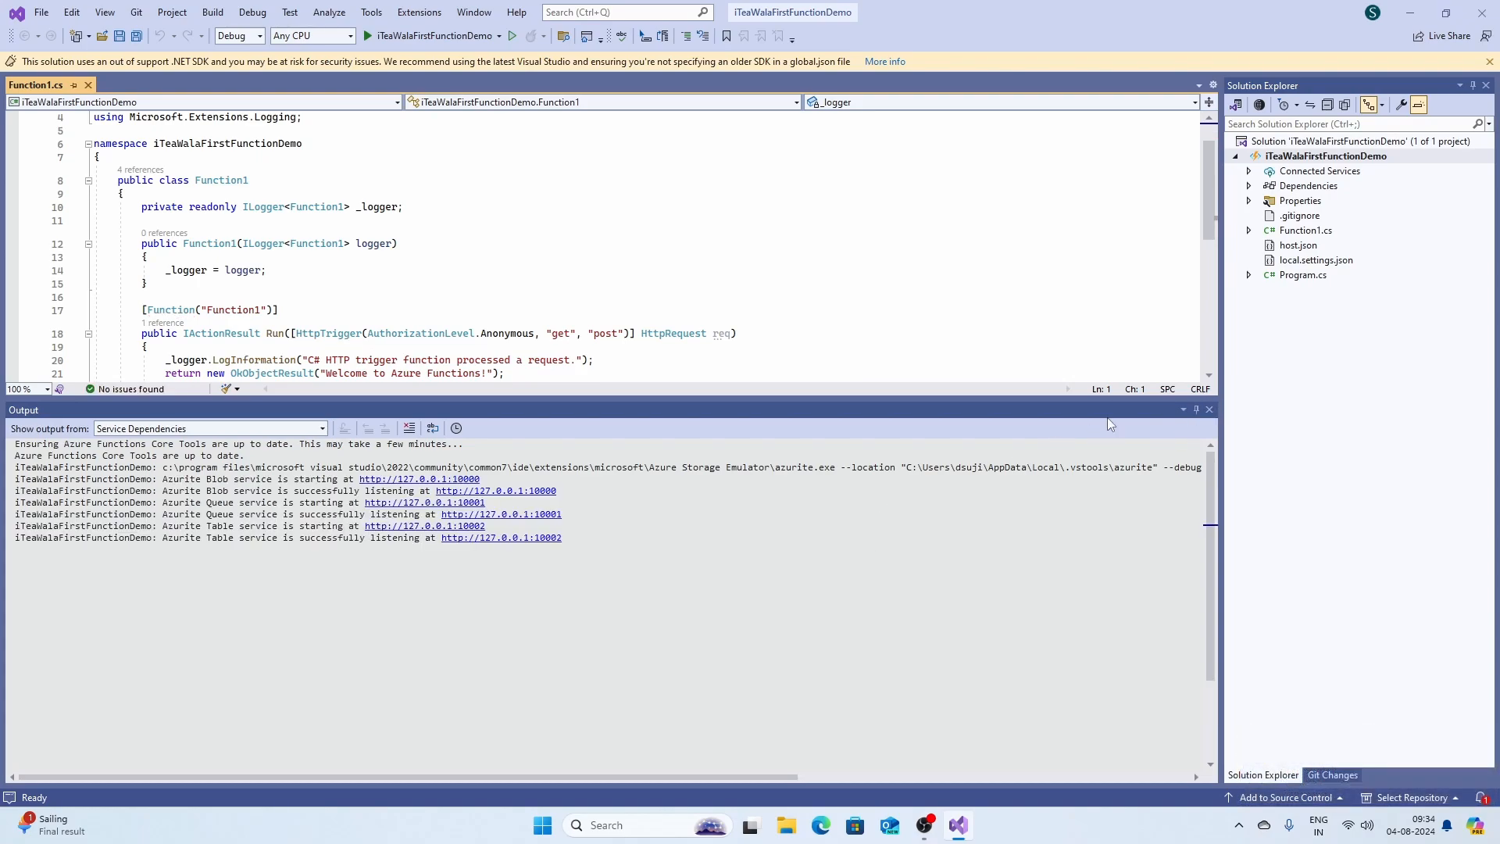
left_click(1197, 409)
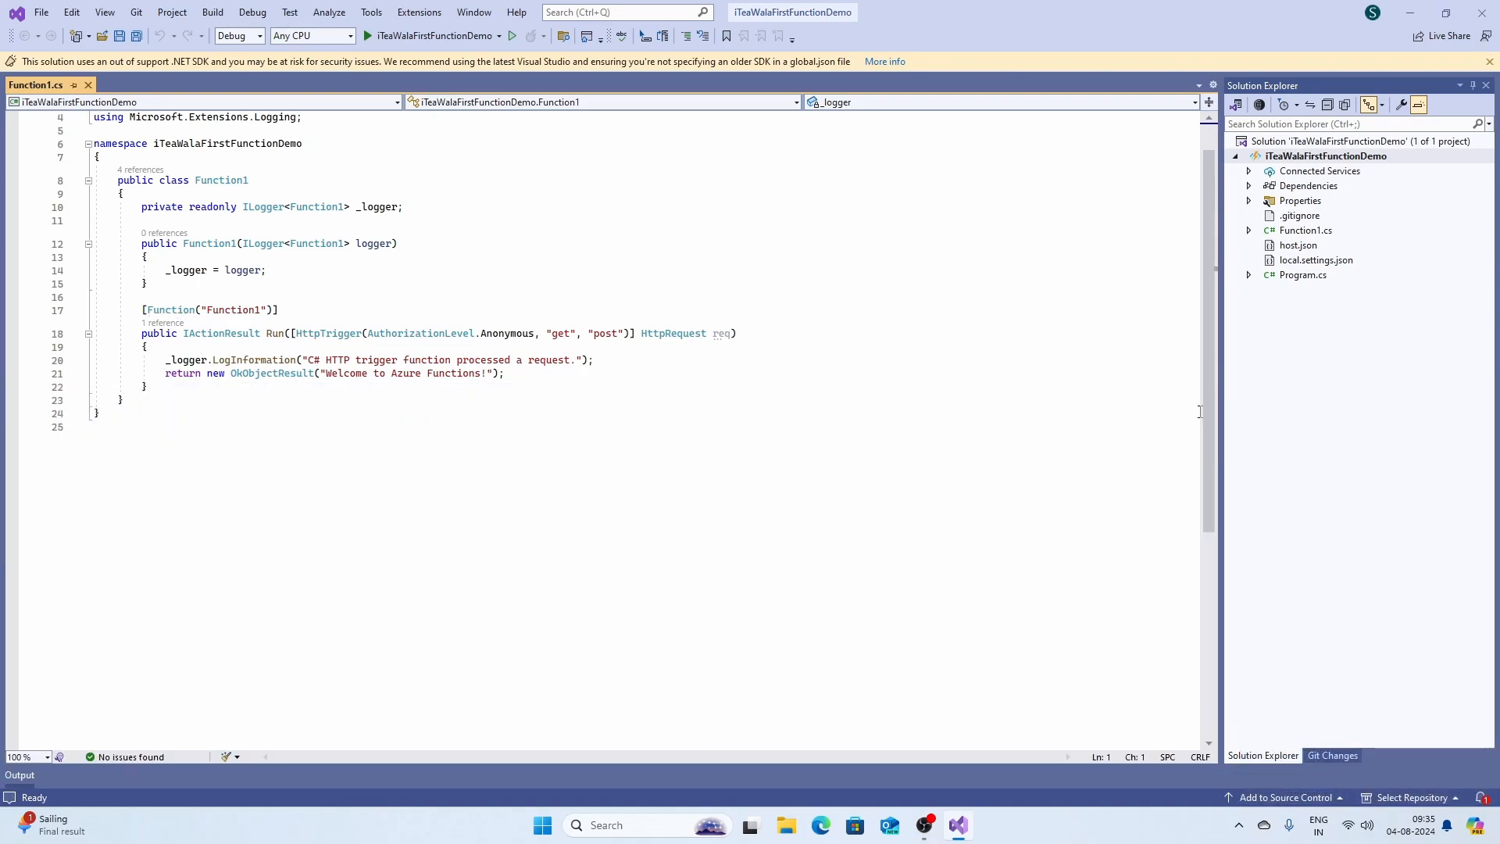
left_click(571, 496)
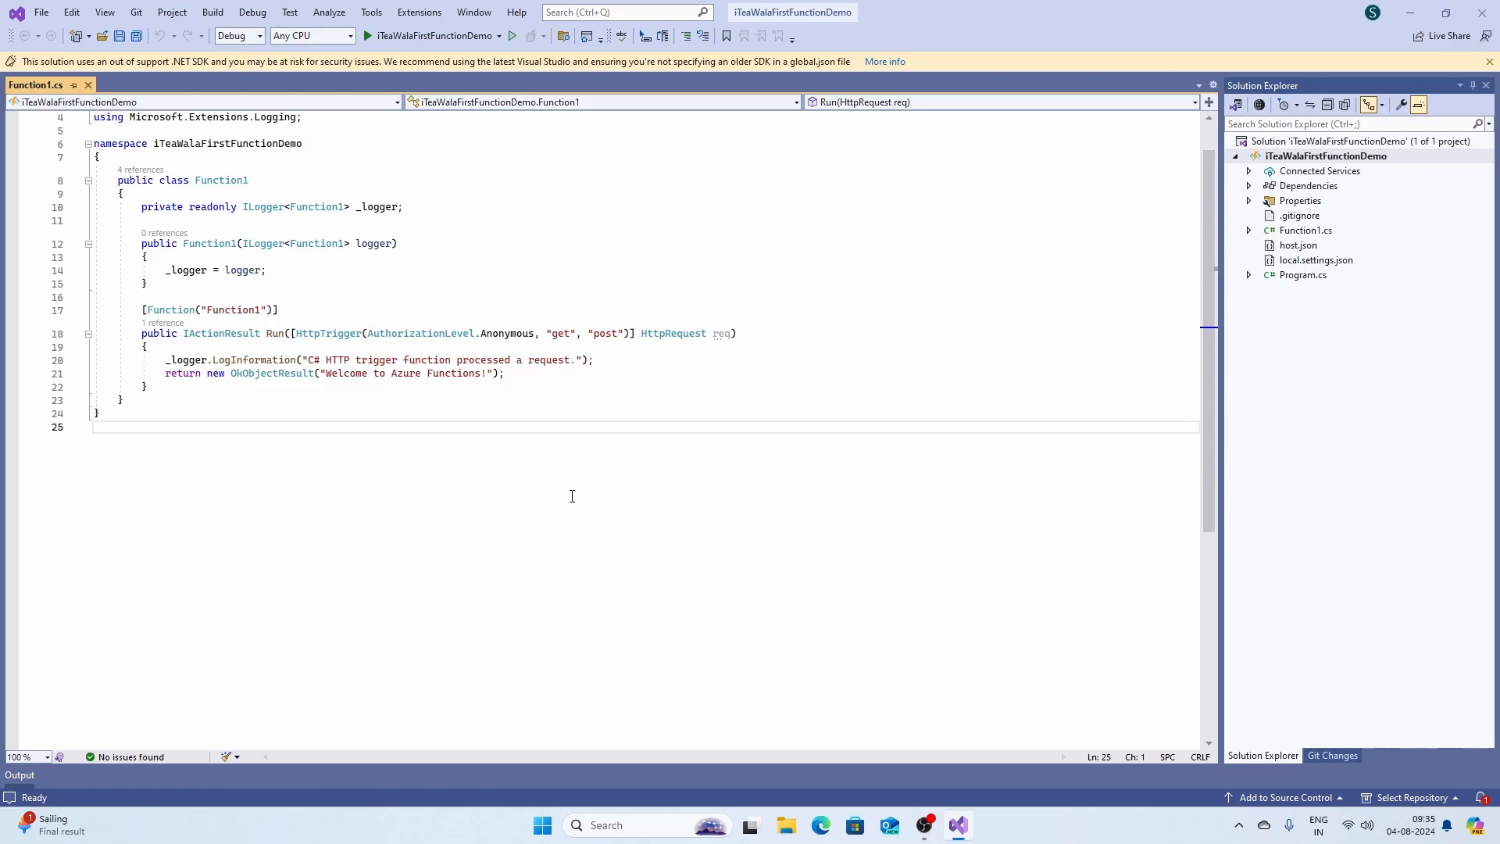
key("F5")
Start publishing the project to an Azure Function App on Windows.
right_click(1317, 158)
left_click(1284, 252)
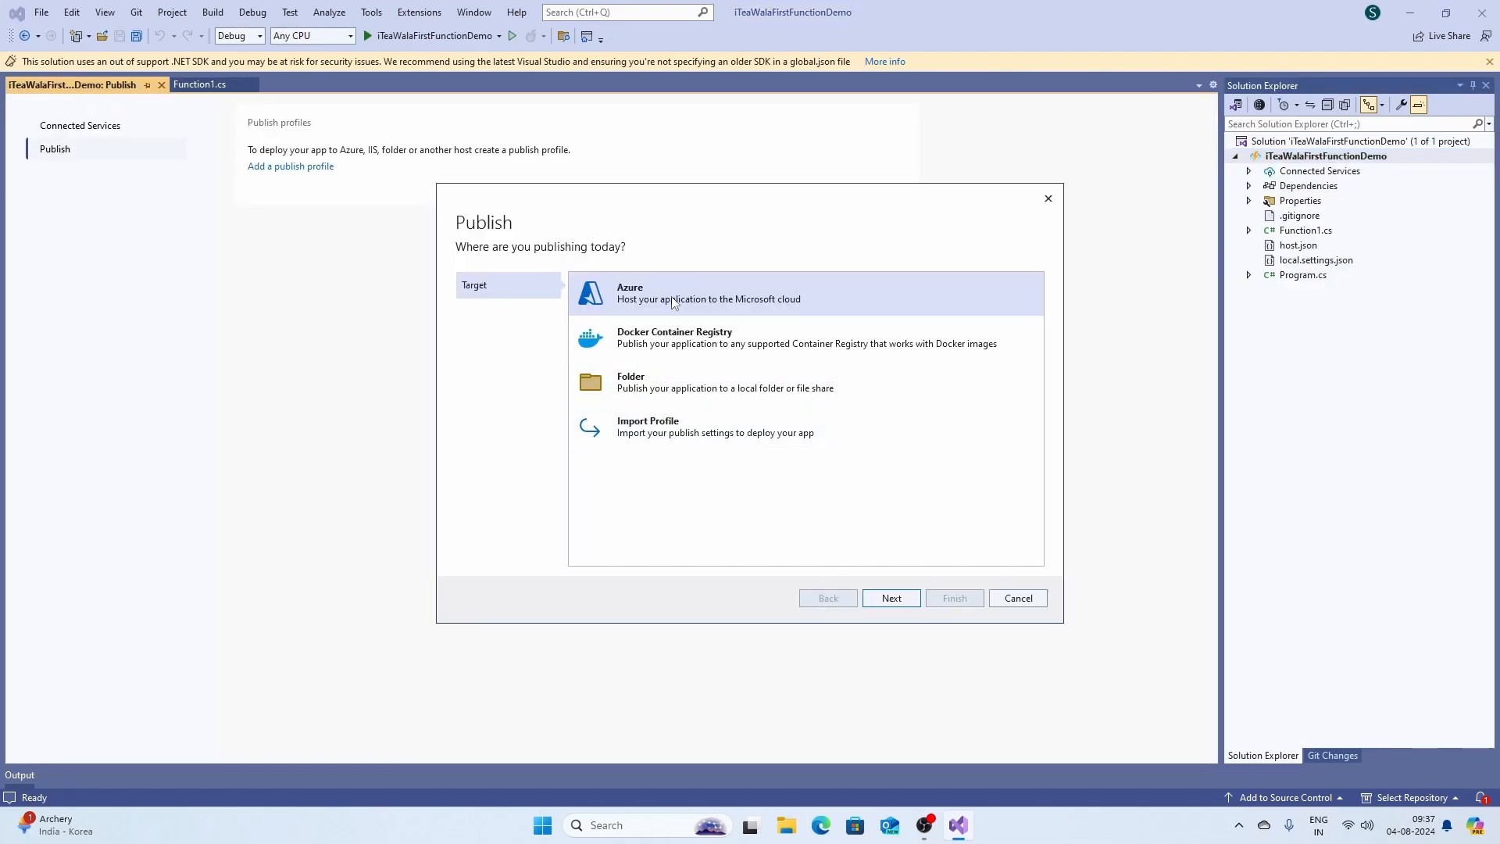
double_click(673, 302)
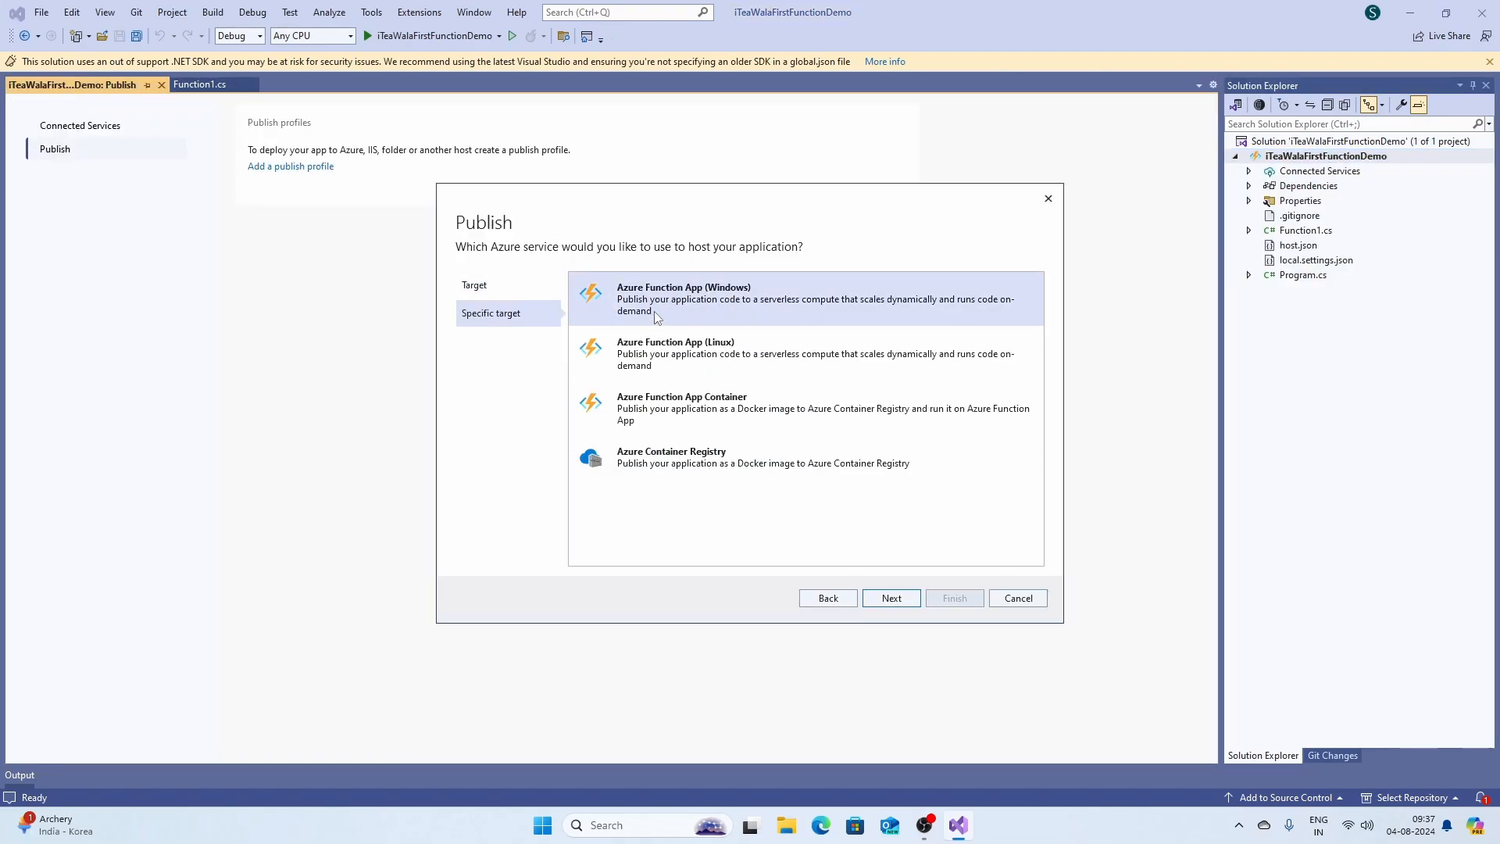
double_click(656, 313)
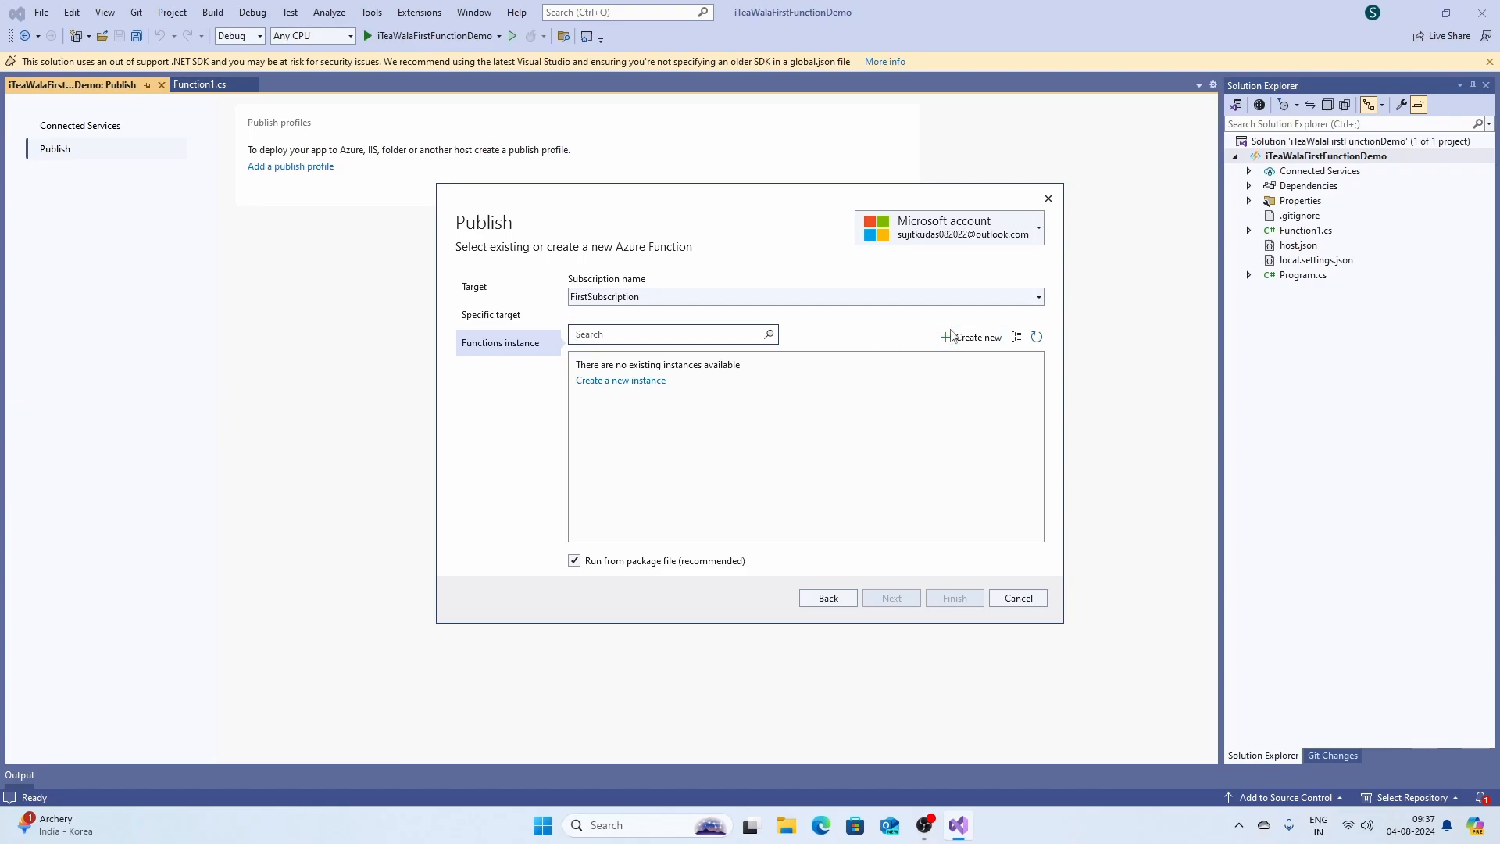
Begin a new function app in resource group IteaWalaNewResource with South India location.
left_click(988, 343)
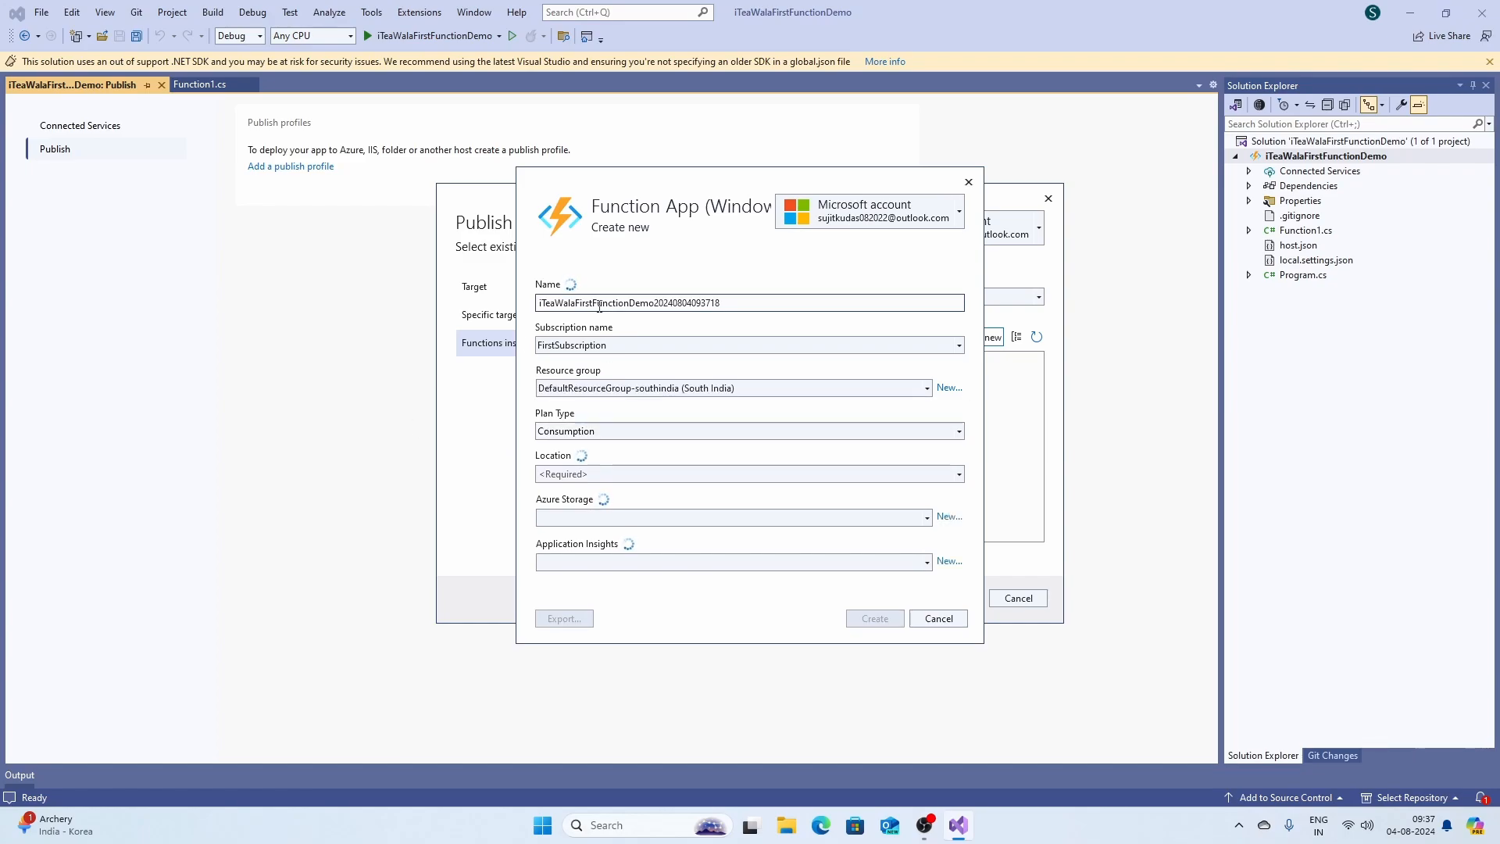
left_click(618, 387)
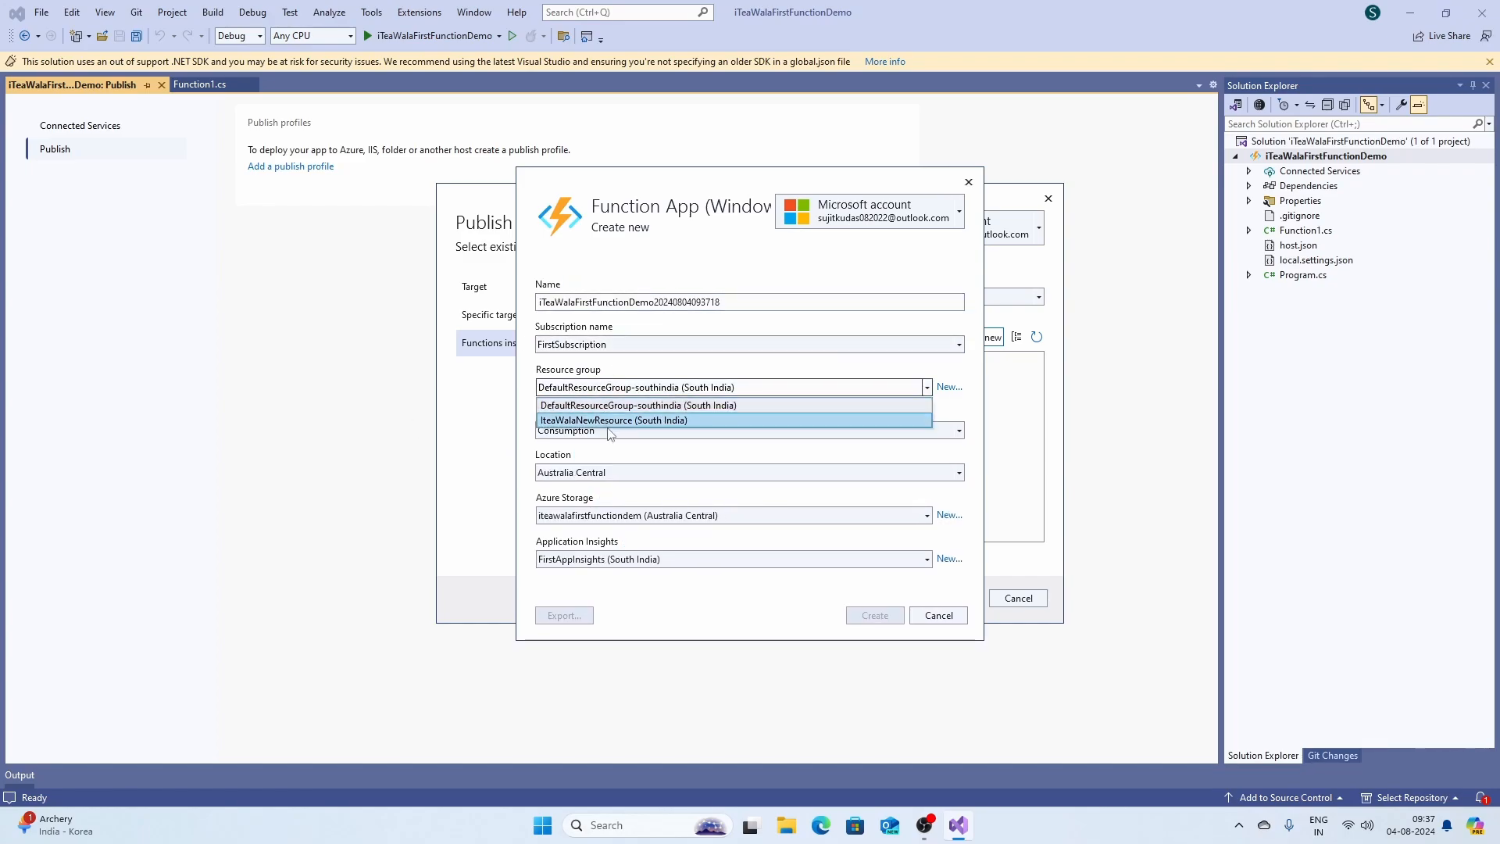
left_click(600, 422)
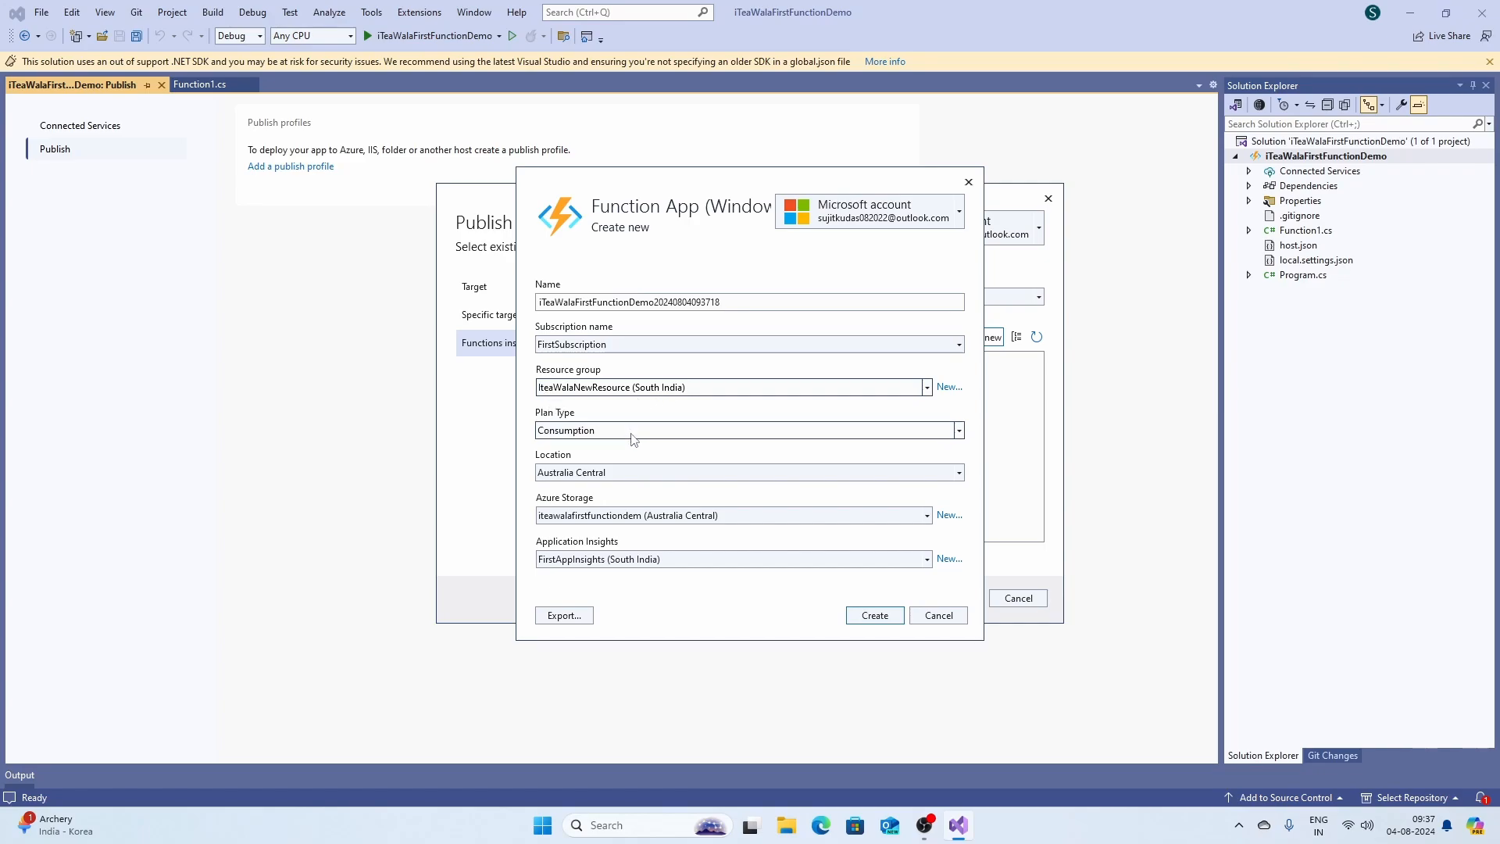
left_click(624, 477)
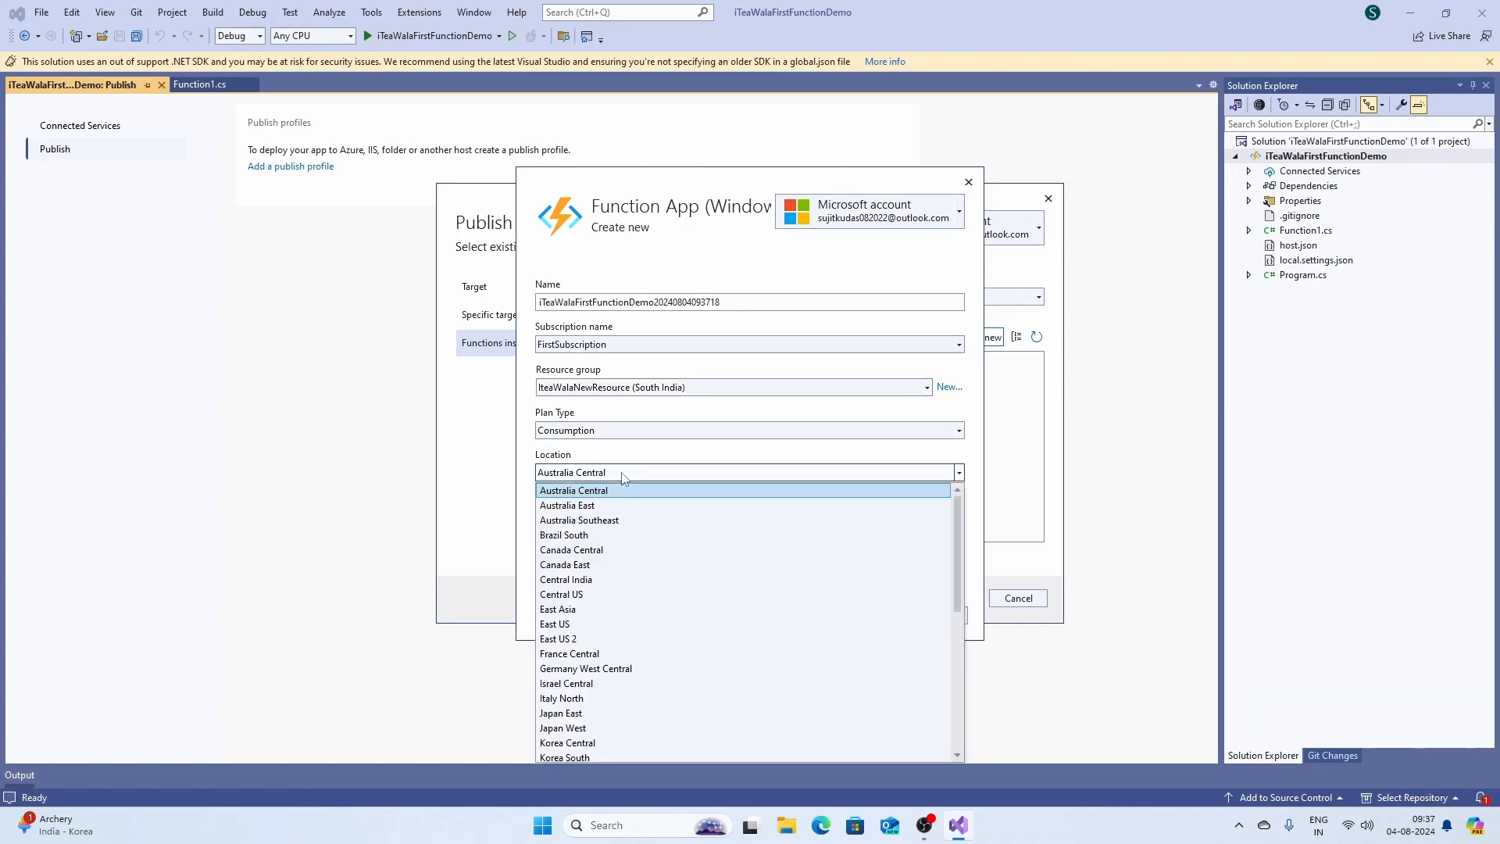
scroll(641, 599, "down", 4)
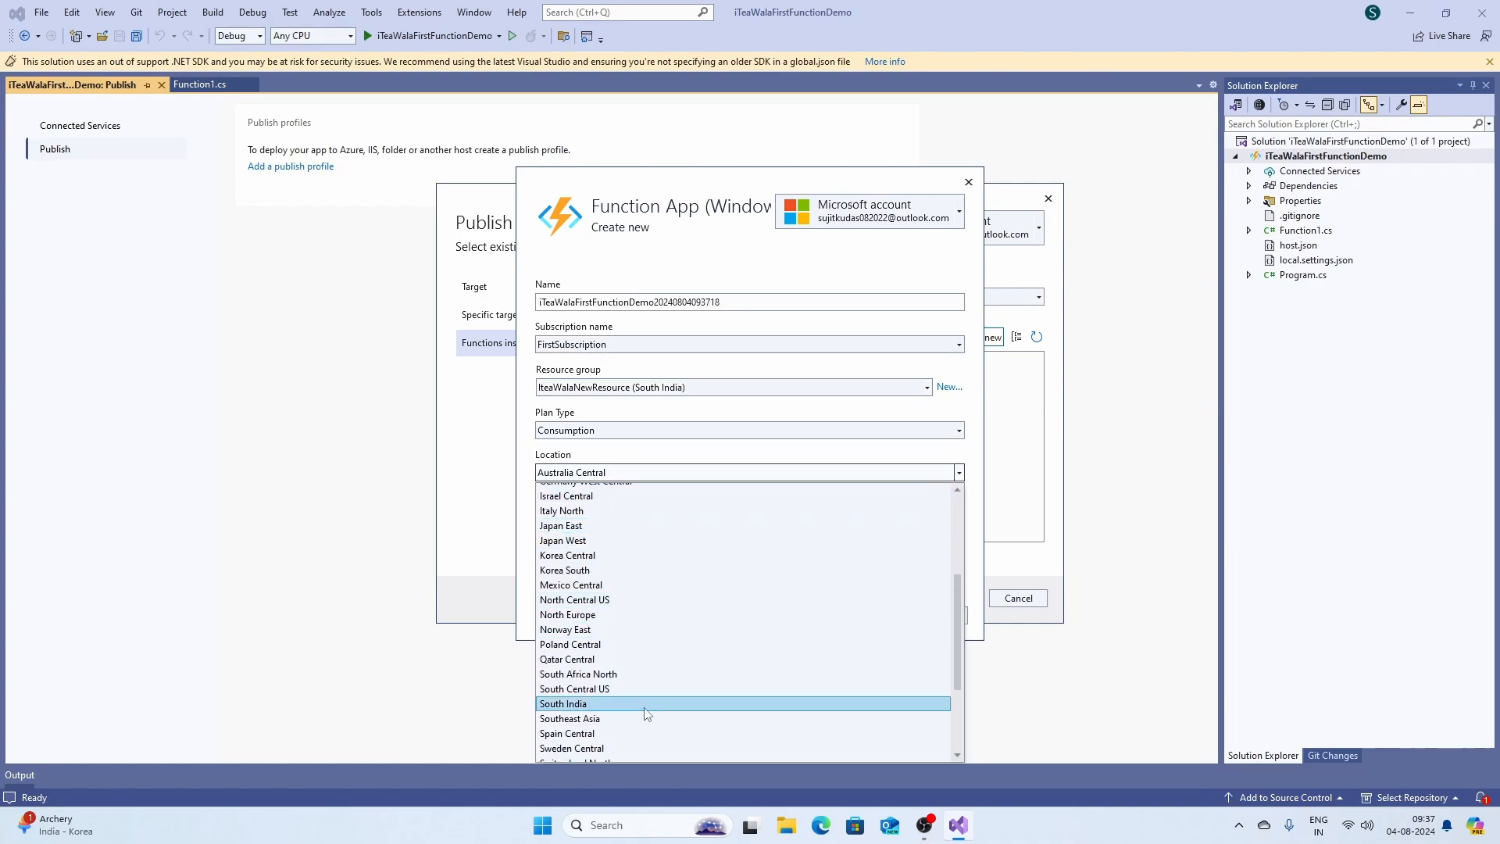
left_click(633, 703)
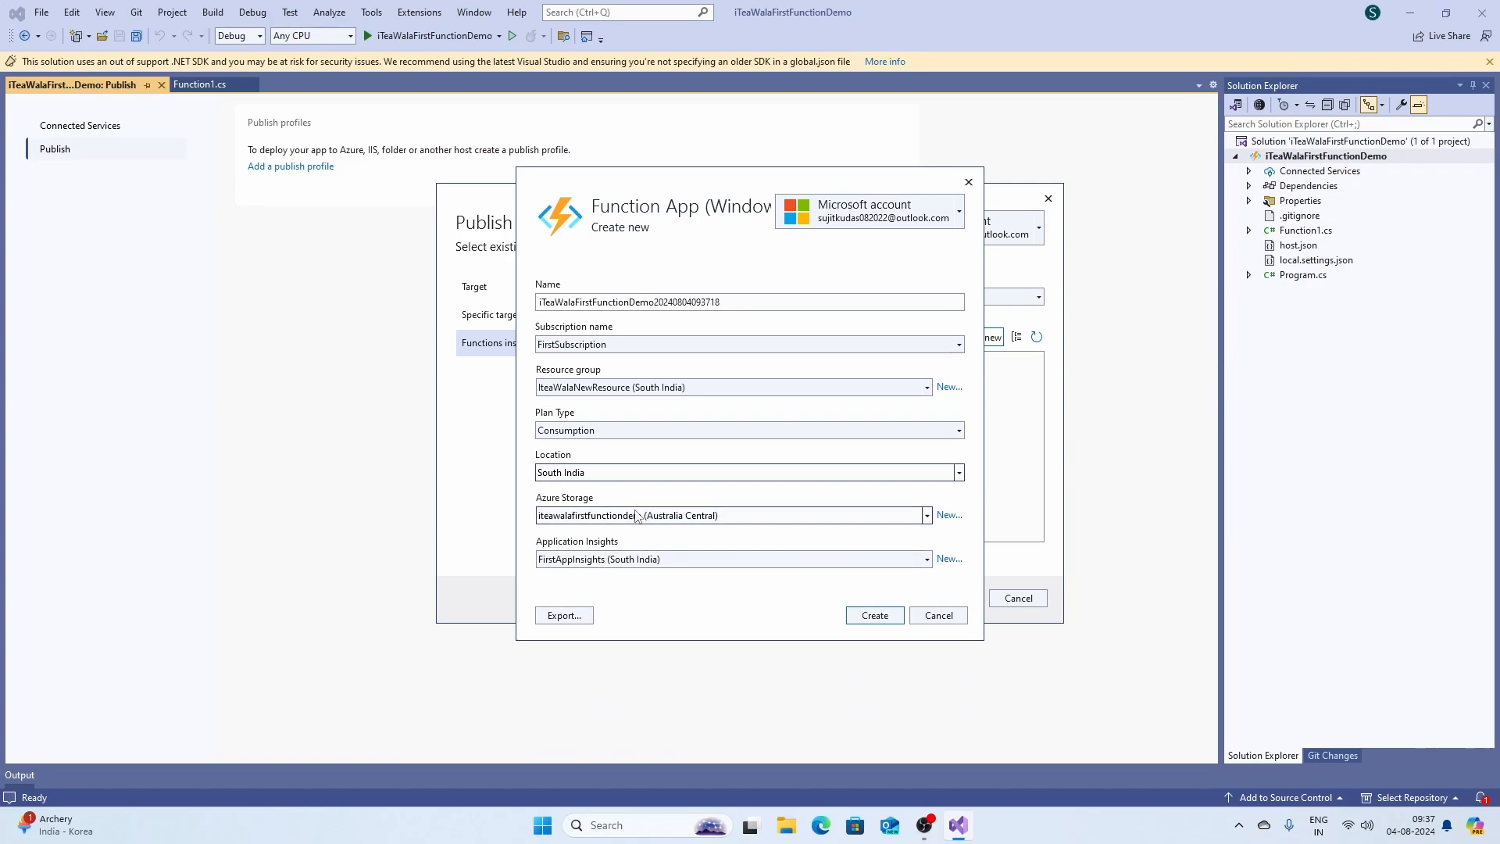
left_click(636, 516)
left_click(953, 519)
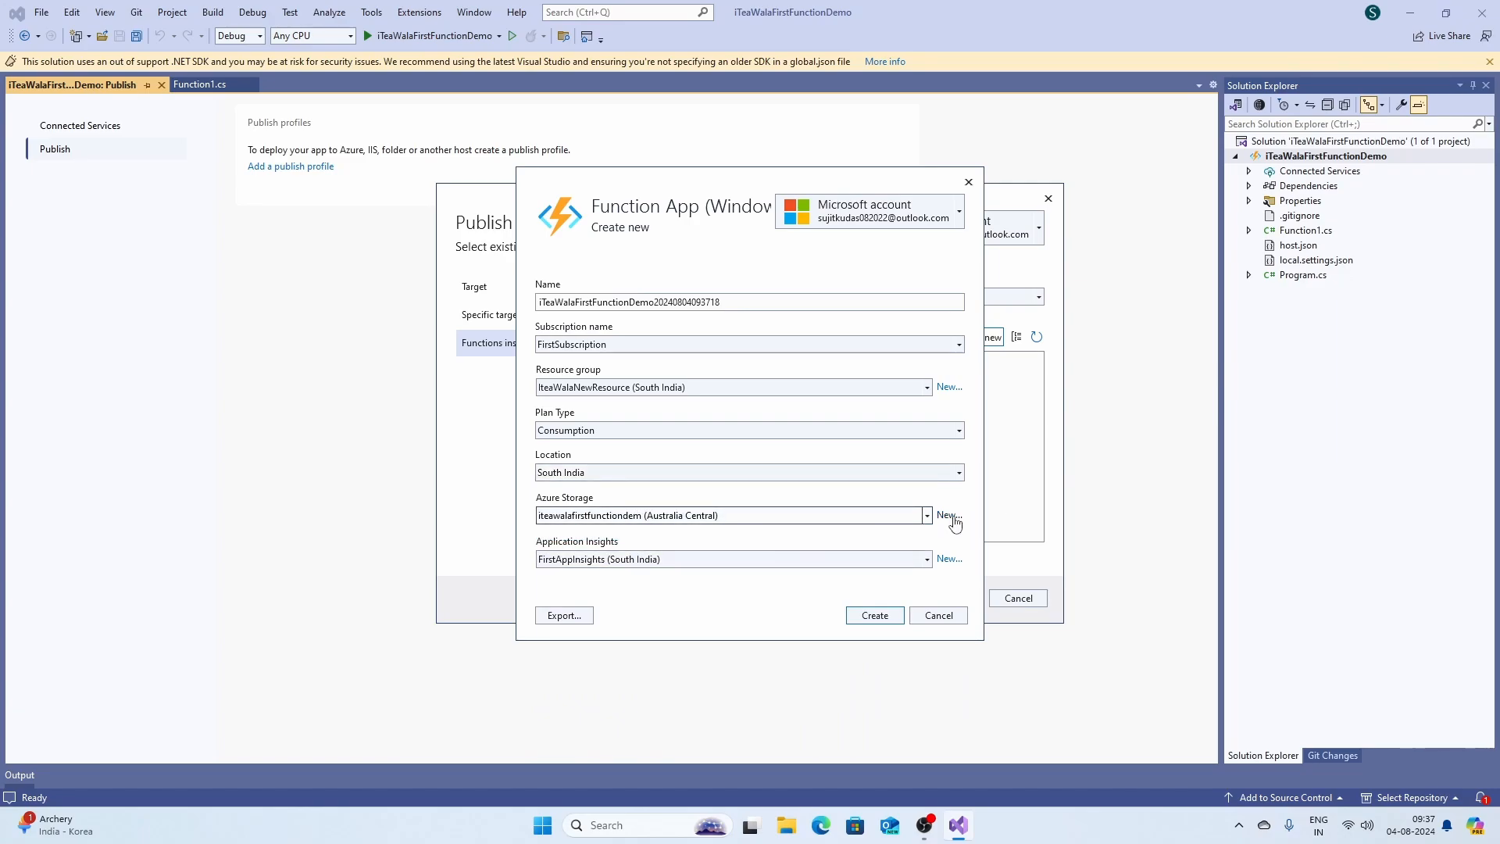
Create storage account iteawalafirststoragedemo with Standard - Locally Redundant Storage for the function app.
left_click(949, 515)
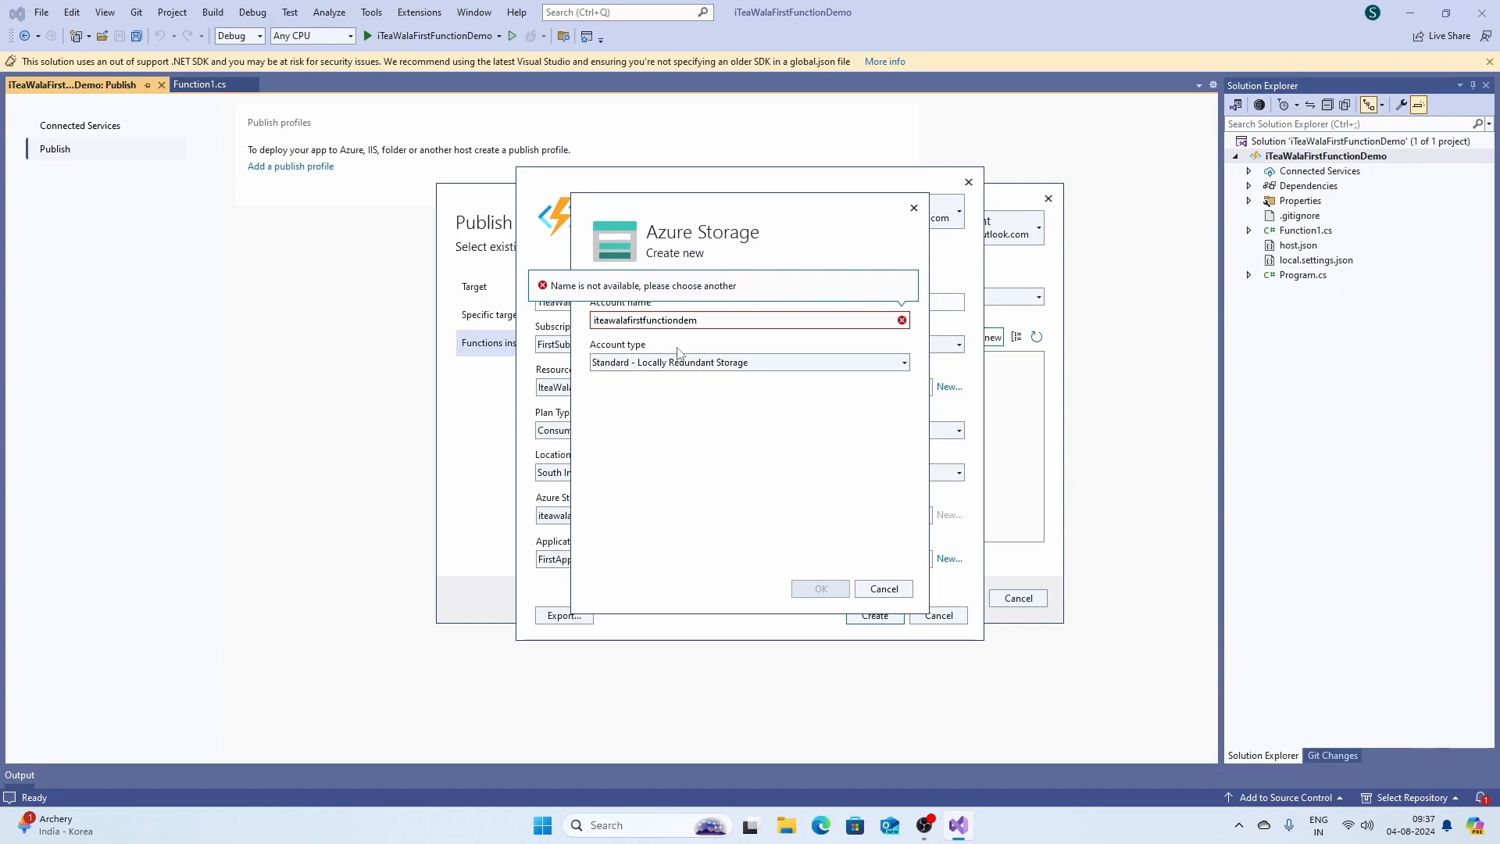
key("BackSpace")
key("BackSpace")
key("BackSpace")
key("BackSpace")
key("BackSpace")
key("BackSpace")
key("BackSpace")
key("BackSpace")
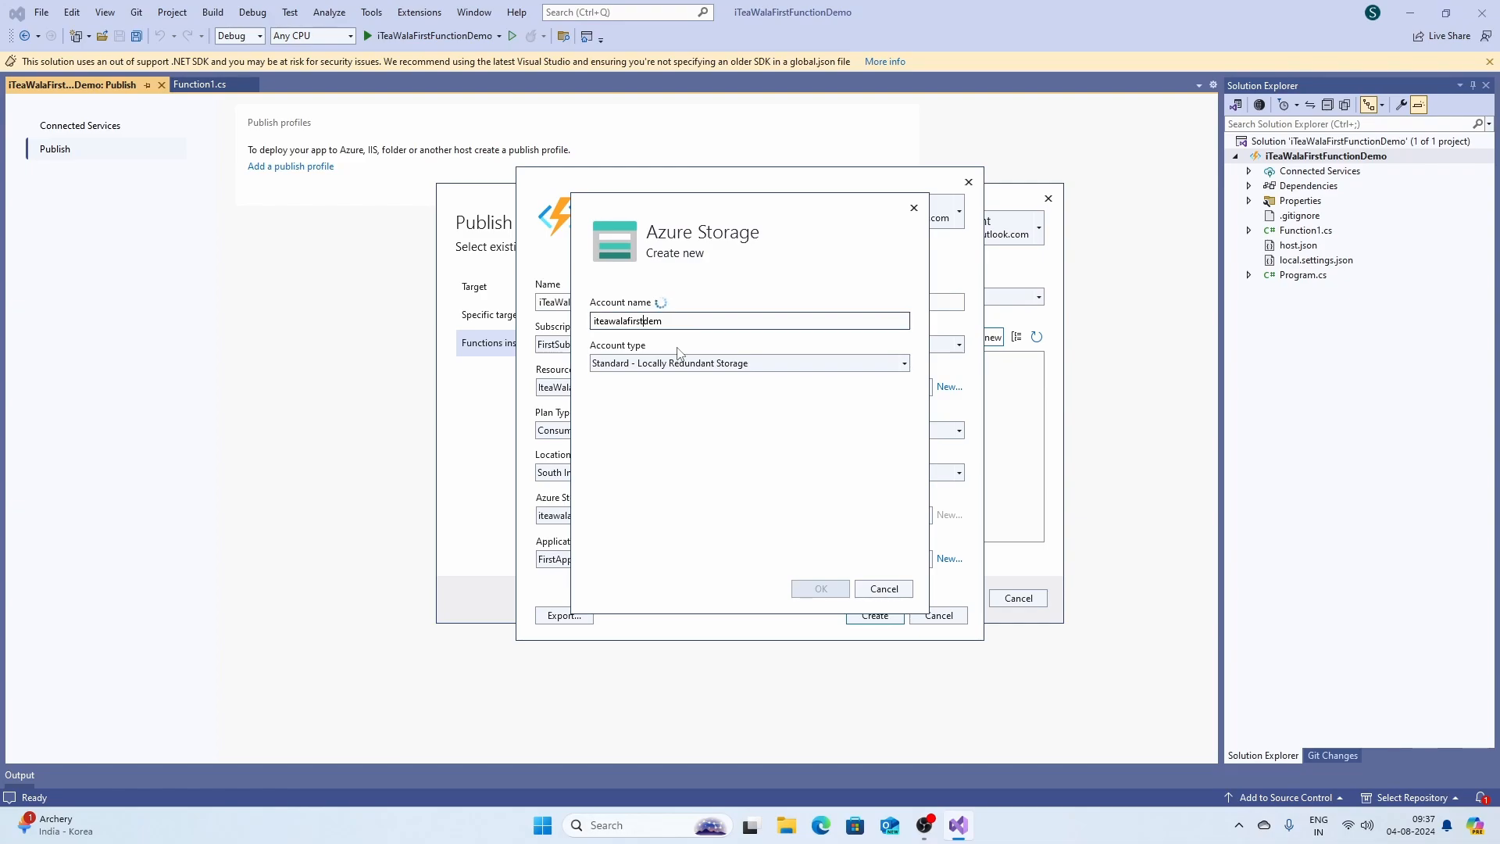
type("S")
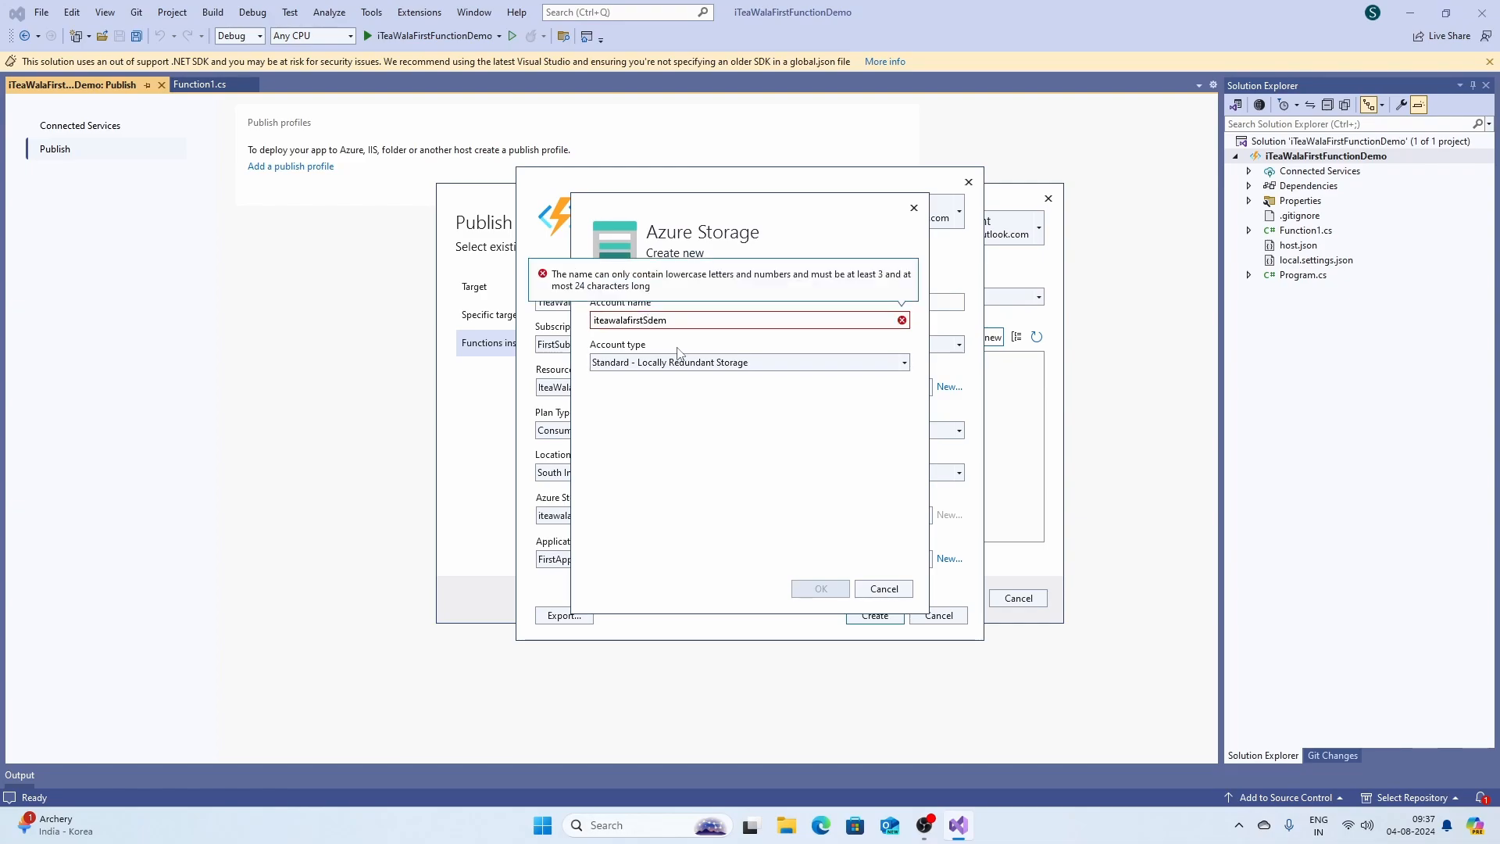
key("BackSpace")
type("stor")
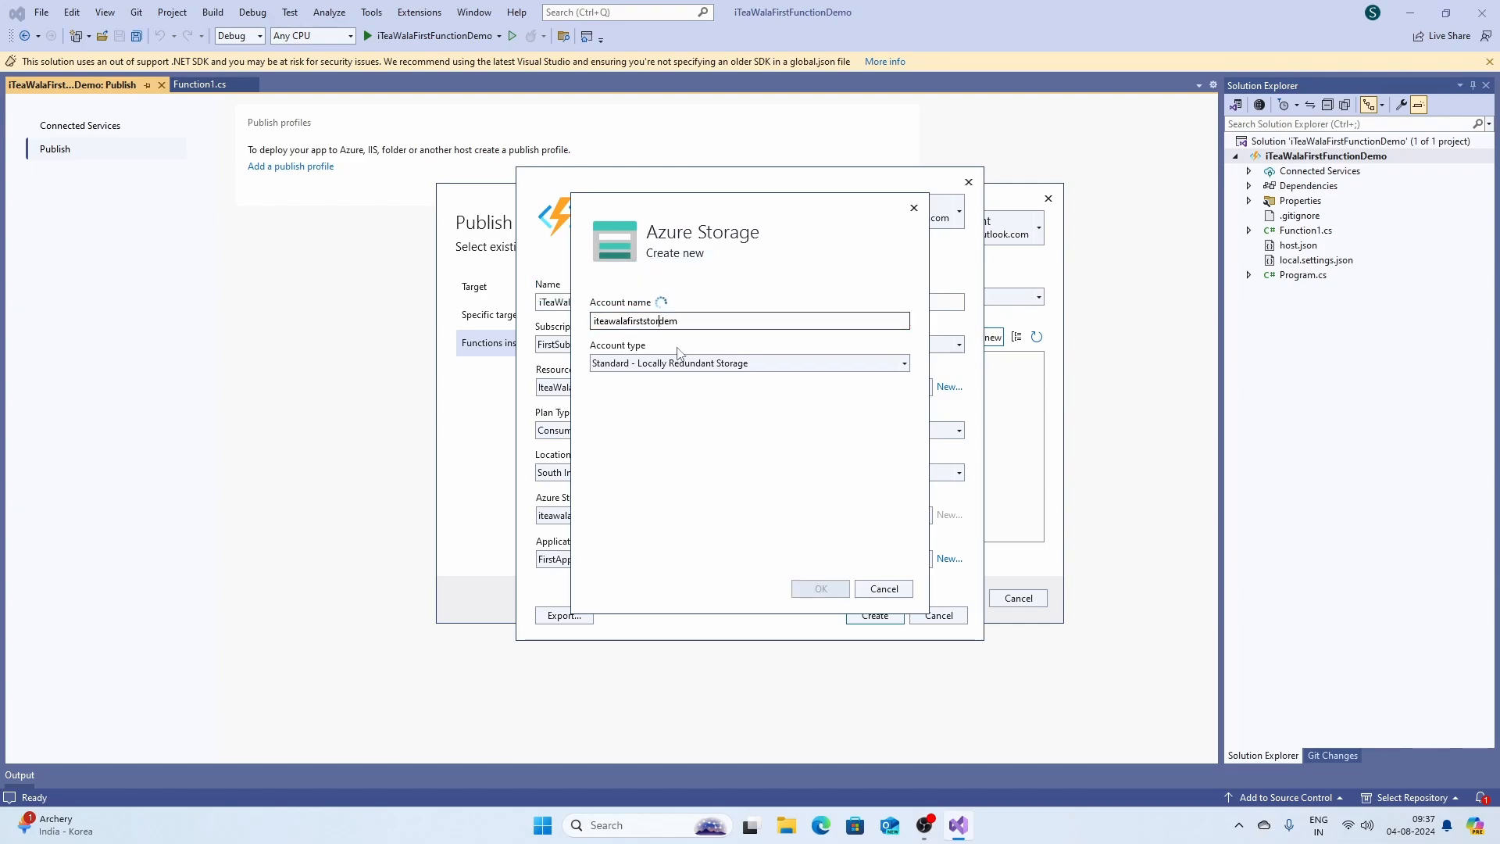
type("agedem")
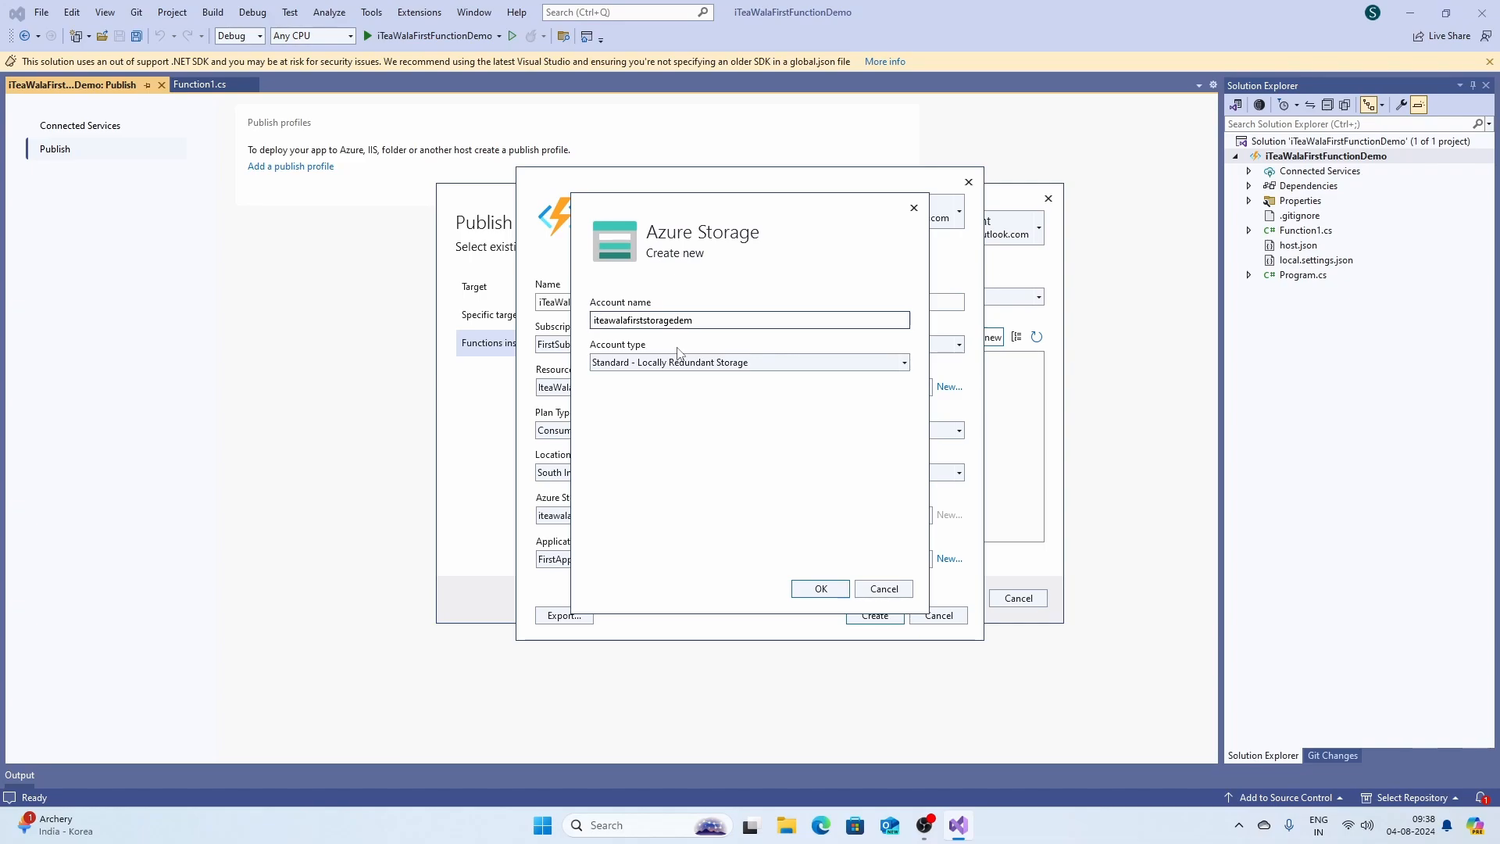
type("o")
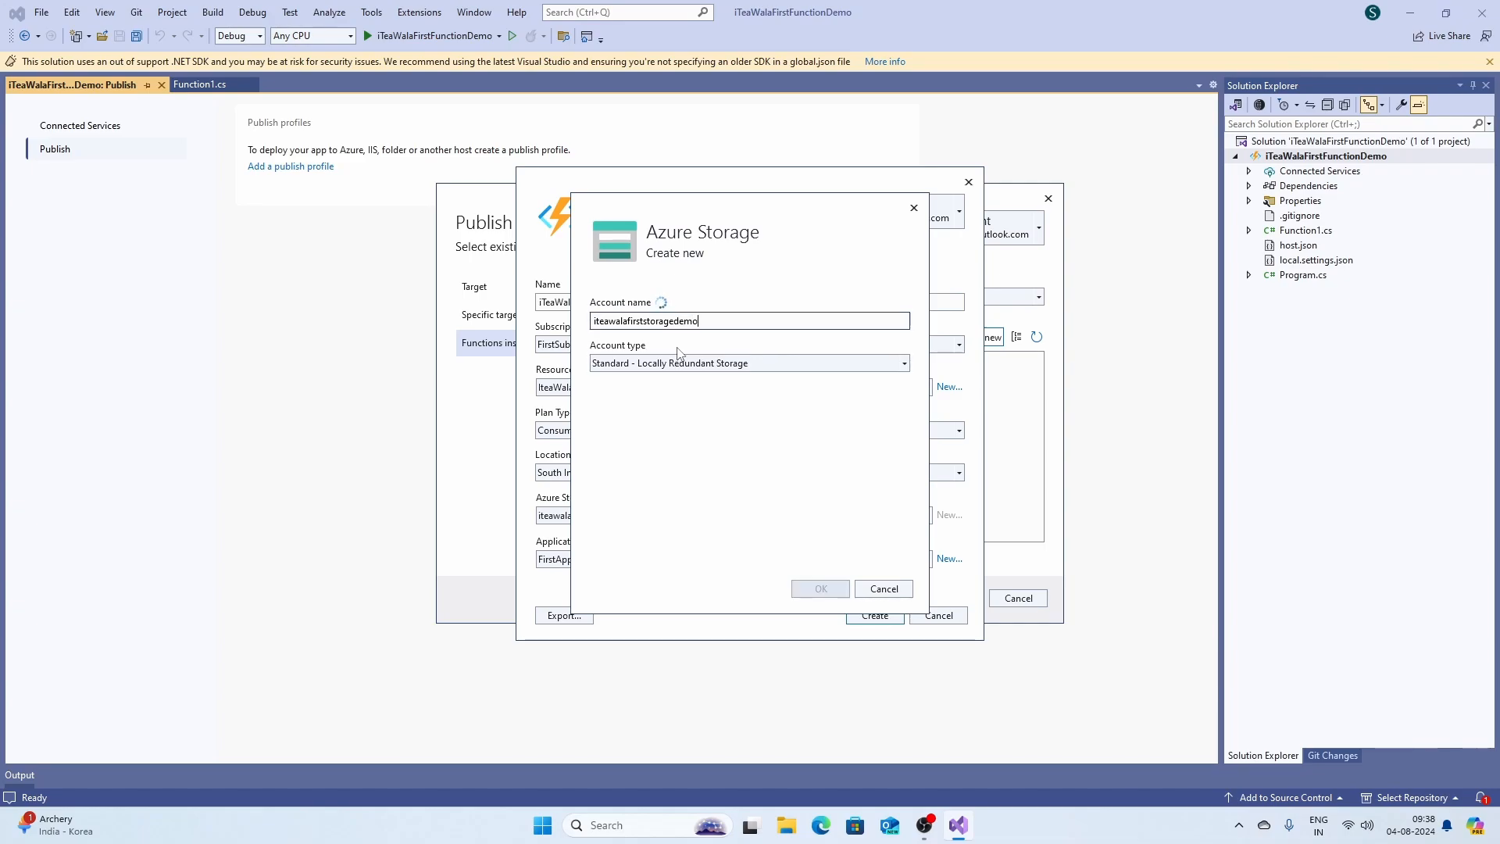
left_click(682, 363)
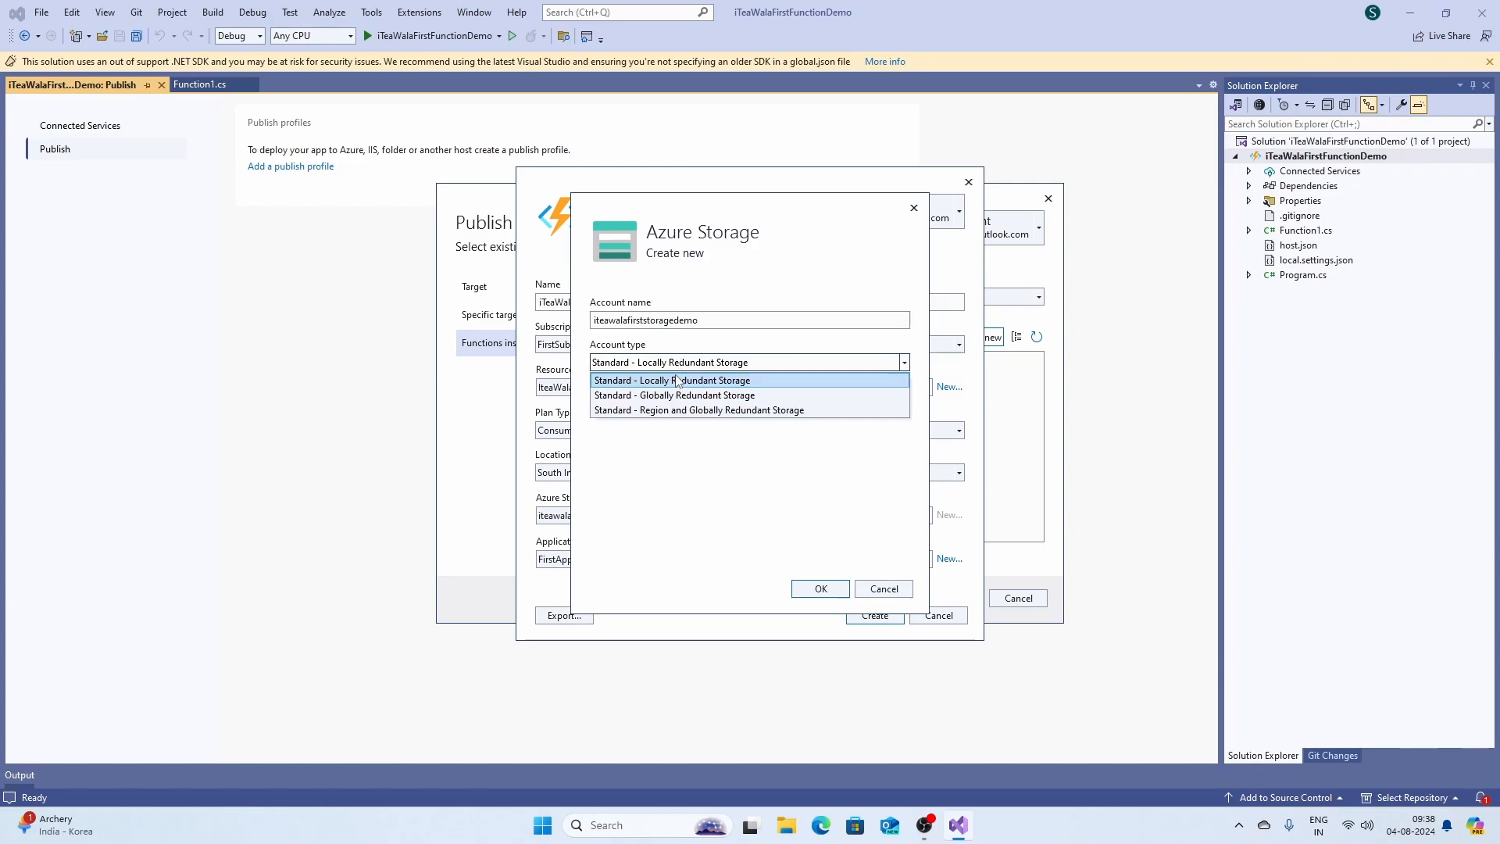
left_click(670, 383)
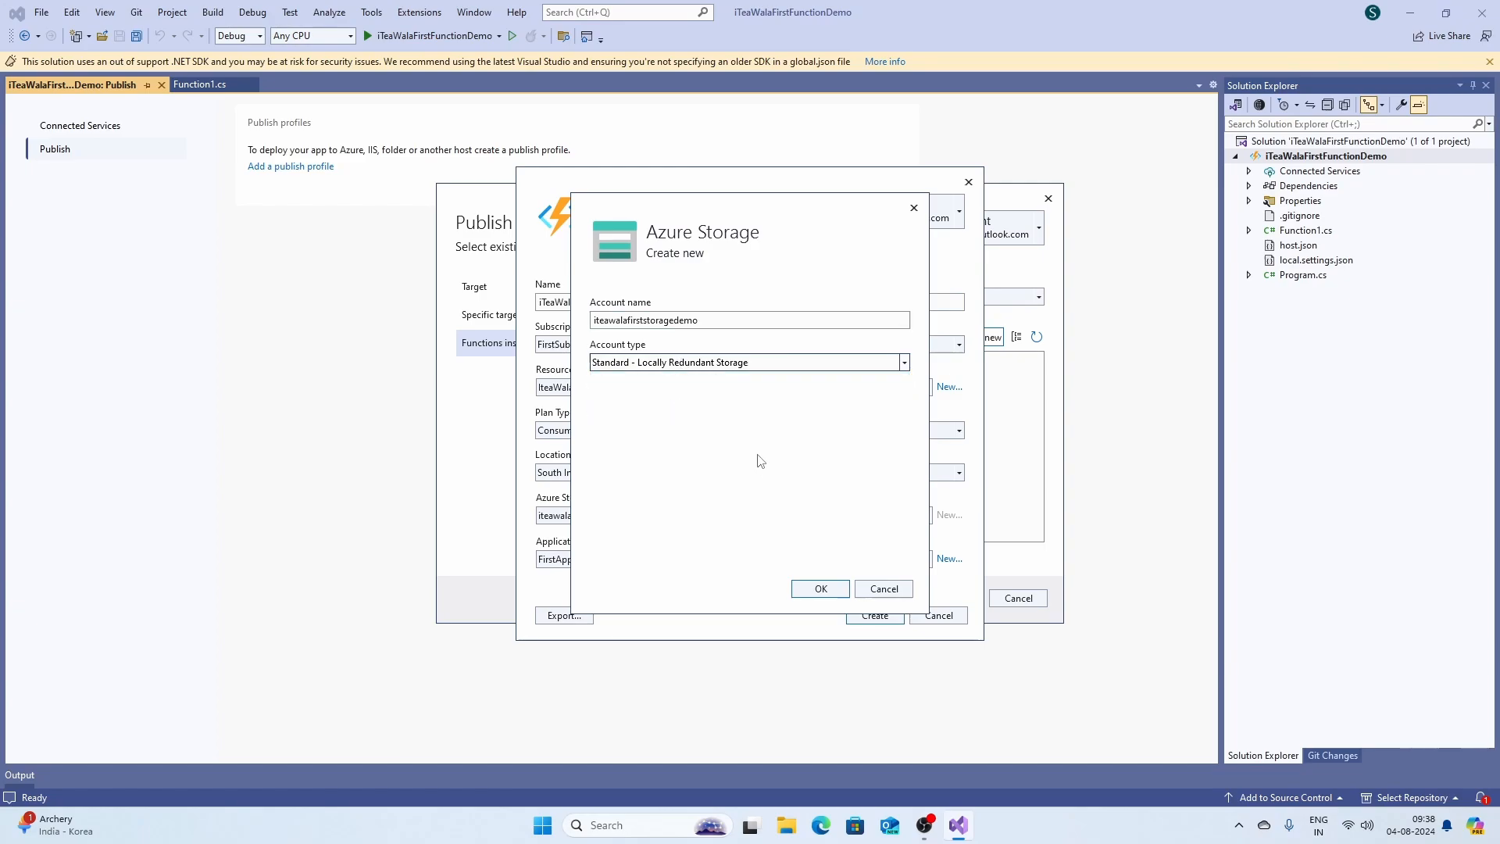
left_click(820, 589)
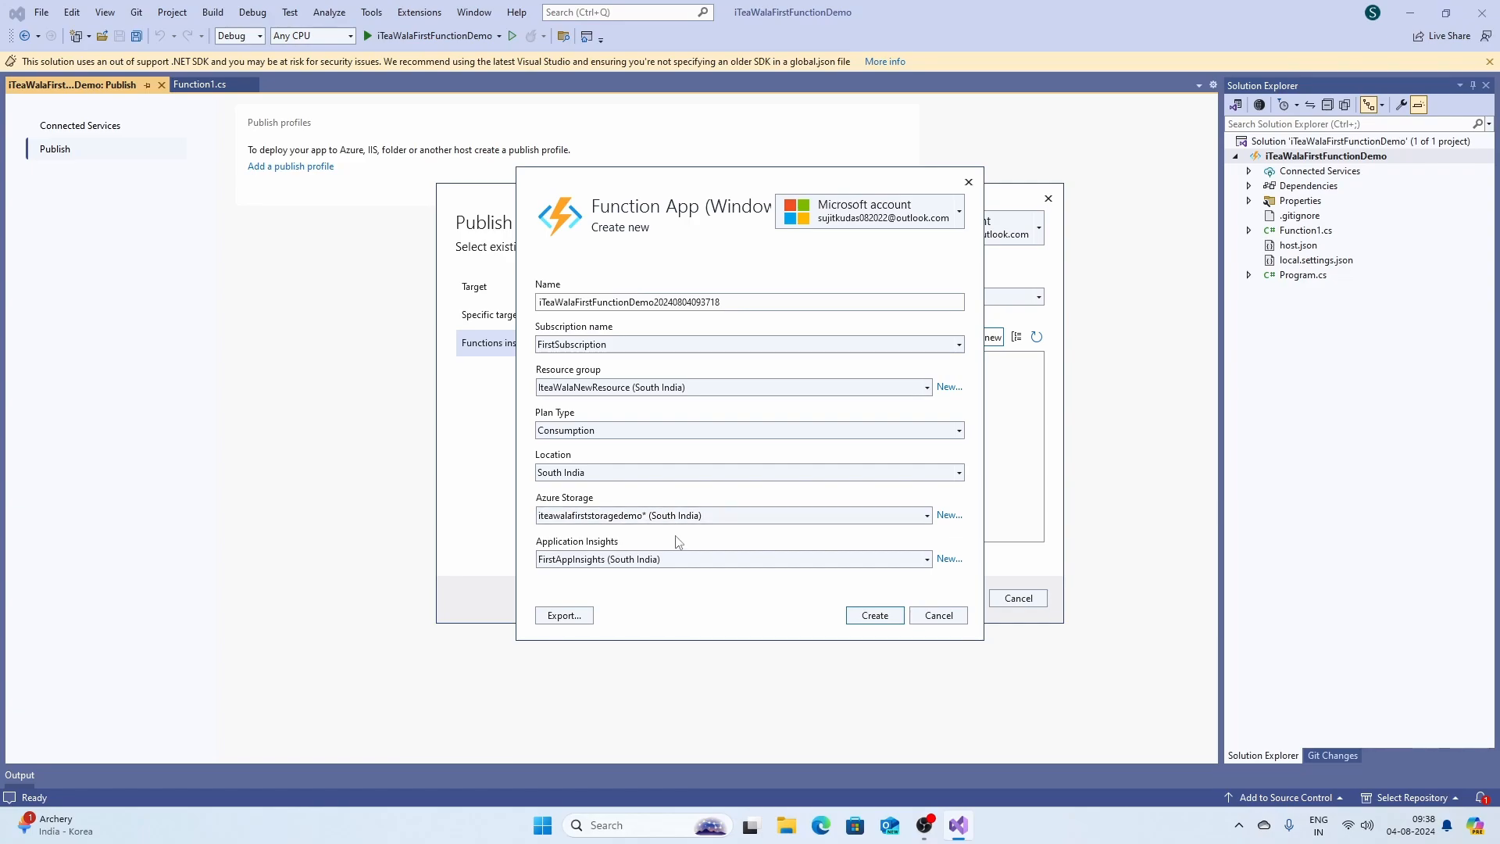
Create the function app on Azure and finish the Zip Deploy publish profile.
left_click(875, 616)
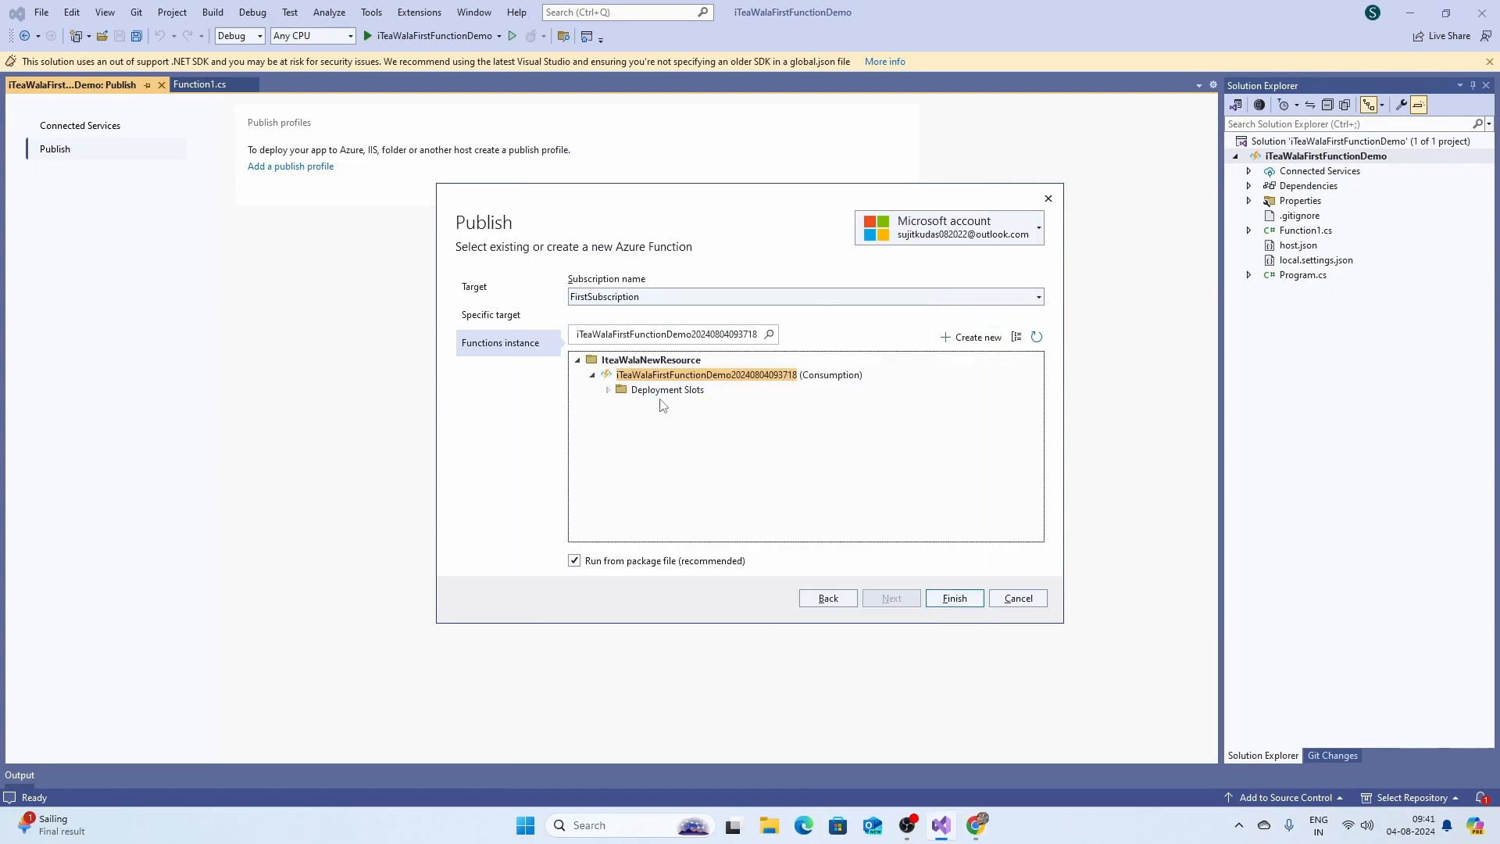
left_click(609, 390)
left_click(945, 598)
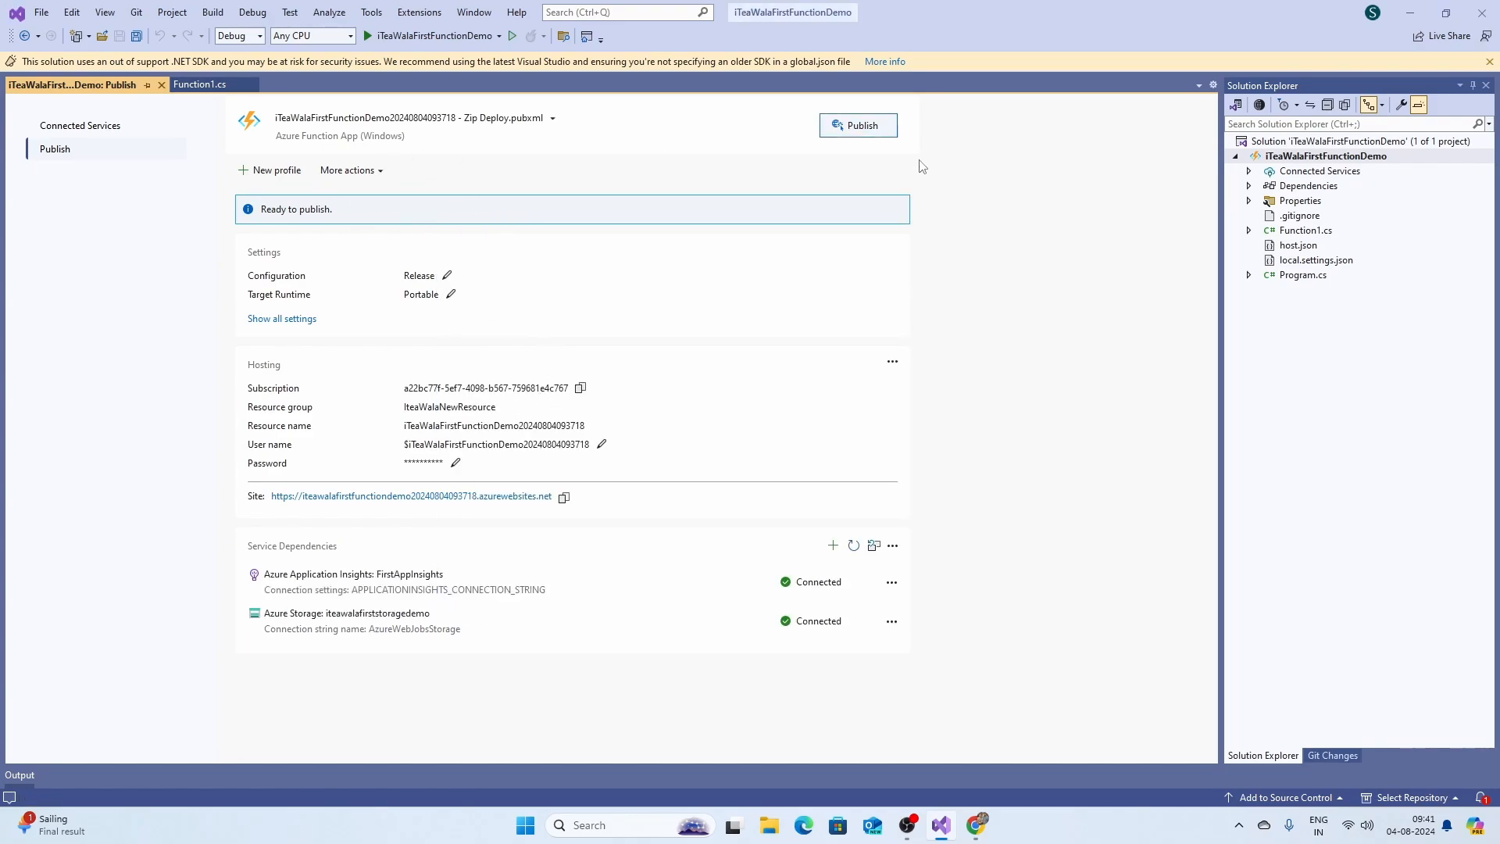
Publish the project to the Azure function app and confirm the output reports it ready.
left_click(857, 133)
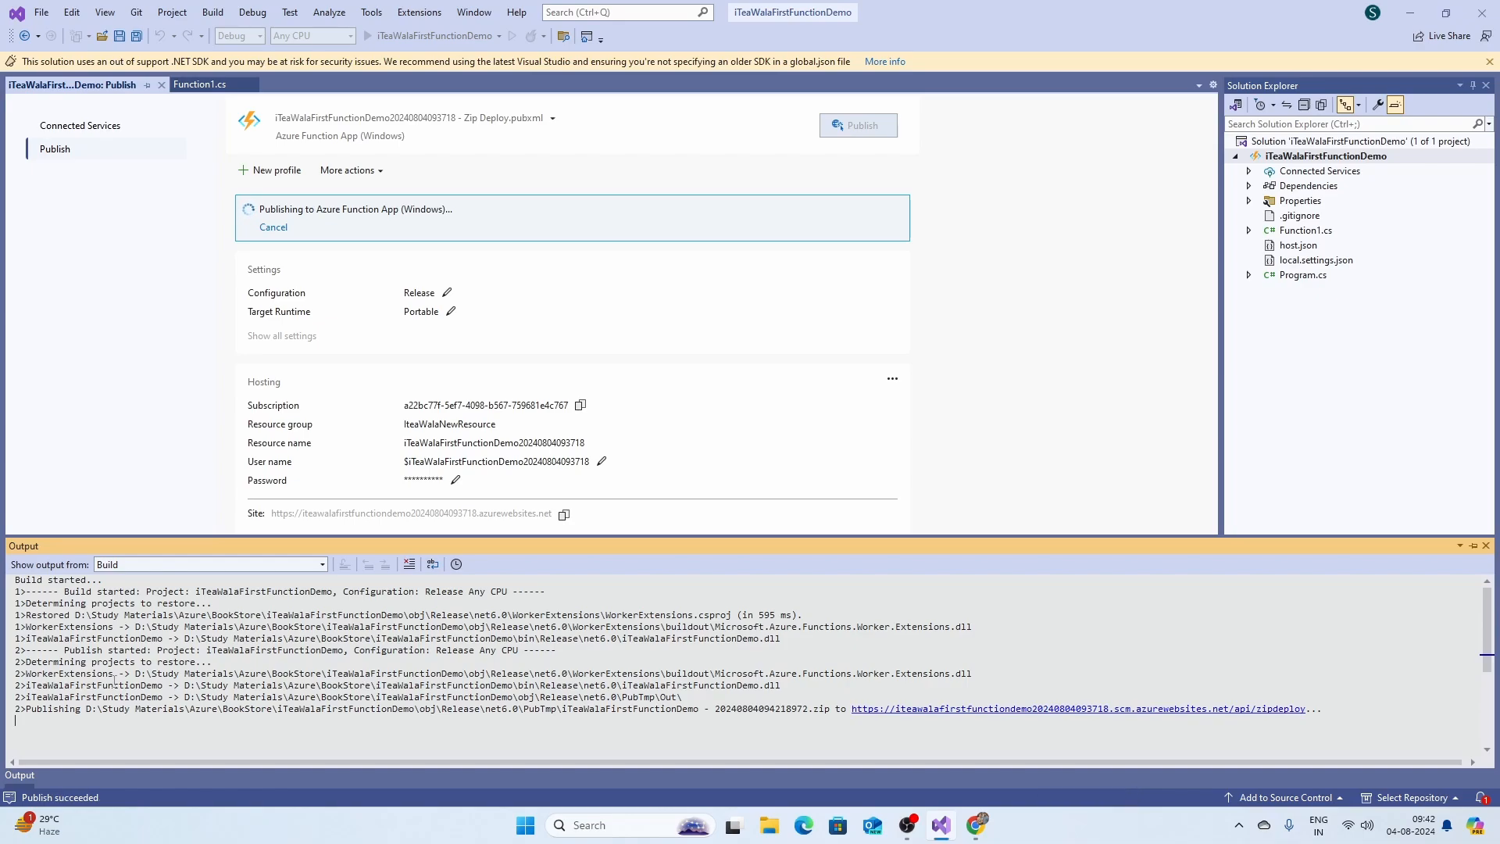
scroll(117, 680, "down", 3)
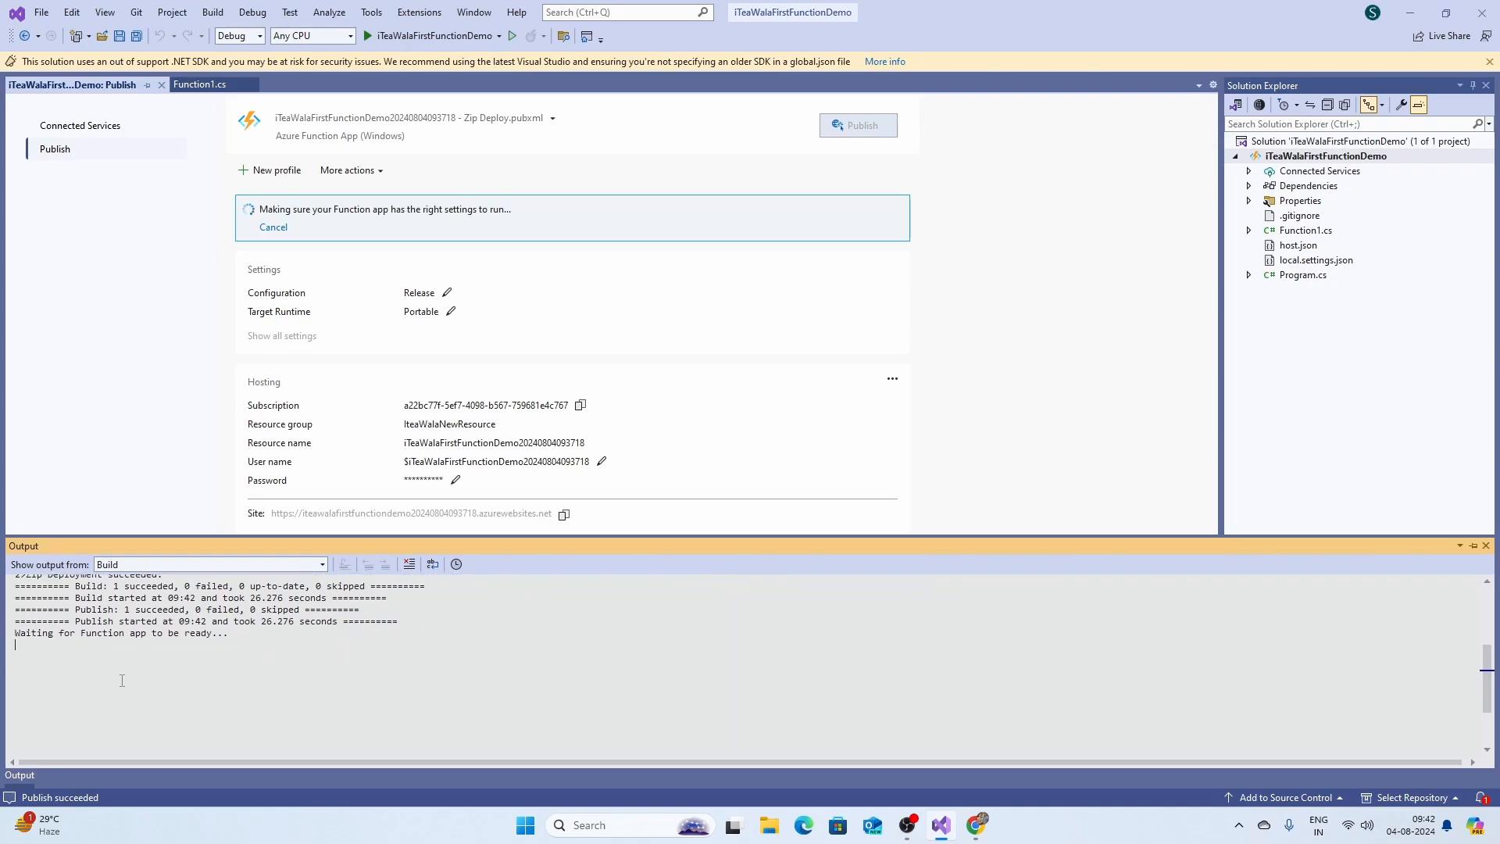
left_click_drag(84, 610, 239, 614)
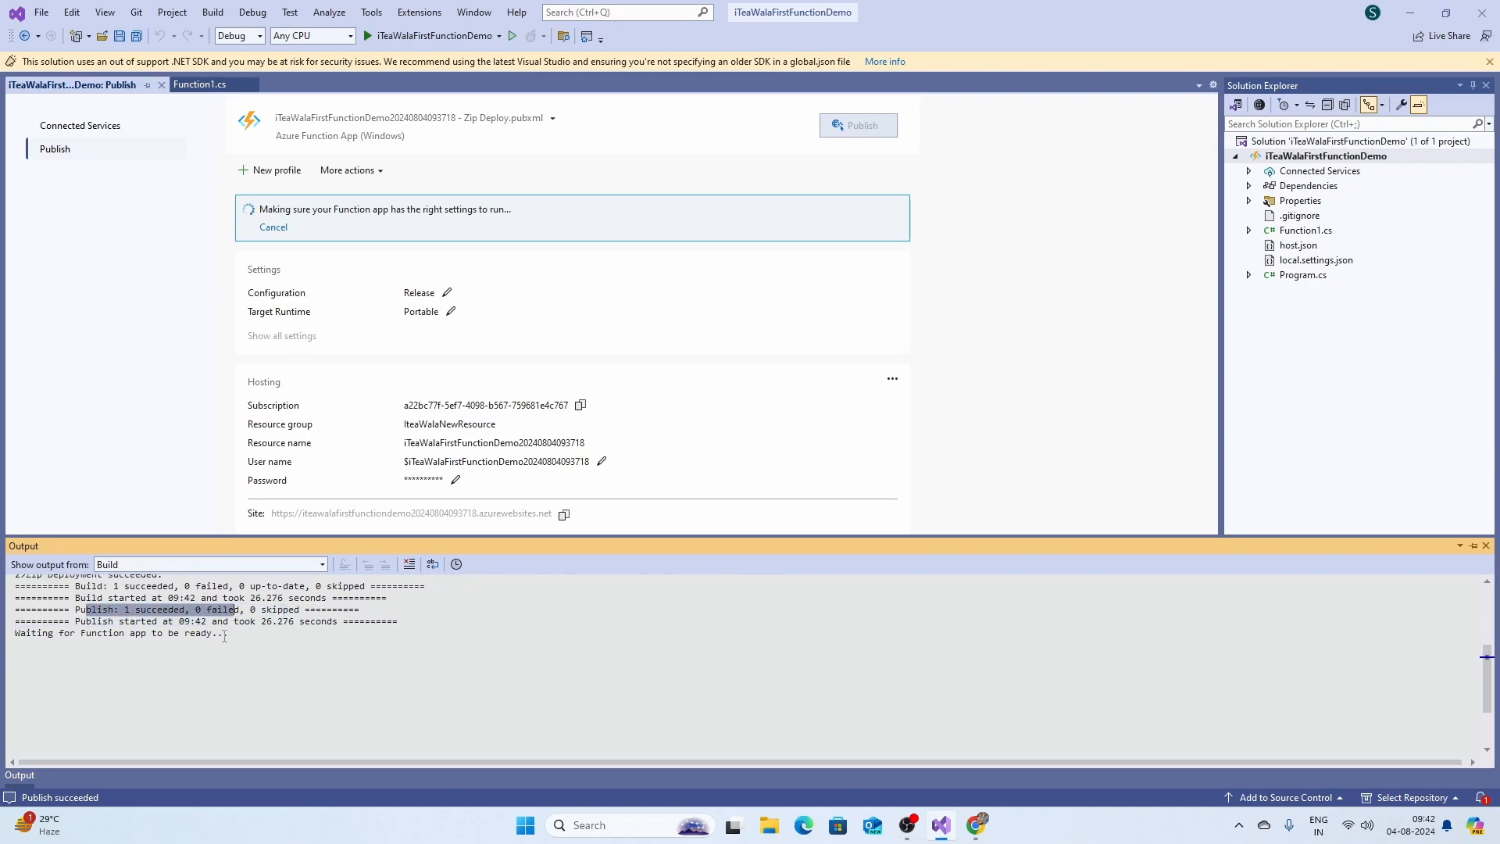
left_click(224, 635)
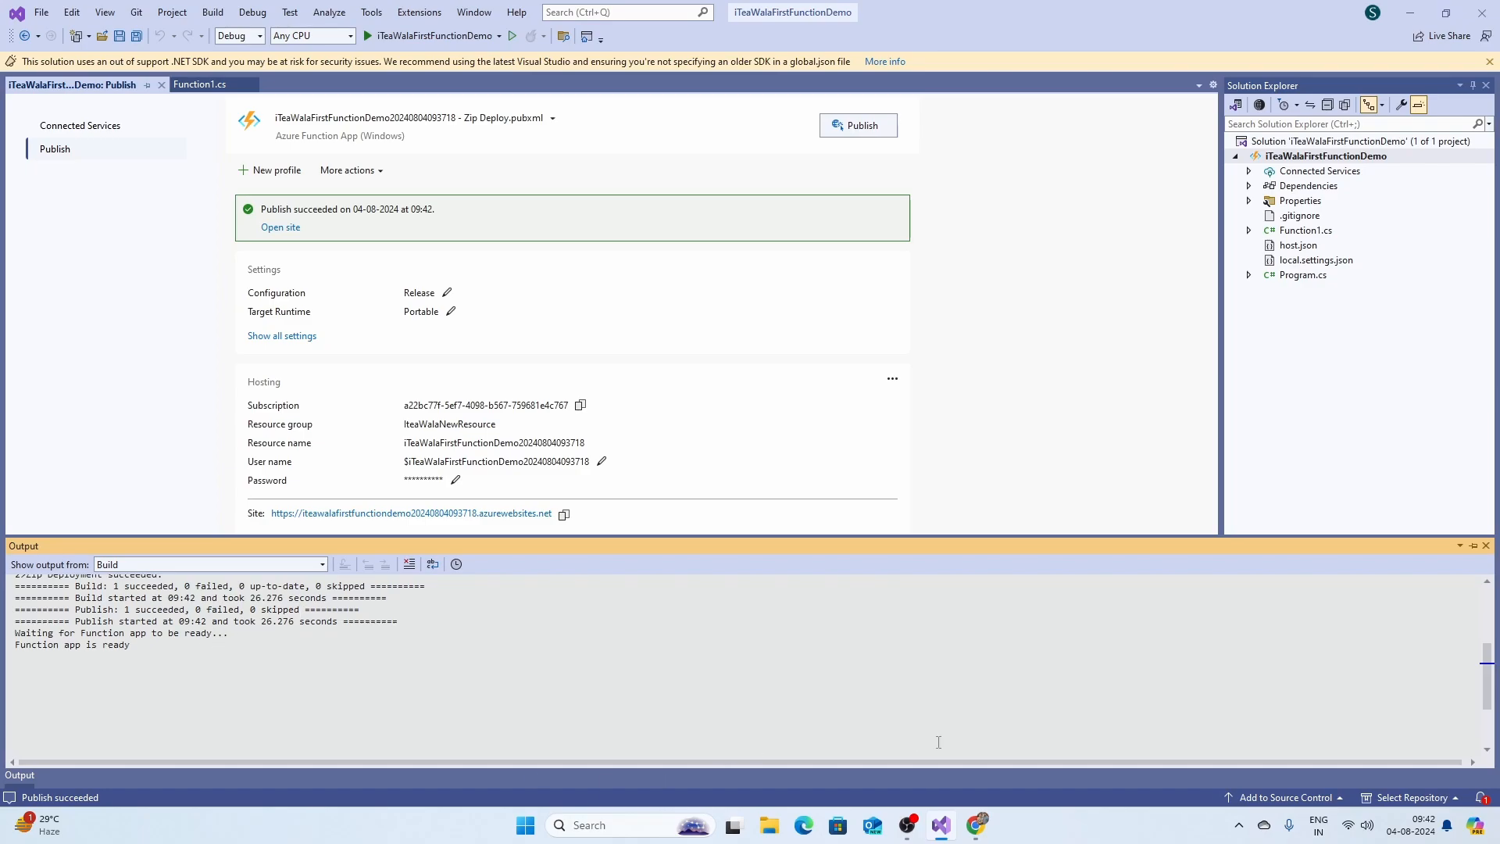
left_click(986, 826)
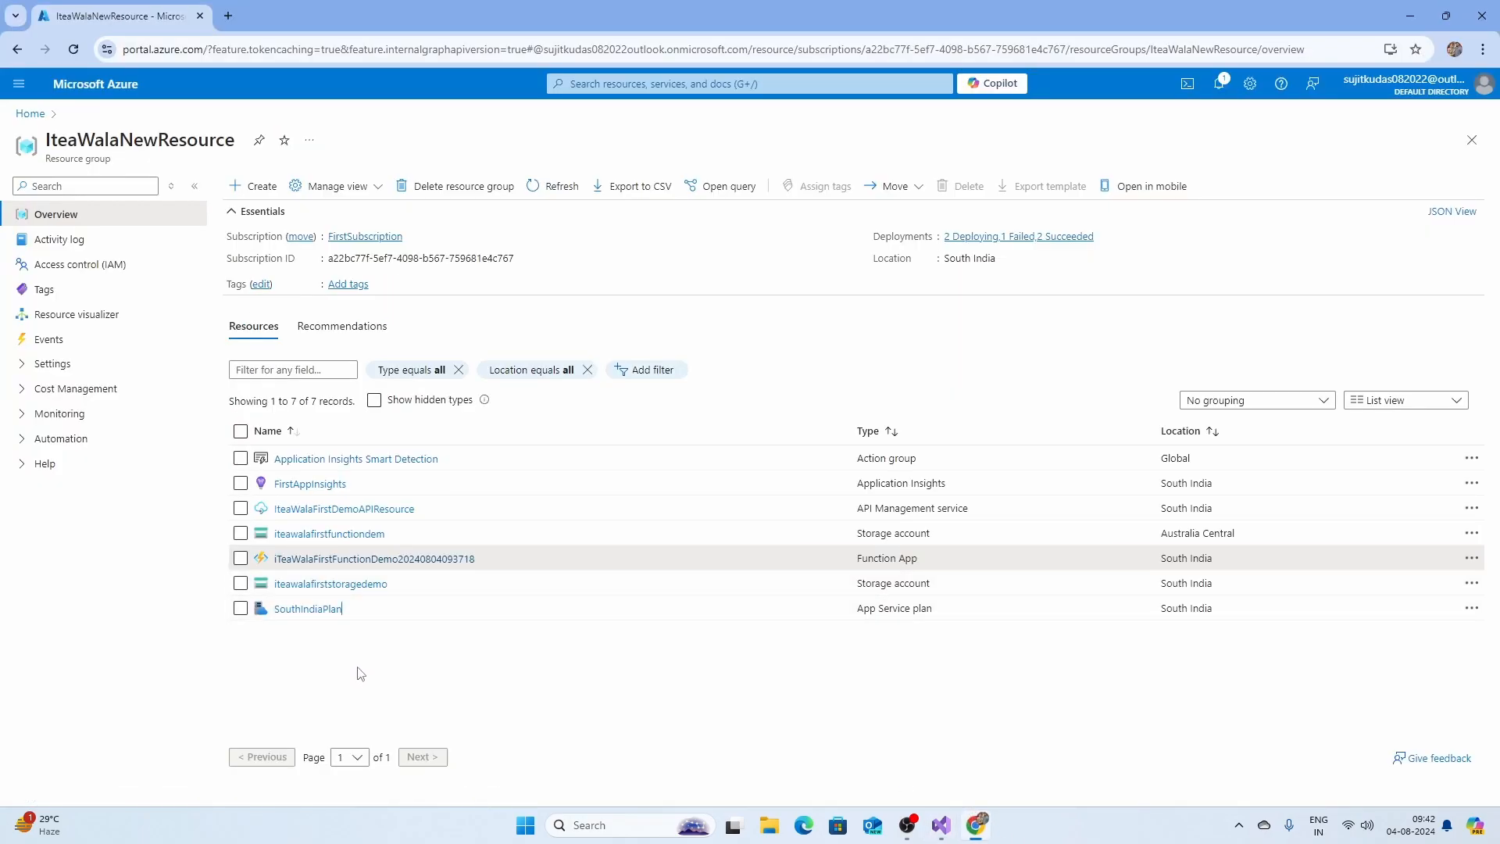
left_click(354, 560)
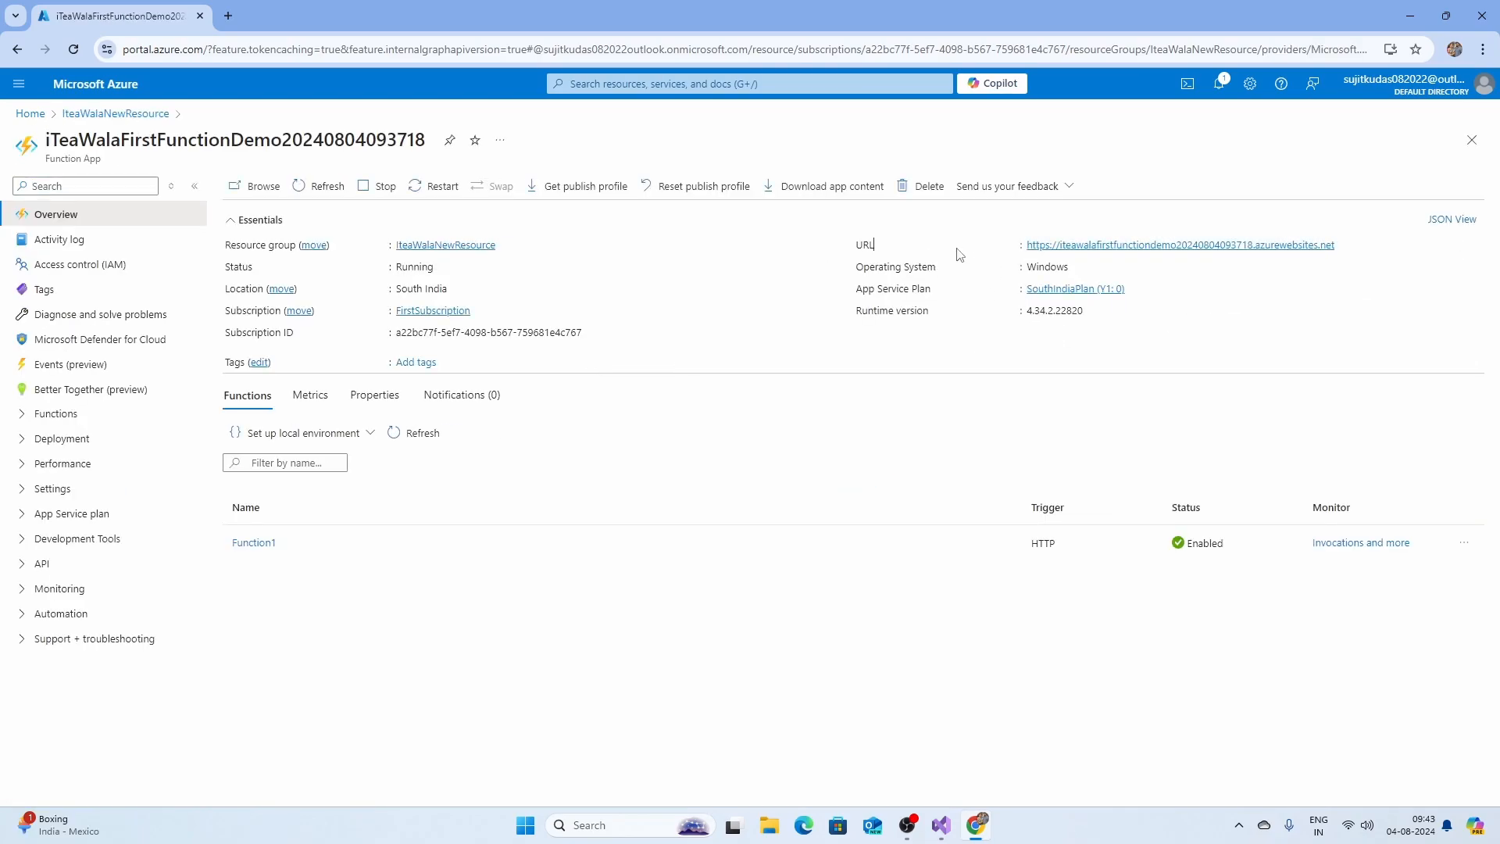
left_click(254, 543)
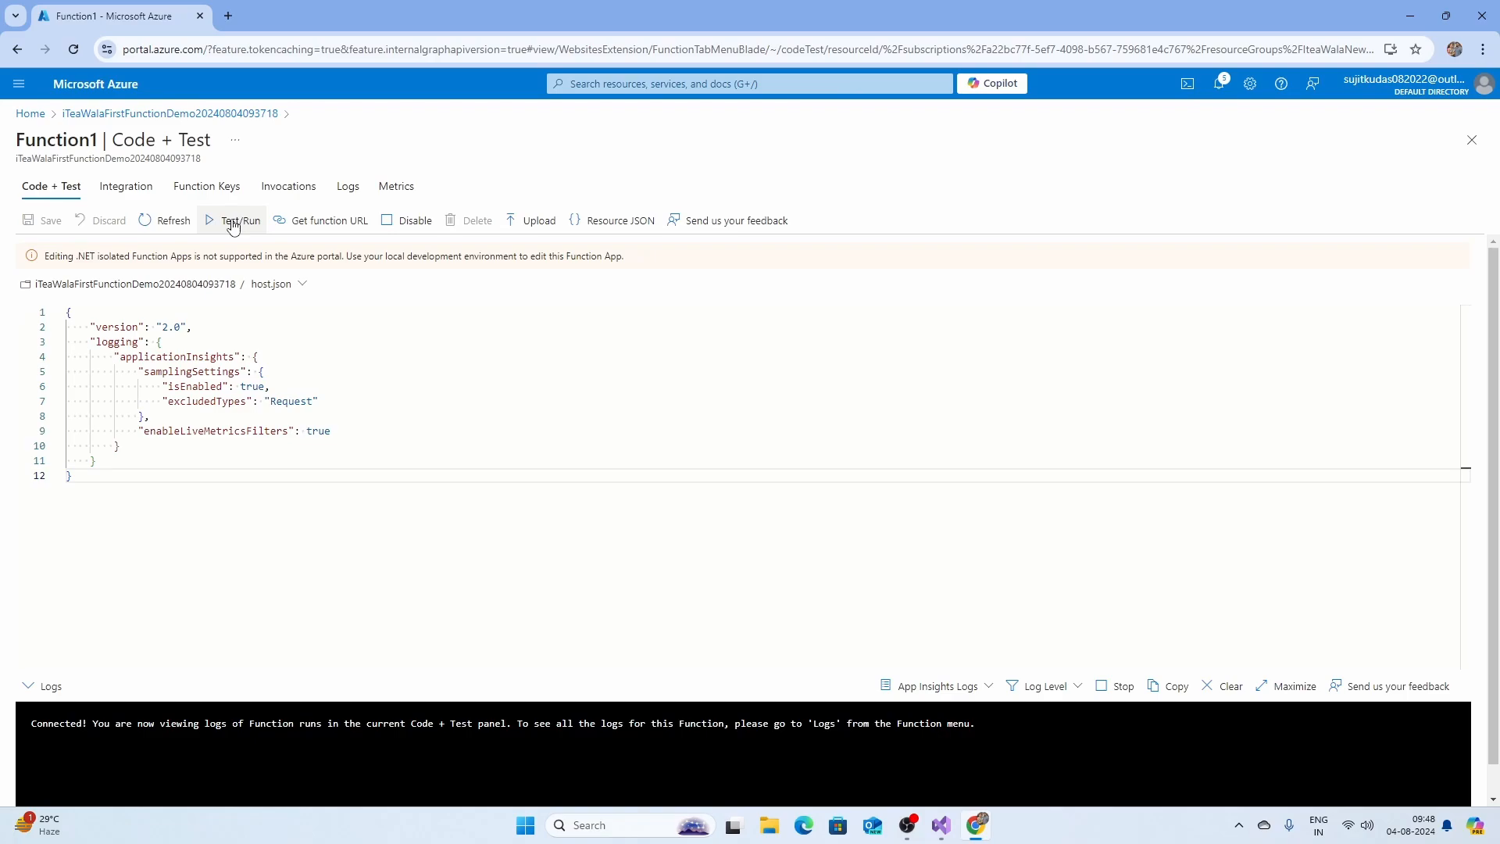
left_click(232, 222)
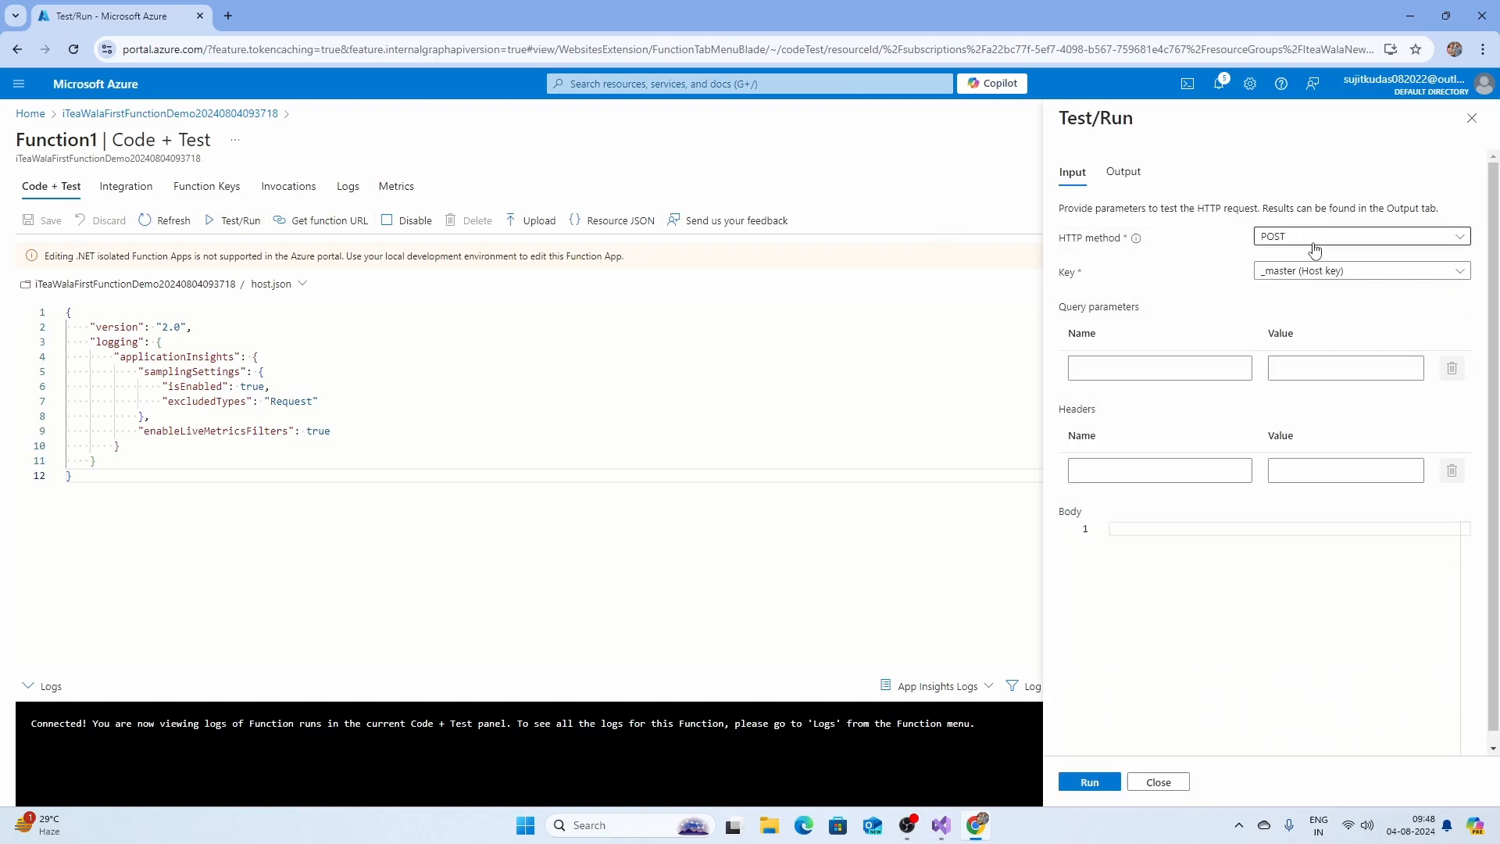
left_click(1314, 249)
left_click(1281, 262)
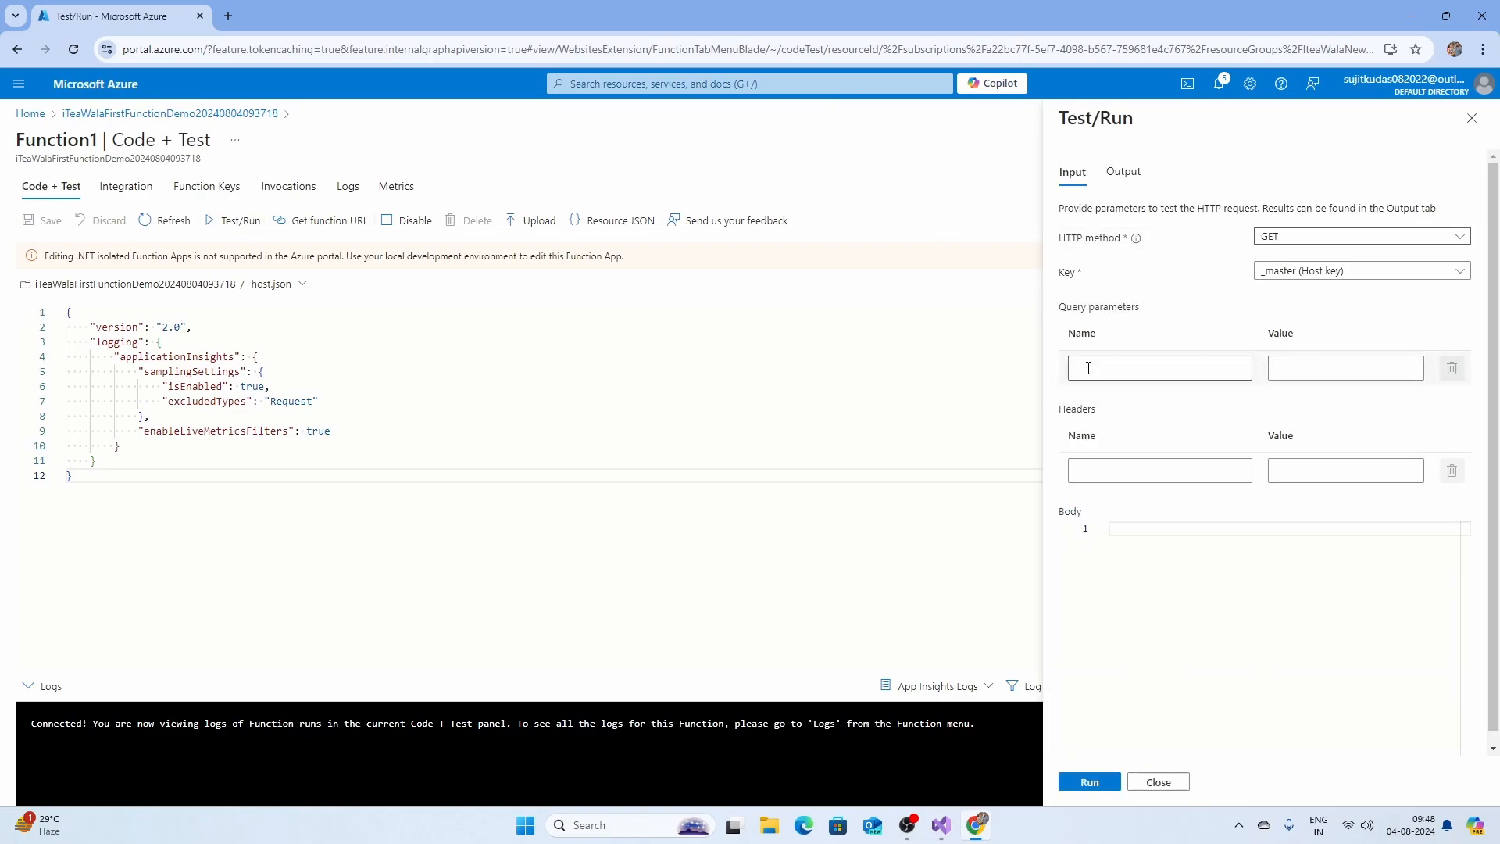
left_click(1285, 238)
left_click(1295, 245)
left_click(939, 825)
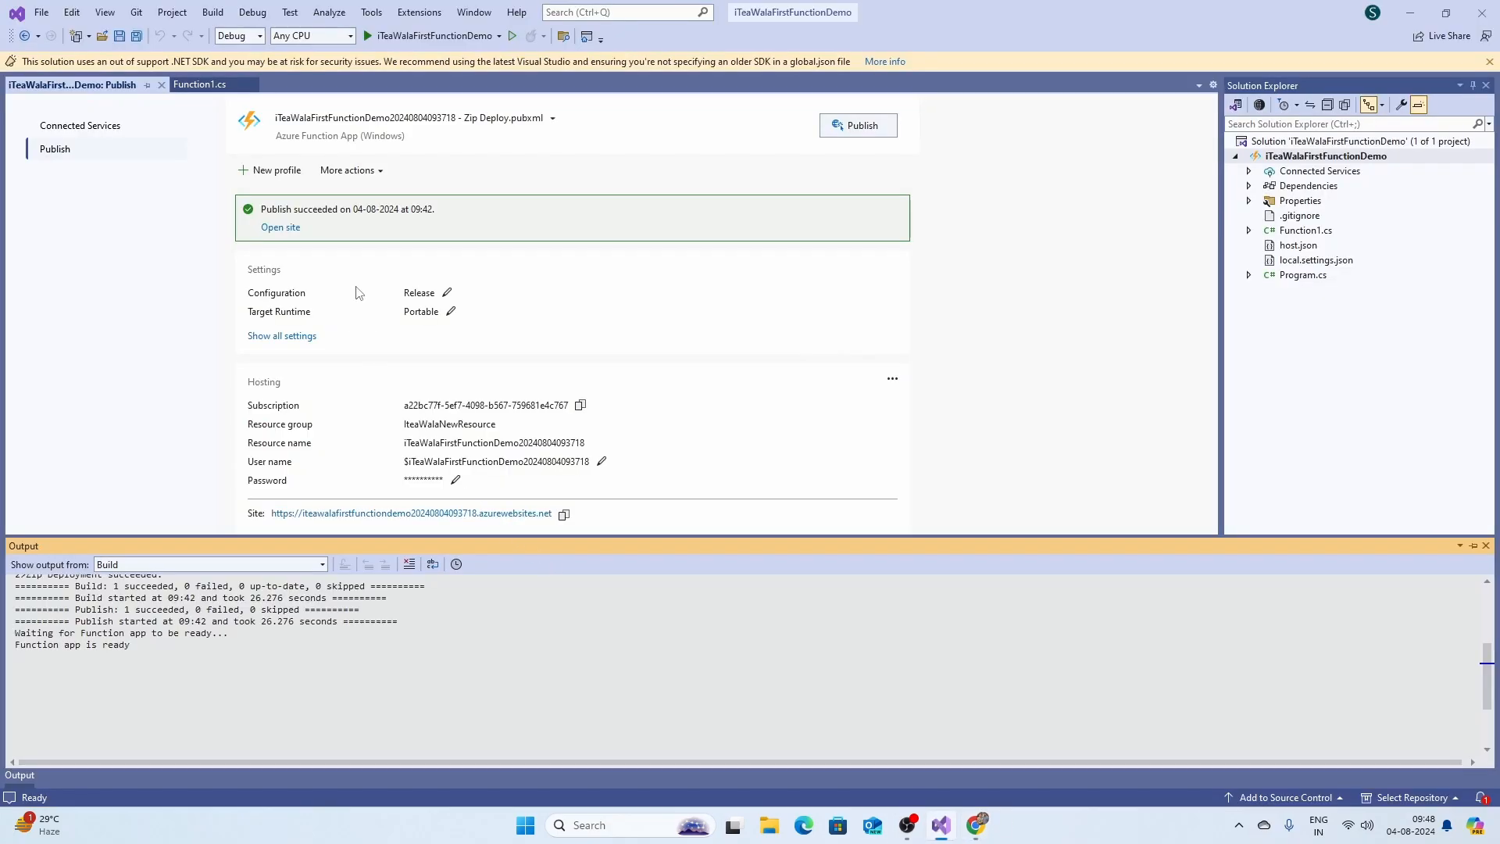
Check that Function1's HttpTrigger accepts "get" and "post", then return to the portal's Test/Run panel.
left_click(191, 84)
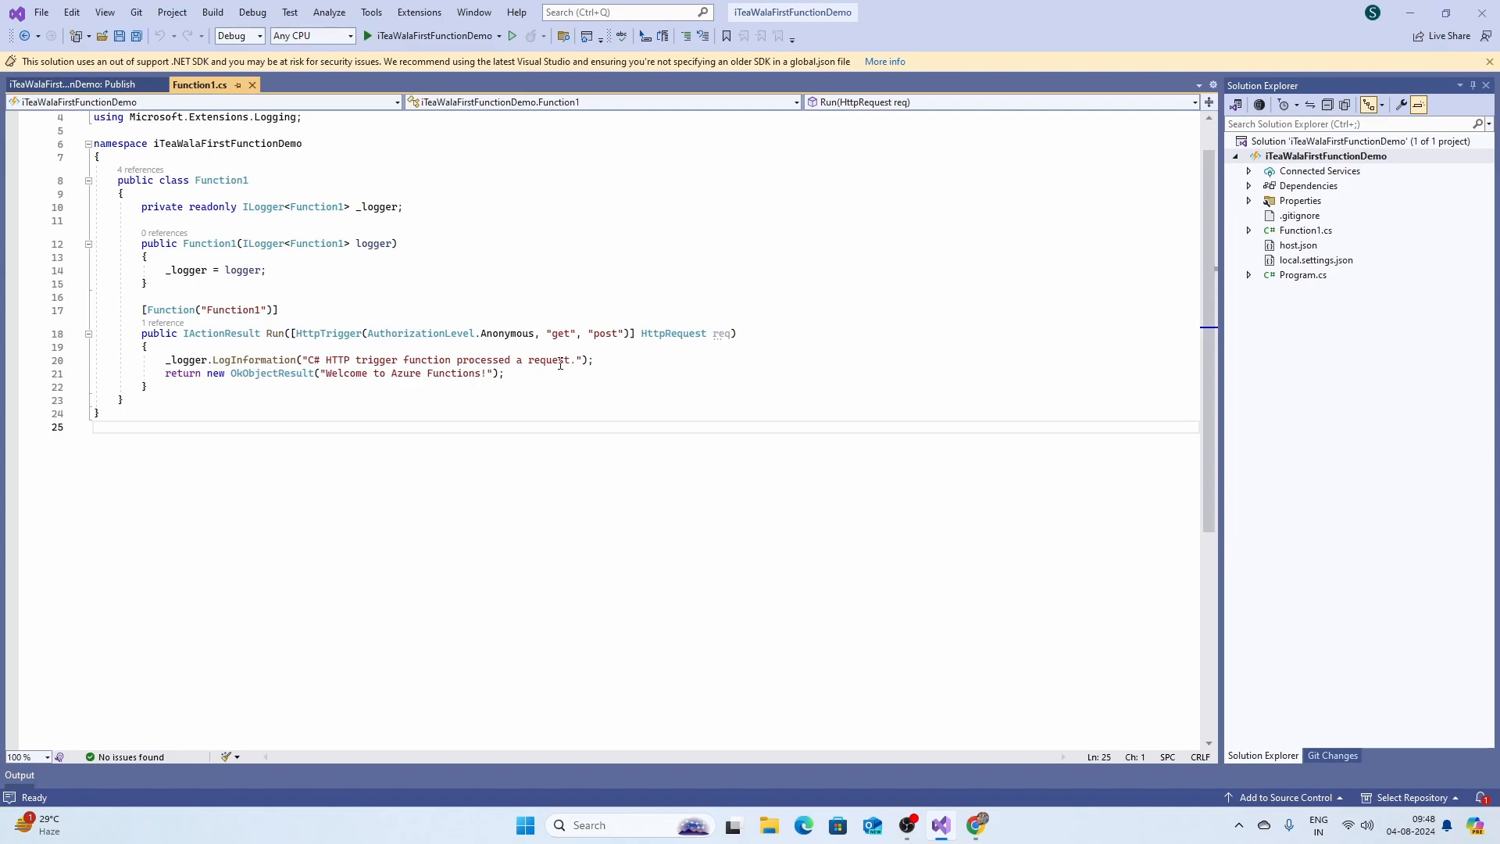
left_click_drag(547, 333, 618, 333)
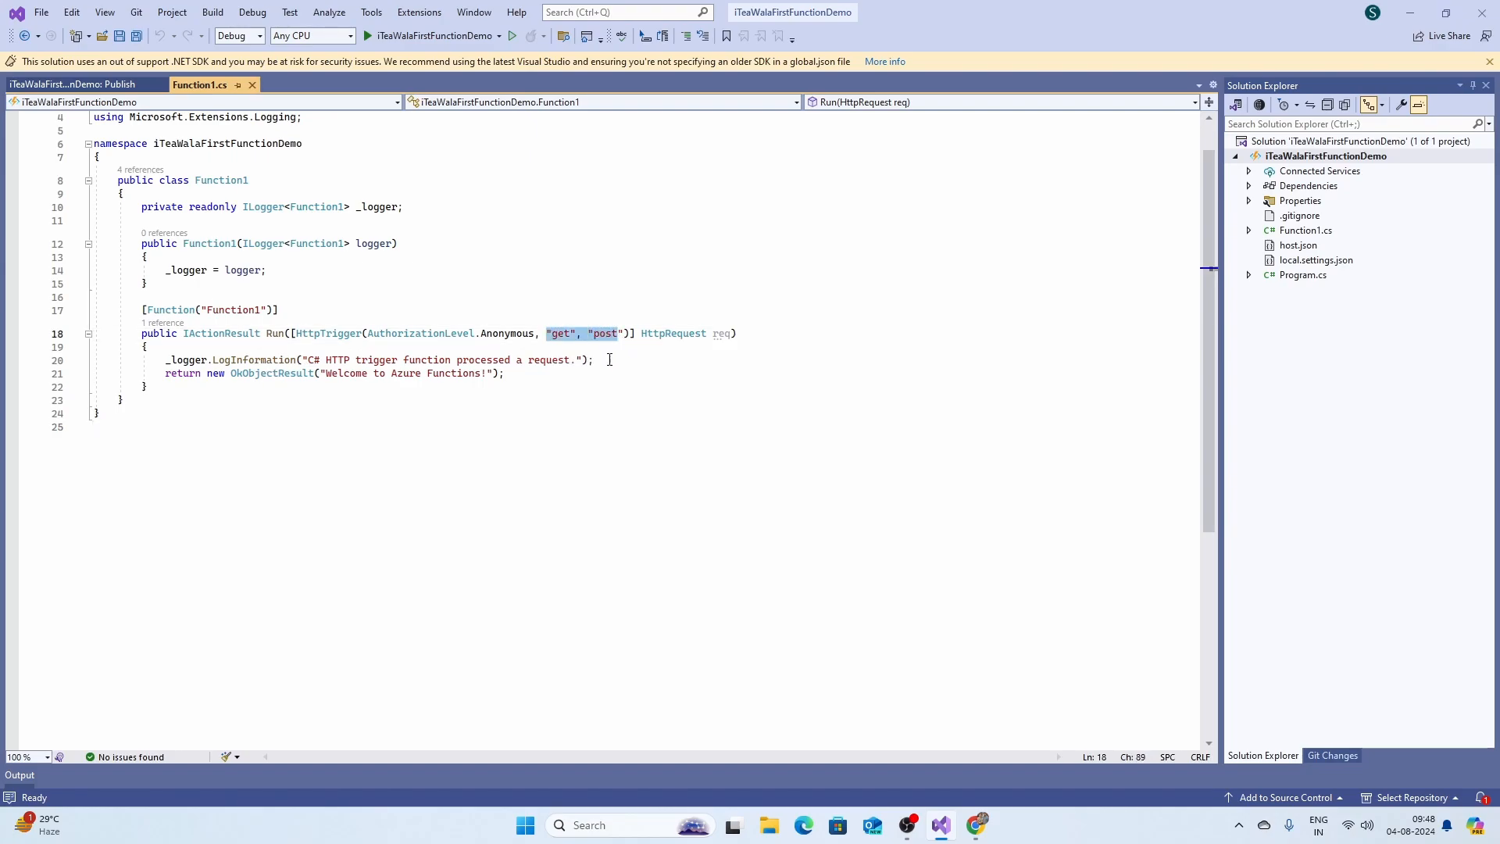
left_click(976, 825)
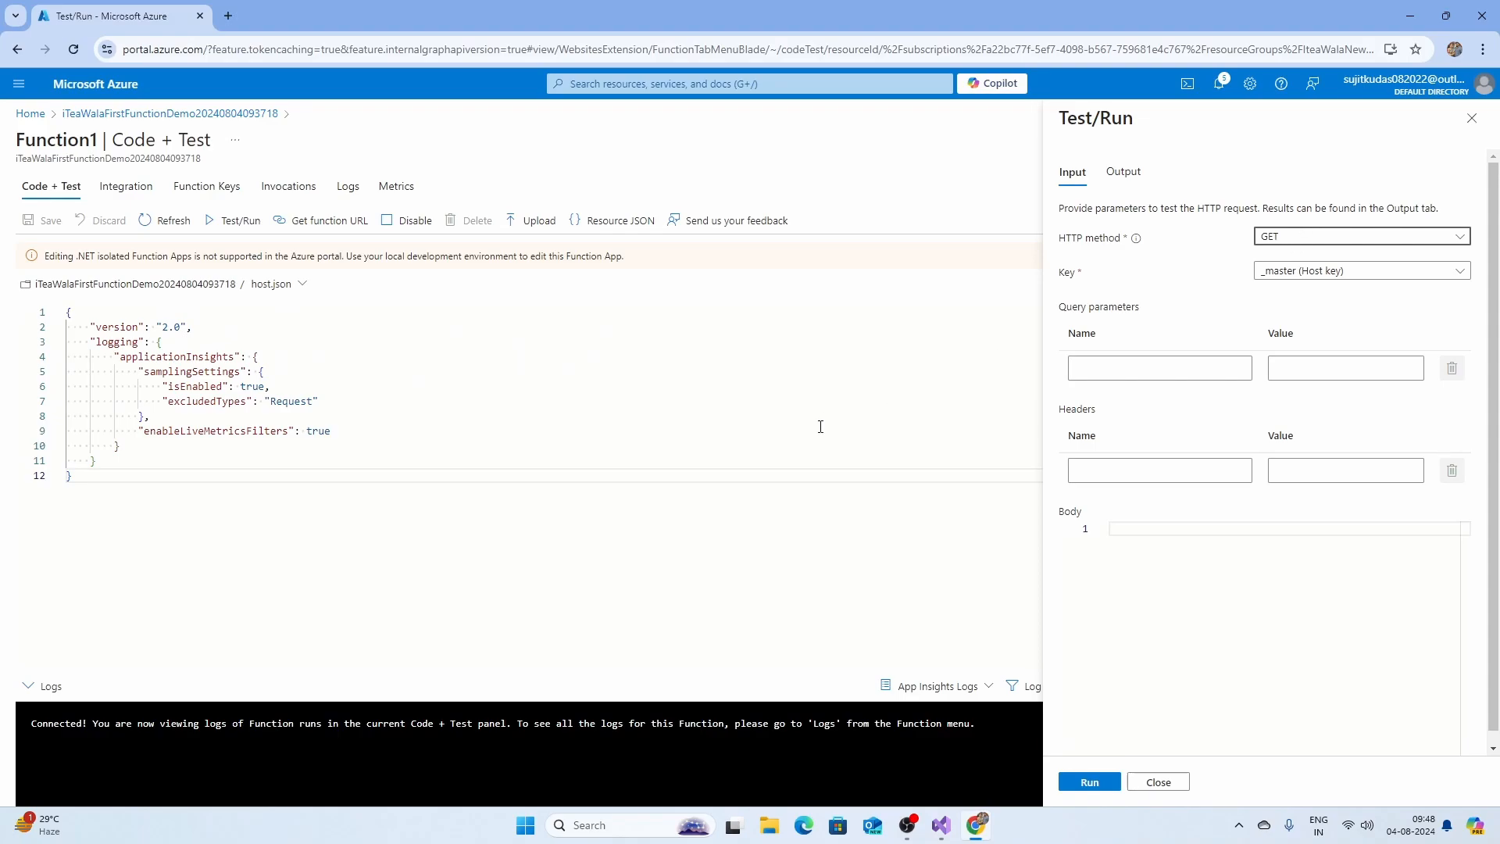
left_click(1087, 784)
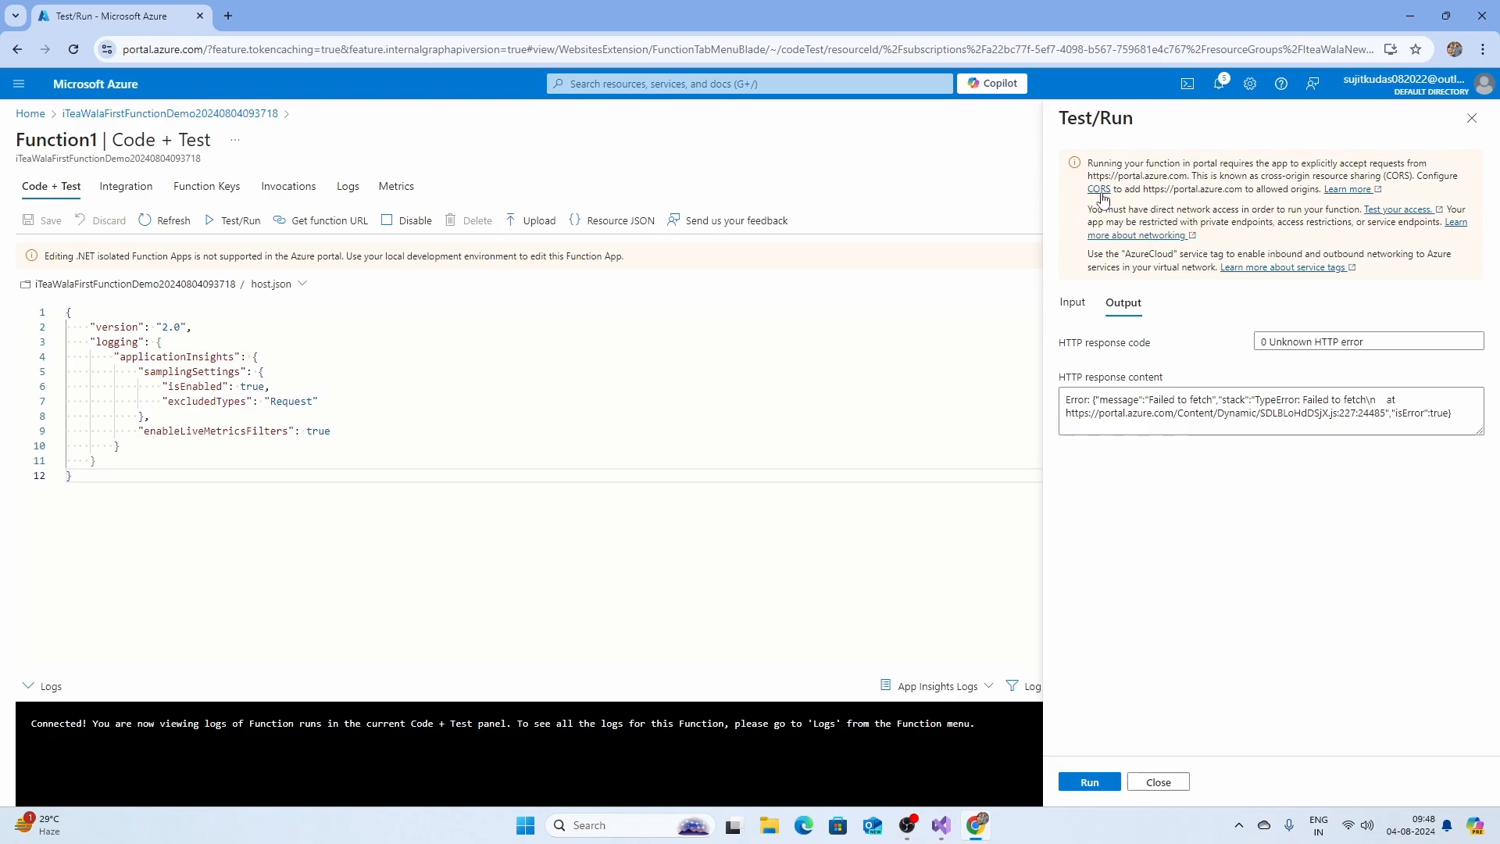
left_click_drag(1087, 175, 1188, 177)
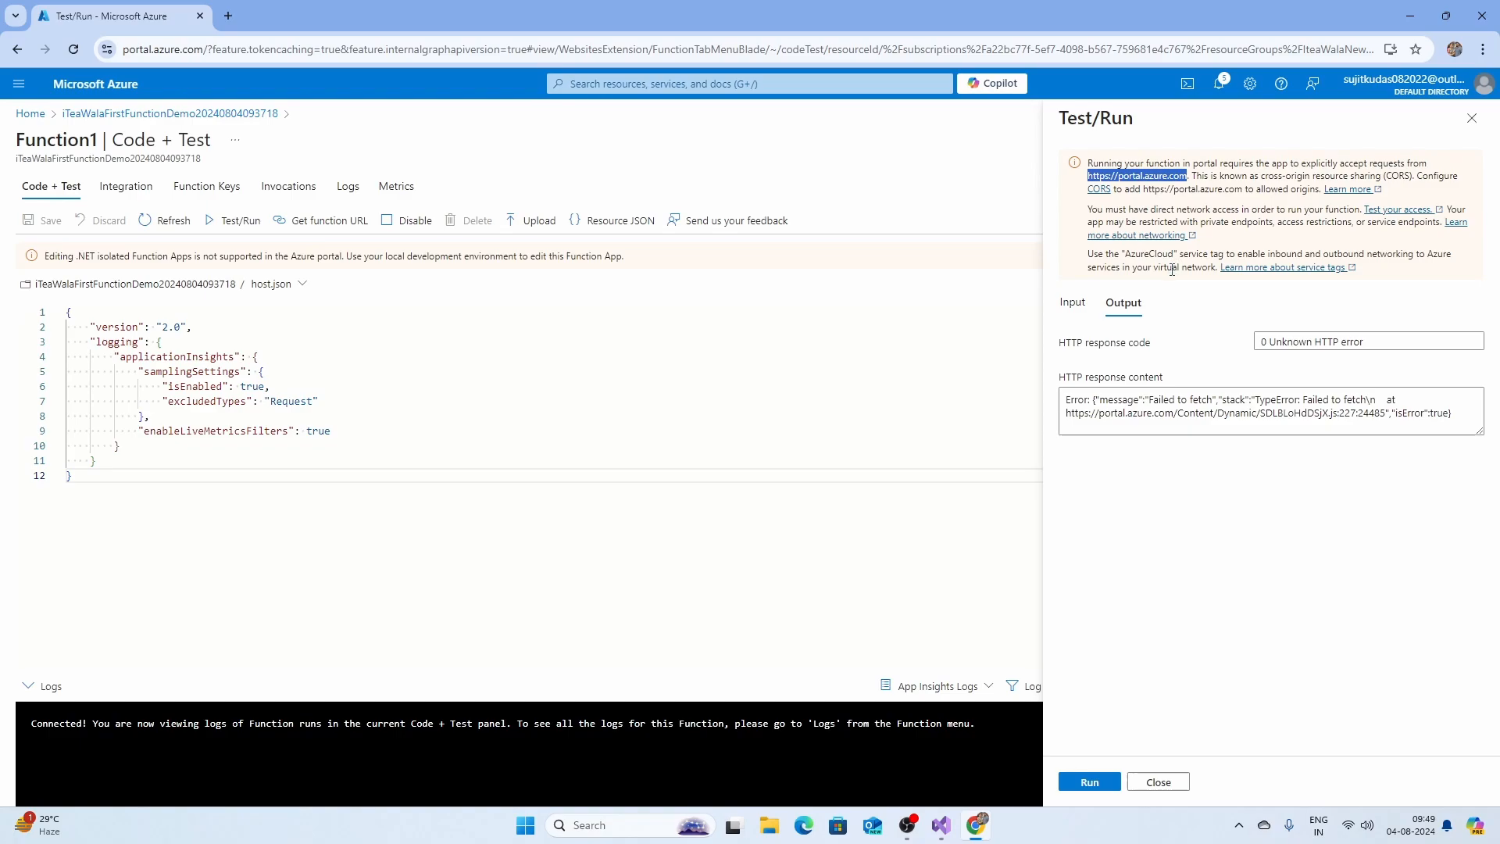
left_click(1098, 189)
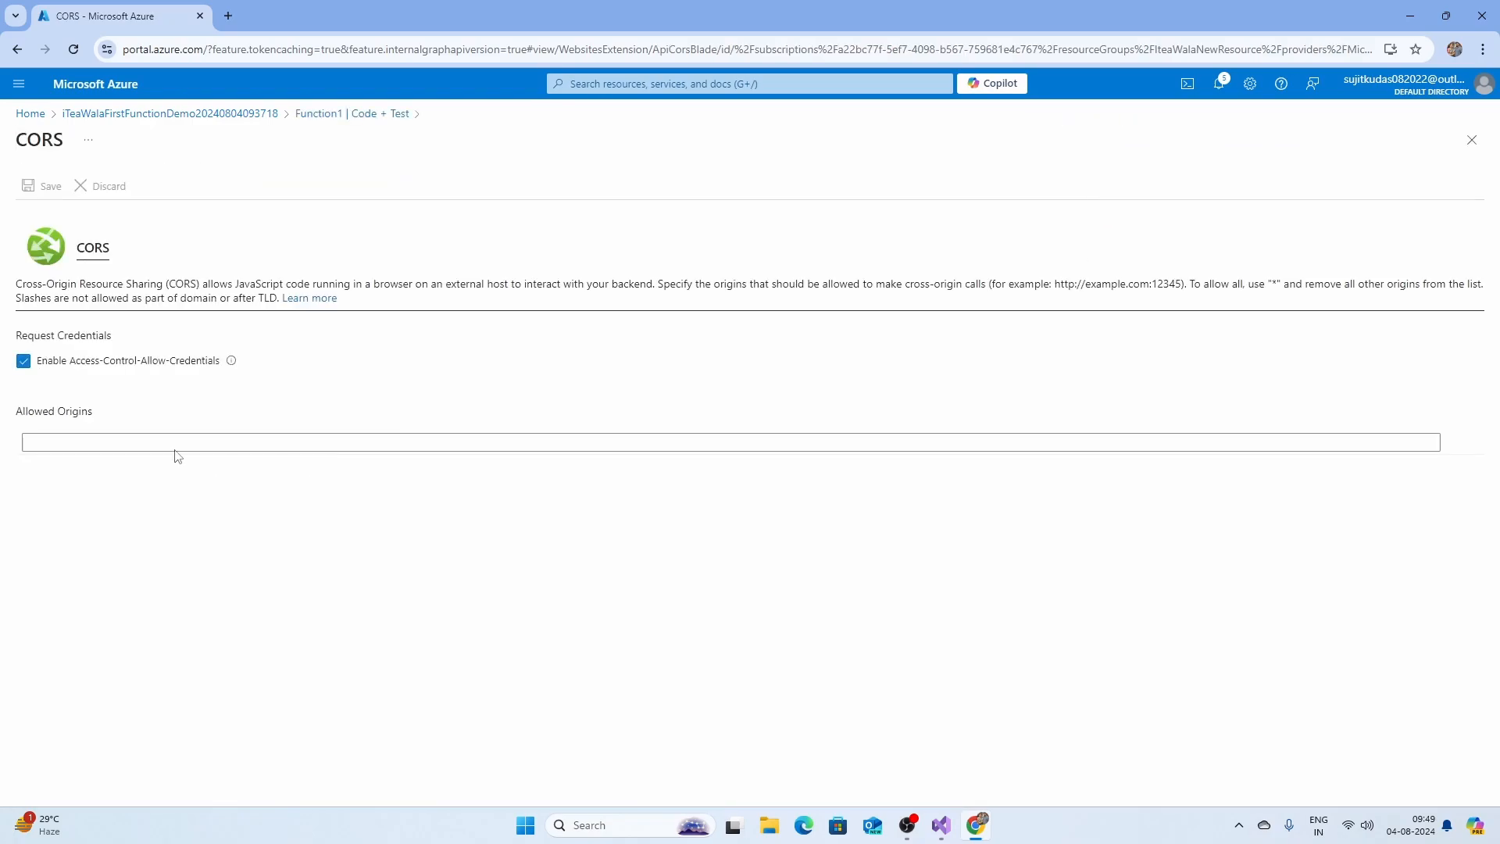
left_click(72, 446)
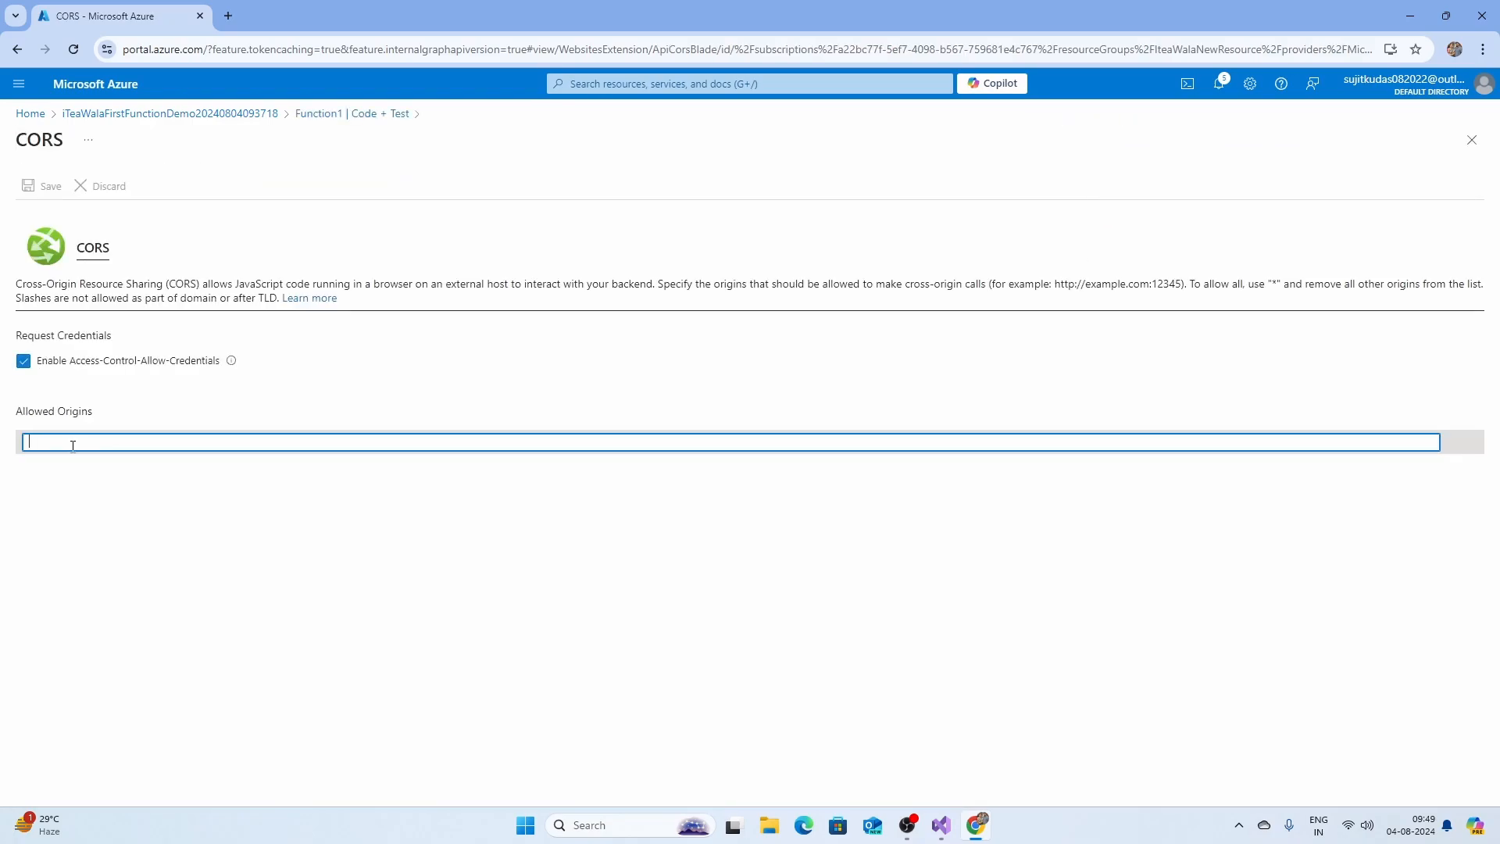
left_click(192, 530)
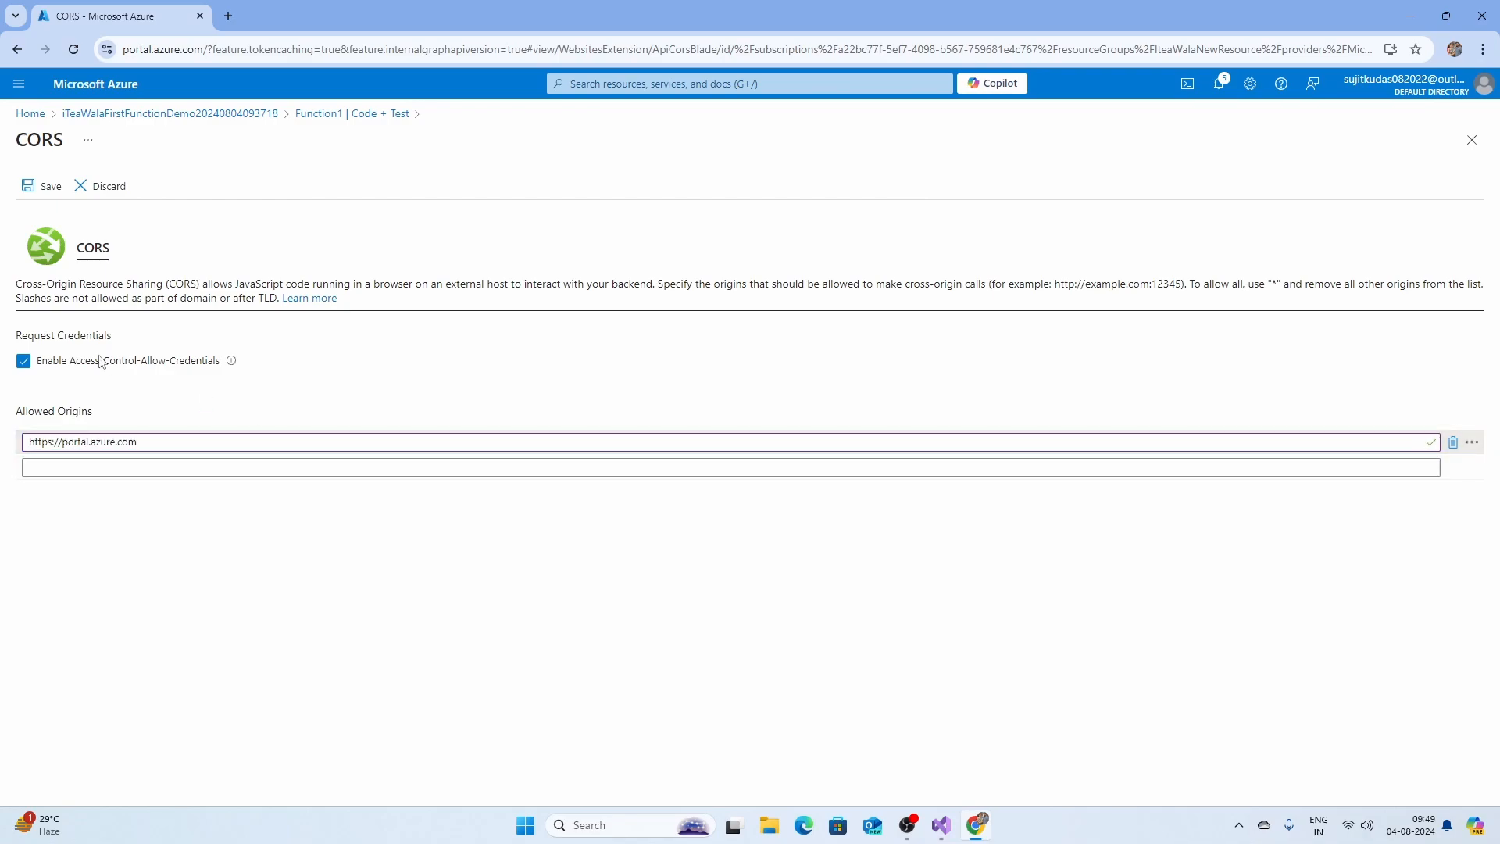
left_click(45, 186)
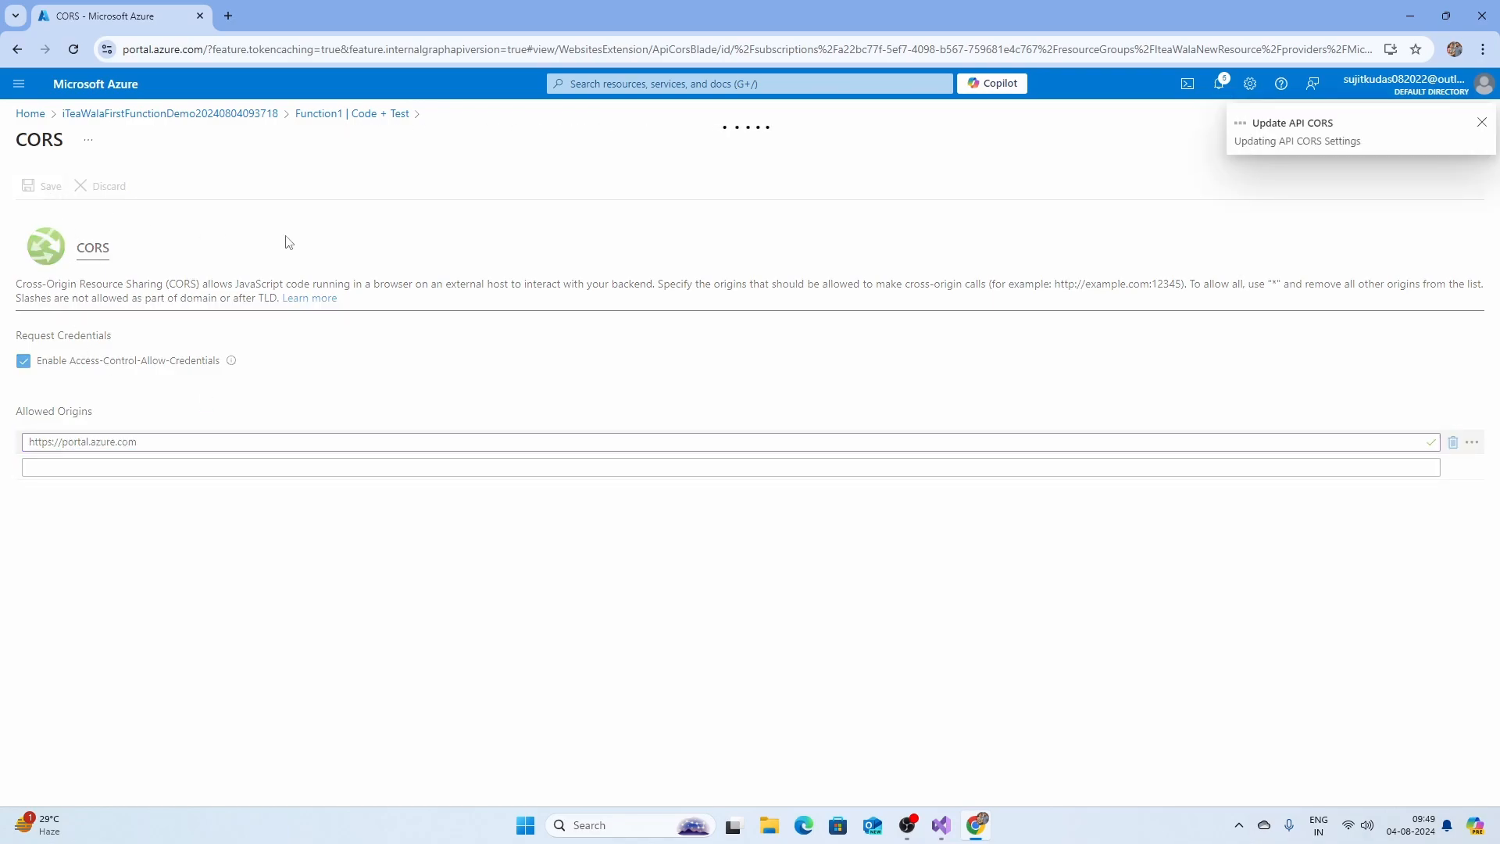
left_click(311, 115)
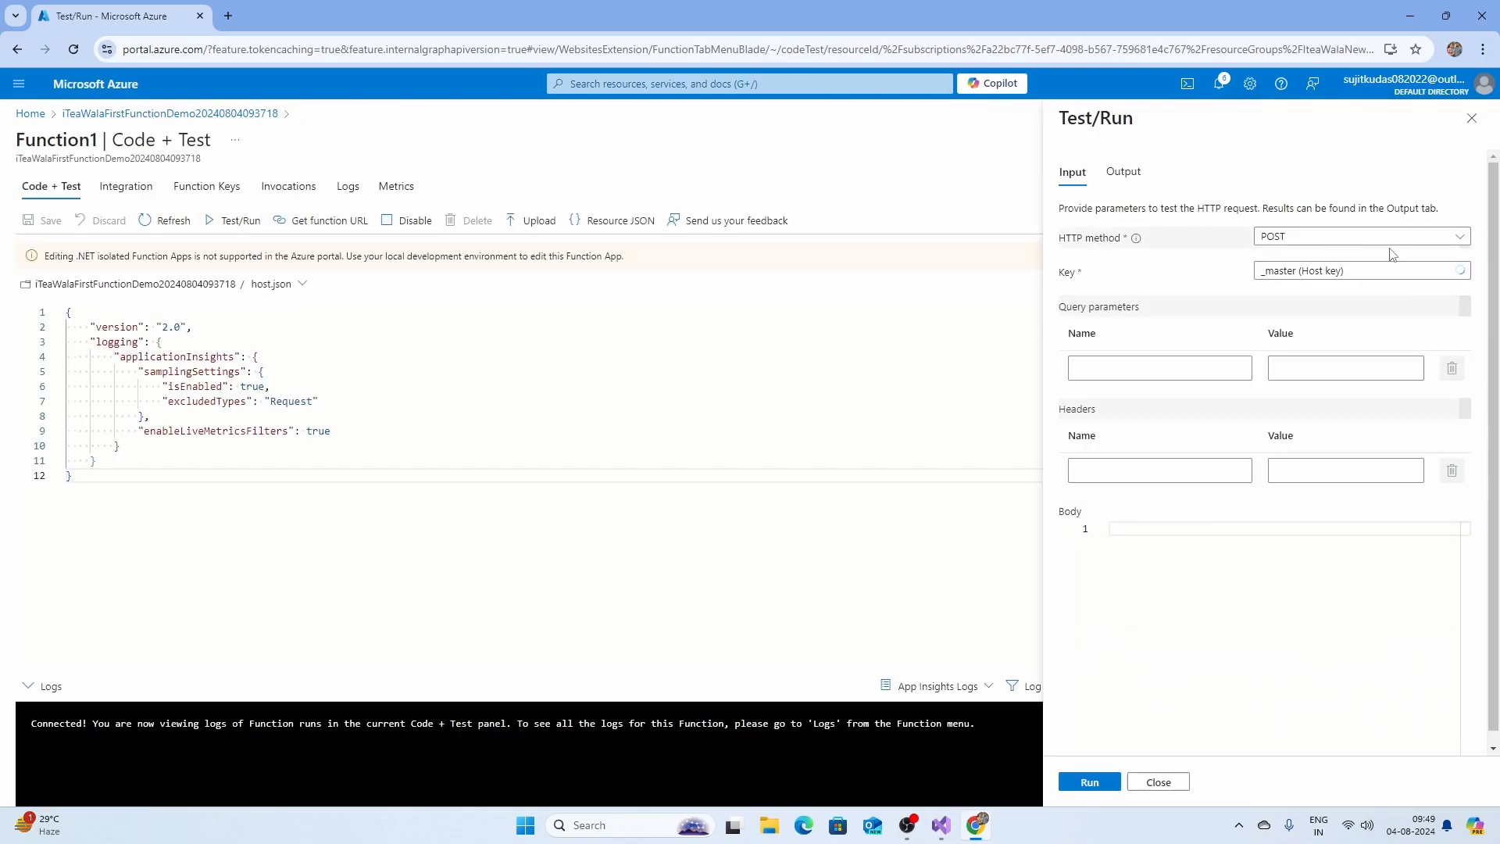
Rerun the Function1 test with GET and confirm 200 OK with "Welcome to Azure Functions!".
left_click(1282, 238)
left_click(1273, 265)
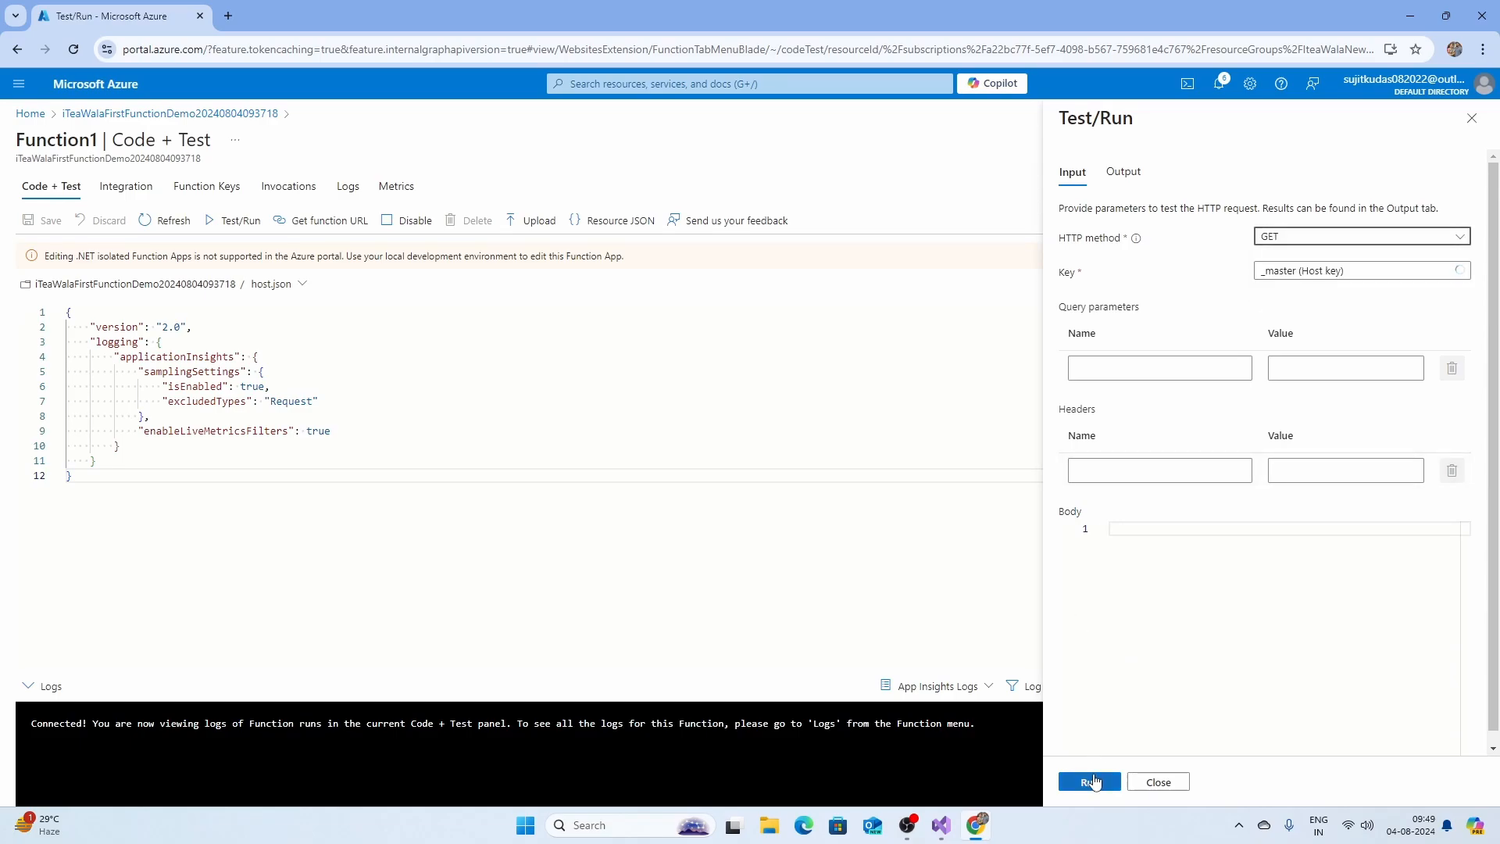
left_click(1092, 782)
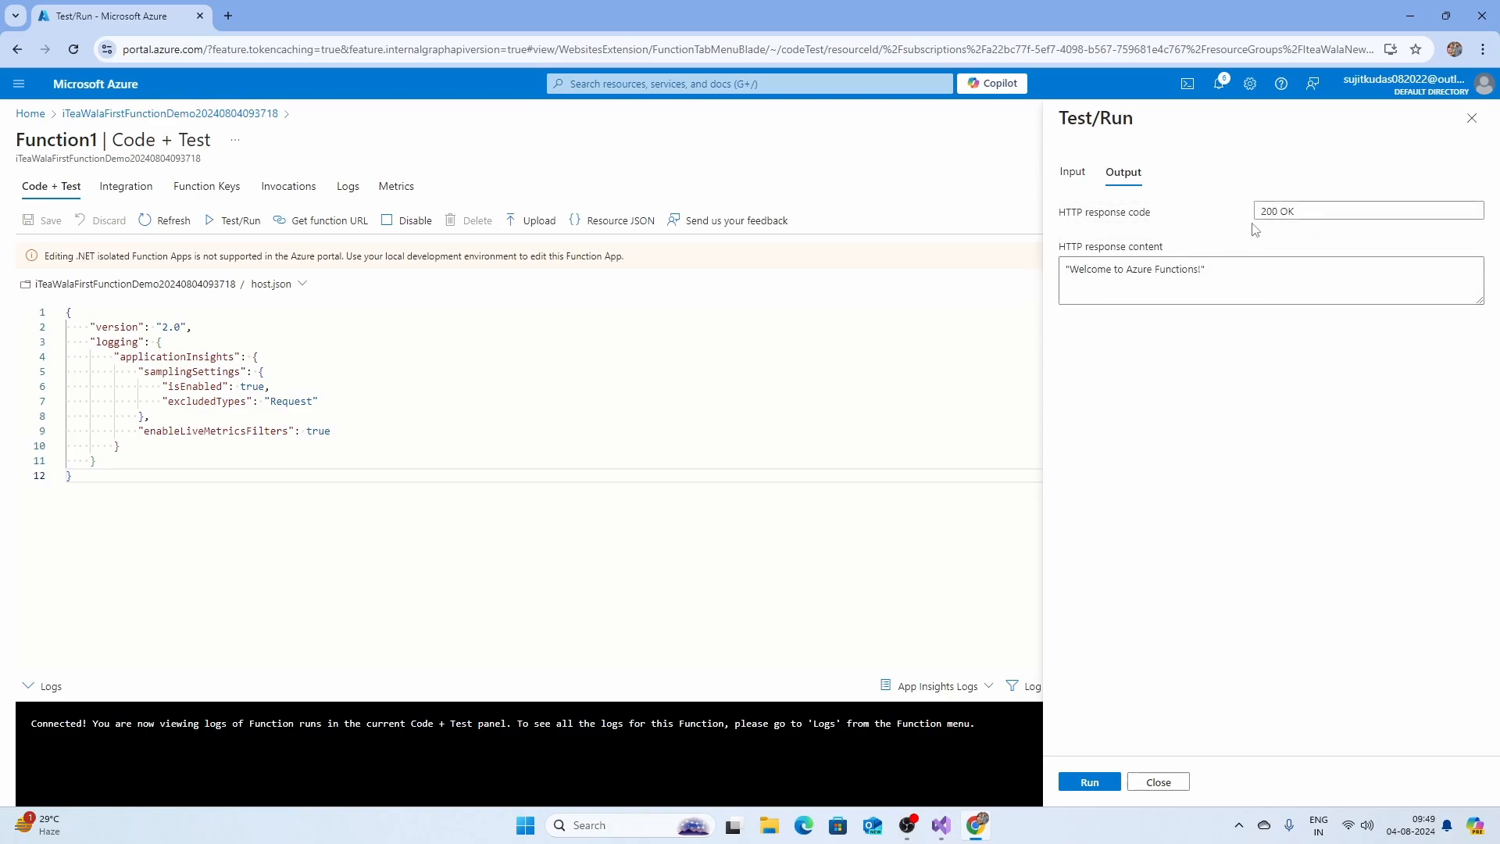
left_click_drag(1075, 271, 1192, 266)
left_click(1199, 290)
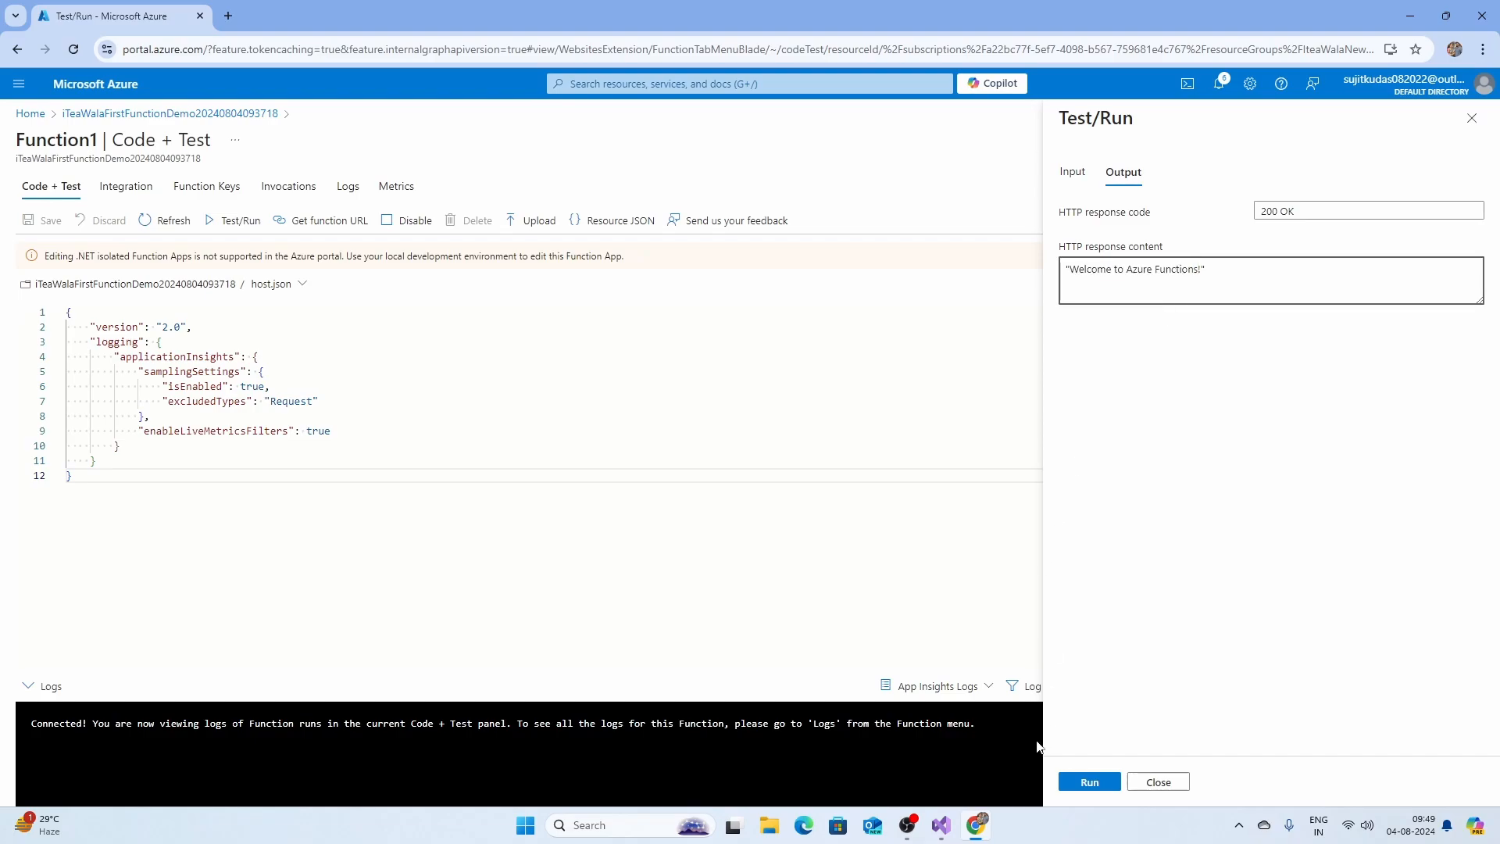
left_click(944, 828)
Change Function1's response to "Welcome to iTea Wala First Demo Function!".
left_click(554, 405)
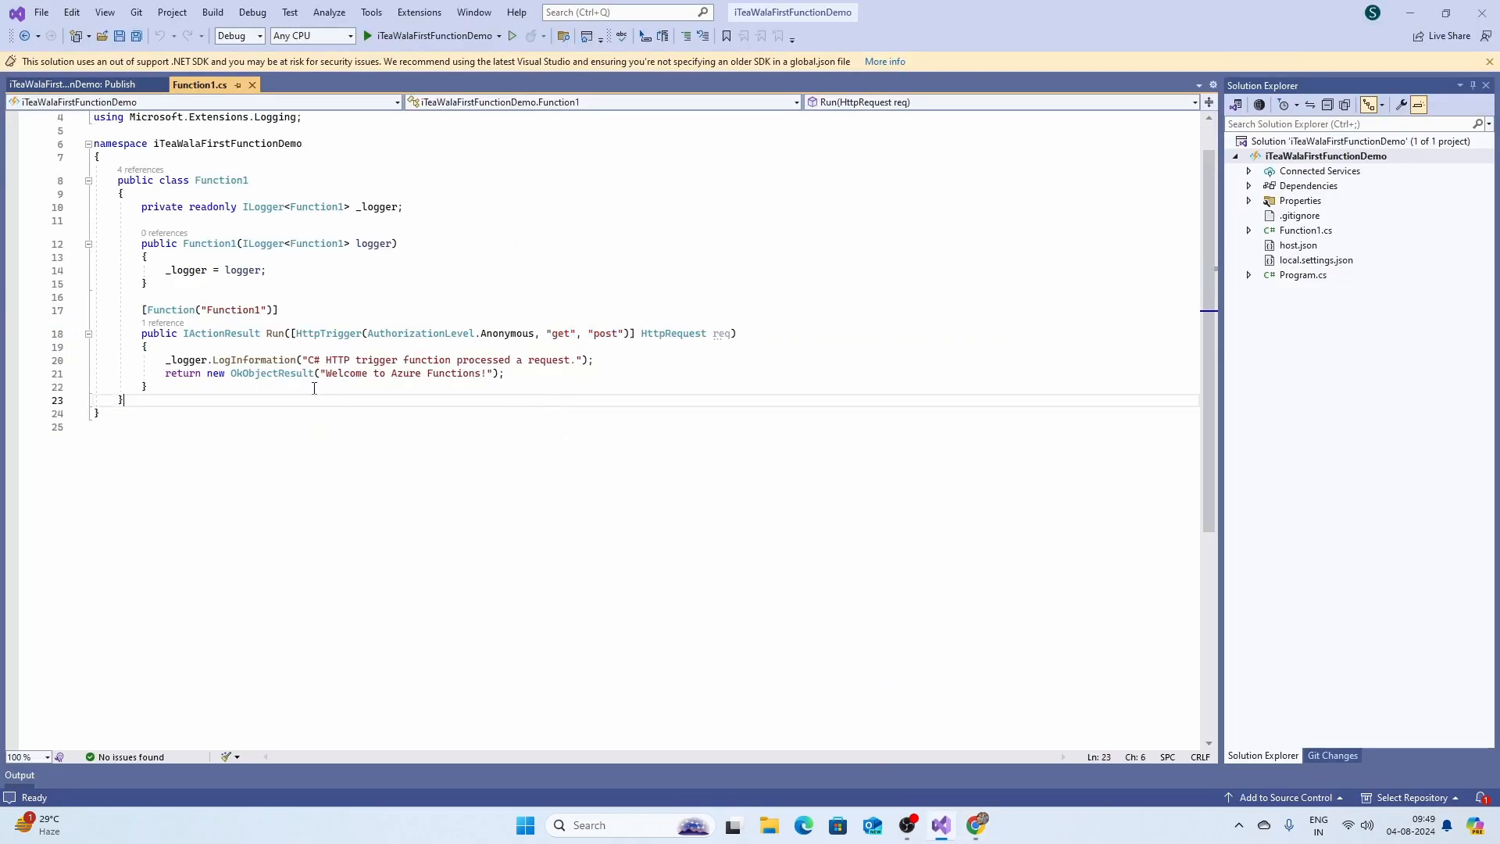
left_click_drag(326, 374, 480, 381)
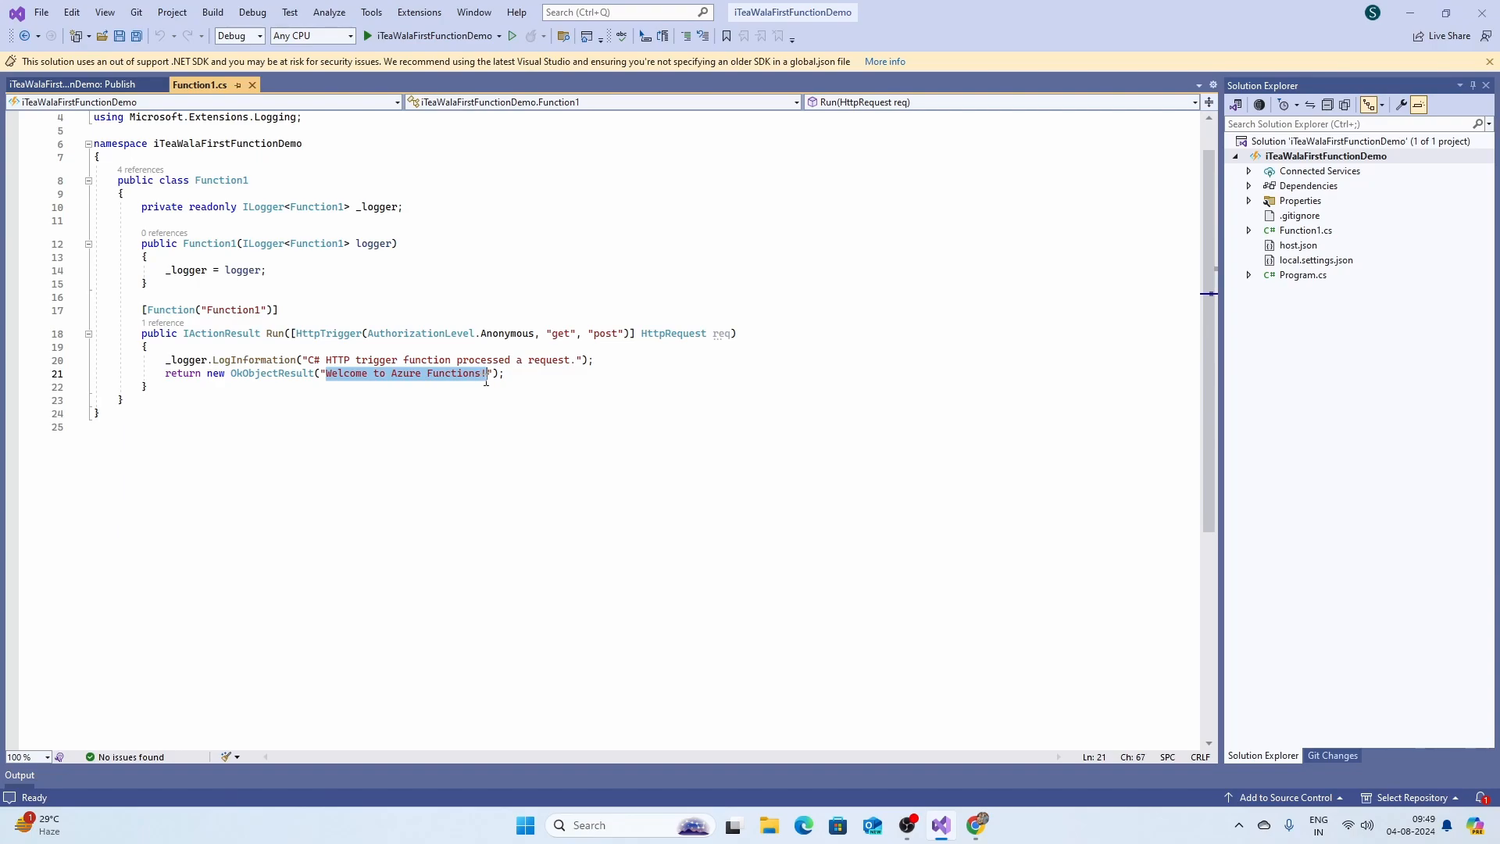
left_click(490, 428)
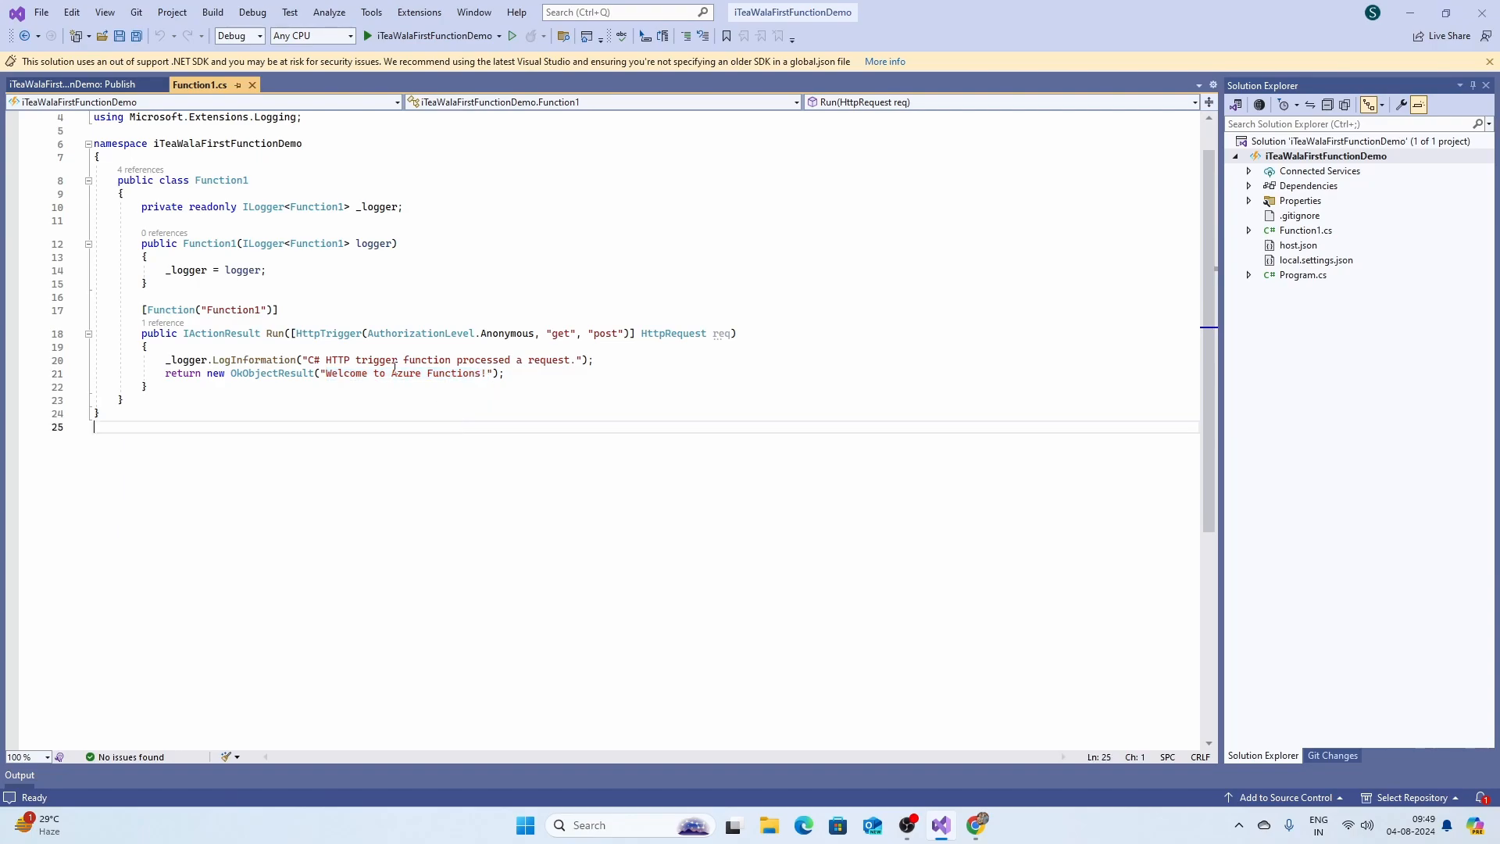
left_click_drag(392, 372, 489, 373)
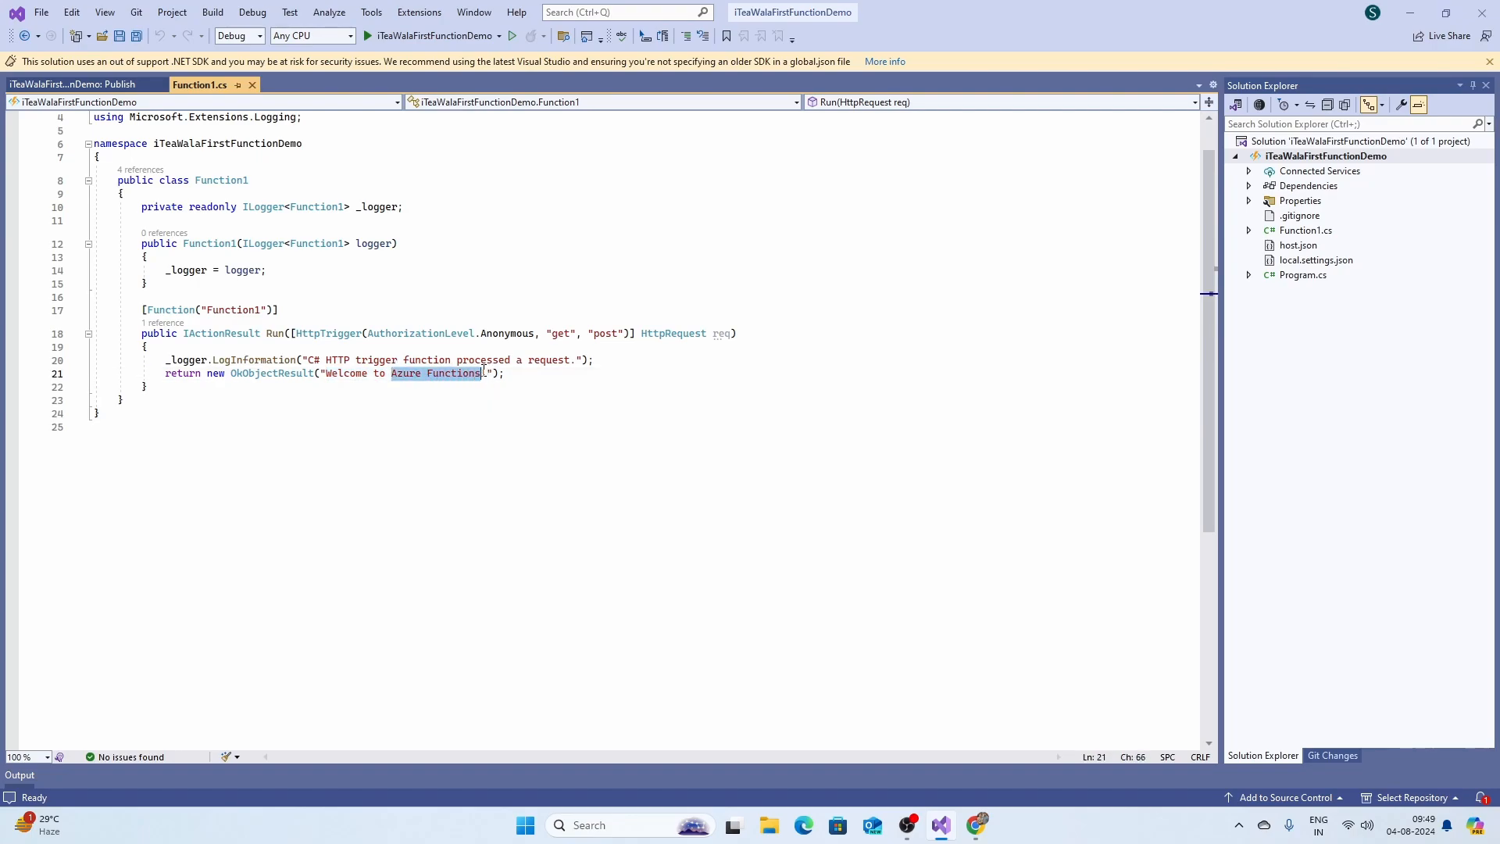
type("Itea")
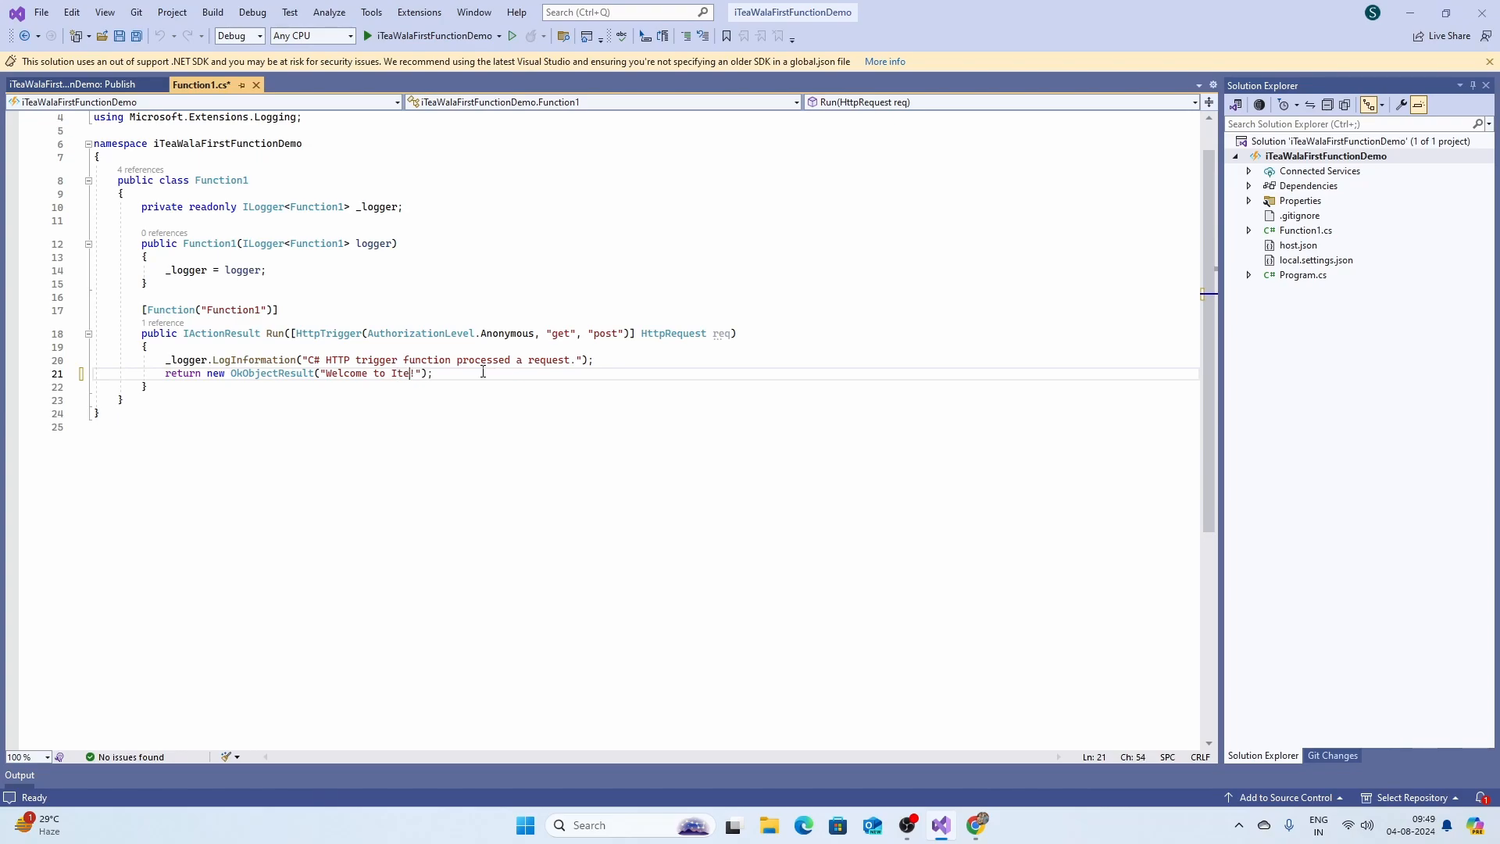
key("BackSpace")
key("BackSpace")
key("BackSpace")
type("iTea Wala")
key("BackSpace")
type("First Demo Function")
Remove "post" so Function1 accepts only GET, and save the code.
left_click(576, 334)
left_click_drag(576, 337, 621, 338)
key("Delete")
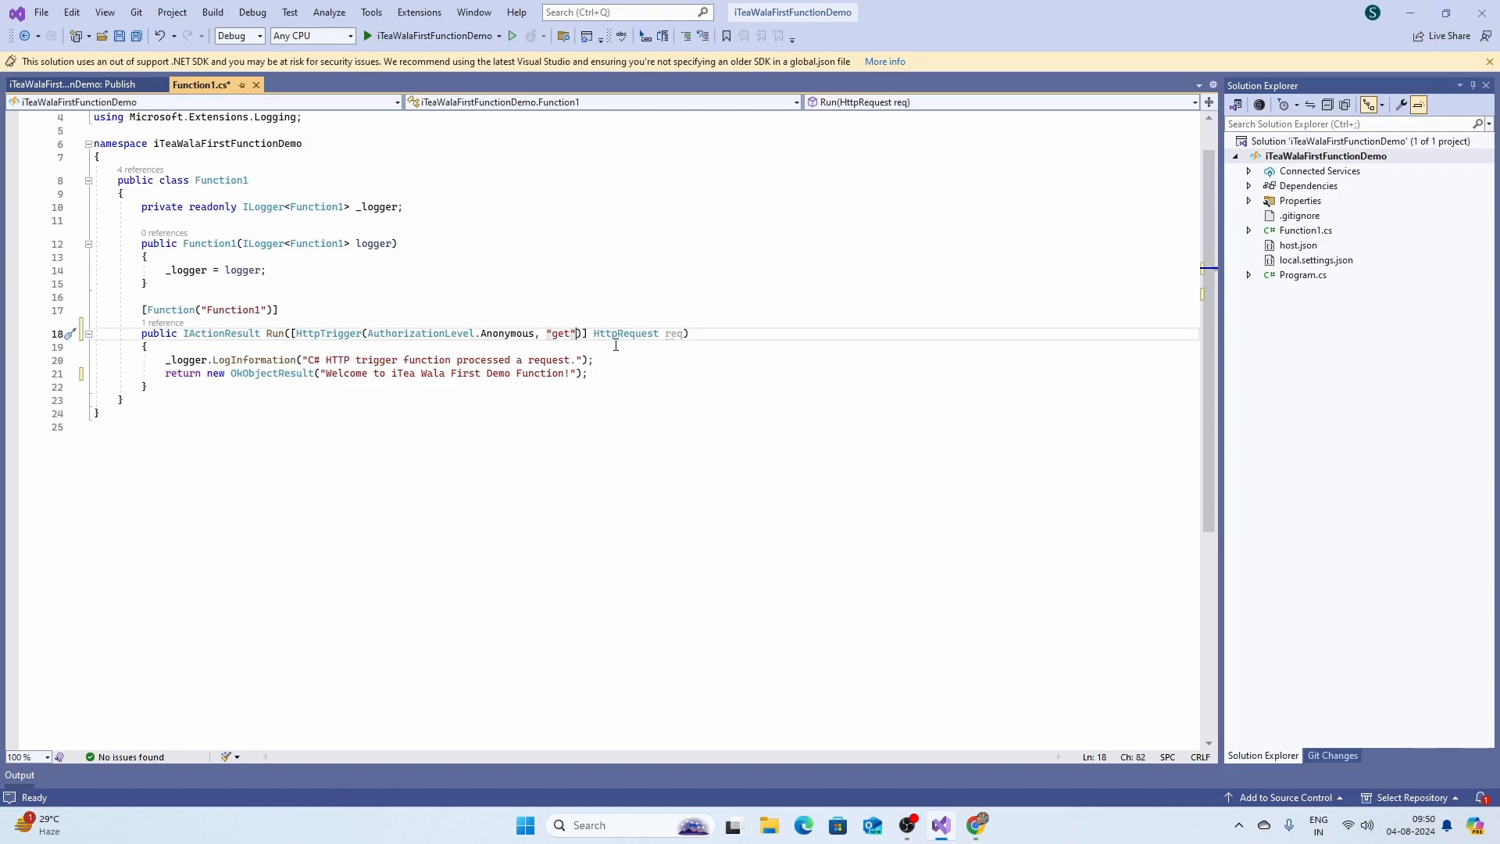
key("ctrl+s")
left_click(73, 84)
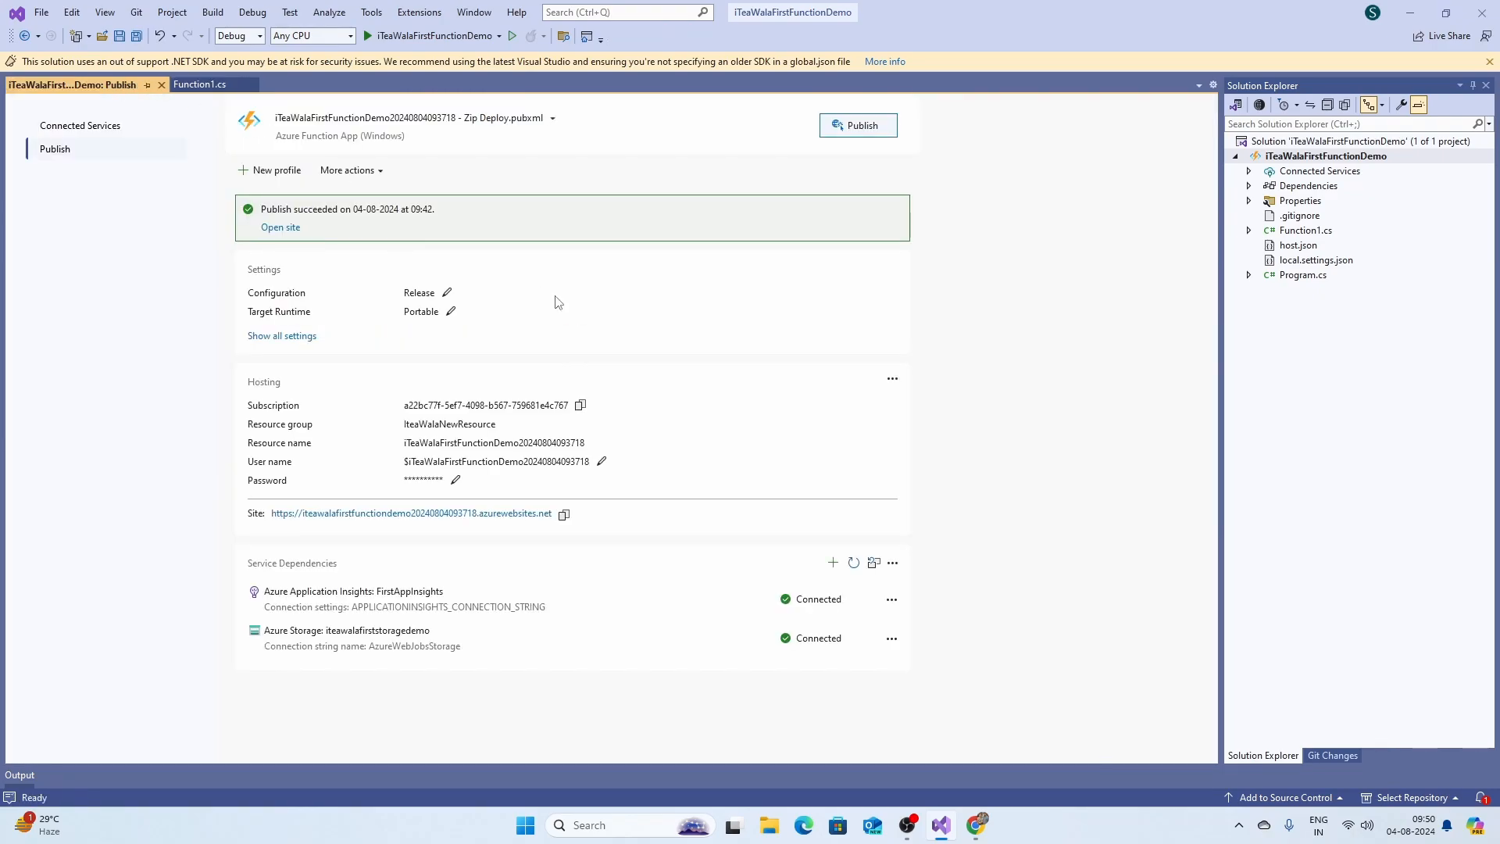
Republish the updated function app from Visual Studio, then return to the Azure portal in Chrome.
left_click(850, 126)
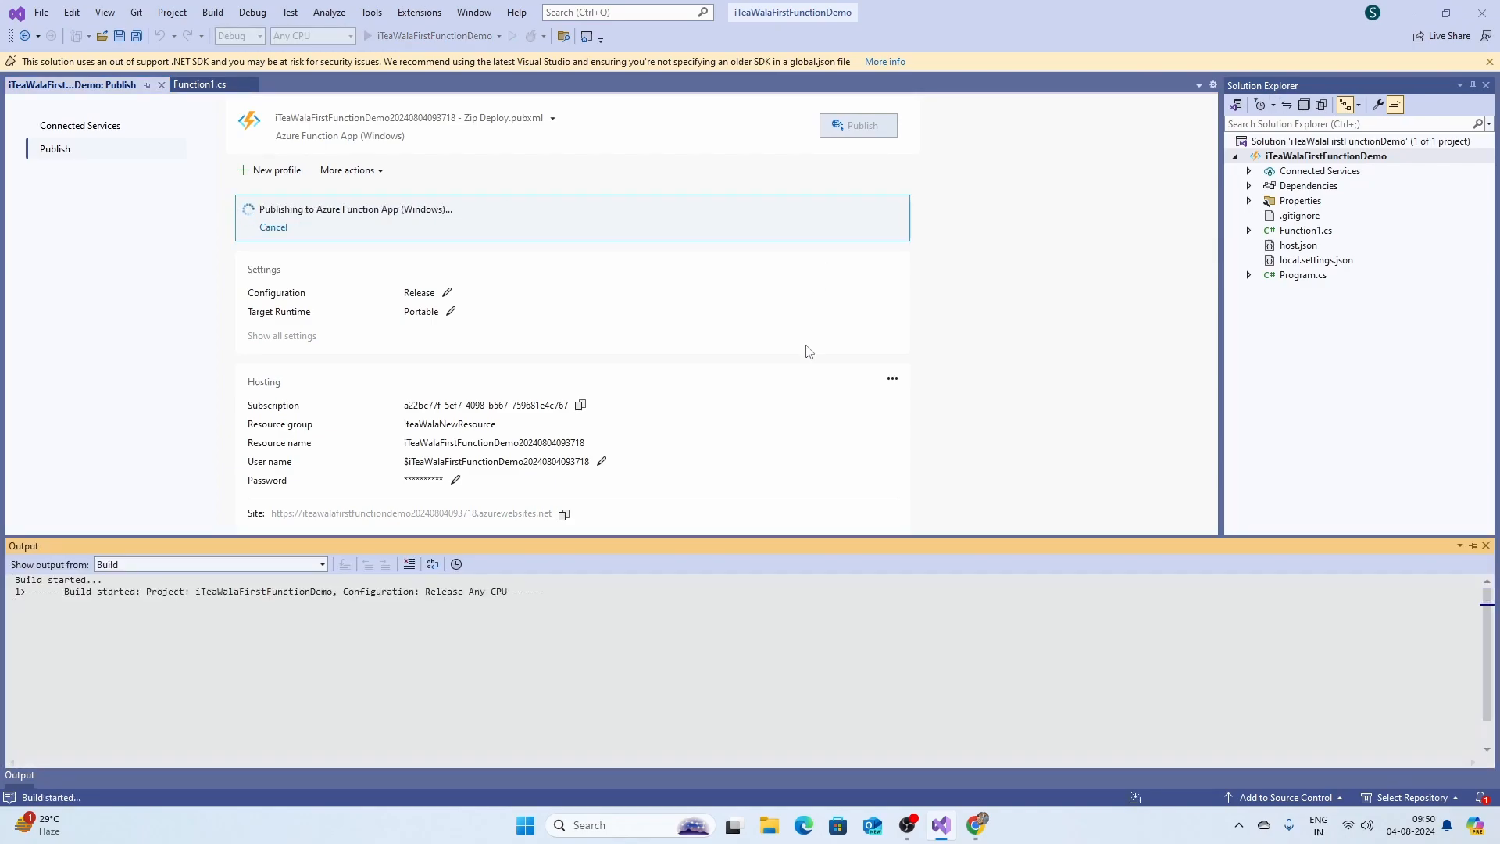
scroll(394, 693, "down", 2)
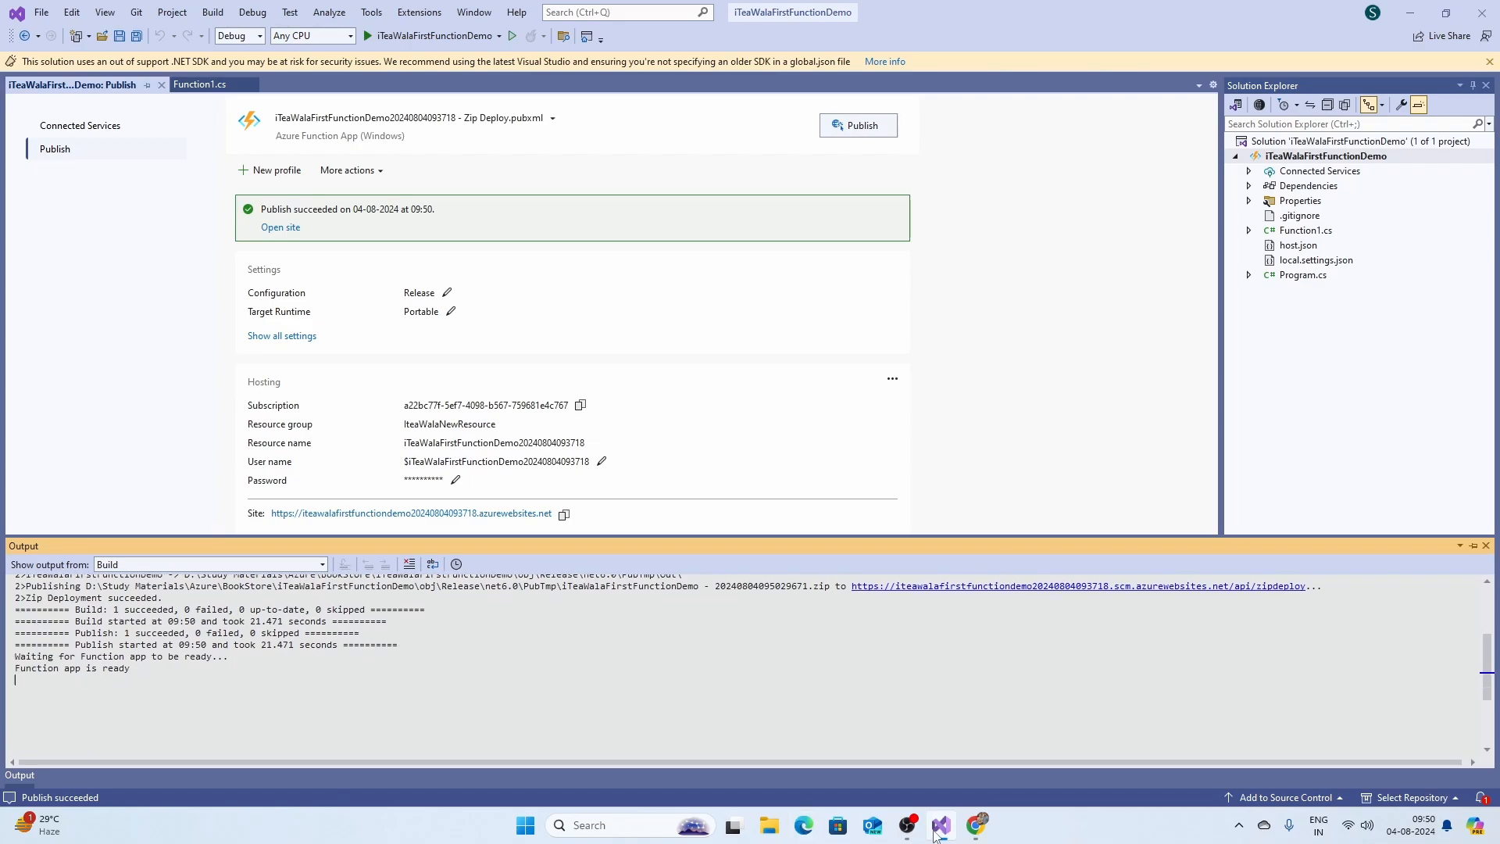
left_click(977, 828)
Refresh Function1 and run a GET test against the republished function.
key("Escape")
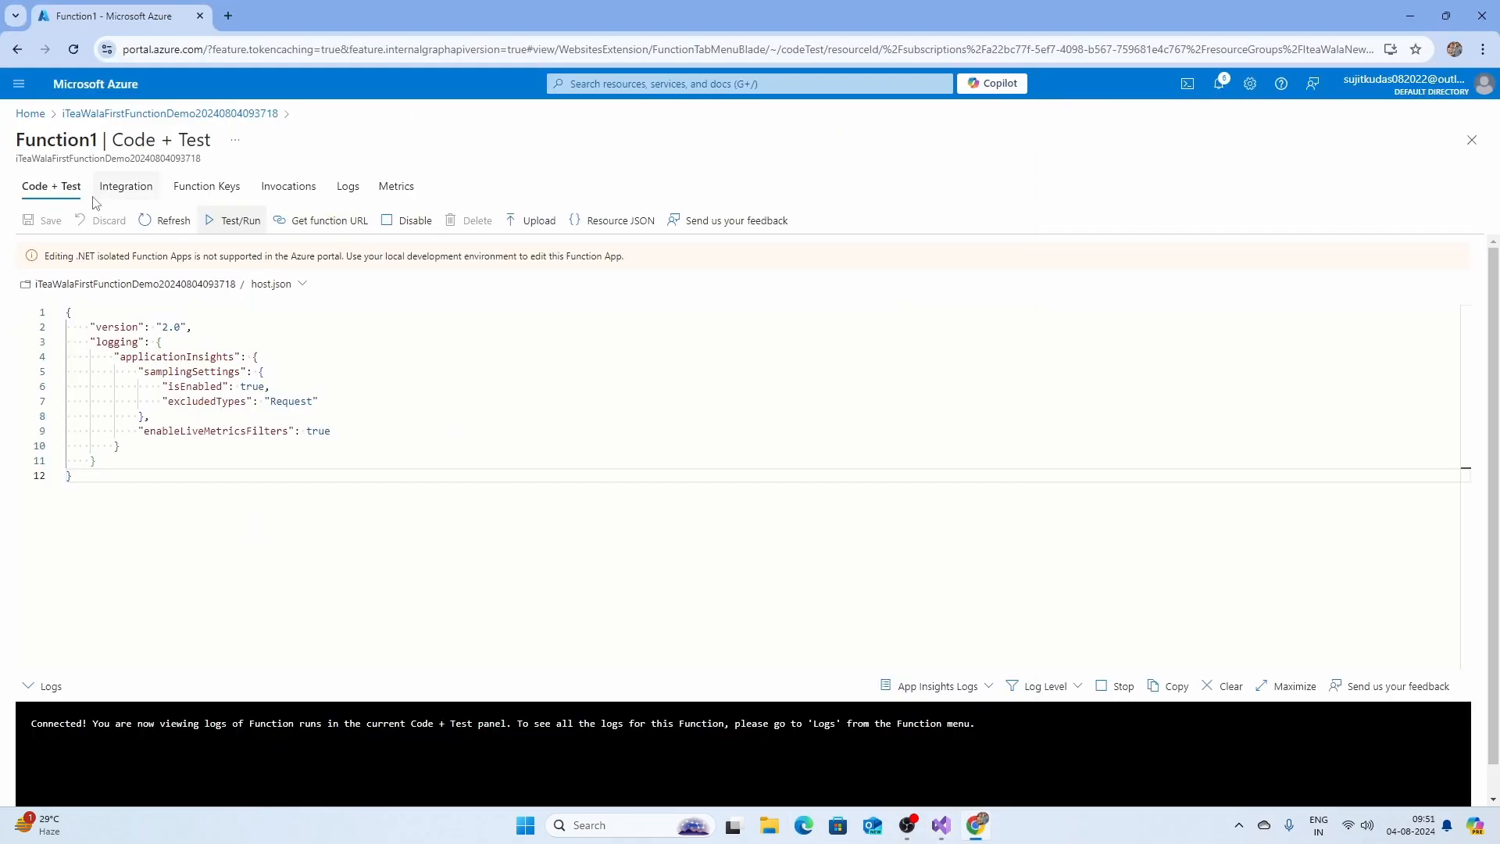
left_click(165, 220)
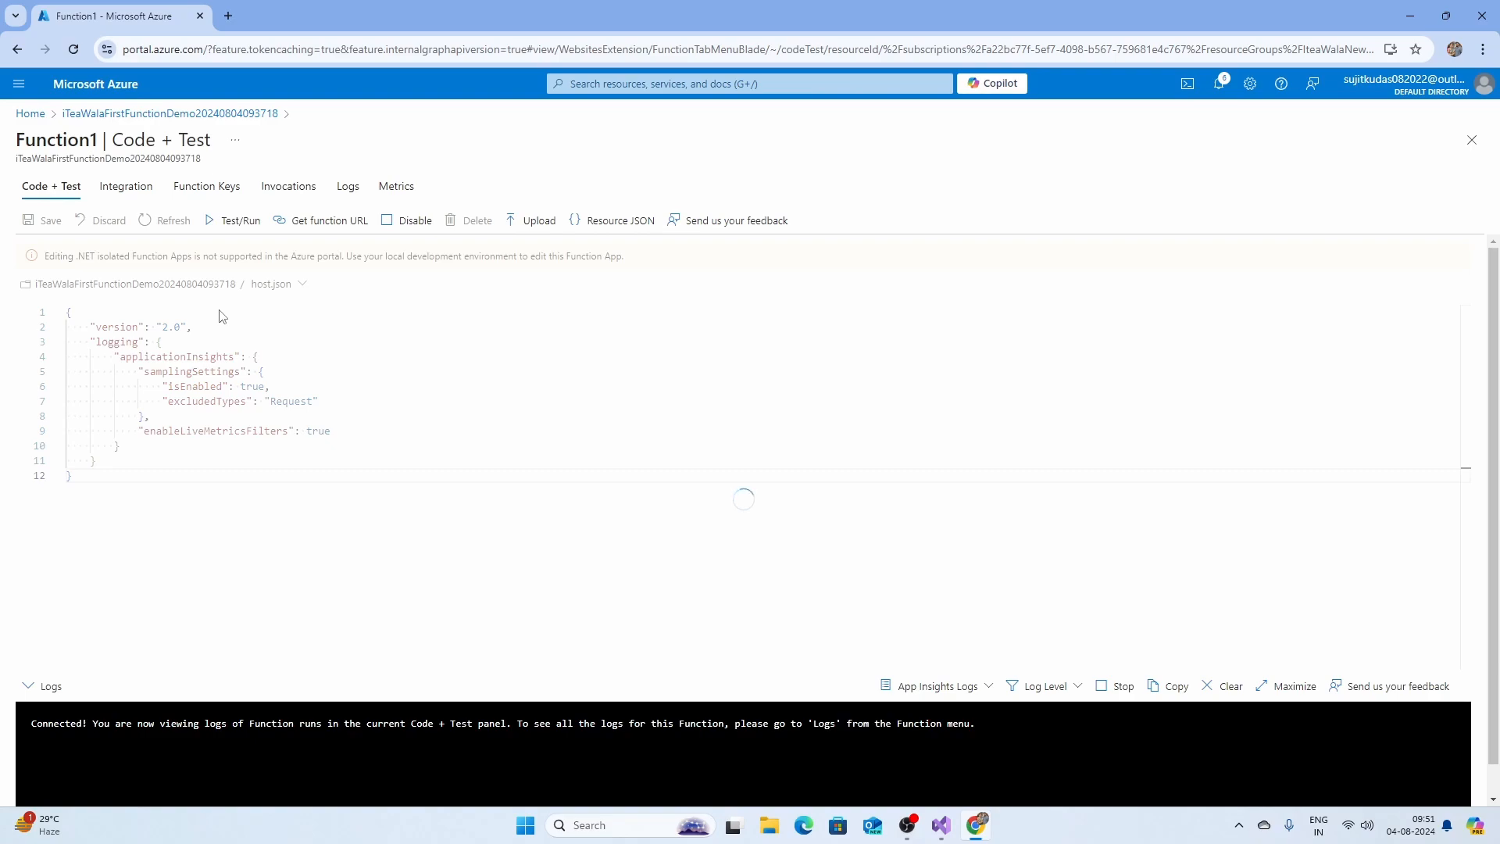
left_click(233, 220)
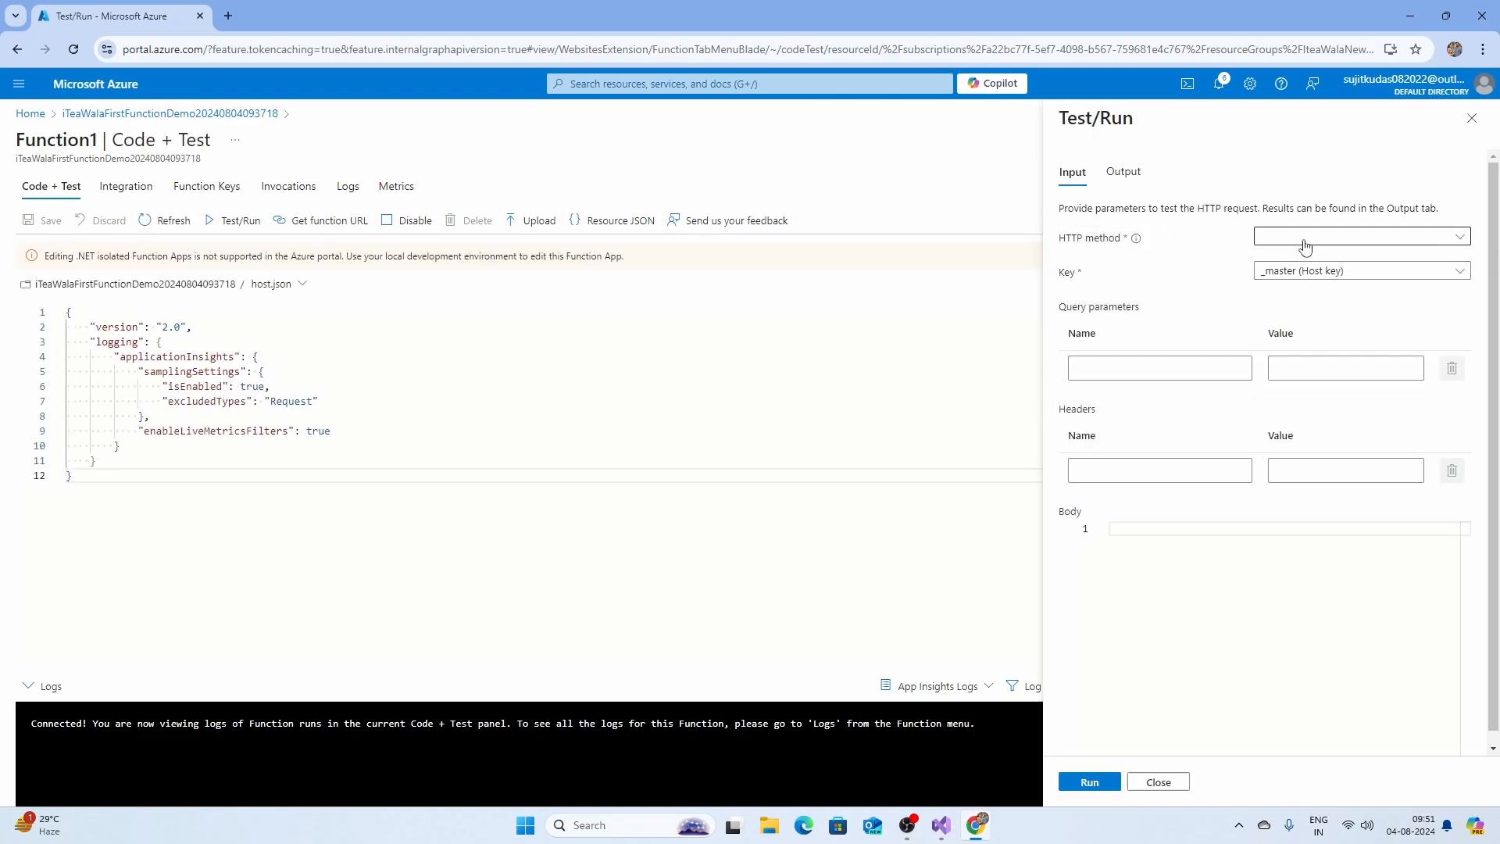
left_click(1298, 237)
left_click(1299, 263)
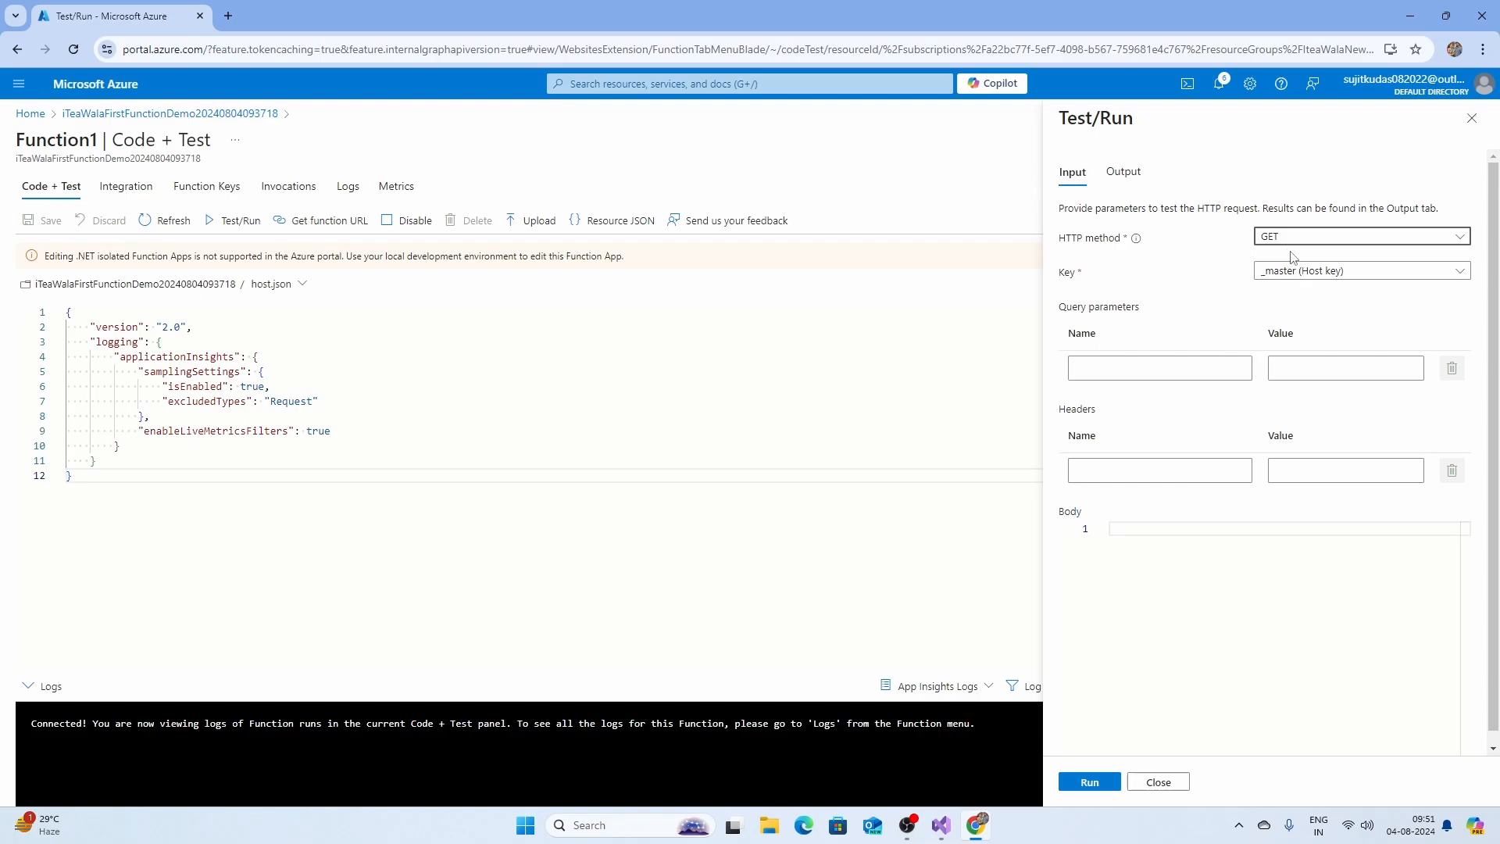
left_click(1282, 238)
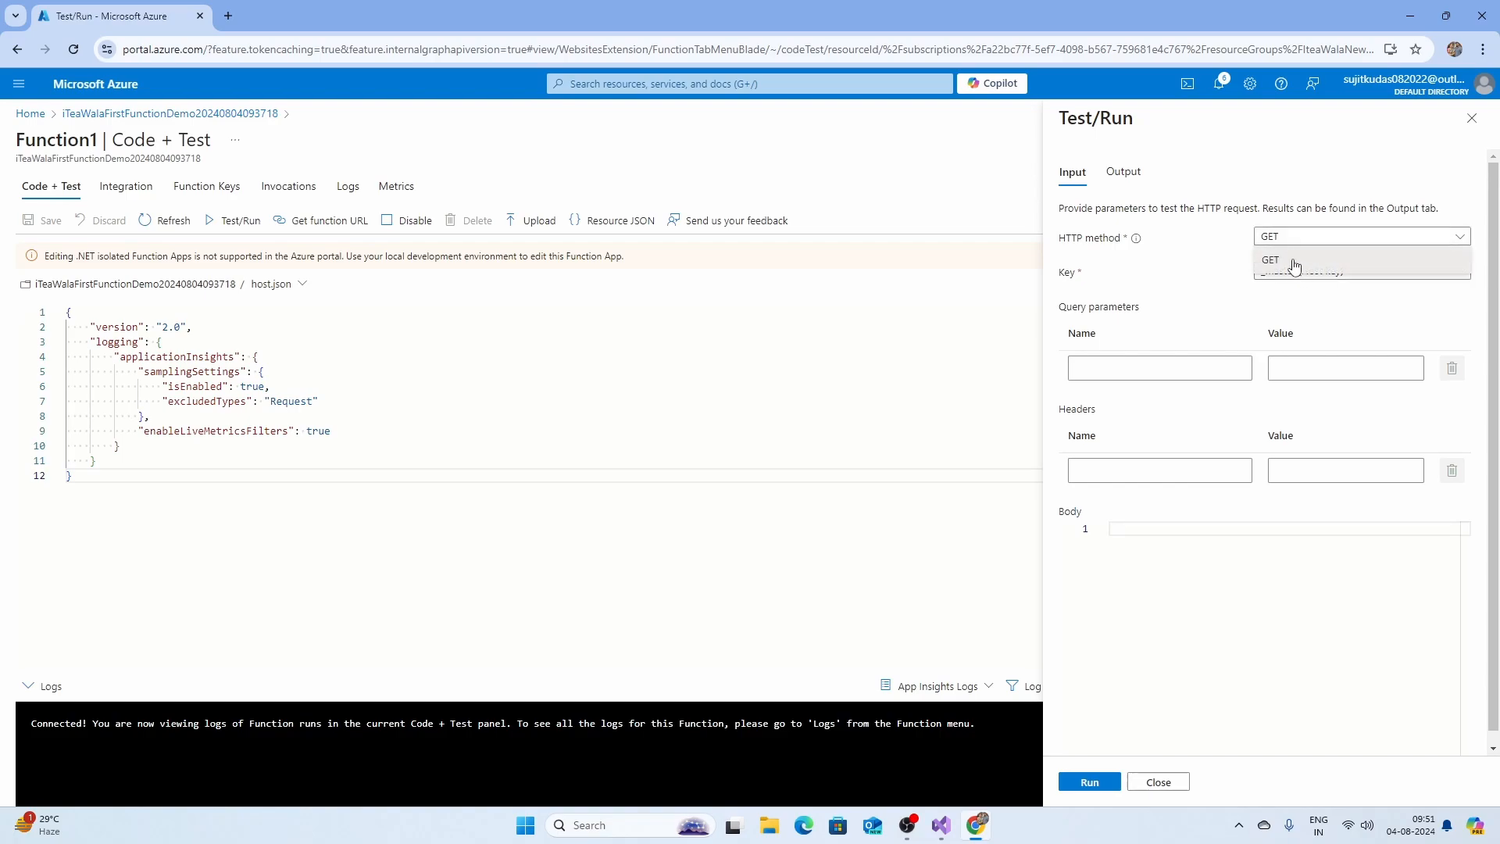
left_click(1294, 262)
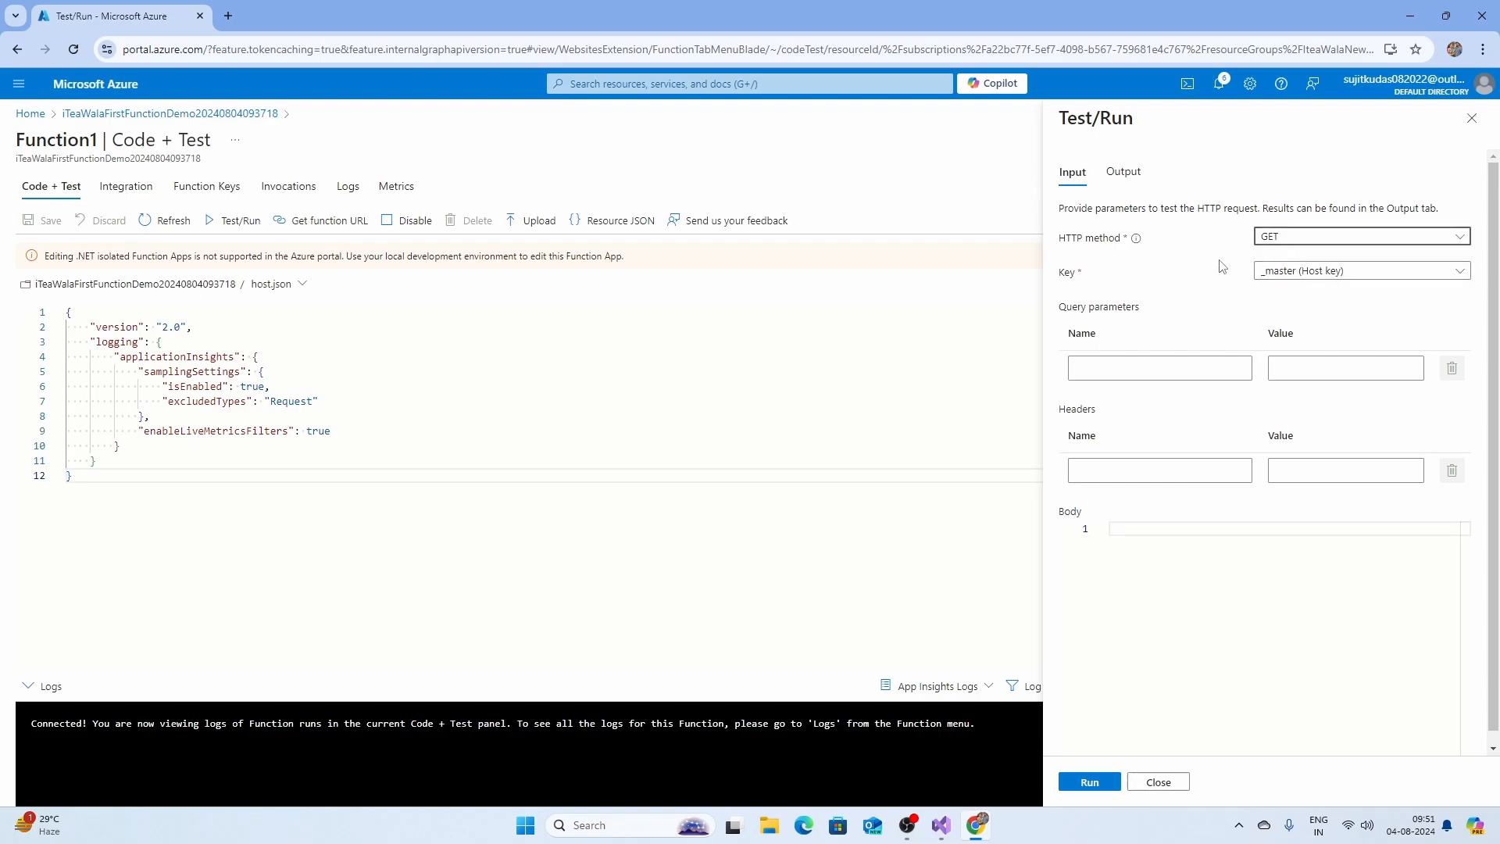
left_click(1089, 781)
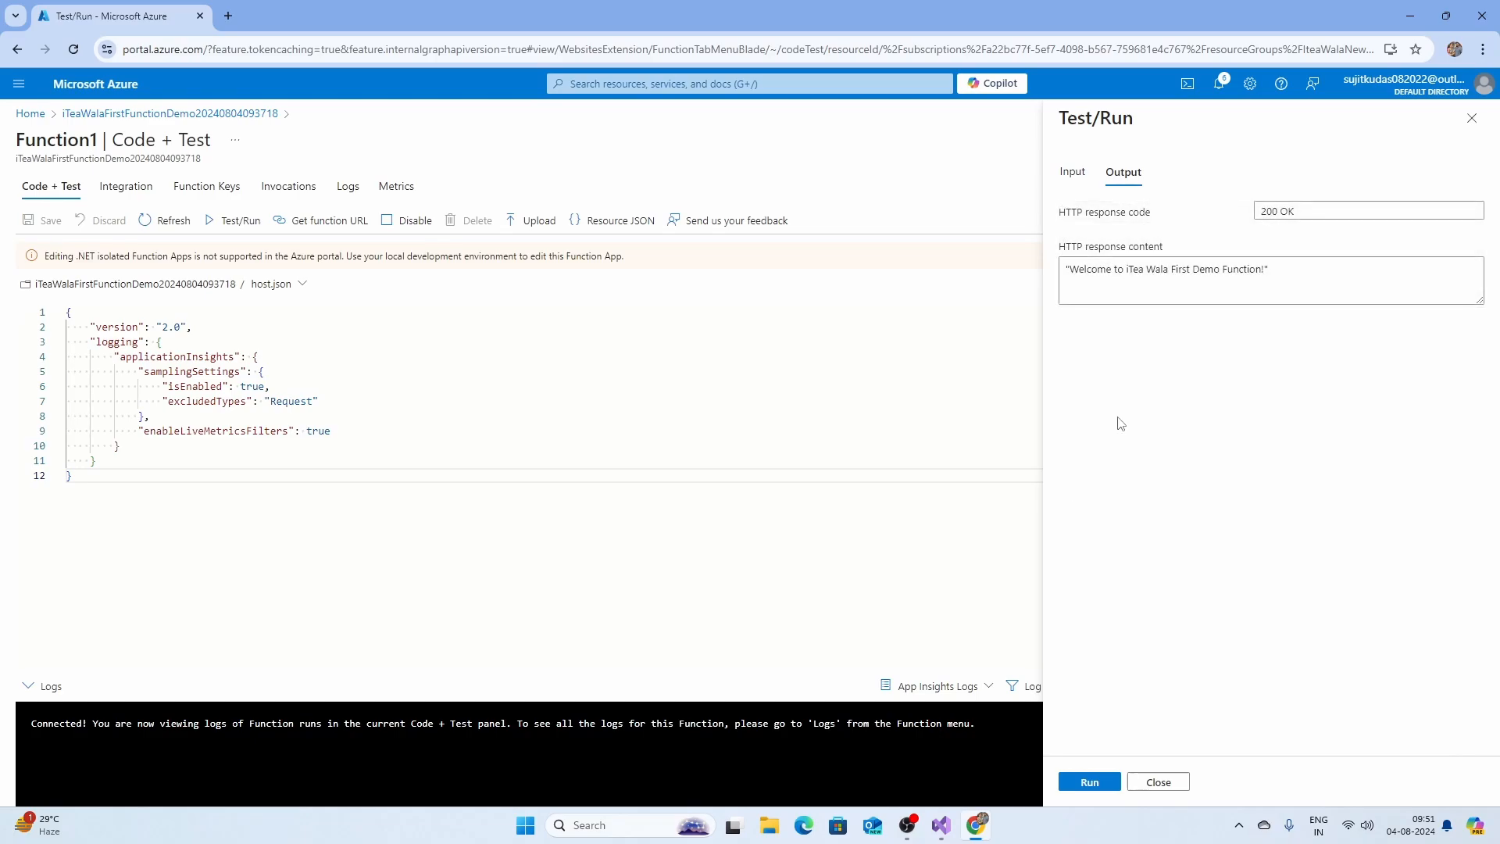
Check the 200 OK response with the iTea Wala welcome message, then close the test results.
left_click_drag(1069, 271, 1201, 266)
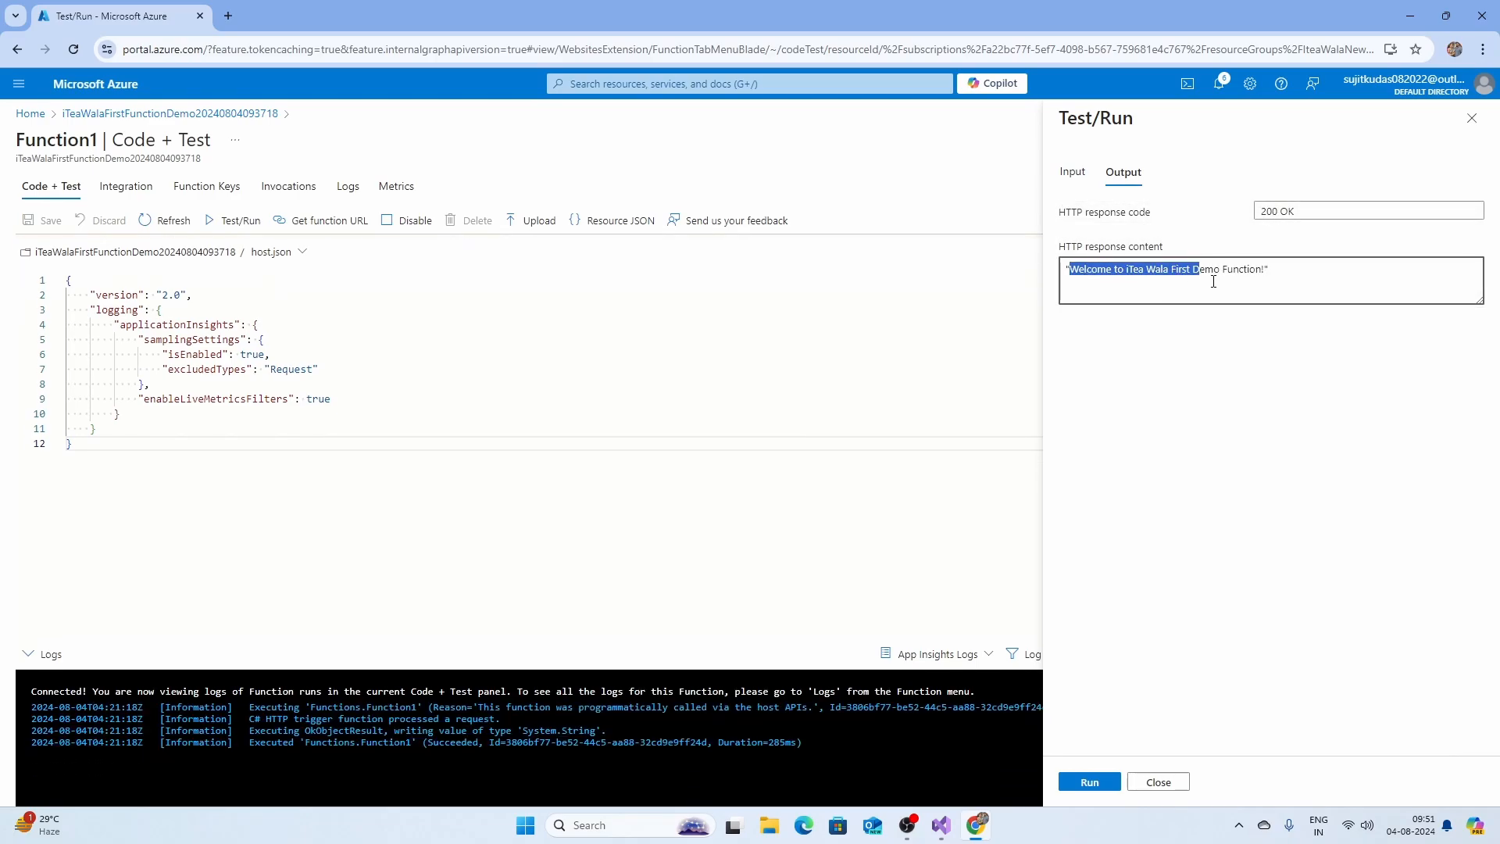
left_click(1233, 281)
left_click(742, 414)
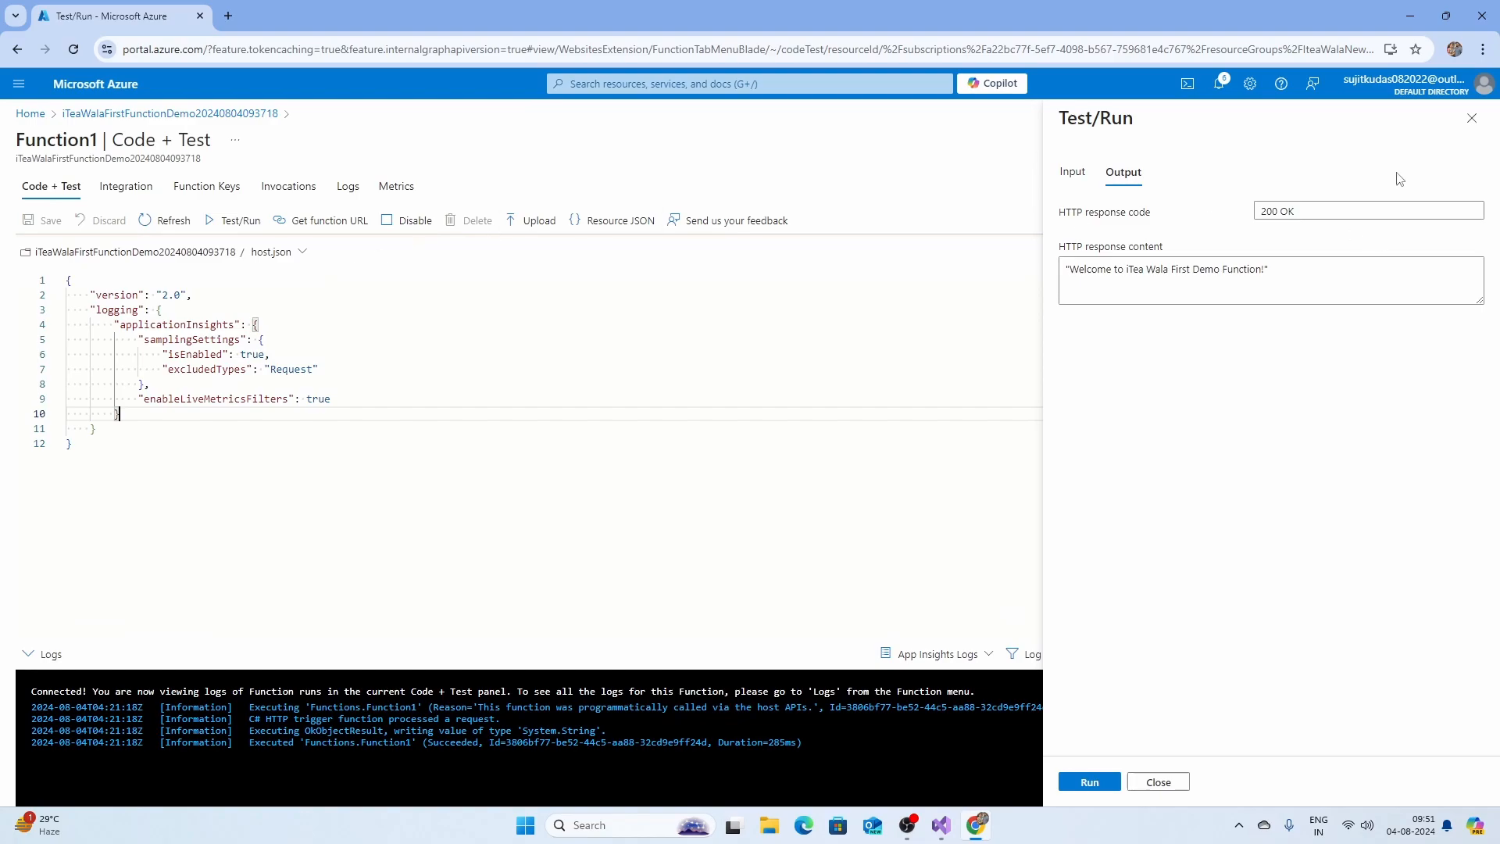
left_click(1471, 118)
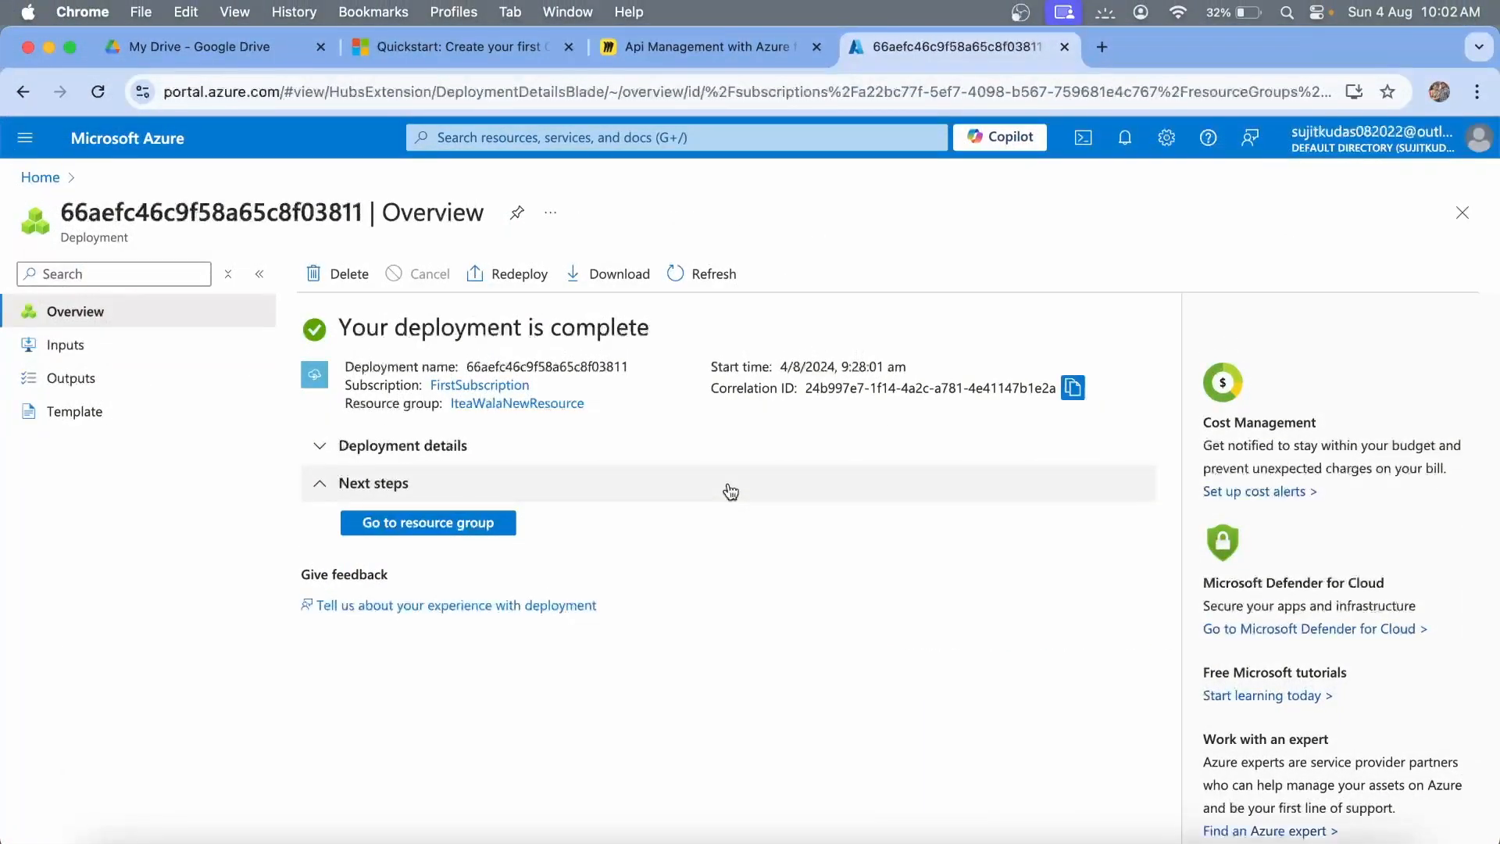
Open IteaWalaFirstDemoAPIResource from the deployment's resource group and go to its APIs list.
left_click(457, 524)
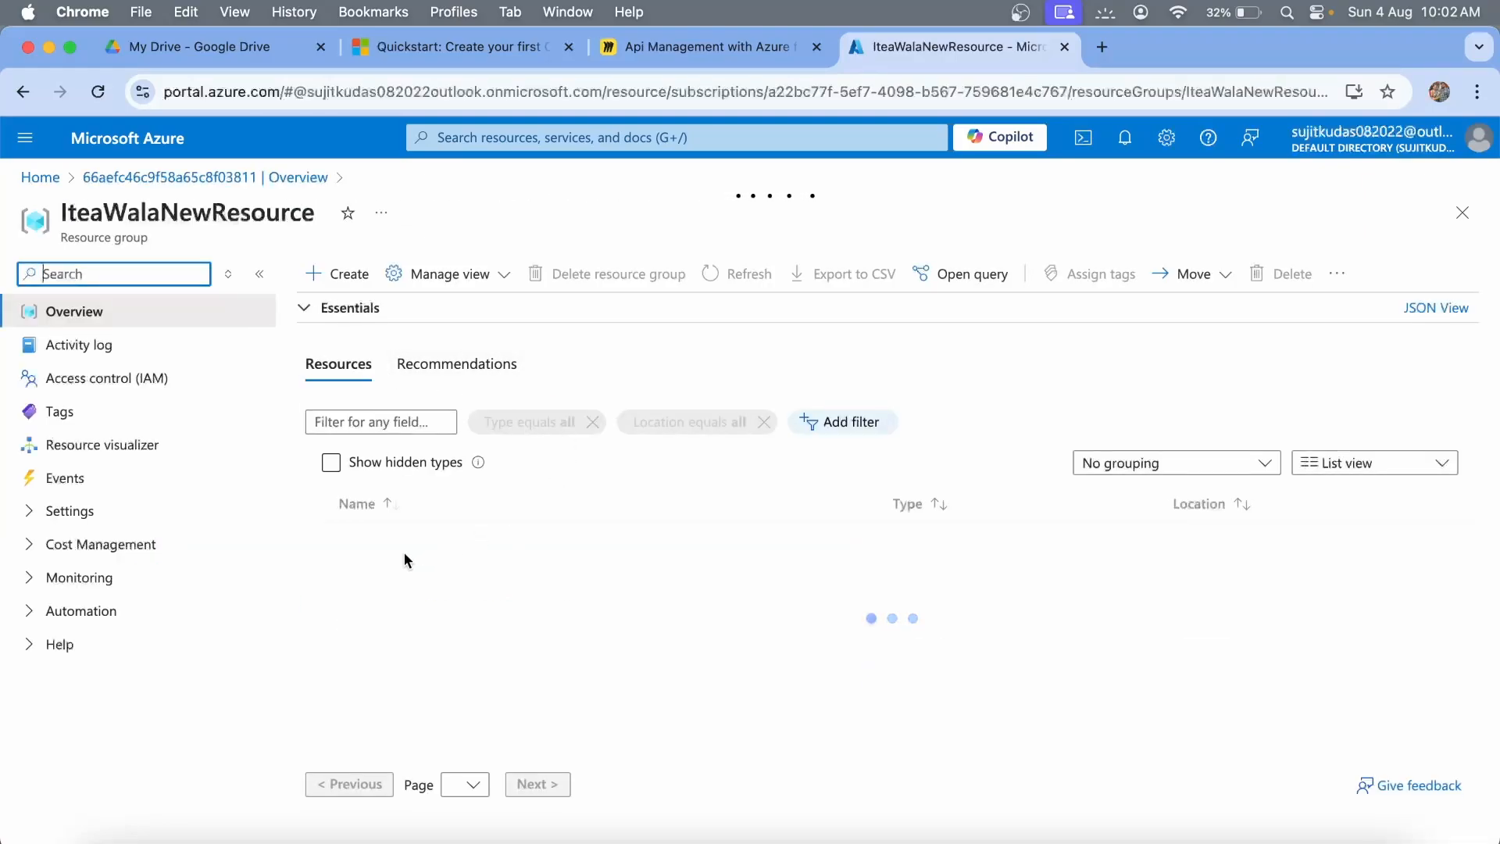
scroll(519, 627, "down", 1)
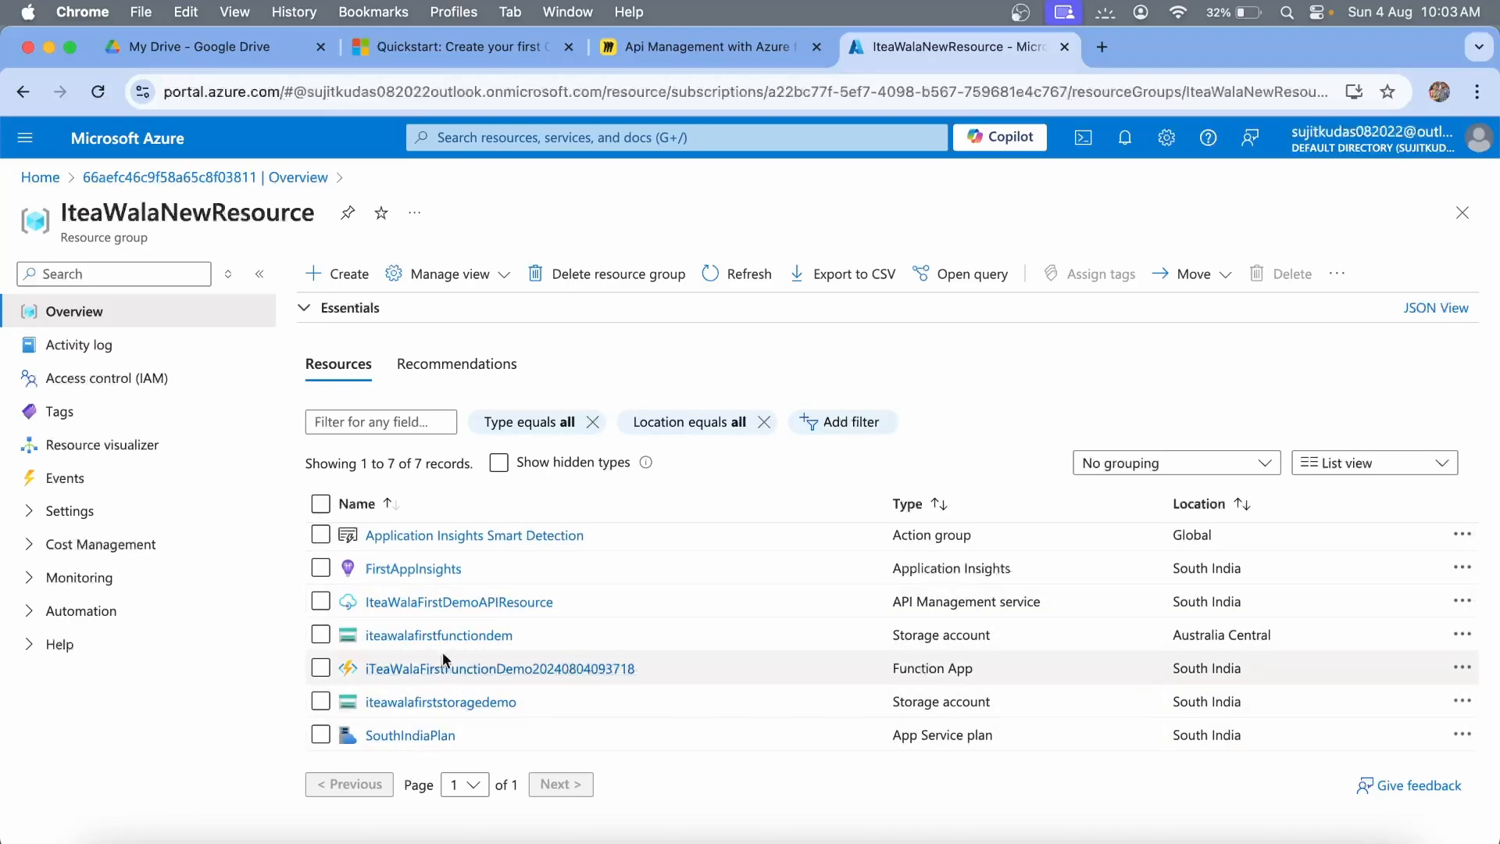
scroll(442, 658, "up", 1)
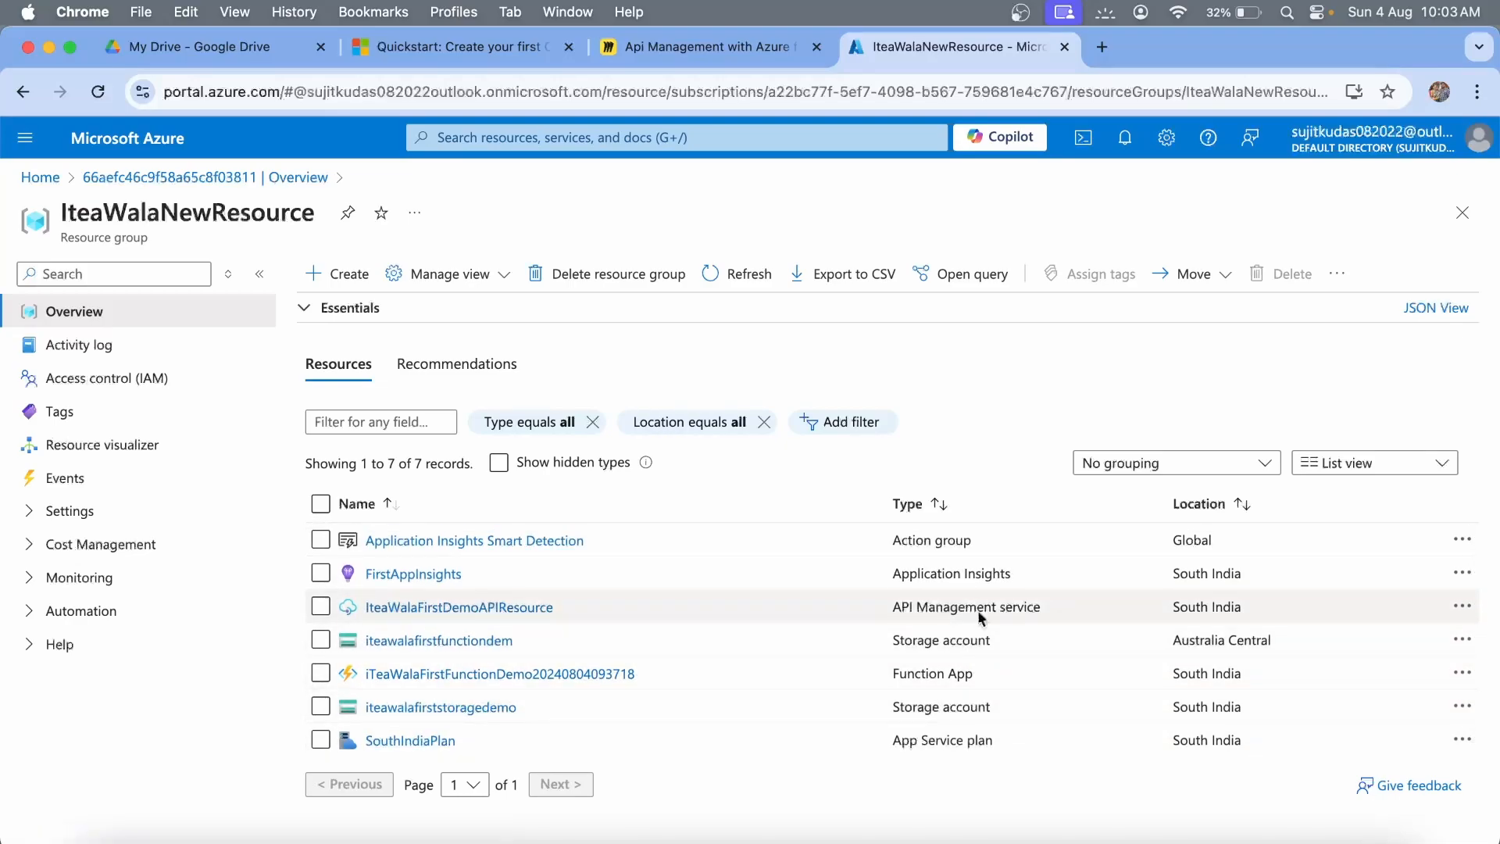
left_click(468, 607)
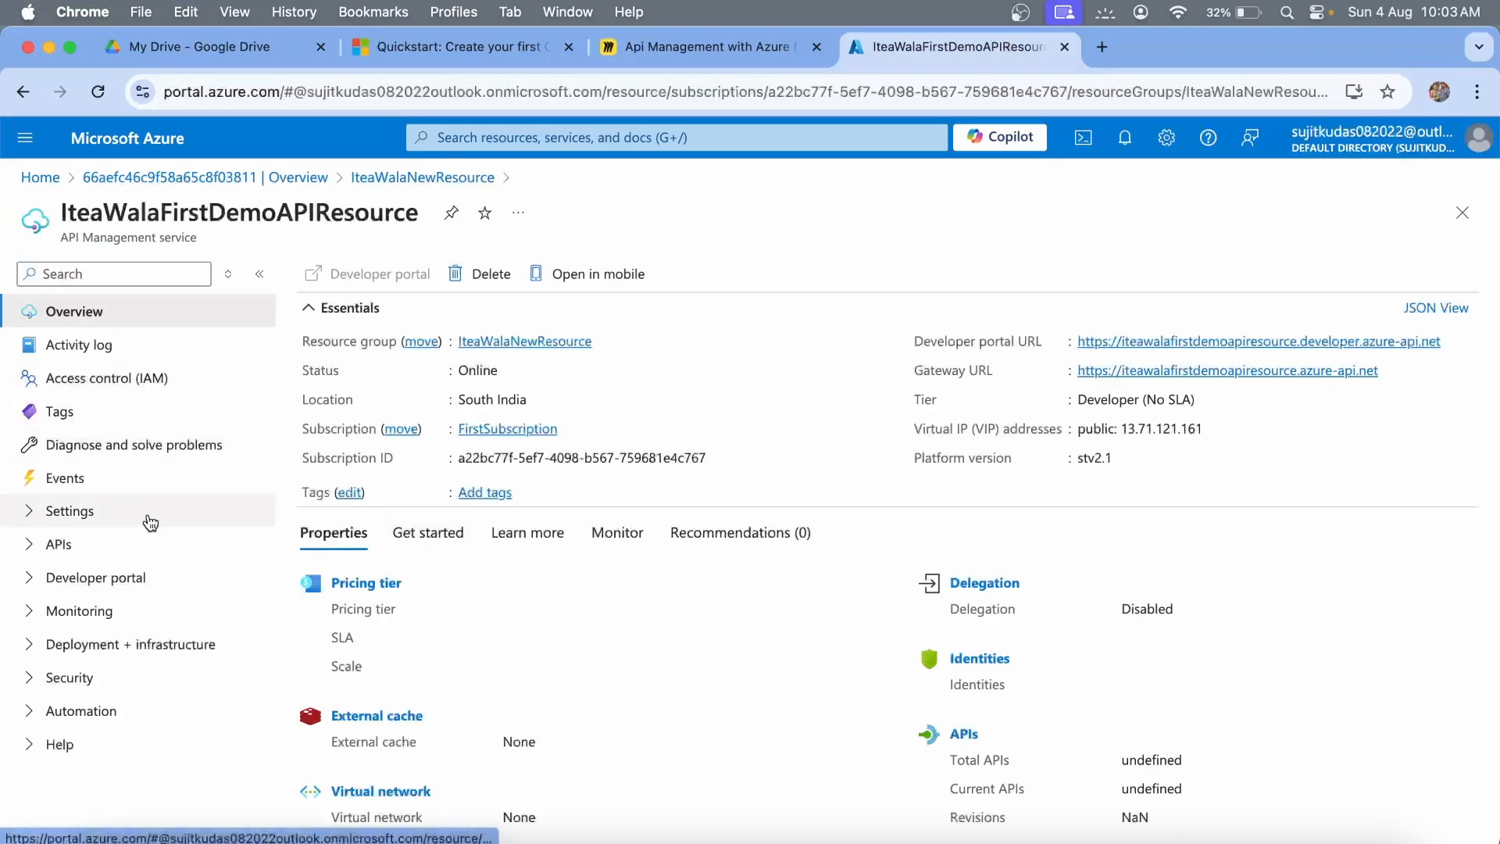
left_click(31, 545)
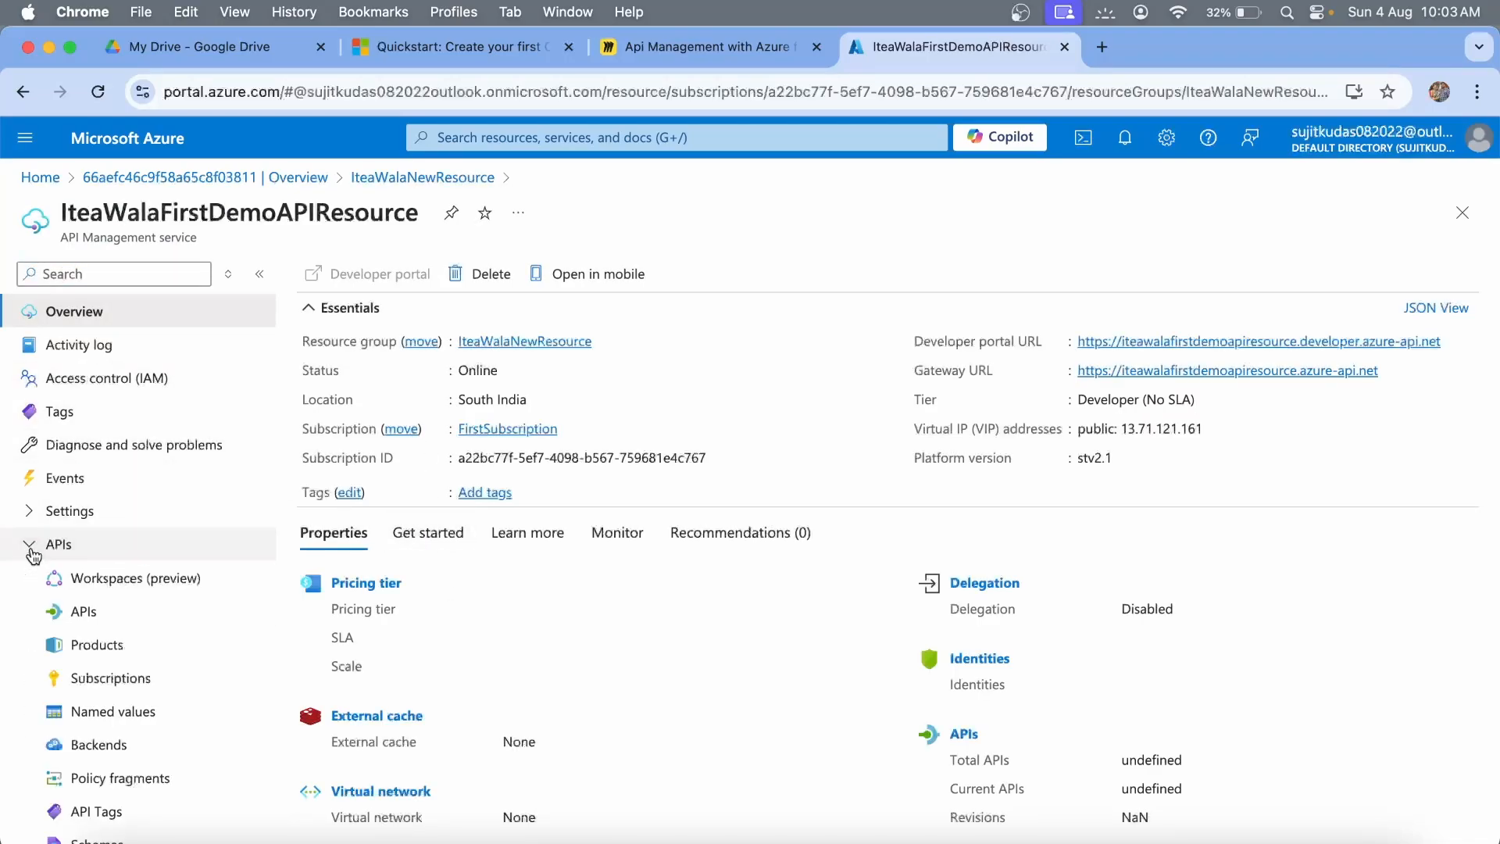
left_click(85, 613)
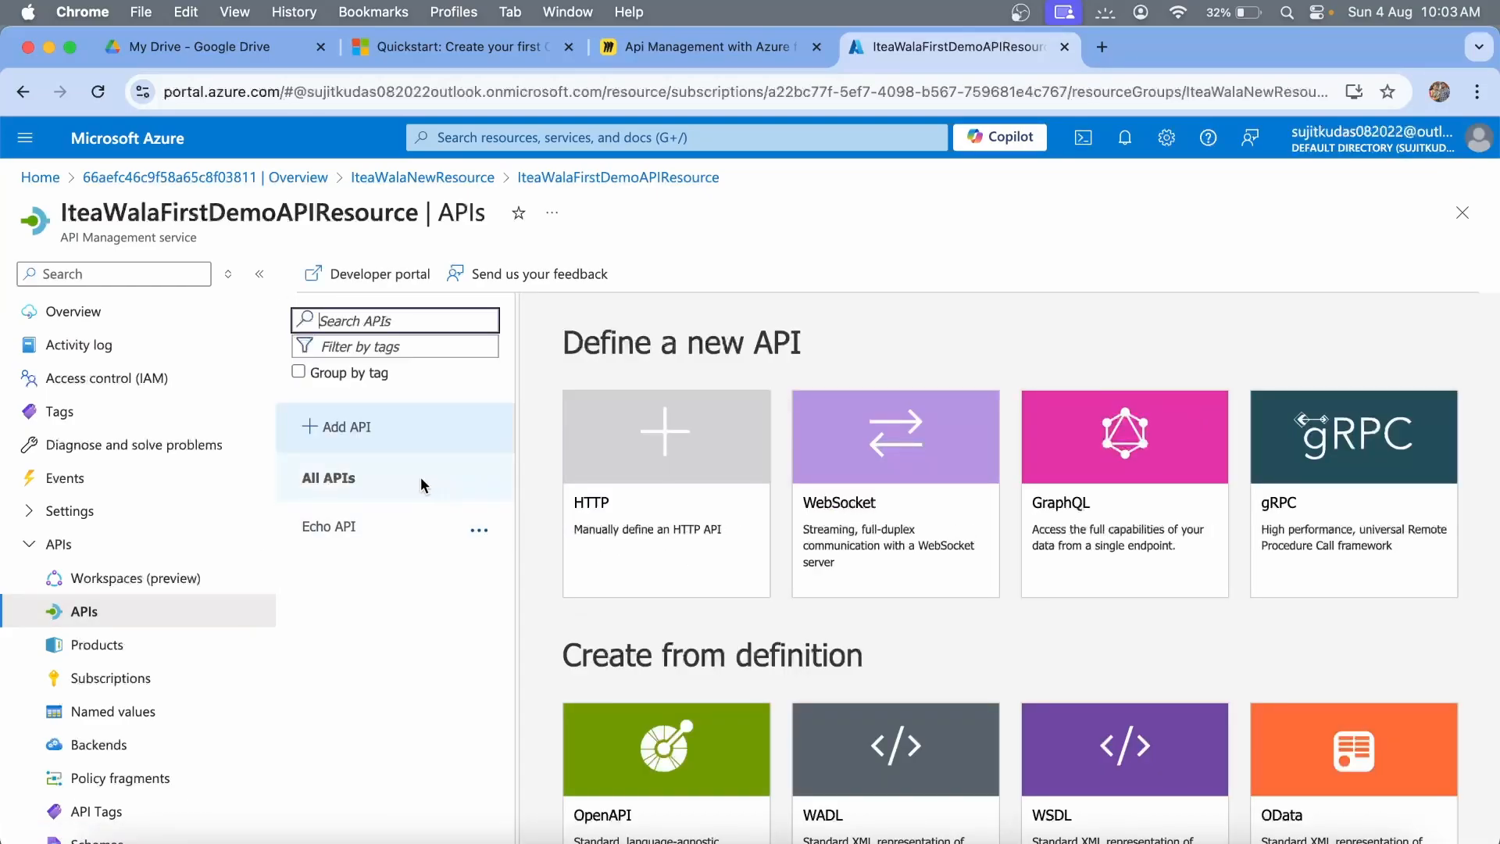
Glance at the Echo API design, then return to the options for defining a new API.
left_click(321, 531)
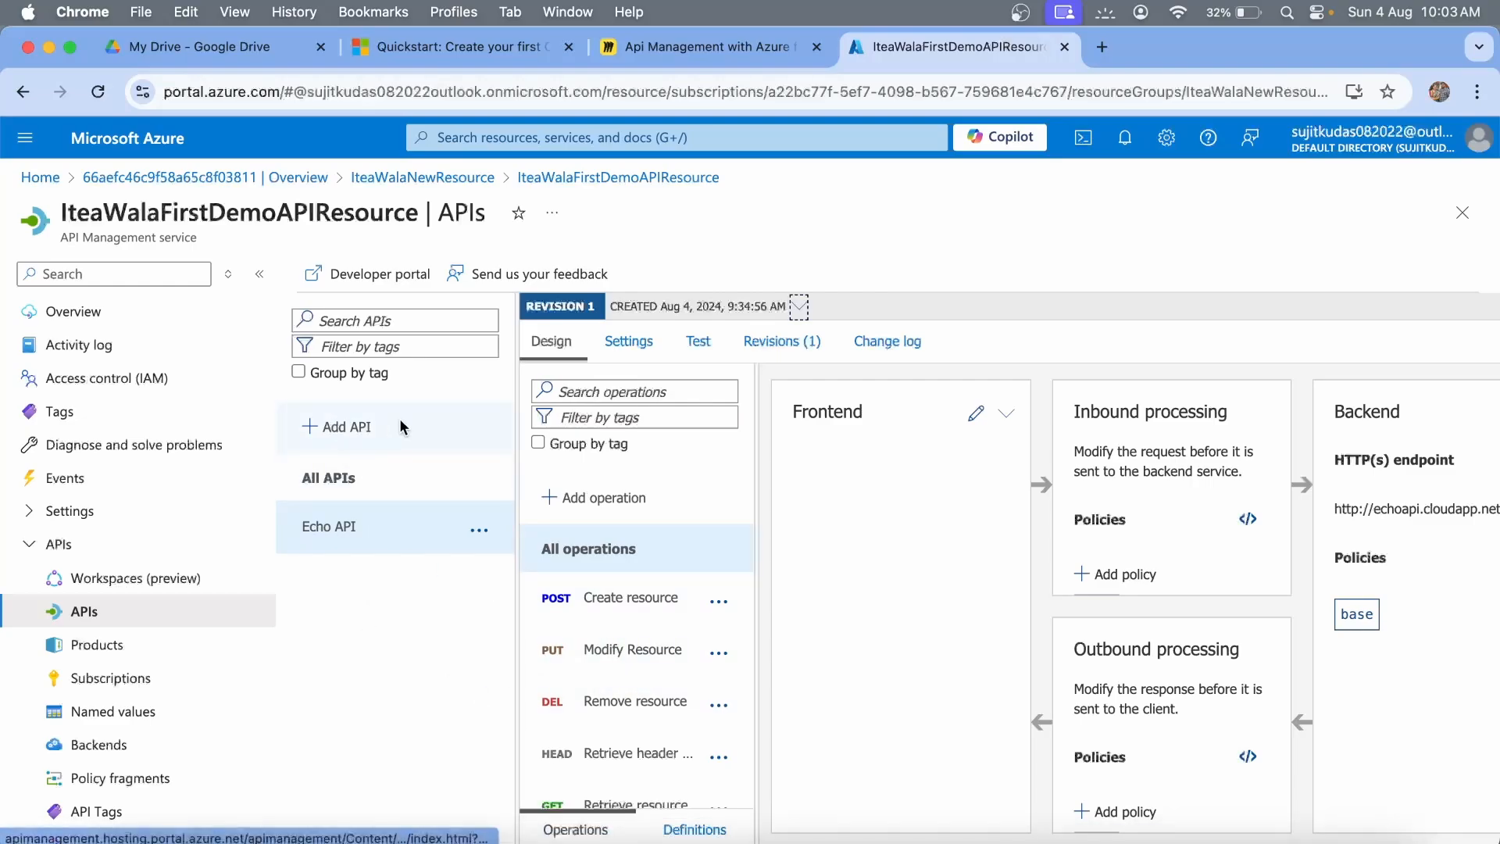
left_click(320, 440)
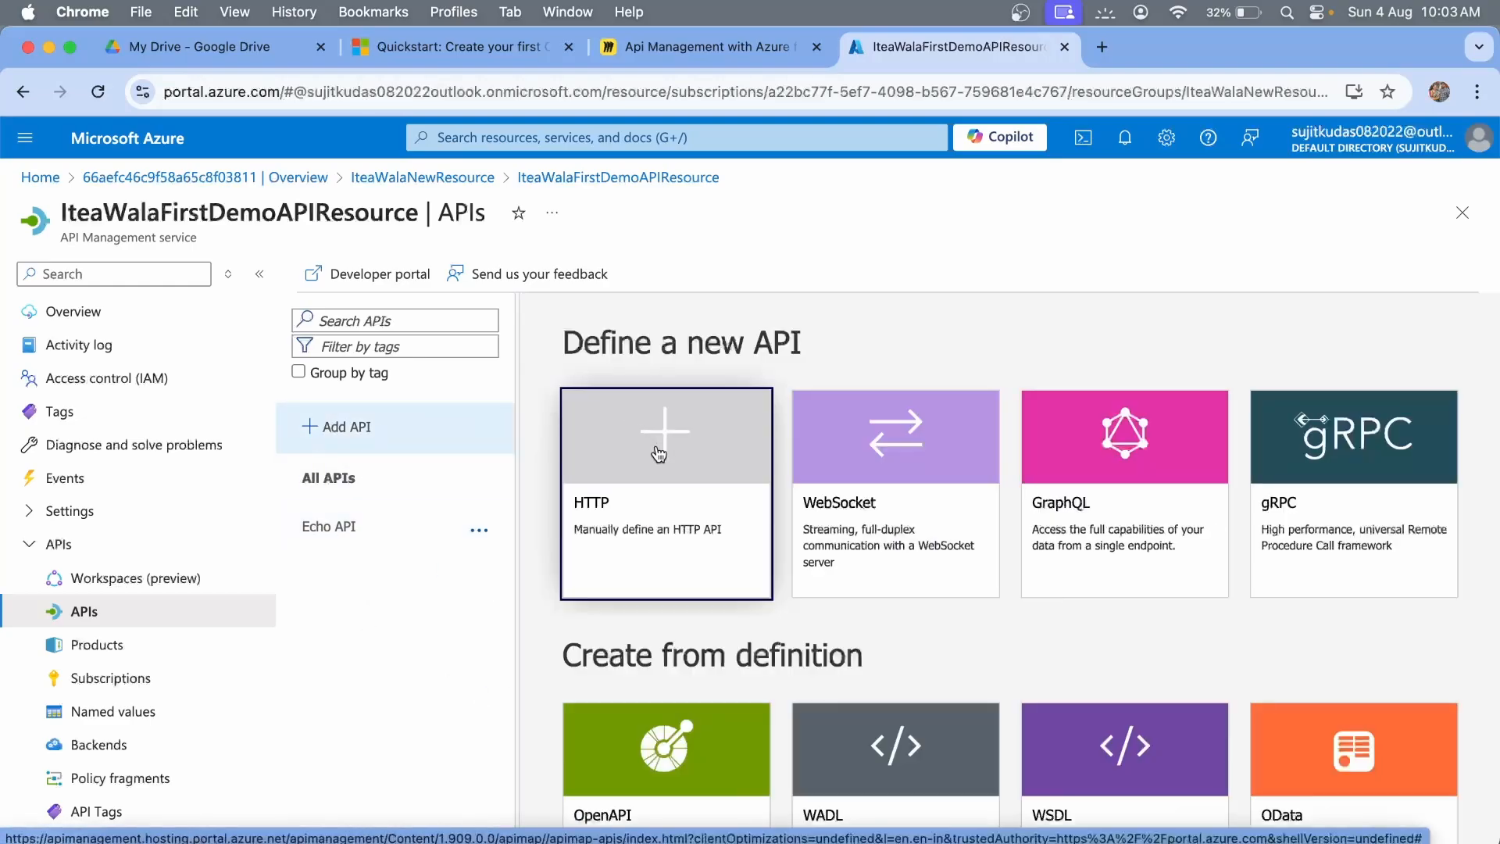
scroll(664, 468, "down", 7)
scroll(660, 525, "up", 2)
scroll(660, 525, "down", 4)
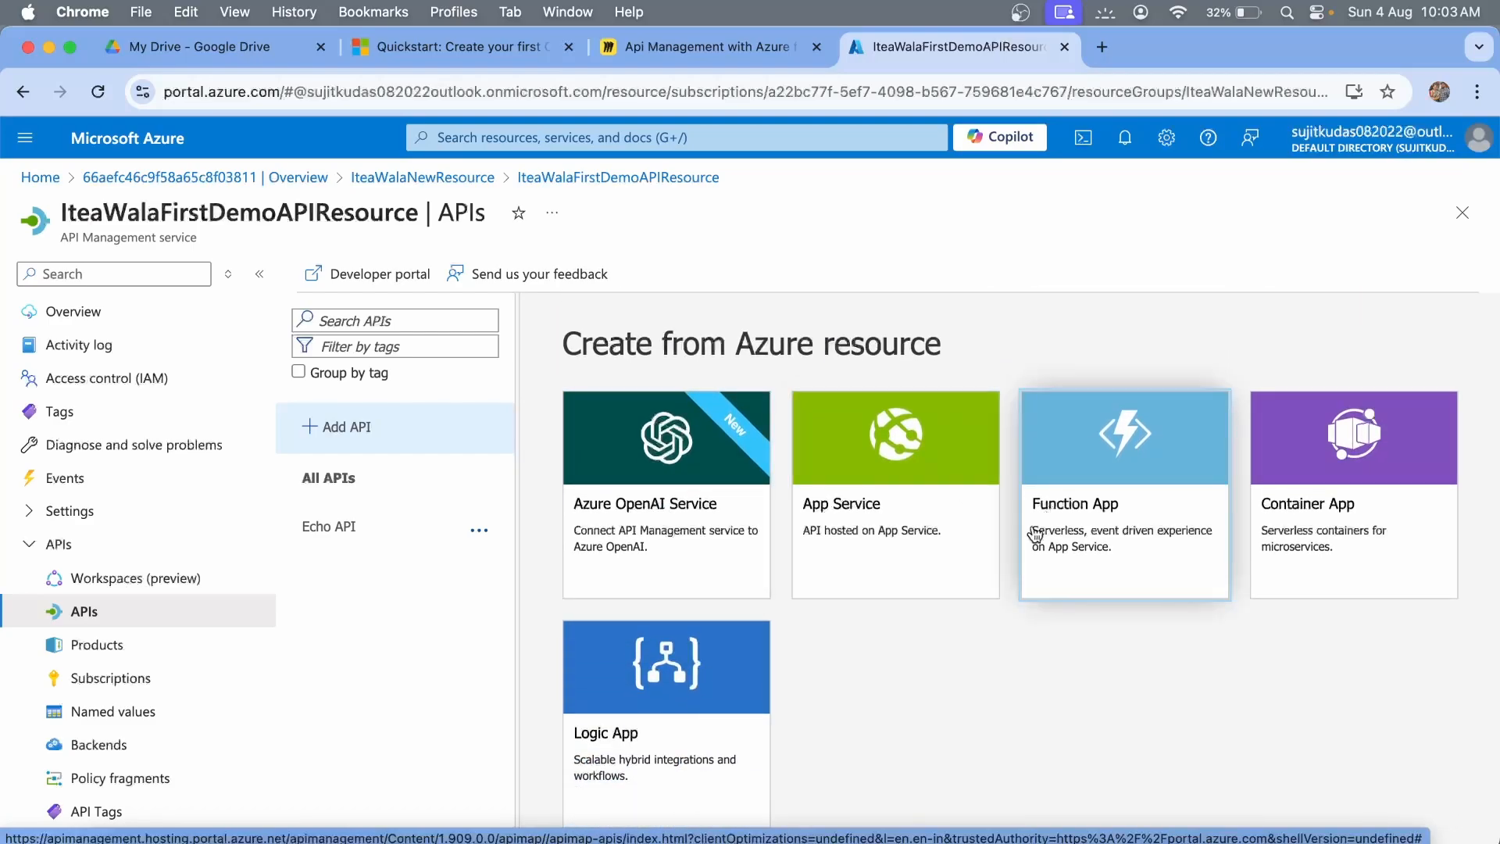
left_click(1140, 519)
left_click(1215, 451)
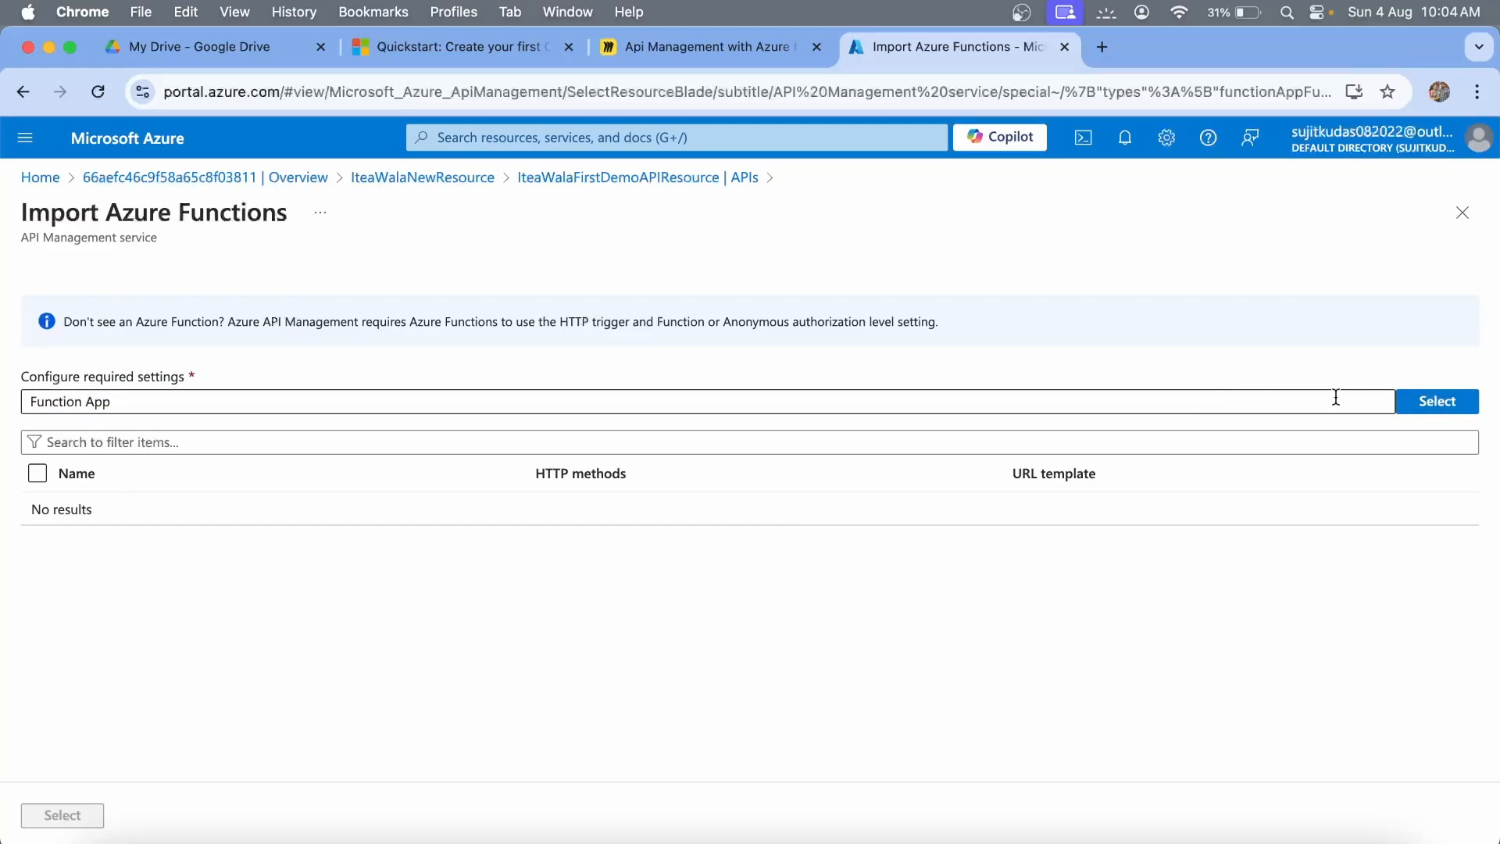
left_click(1441, 402)
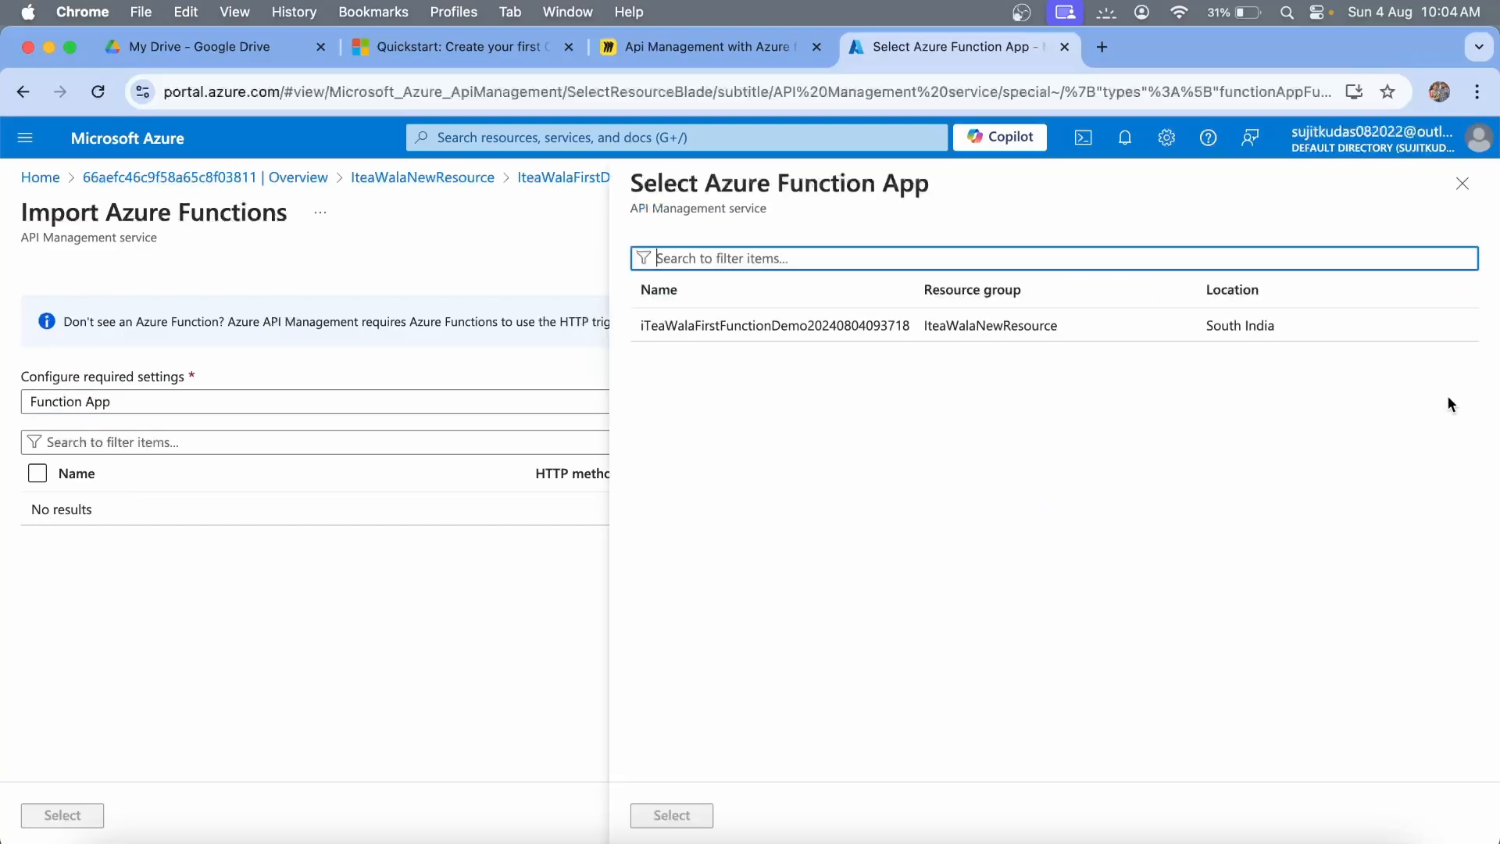
left_click(871, 323)
left_click(673, 820)
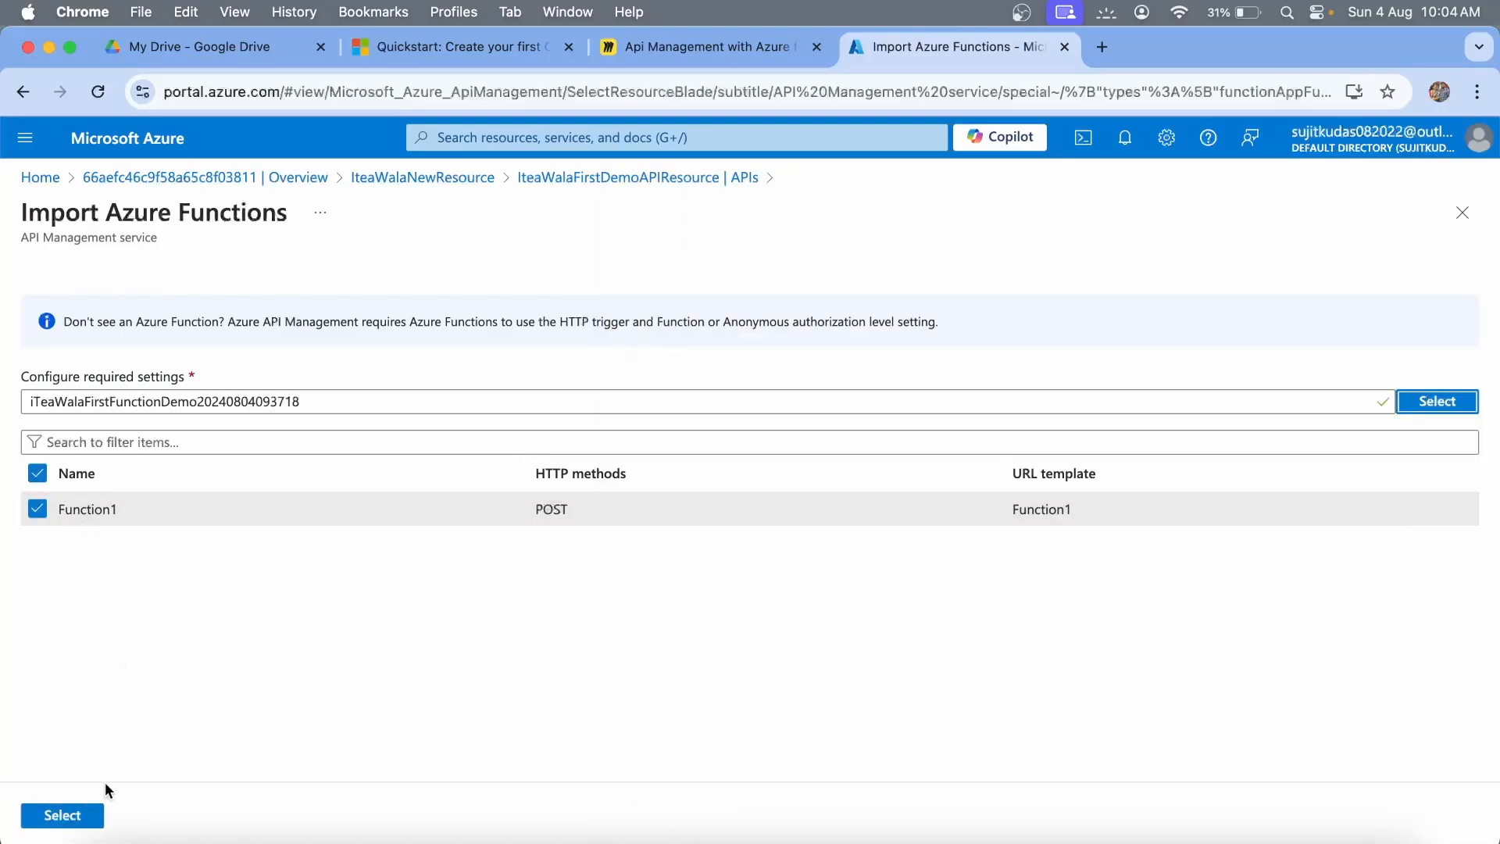
left_click(62, 816)
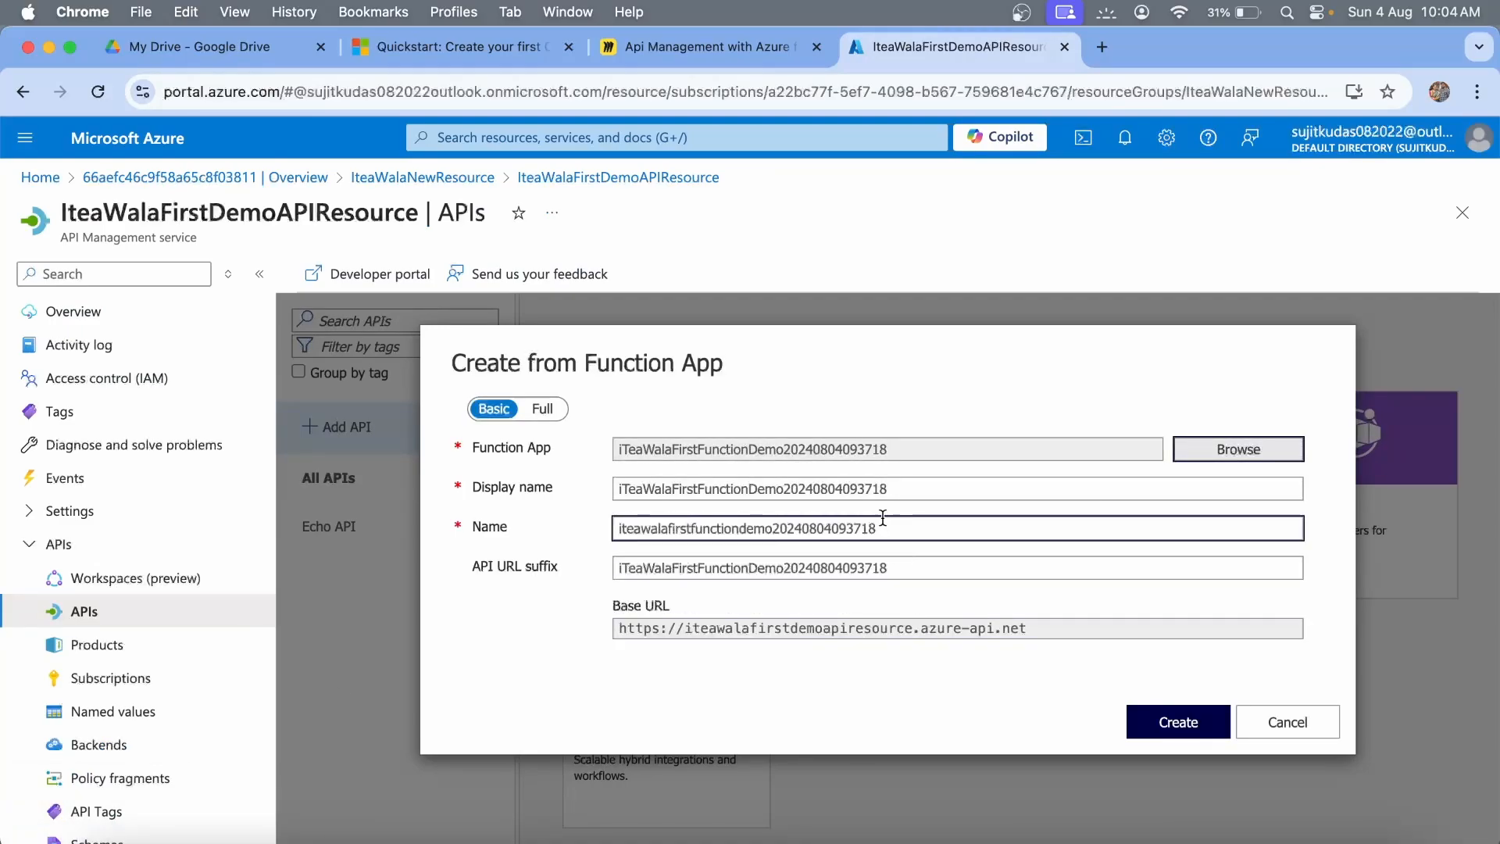
Trim the date so the API is named iTeaWalaFirstFunctionDemo, use suffix iTeaWalaFirstFunctionDemoAPIGateway, and create it.
double_click(906, 495)
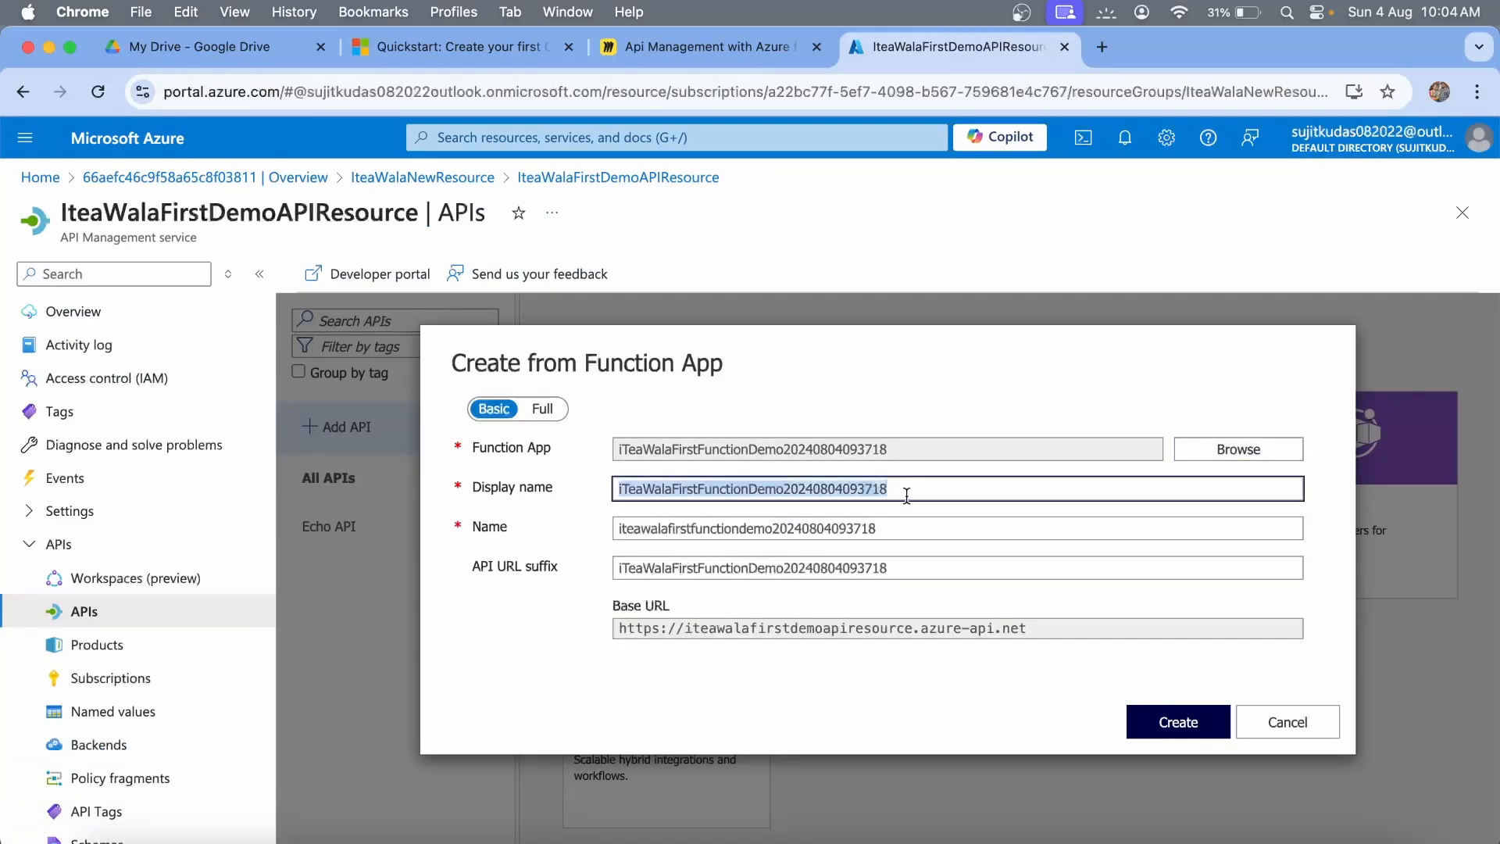
left_click(782, 492)
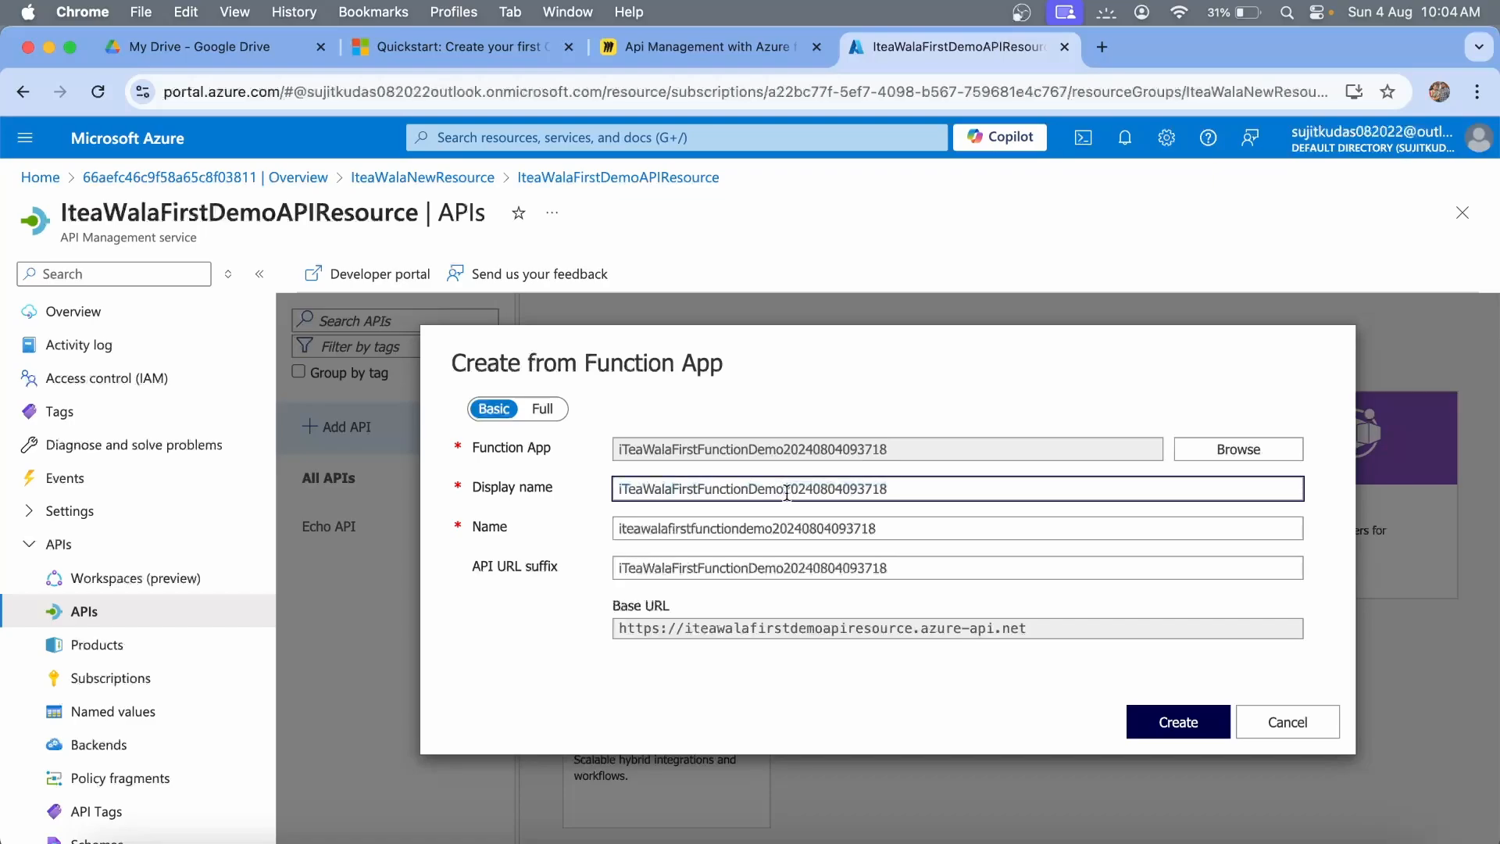
left_click_drag(787, 492, 912, 485)
key("BackSpace")
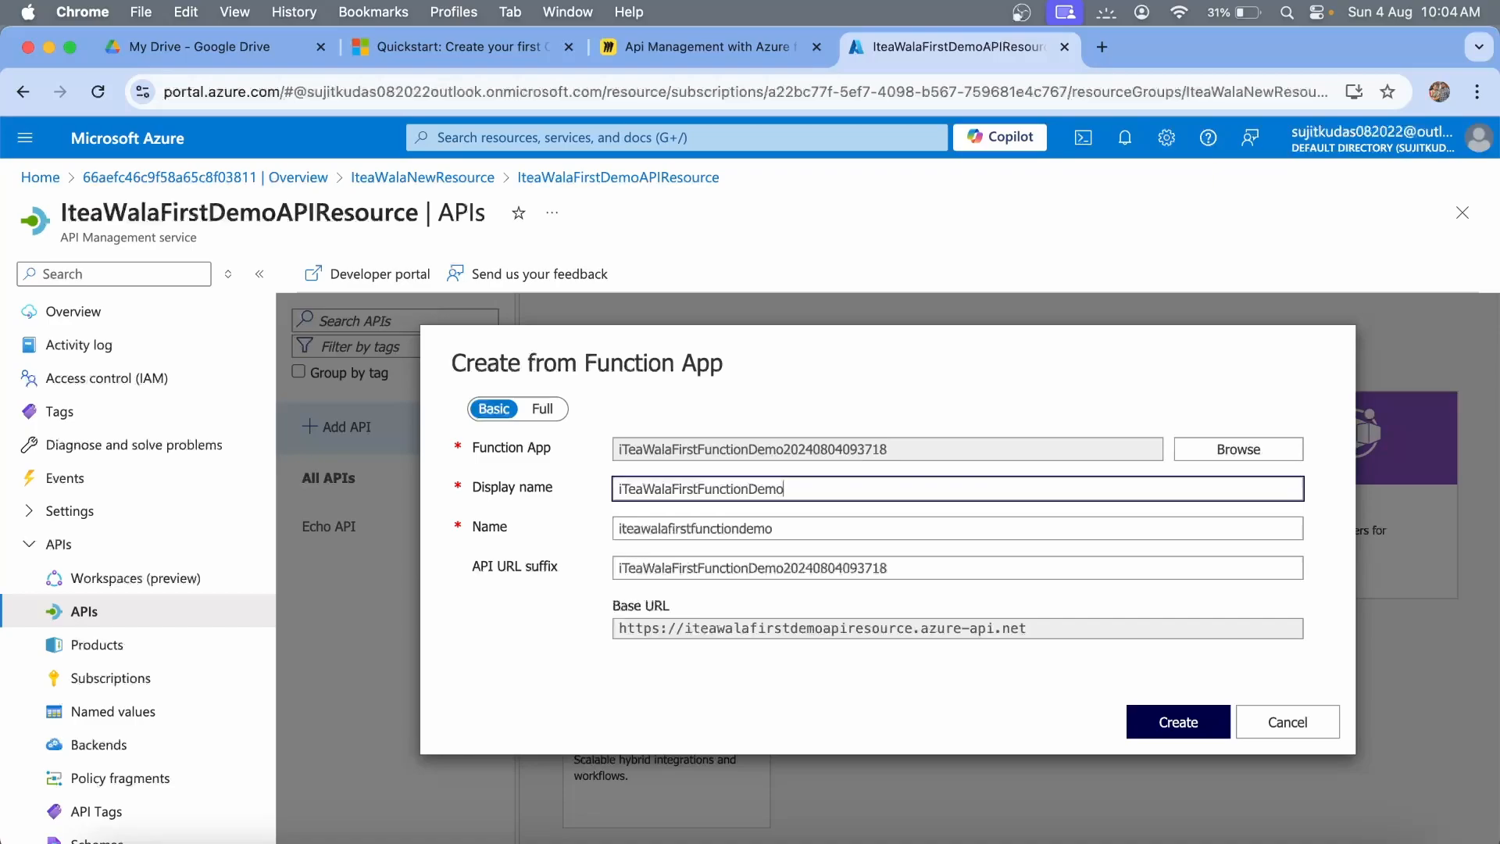
left_click(748, 492)
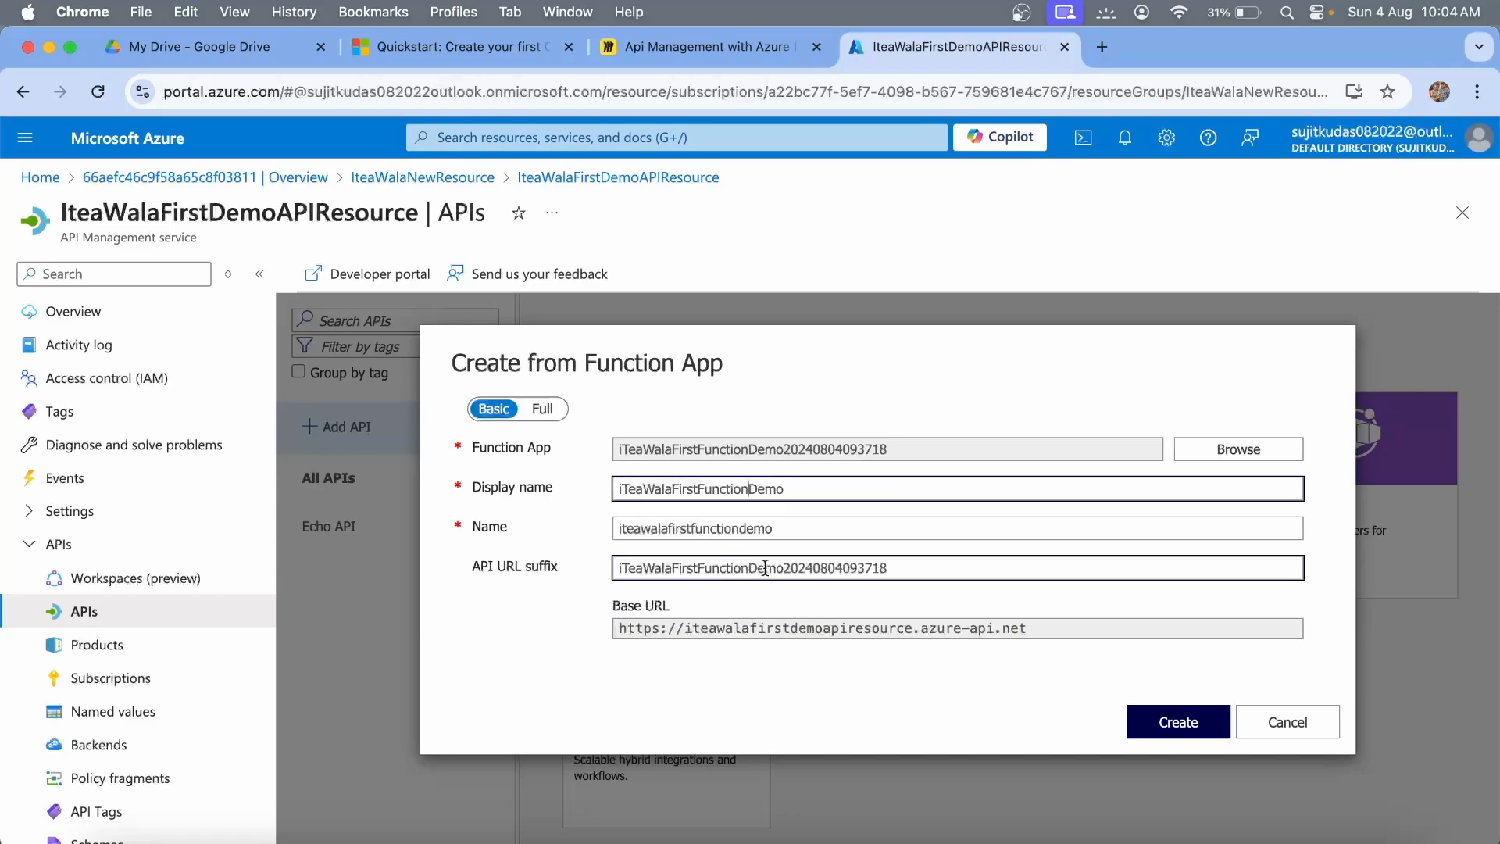
left_click_drag(784, 568, 953, 564)
key("BackSpace")
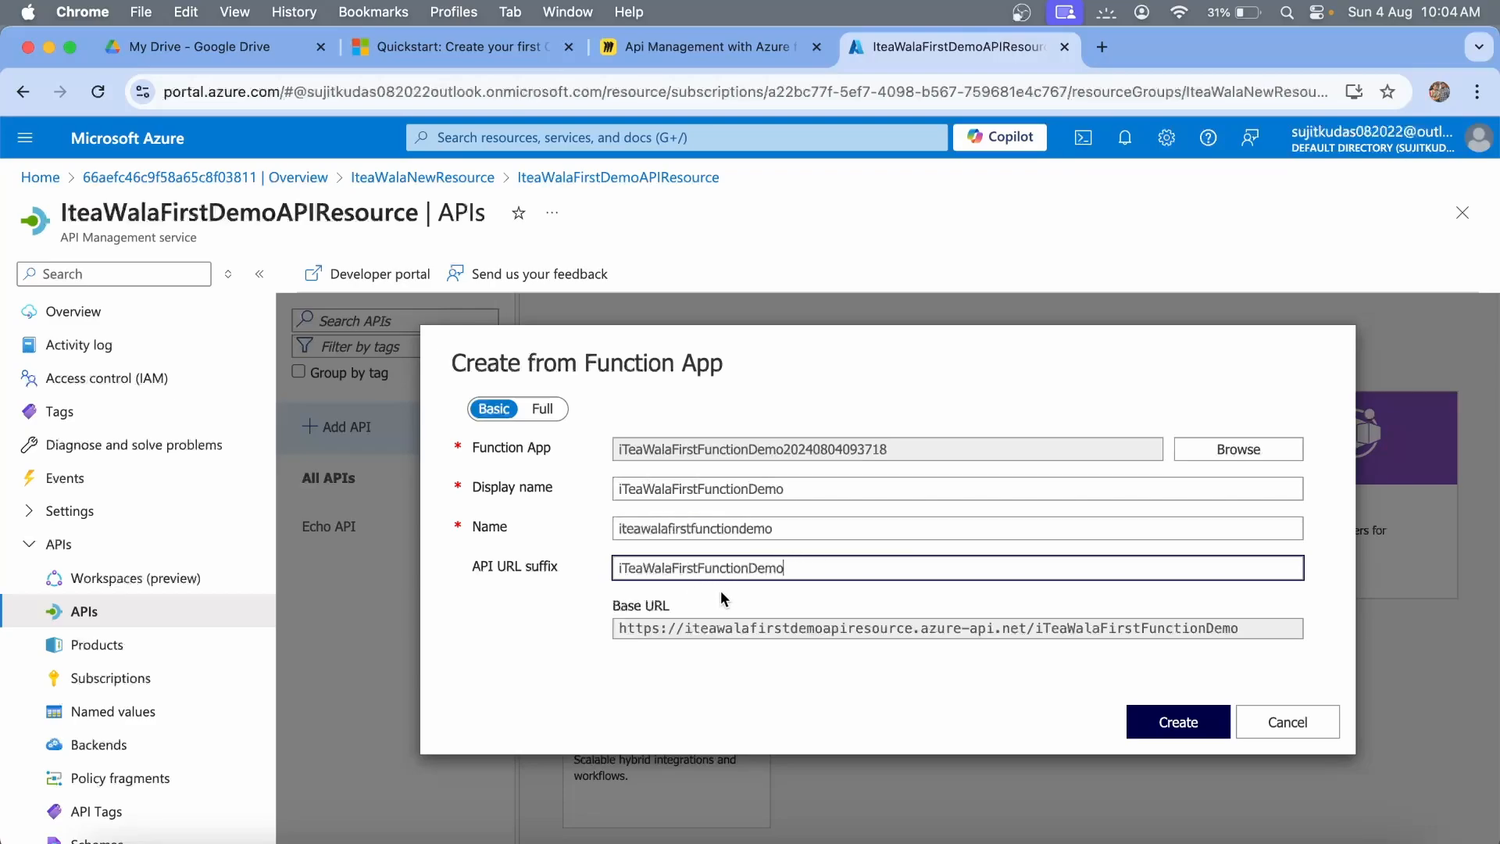
type("APIGateway")
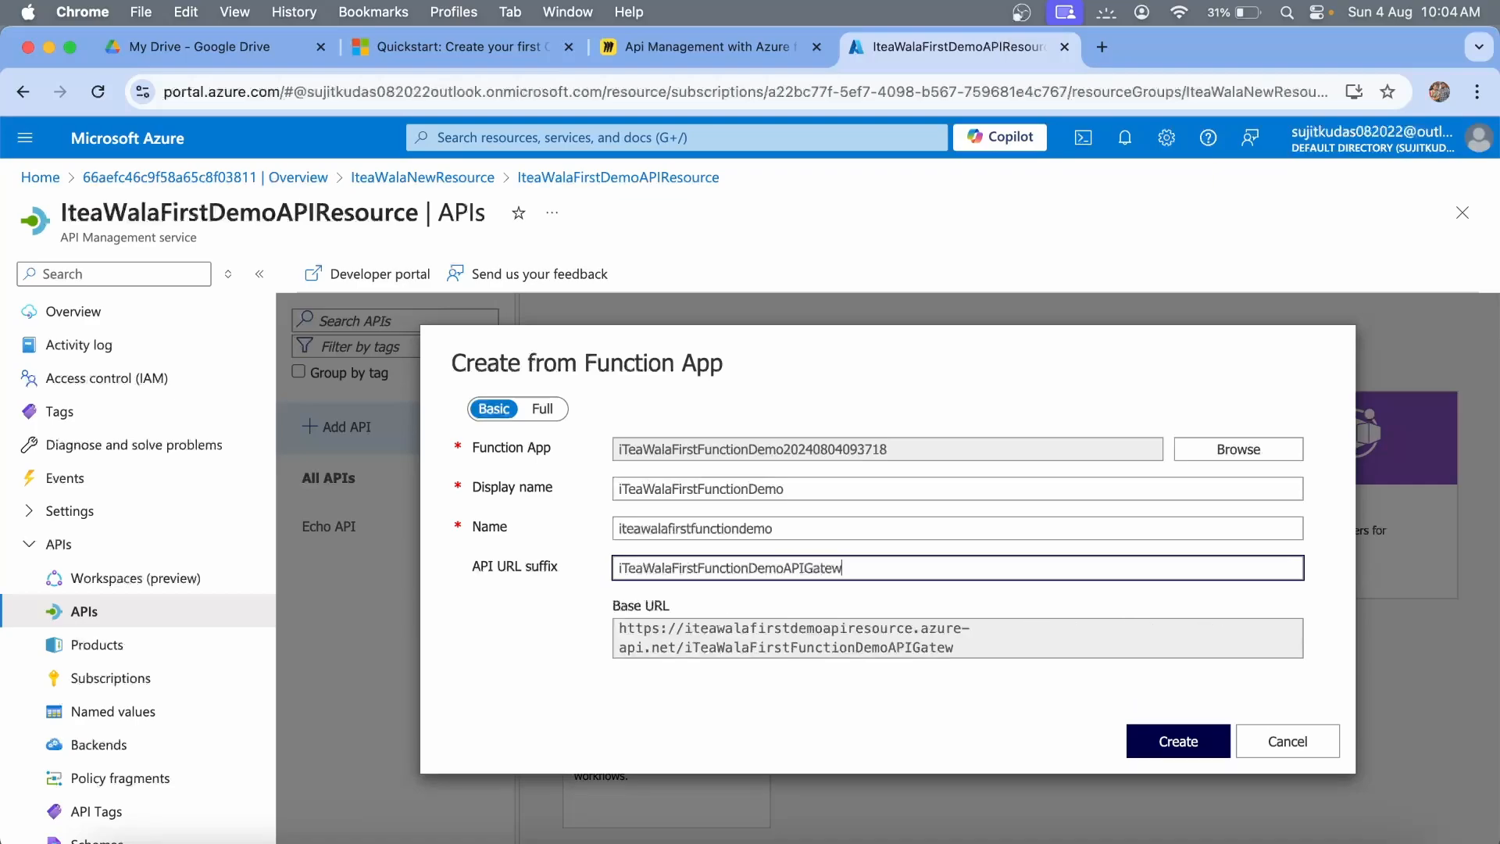
left_click(1186, 742)
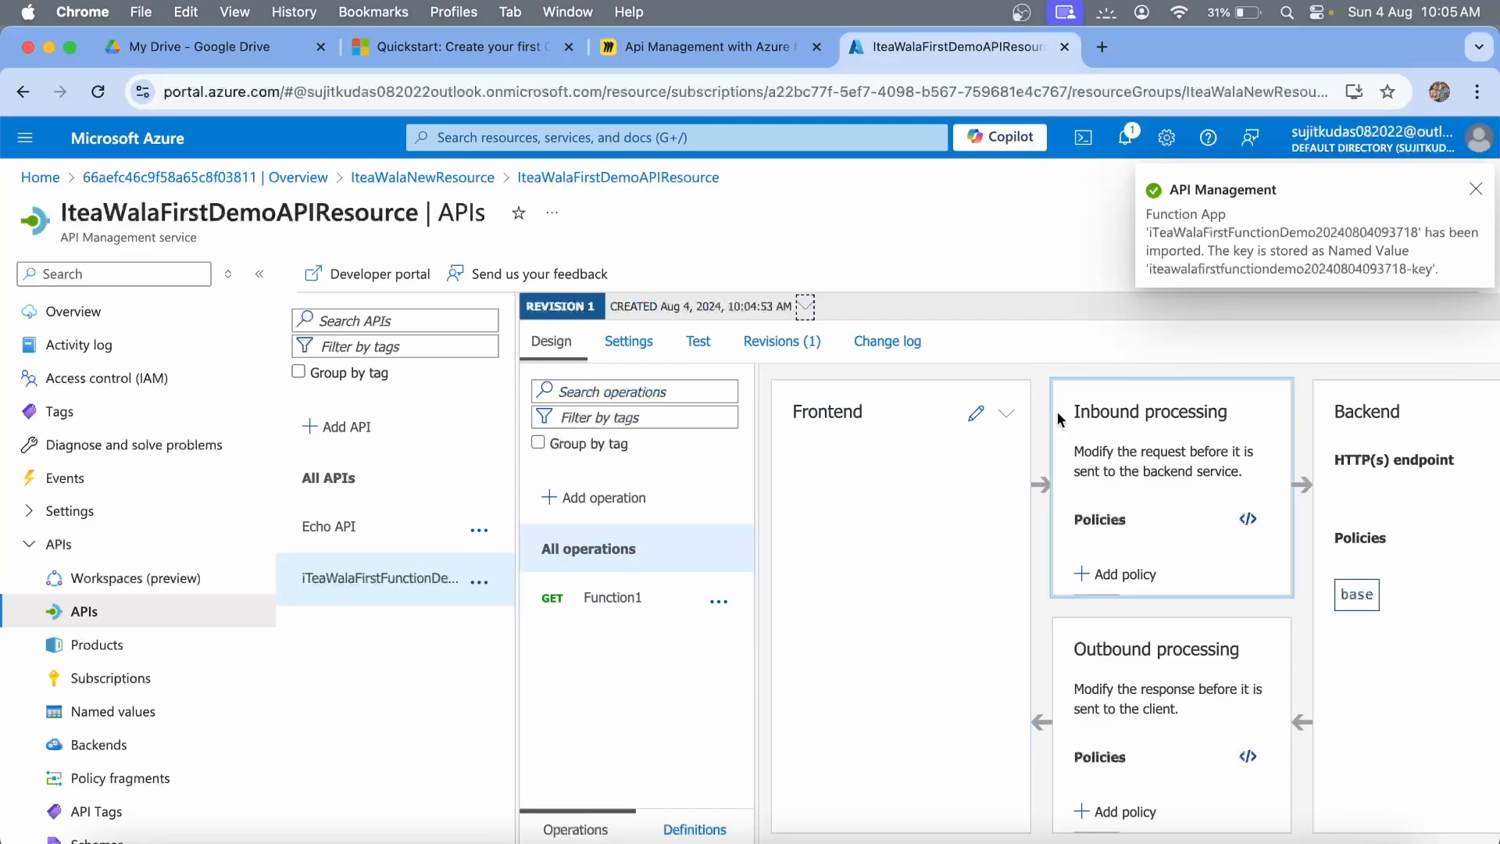
Send a GET Function1 test through the gateway, getting 200 OK with 'Welcome to iTea Wala First Demo Function!'.
left_click(698, 342)
left_click(594, 501)
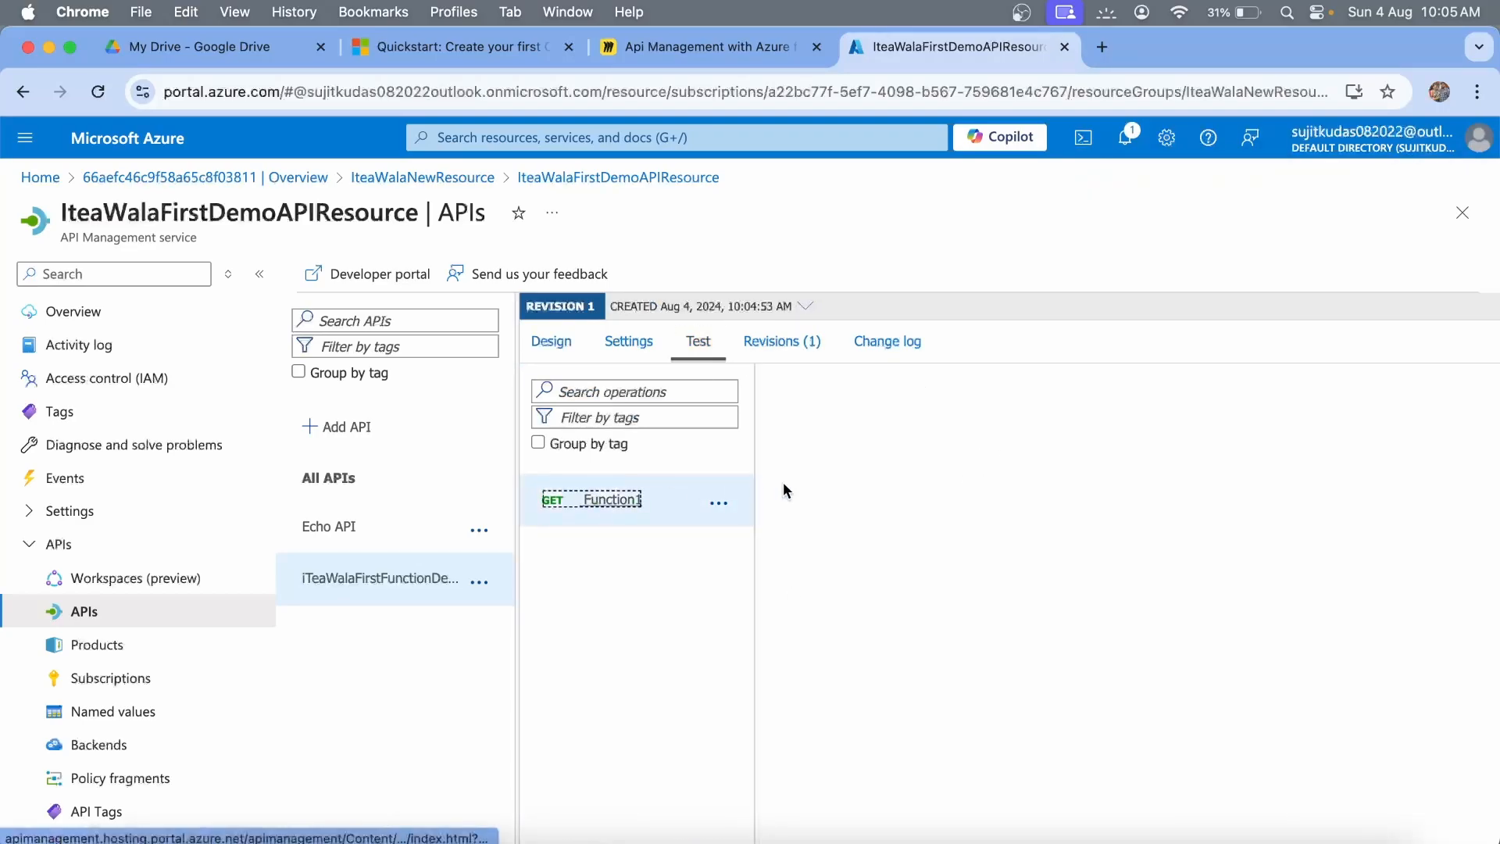
scroll(968, 630, "down", 4)
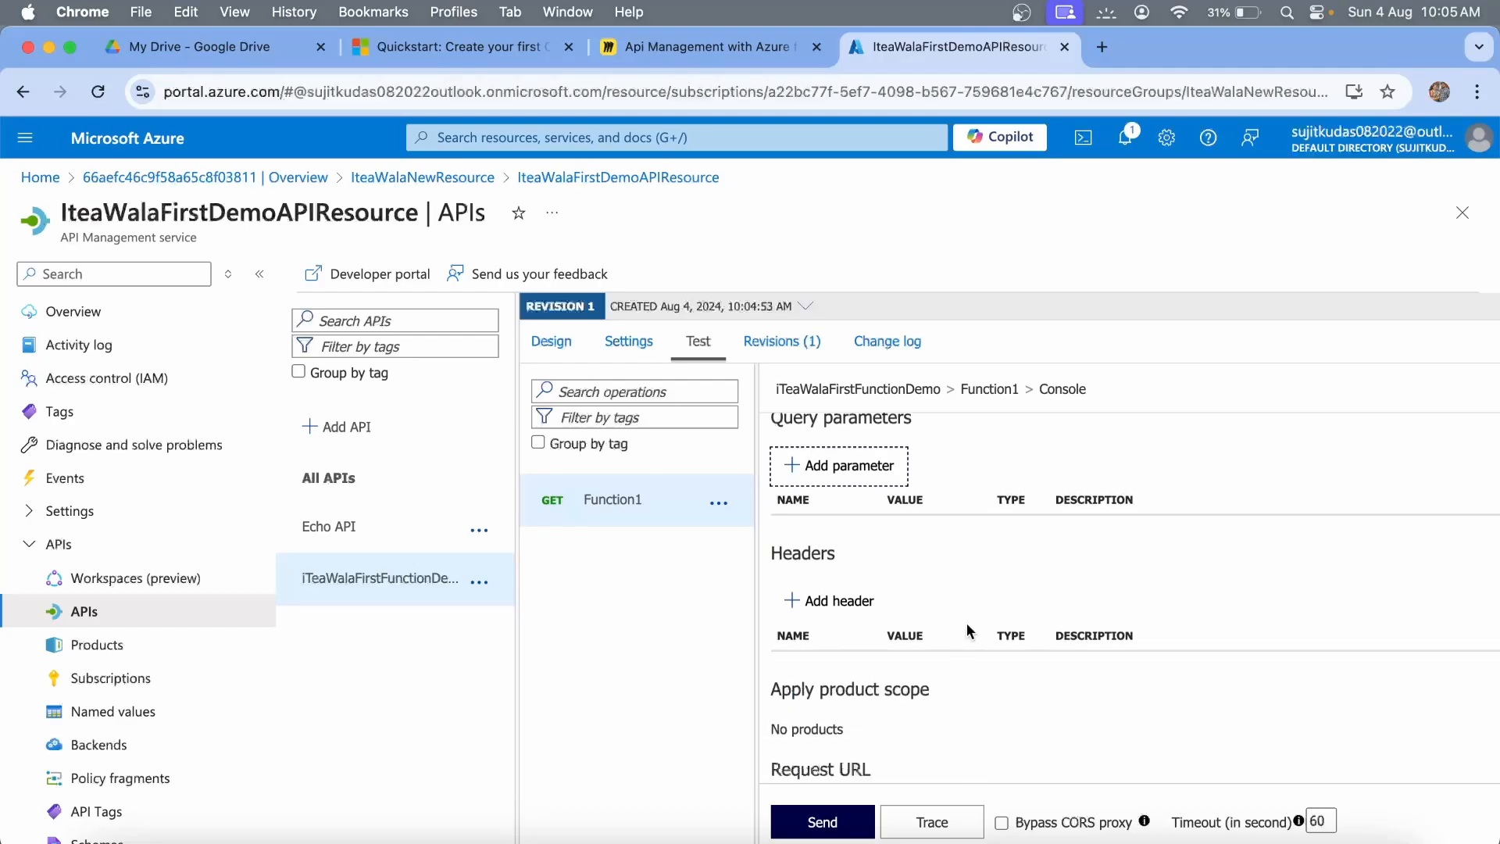
scroll(968, 629, "up", 4)
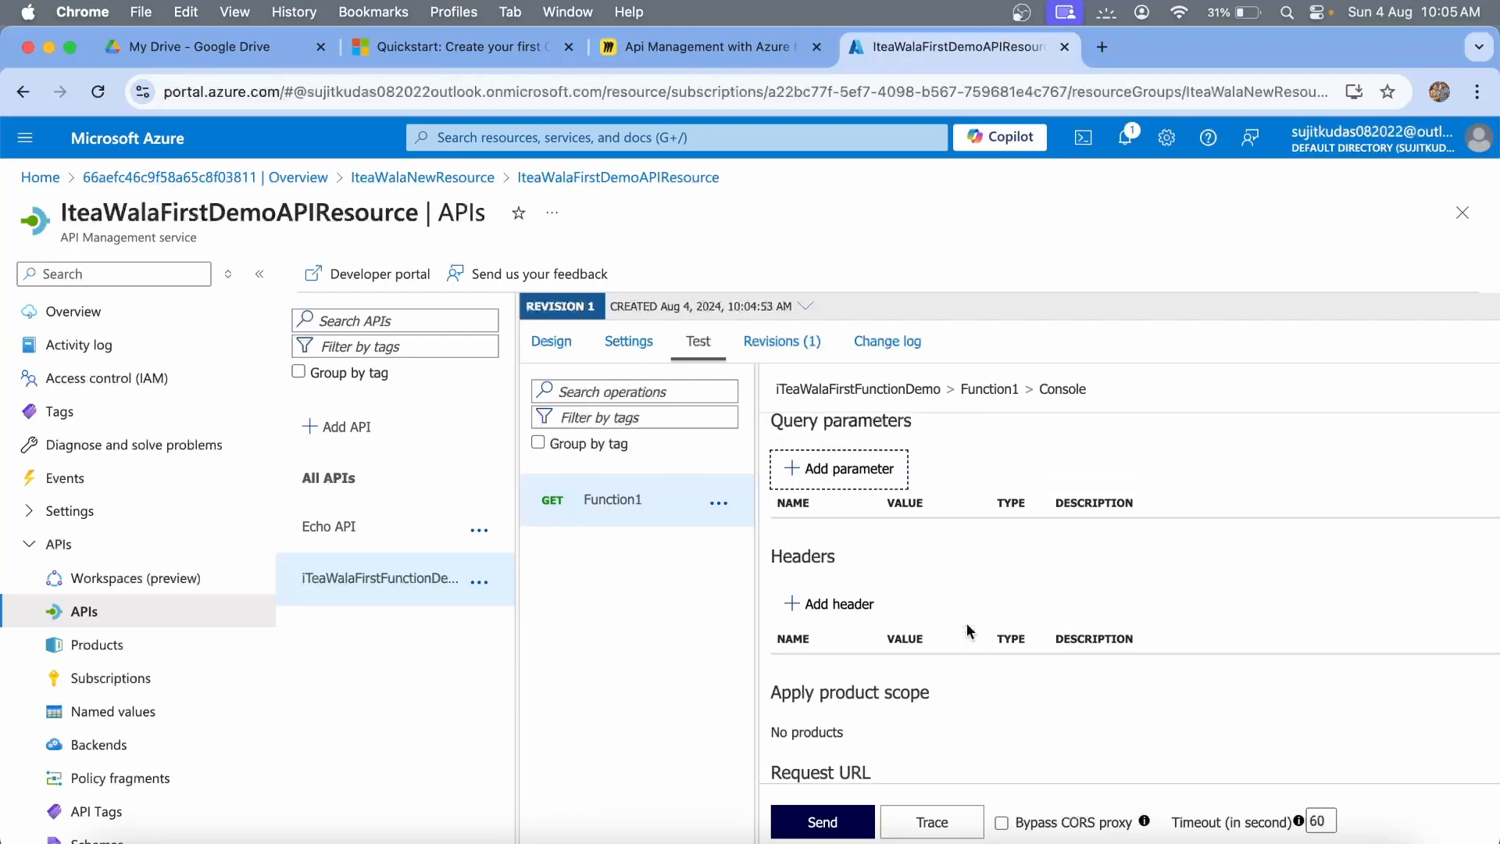
scroll(969, 629, "down", 4)
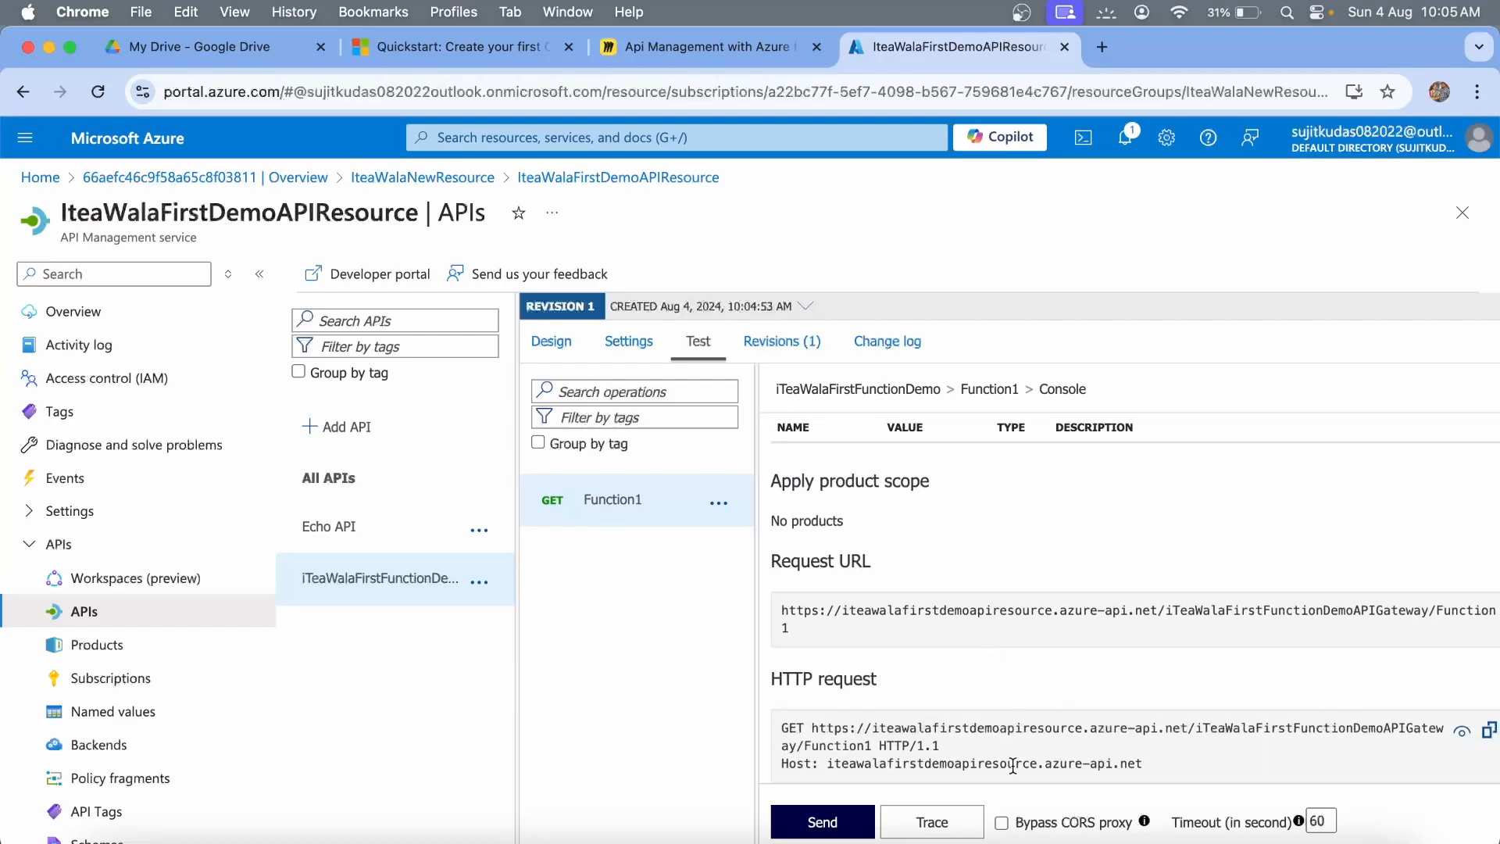
left_click(847, 825)
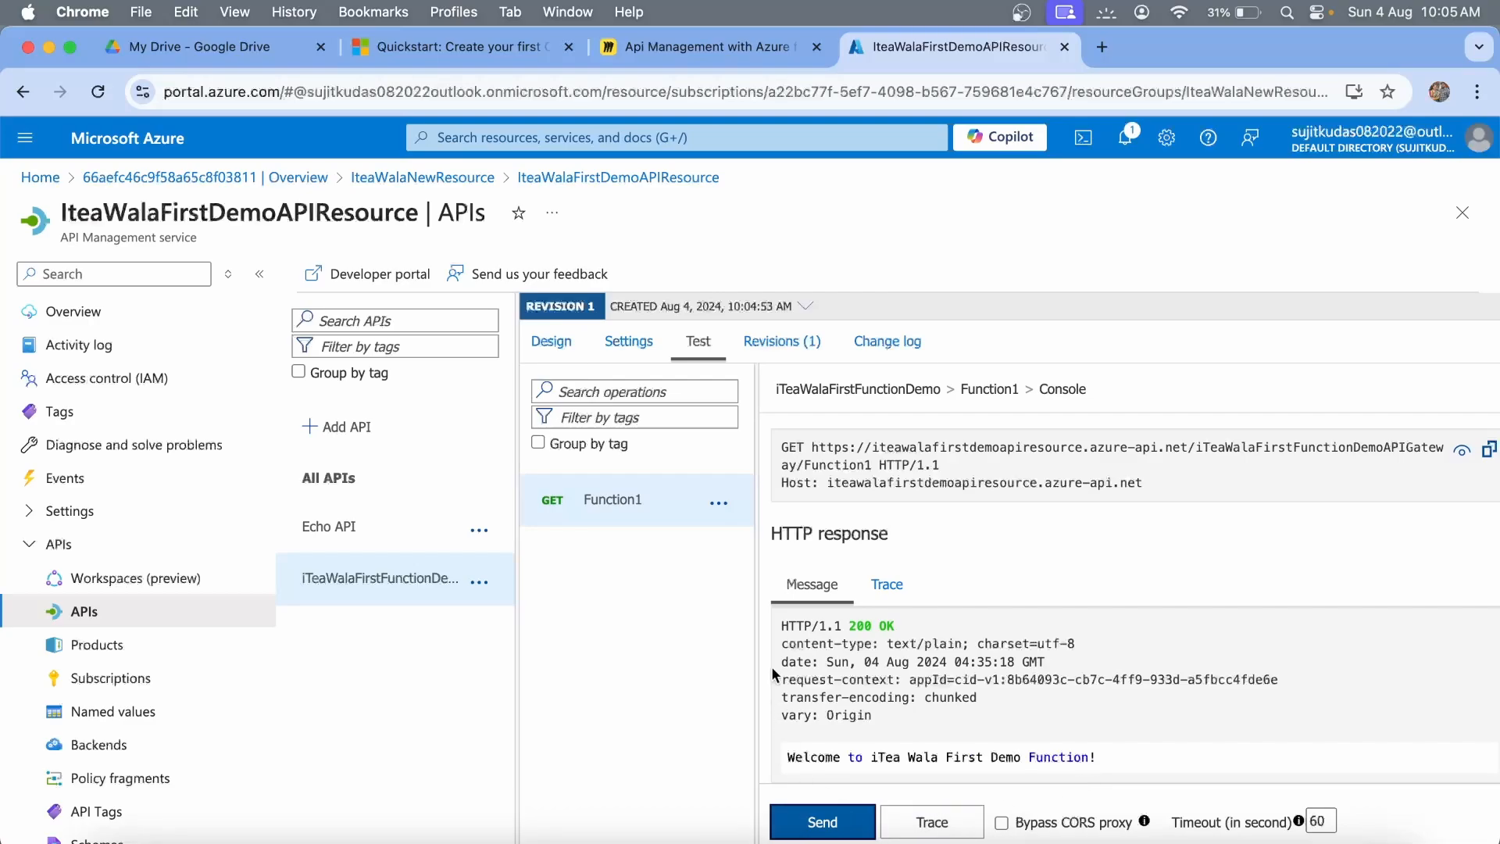
left_click(63, 552)
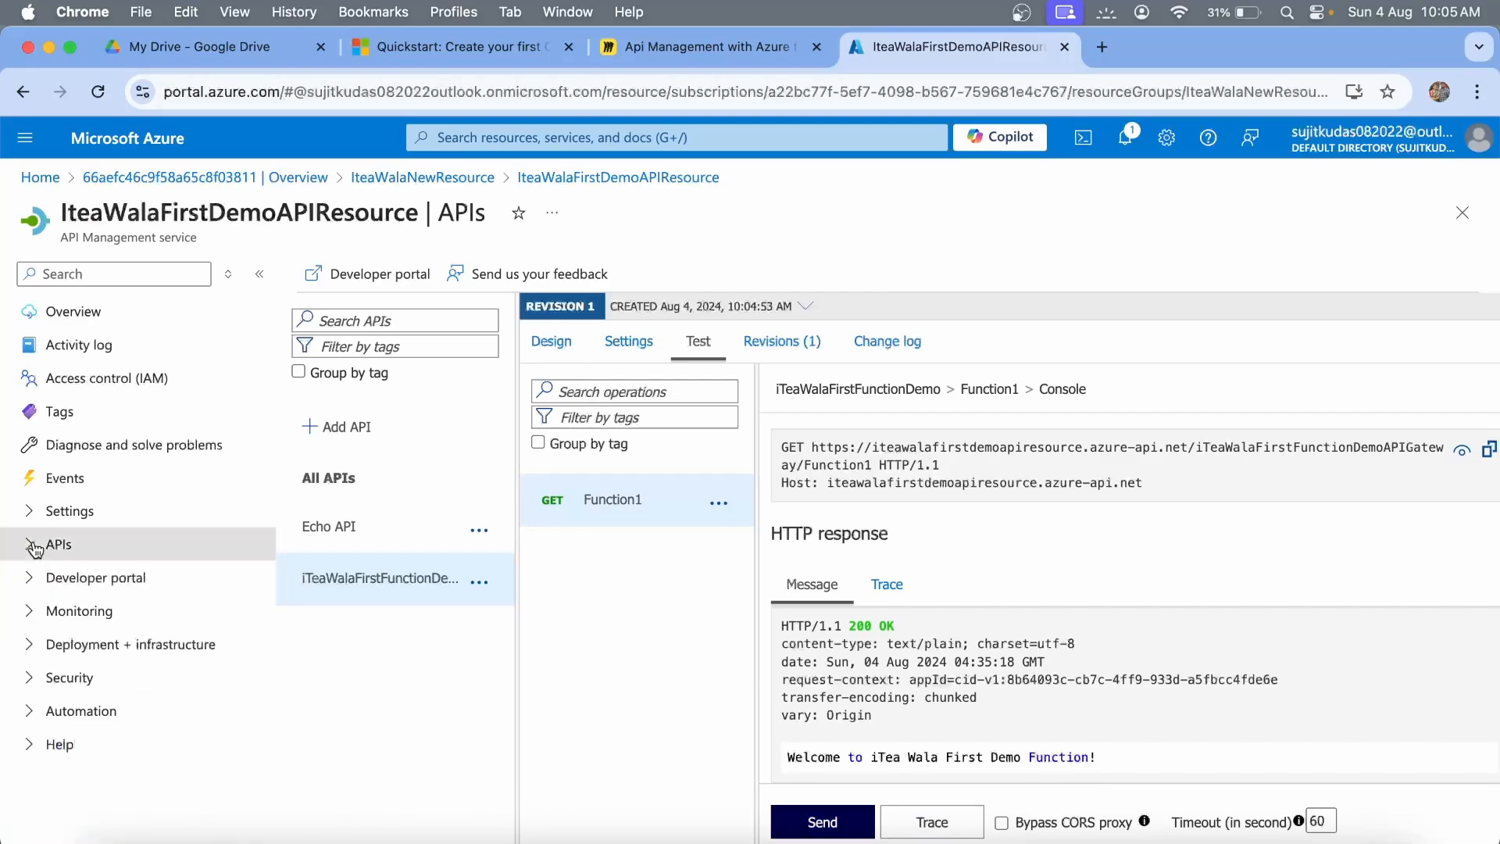
Go to the Developer portal's Portal overview and launch the admin developer portal in a new tab.
left_click(108, 592)
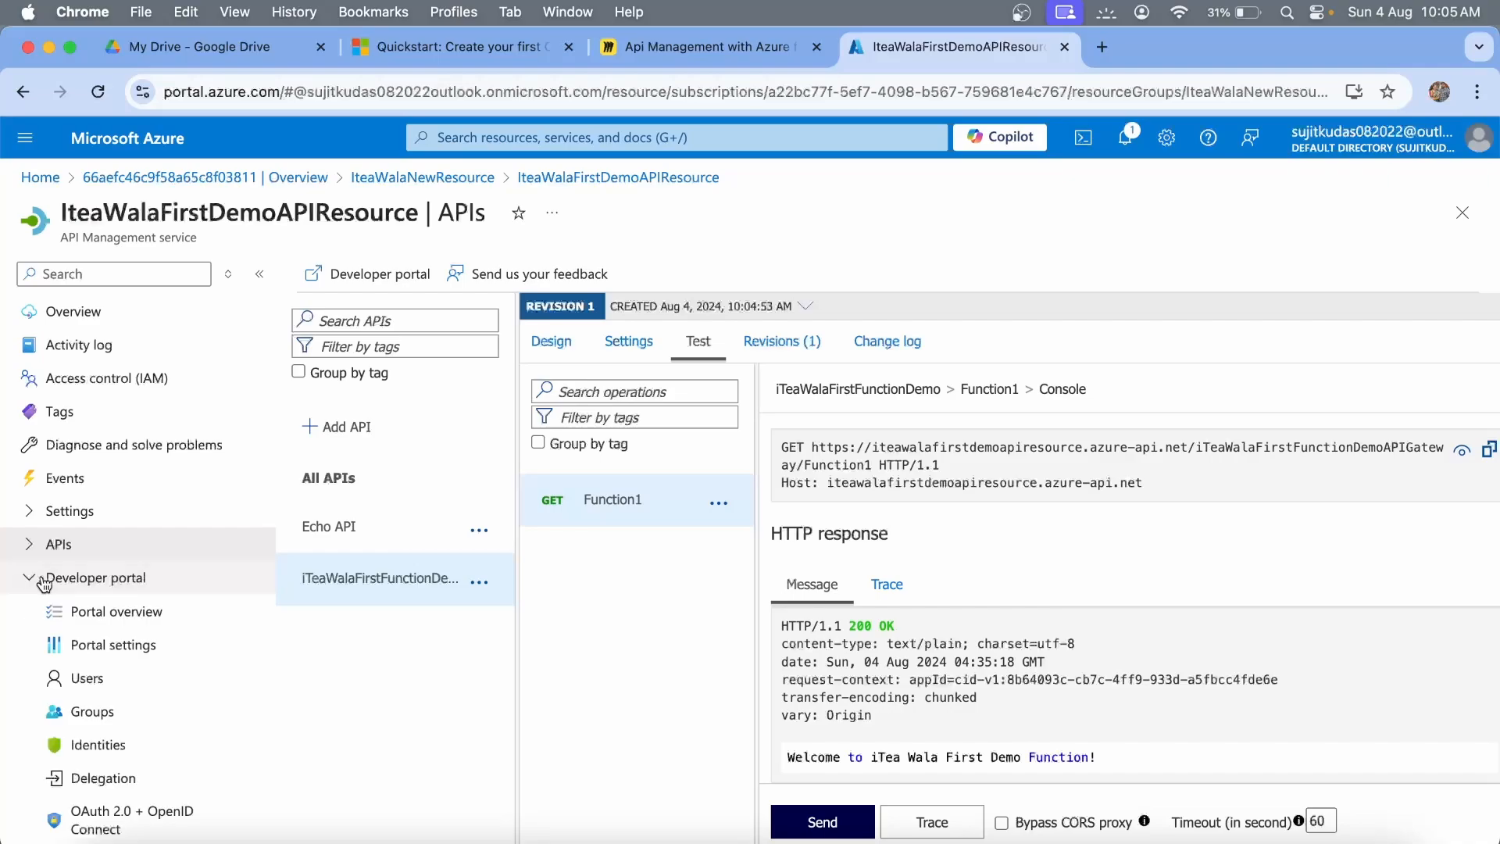
scroll(155, 666, "down", 2)
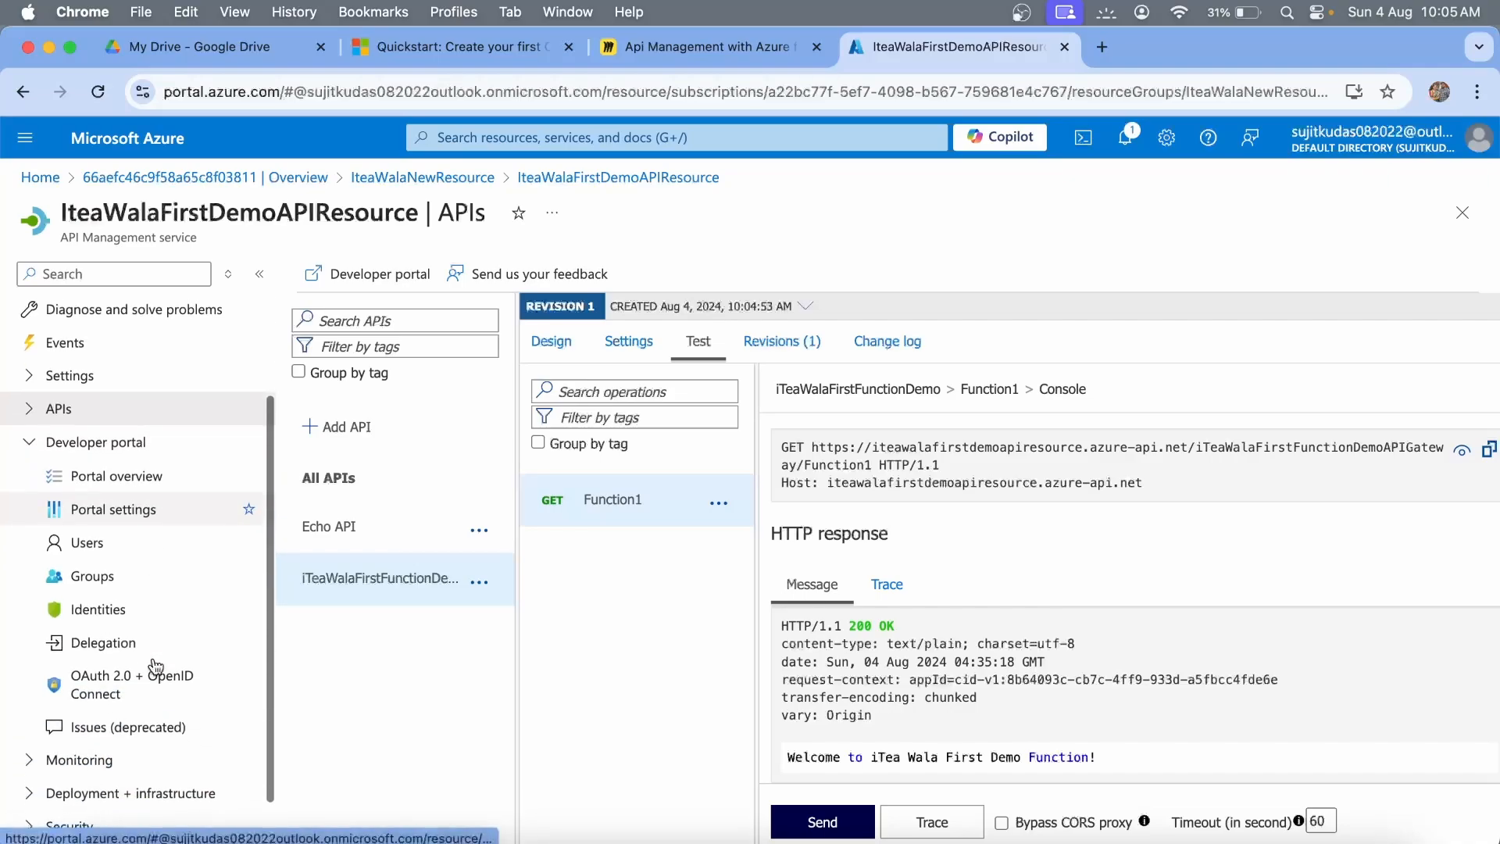
left_click(125, 444)
left_click(109, 578)
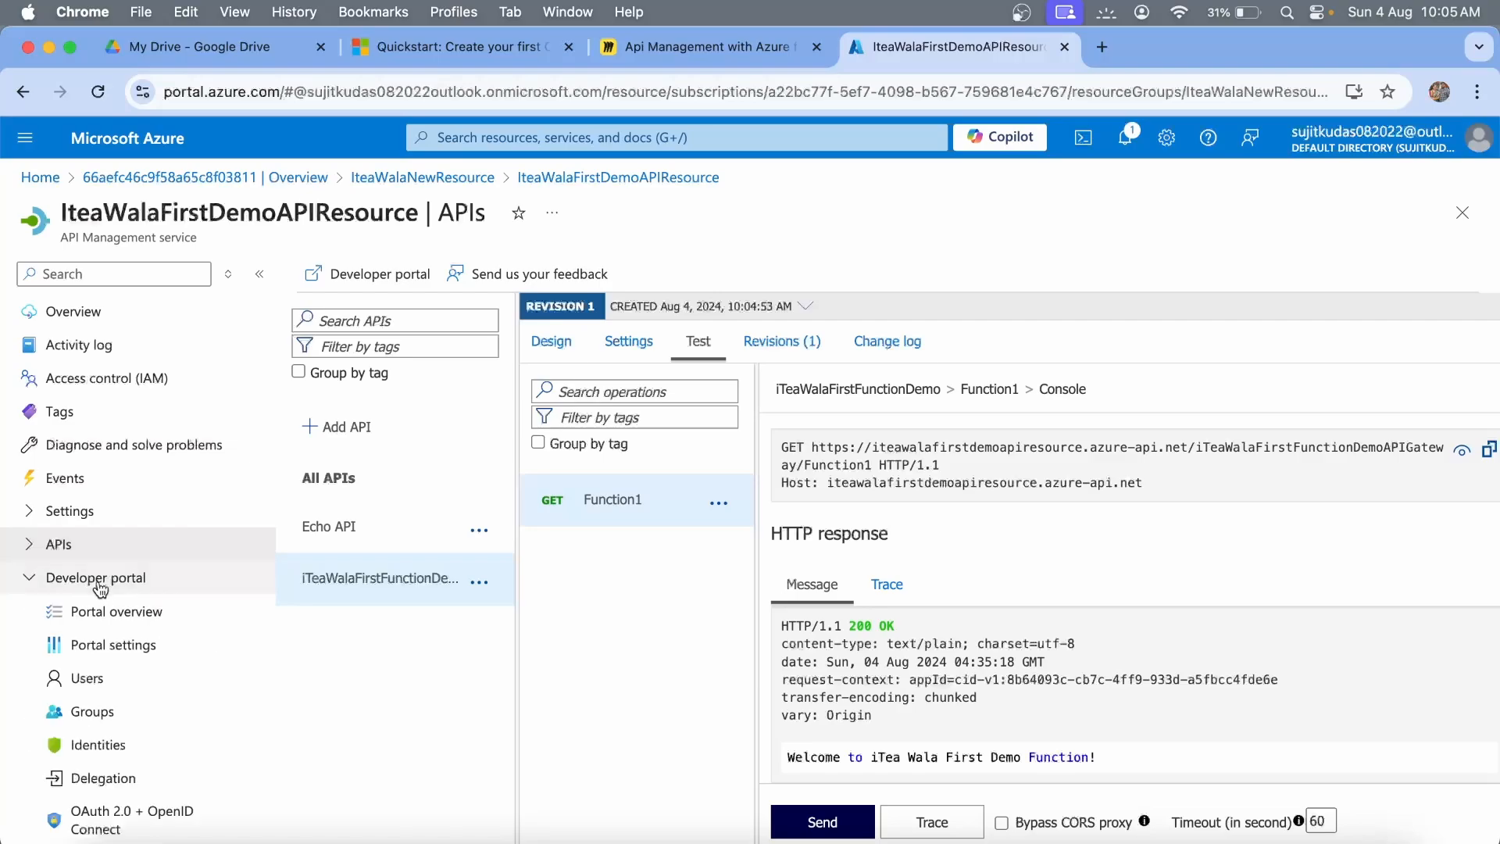
scroll(113, 617, "down", 3)
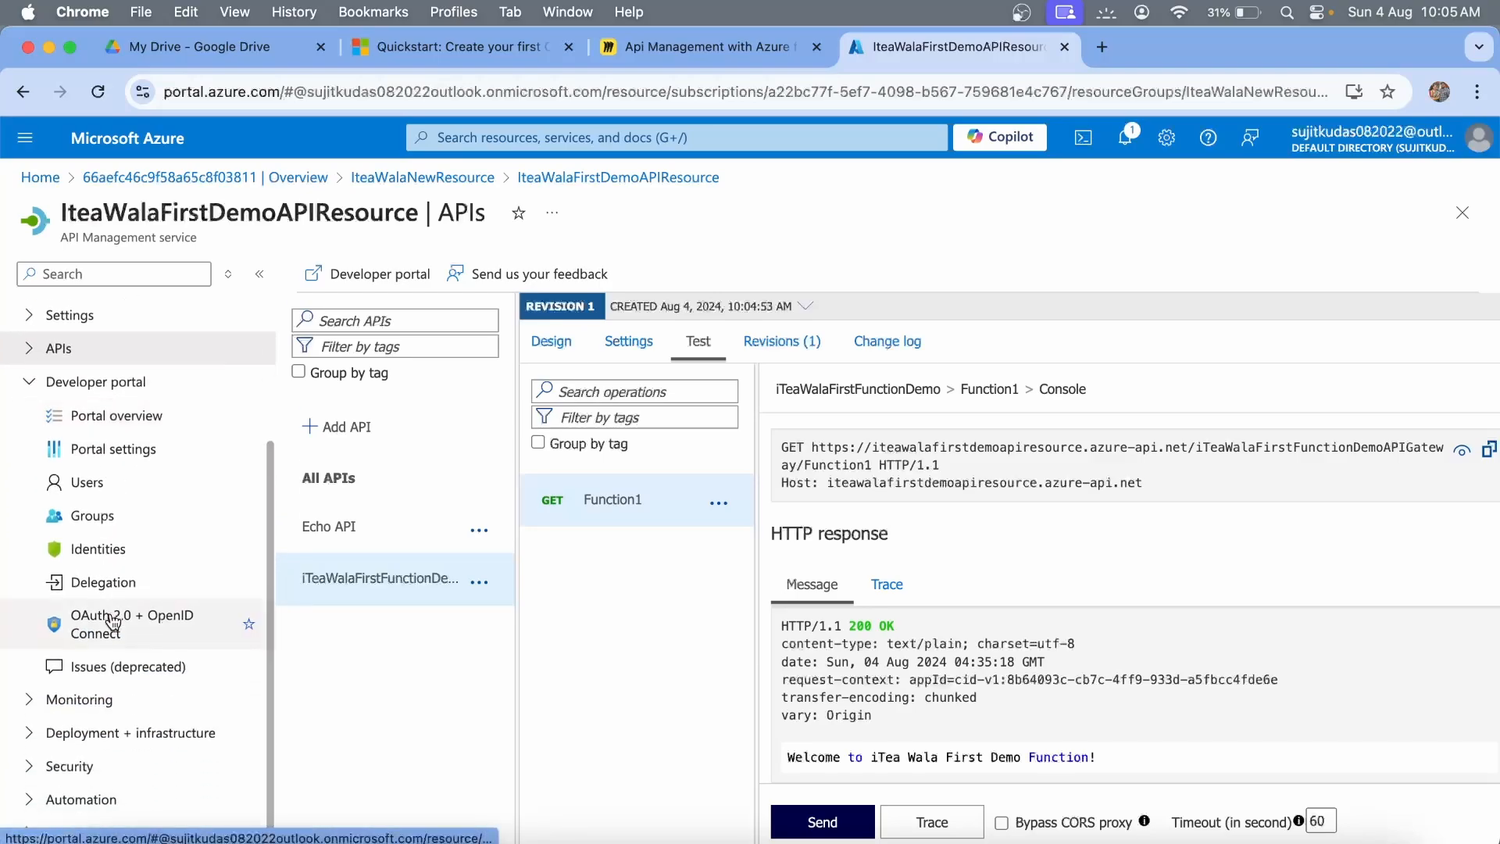
left_click(127, 424)
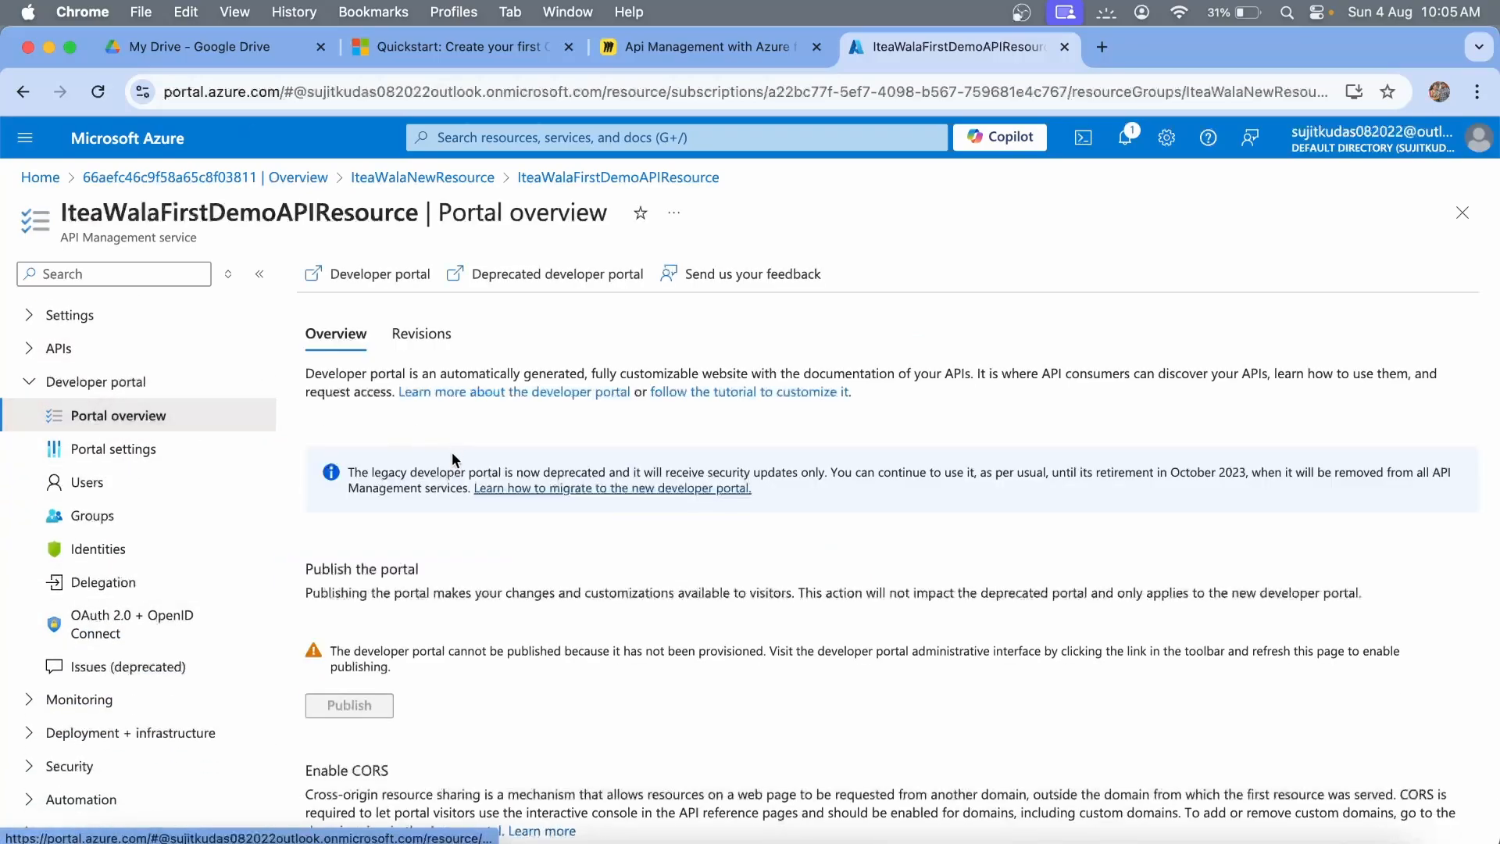
scroll(367, 558, "down", 5)
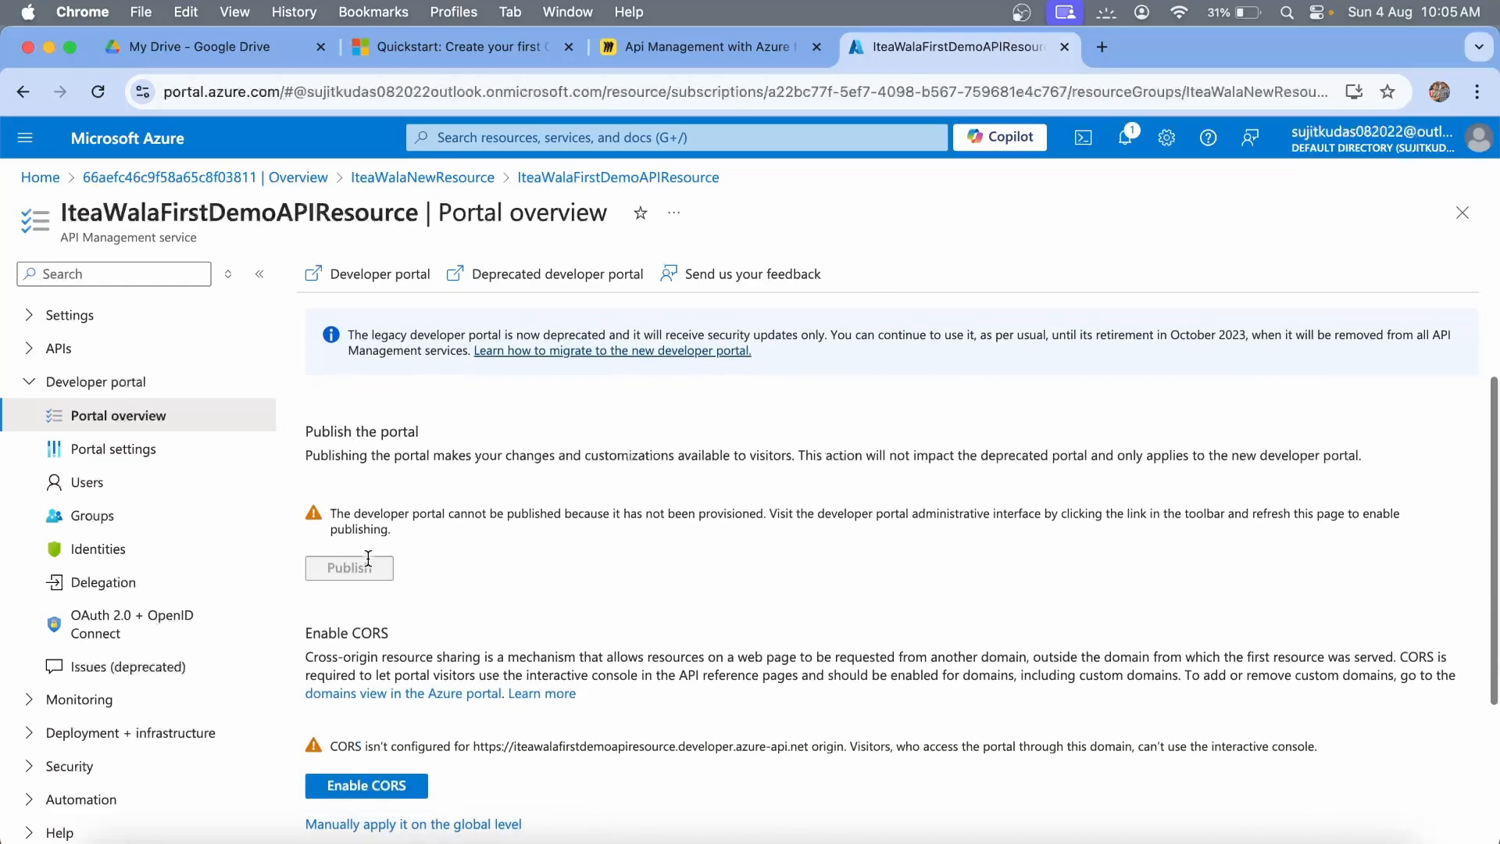
left_click(362, 274)
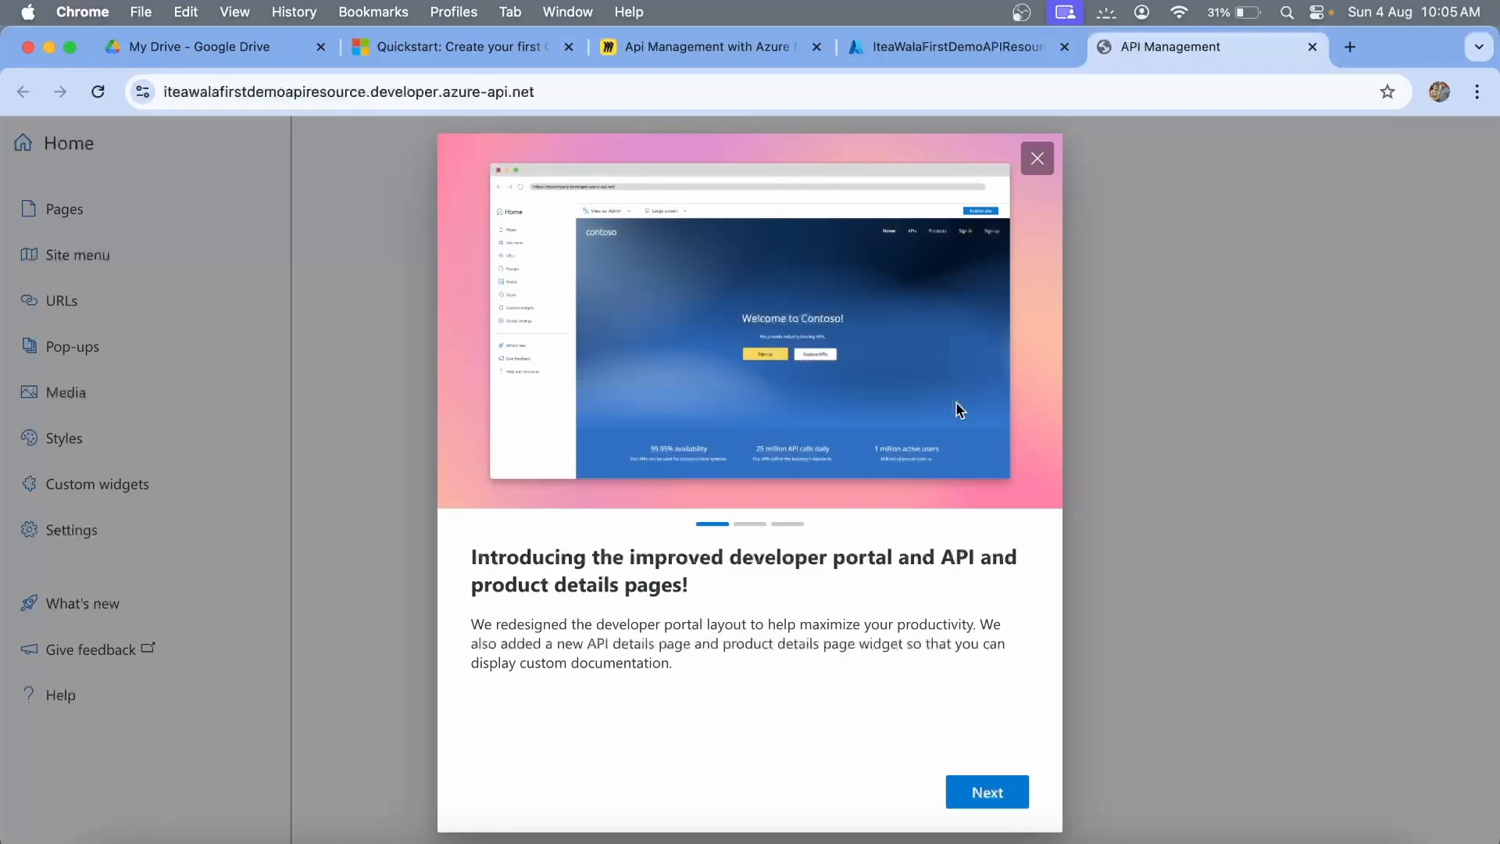
Skip through the welcome tour and start publishing the developer portal site.
left_click(987, 792)
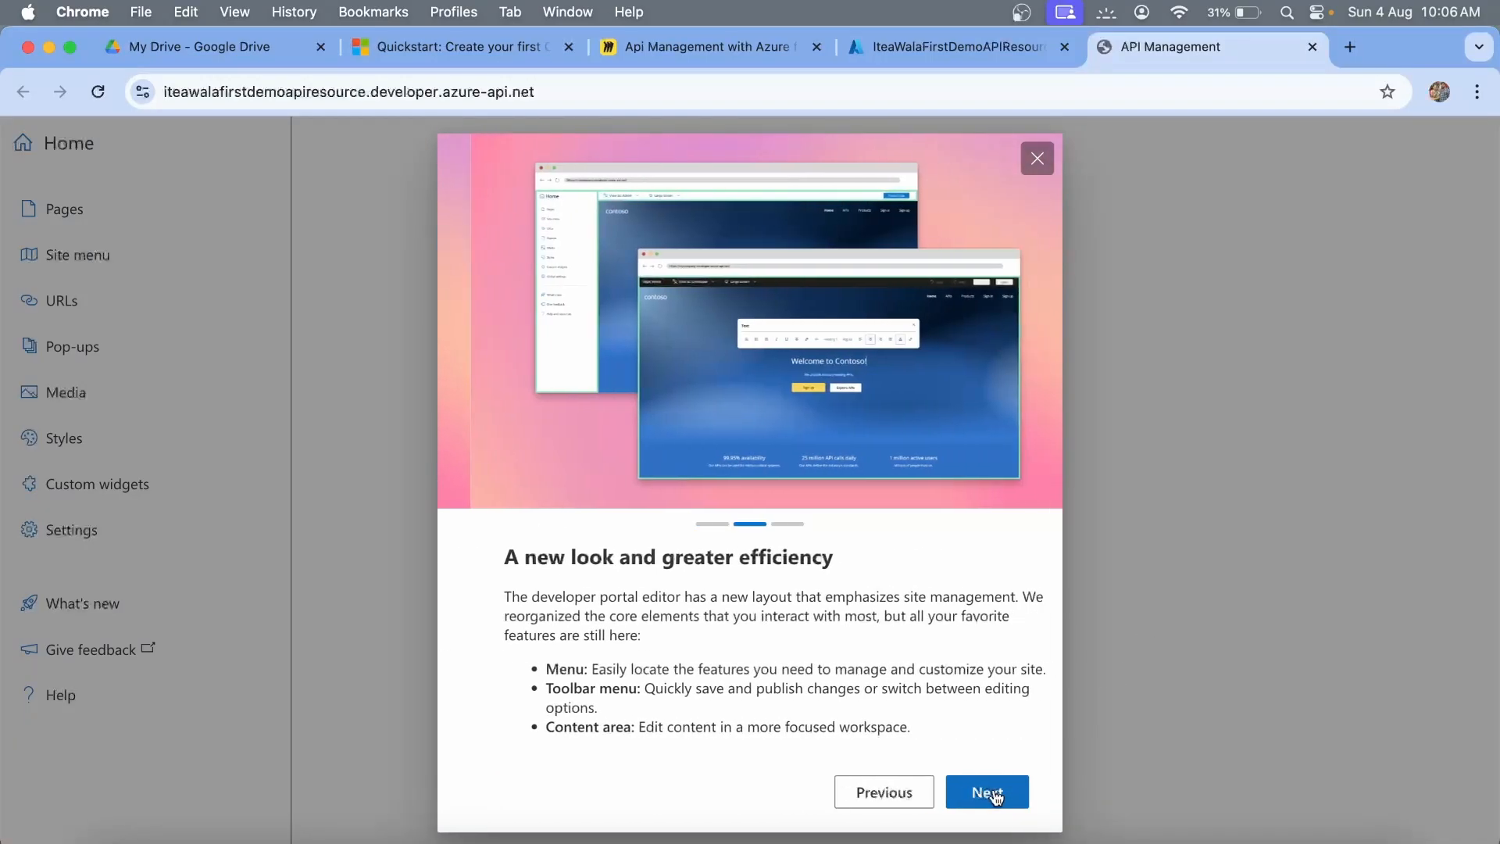
left_click(987, 792)
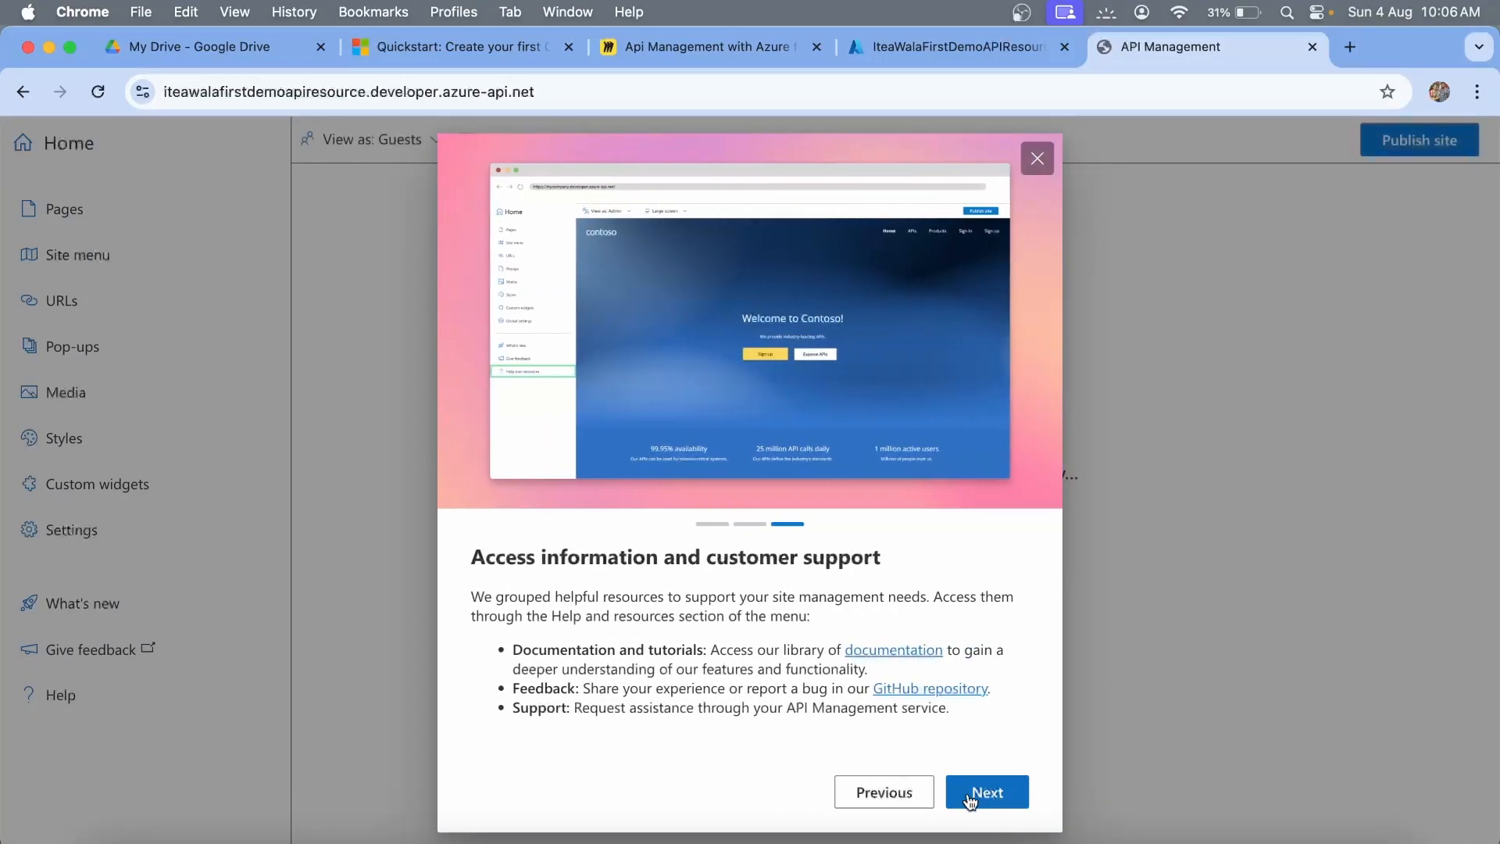
left_click(1036, 160)
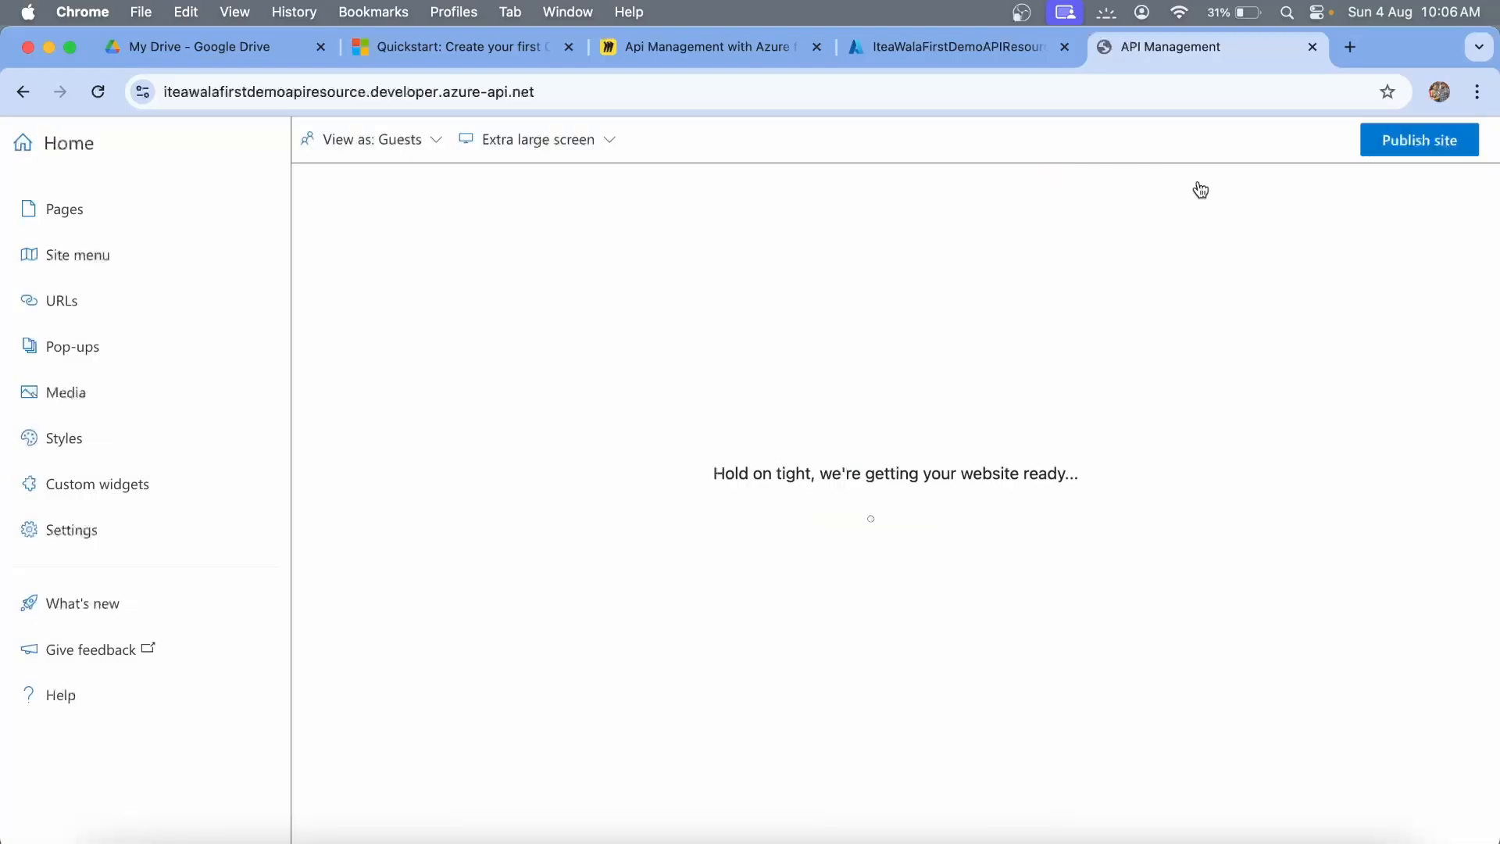
left_click(1394, 155)
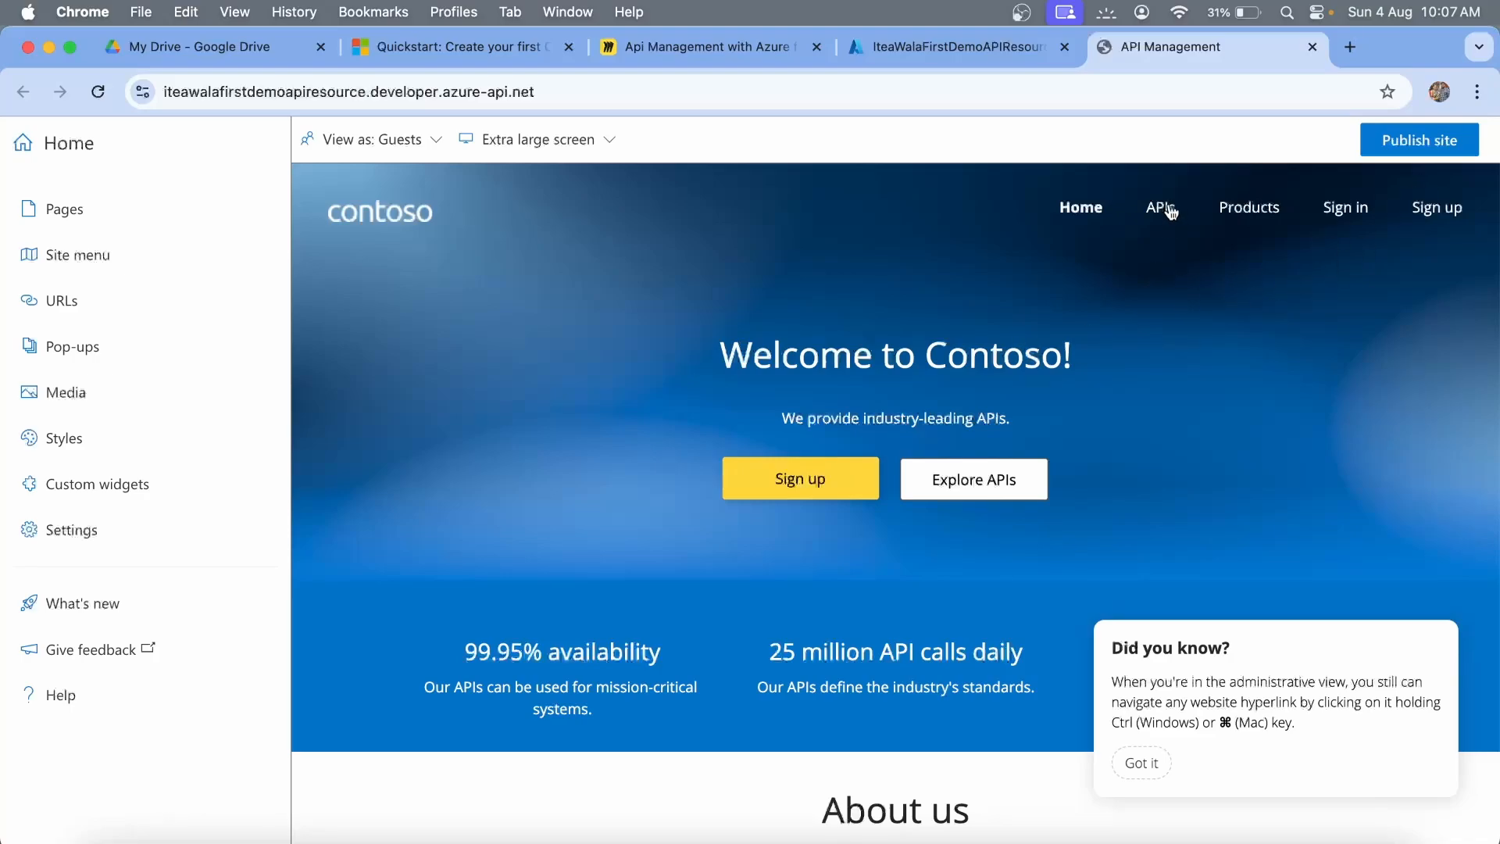
Replace 'Contoso' with 'iTea Wala' in the home page heading, save, and close the editor.
left_click(980, 372)
left_click(847, 510)
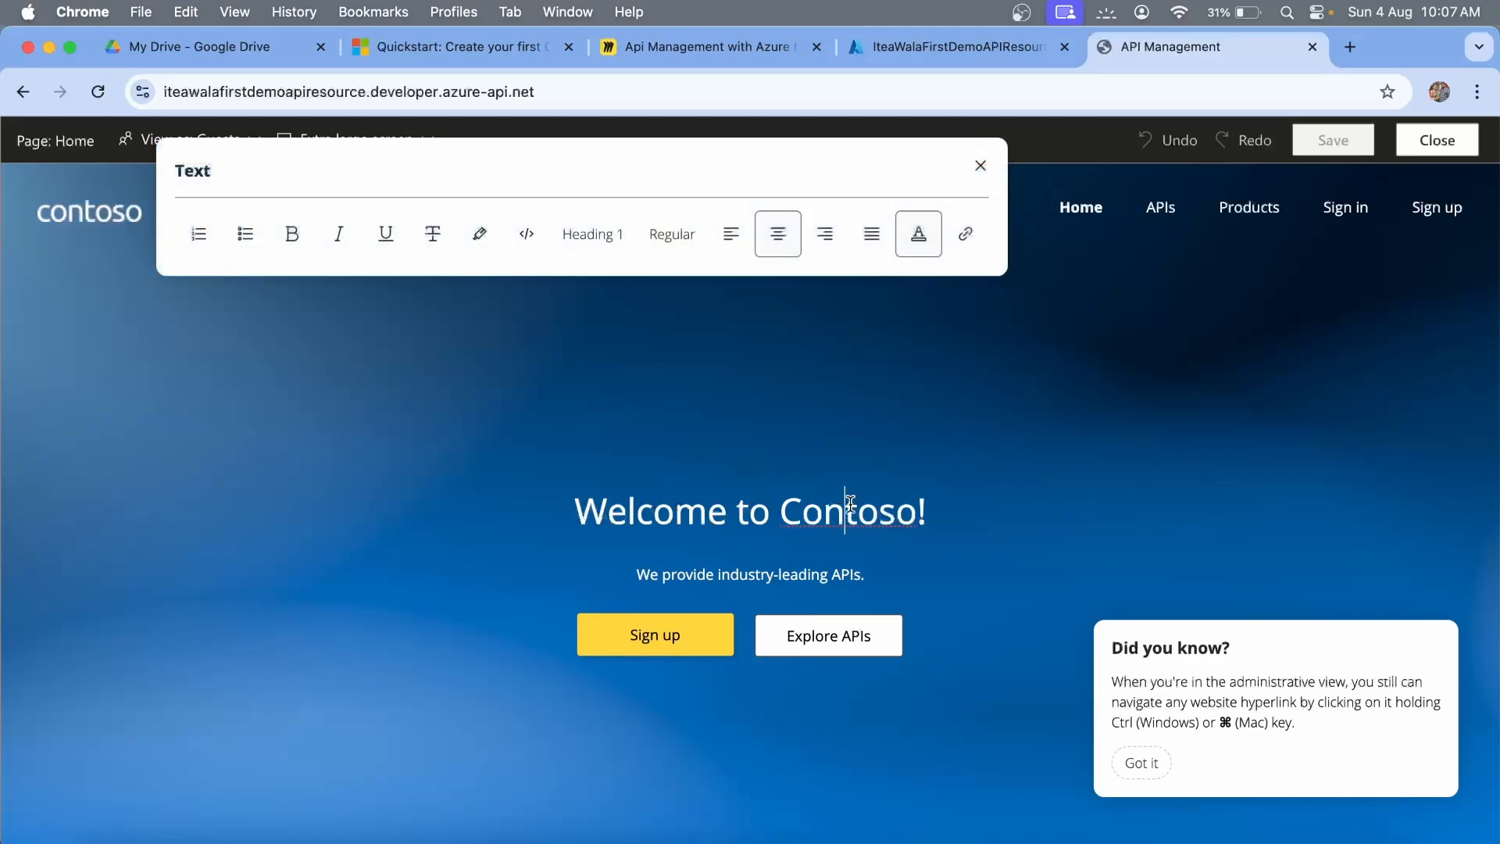
double_click(850, 512)
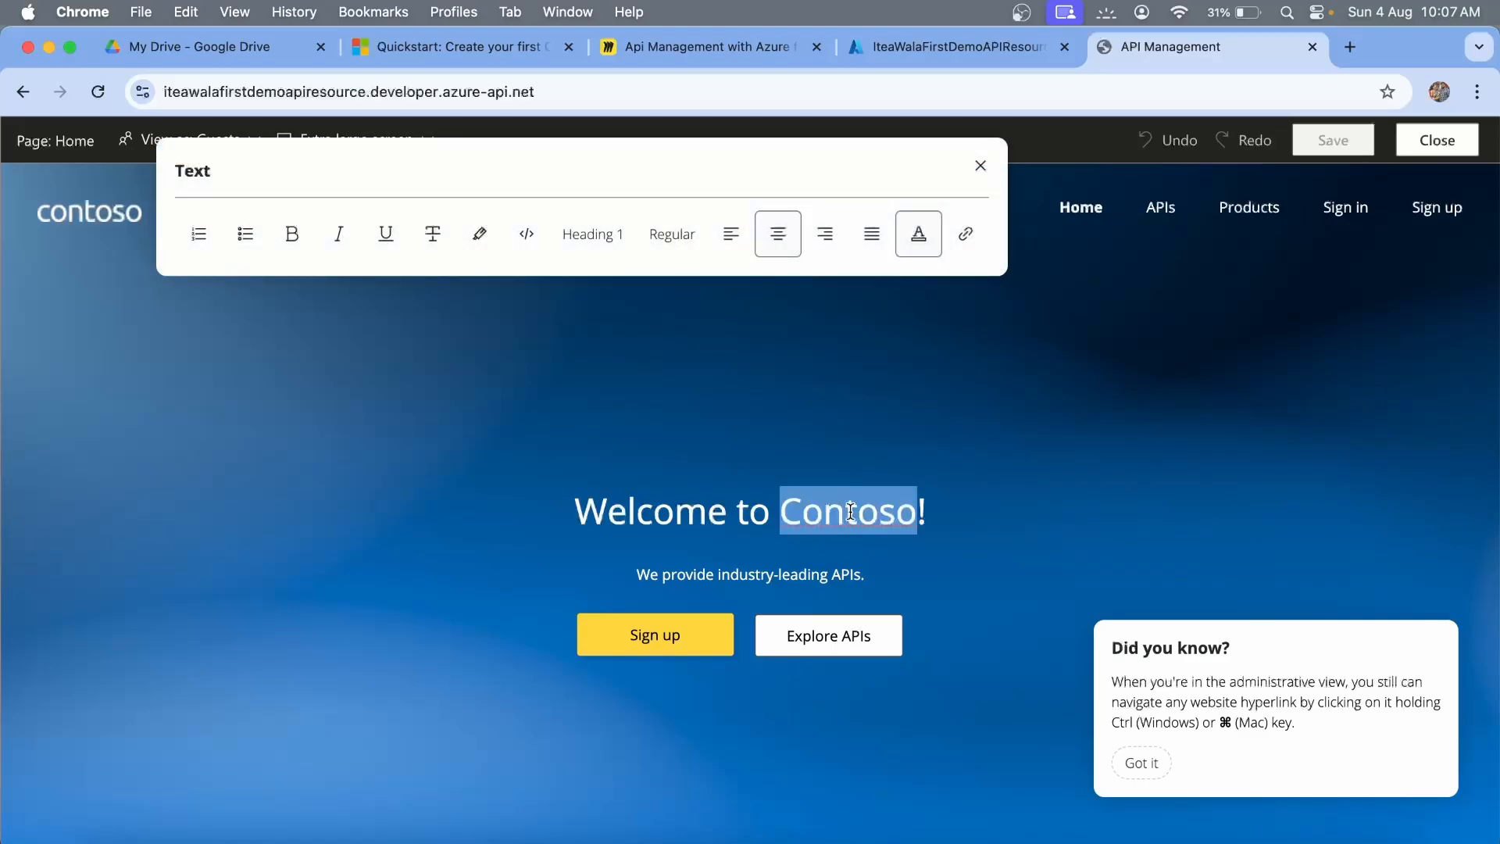
type("iTea")
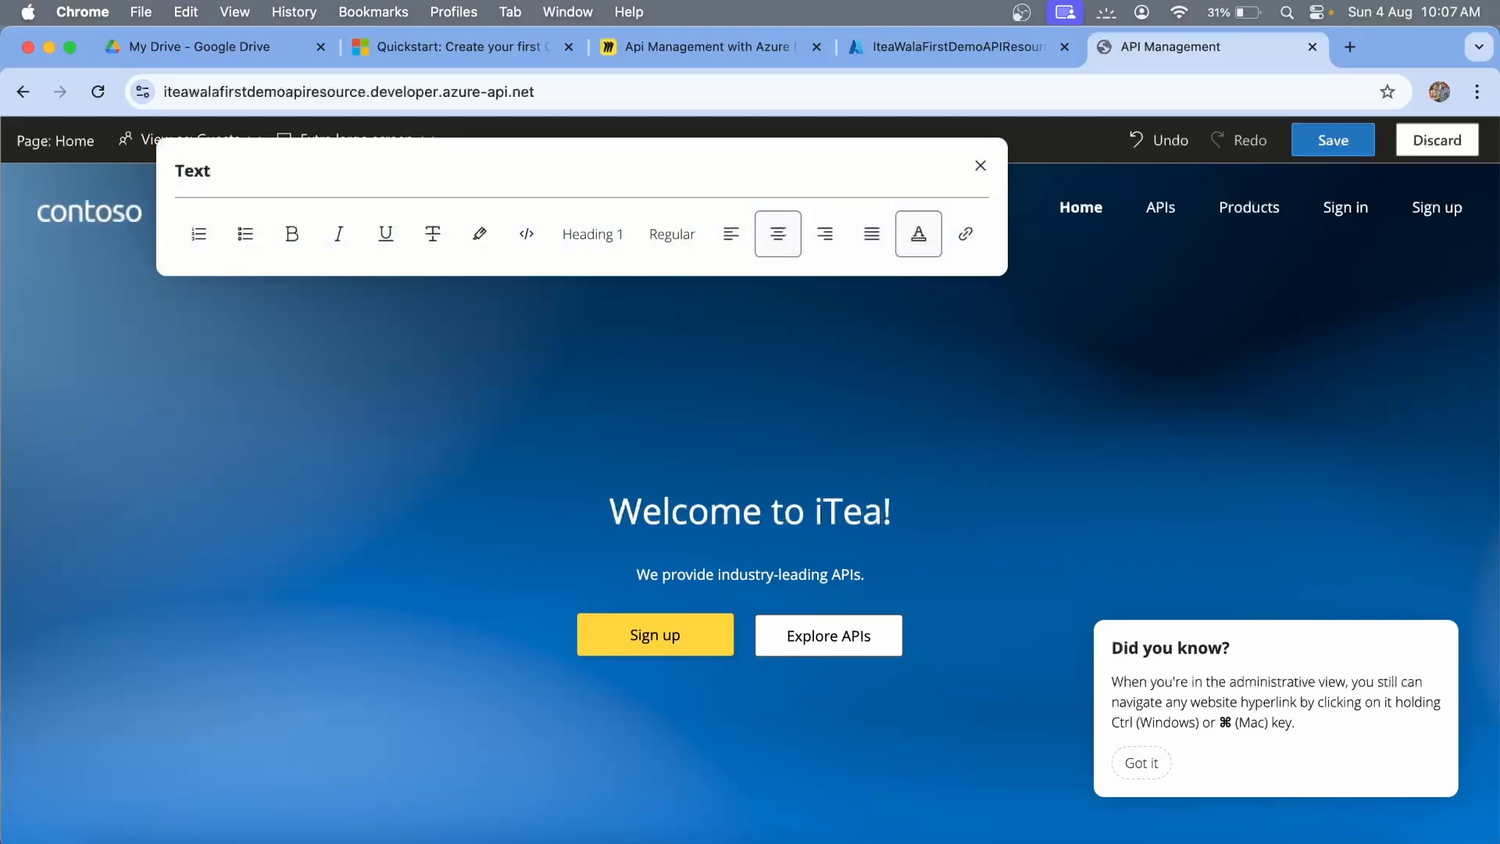
type(" Wala")
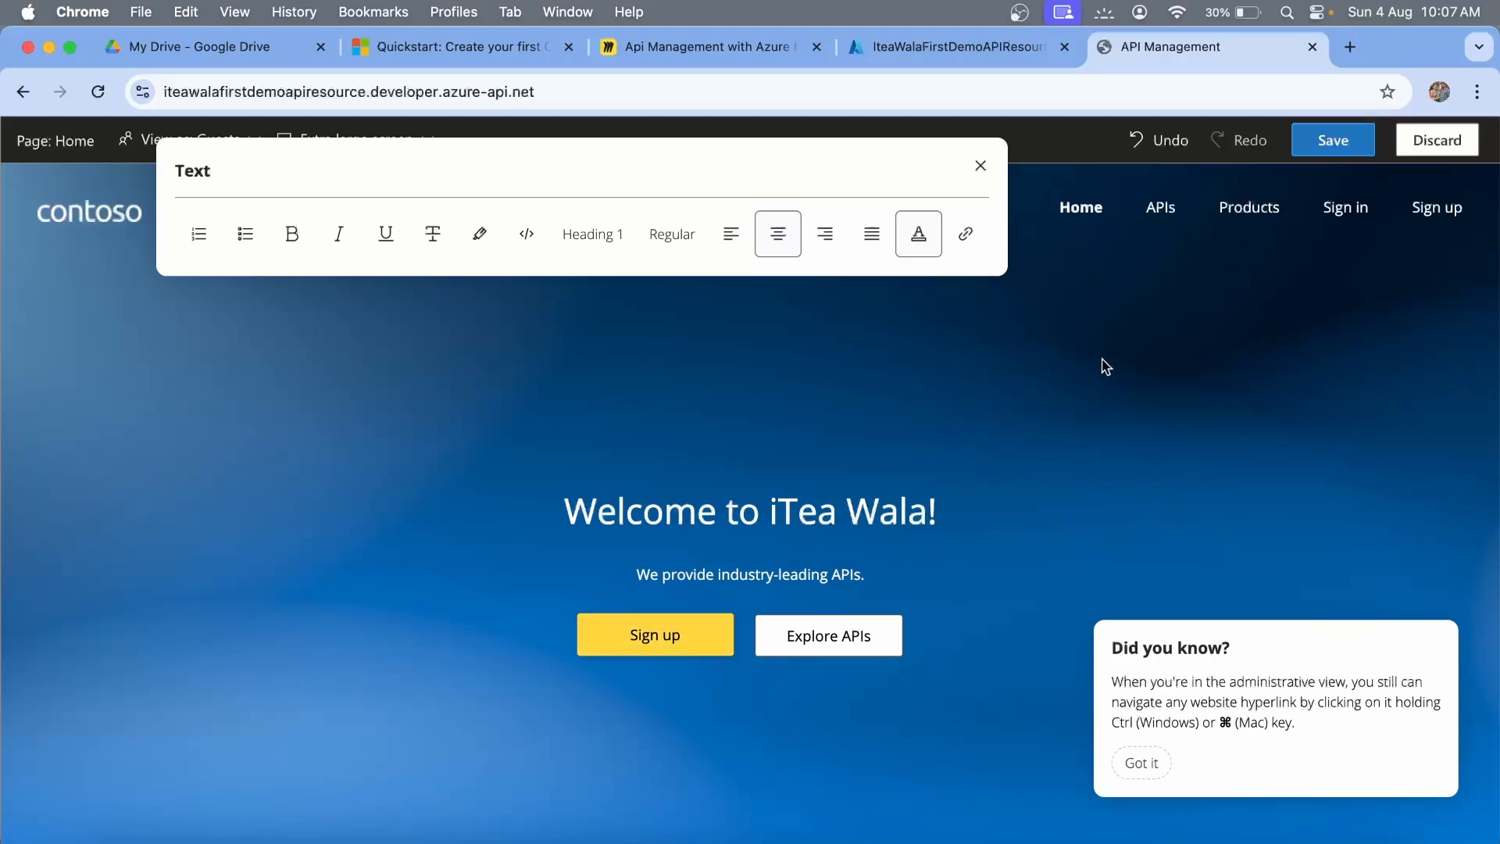
left_click(1312, 145)
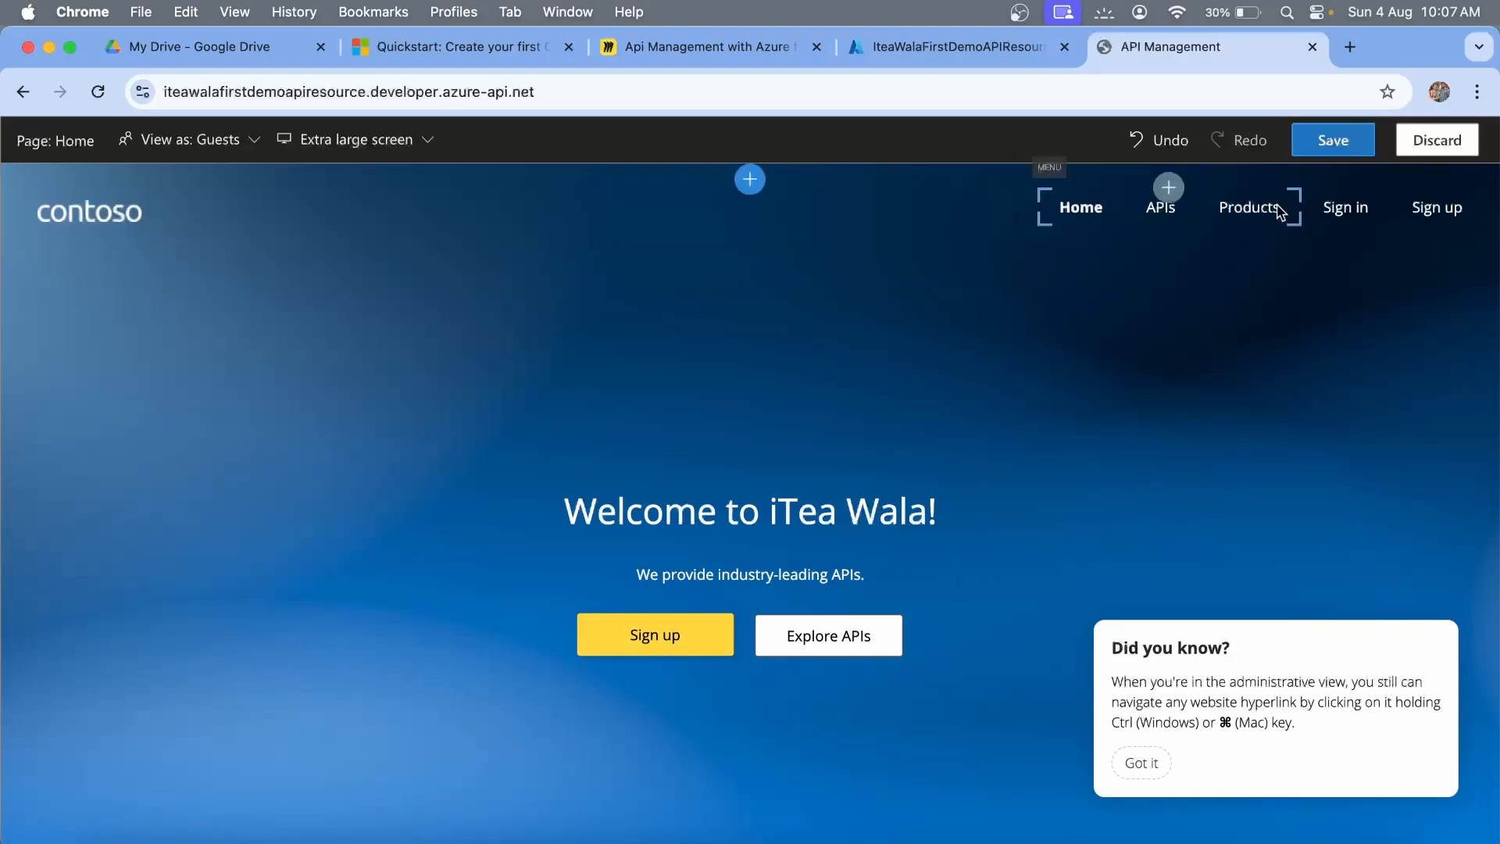
left_click(1353, 144)
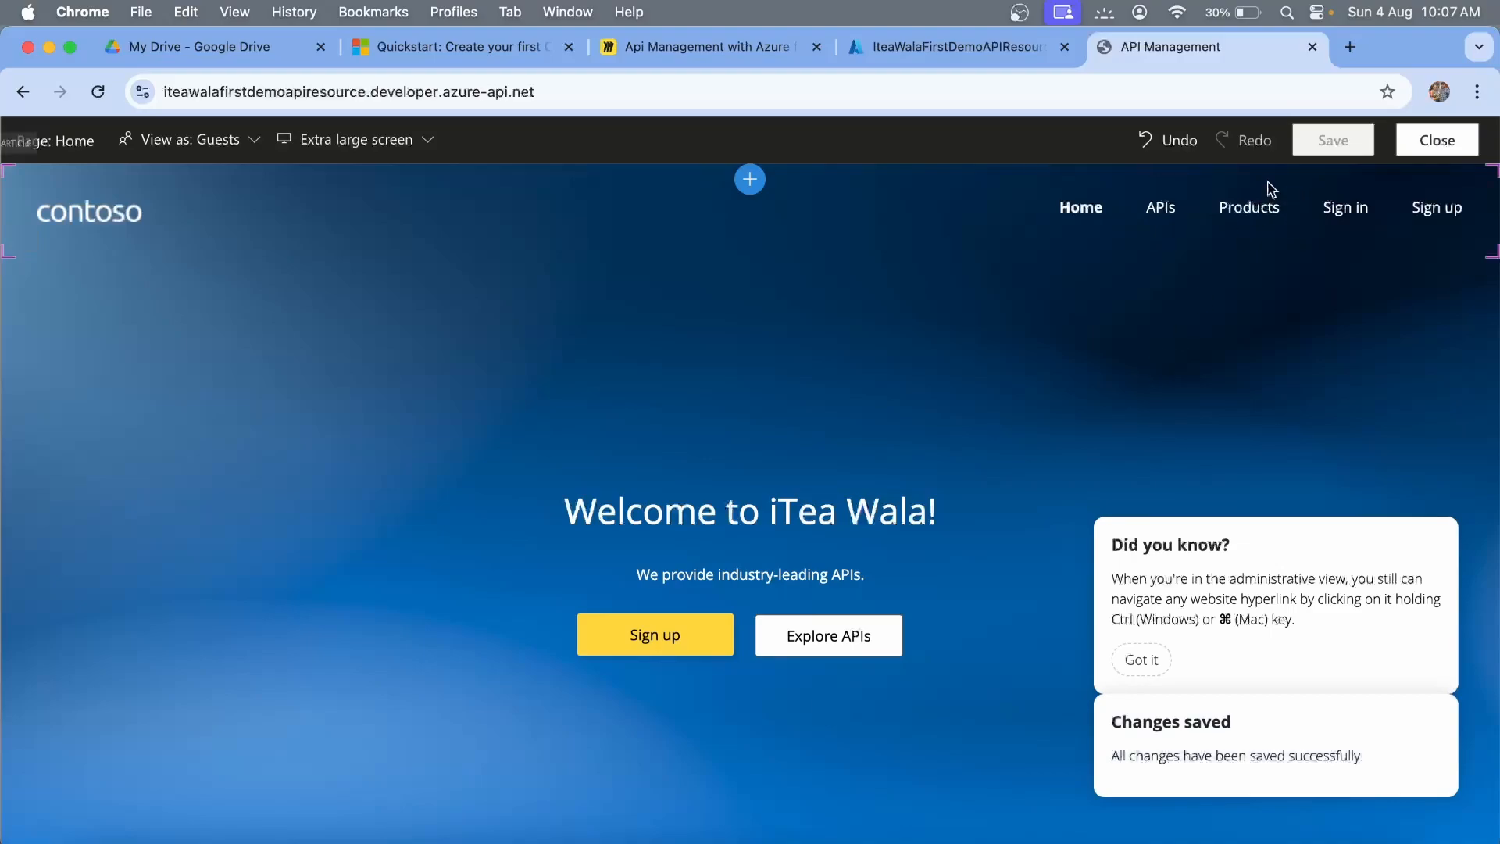
left_click(1421, 141)
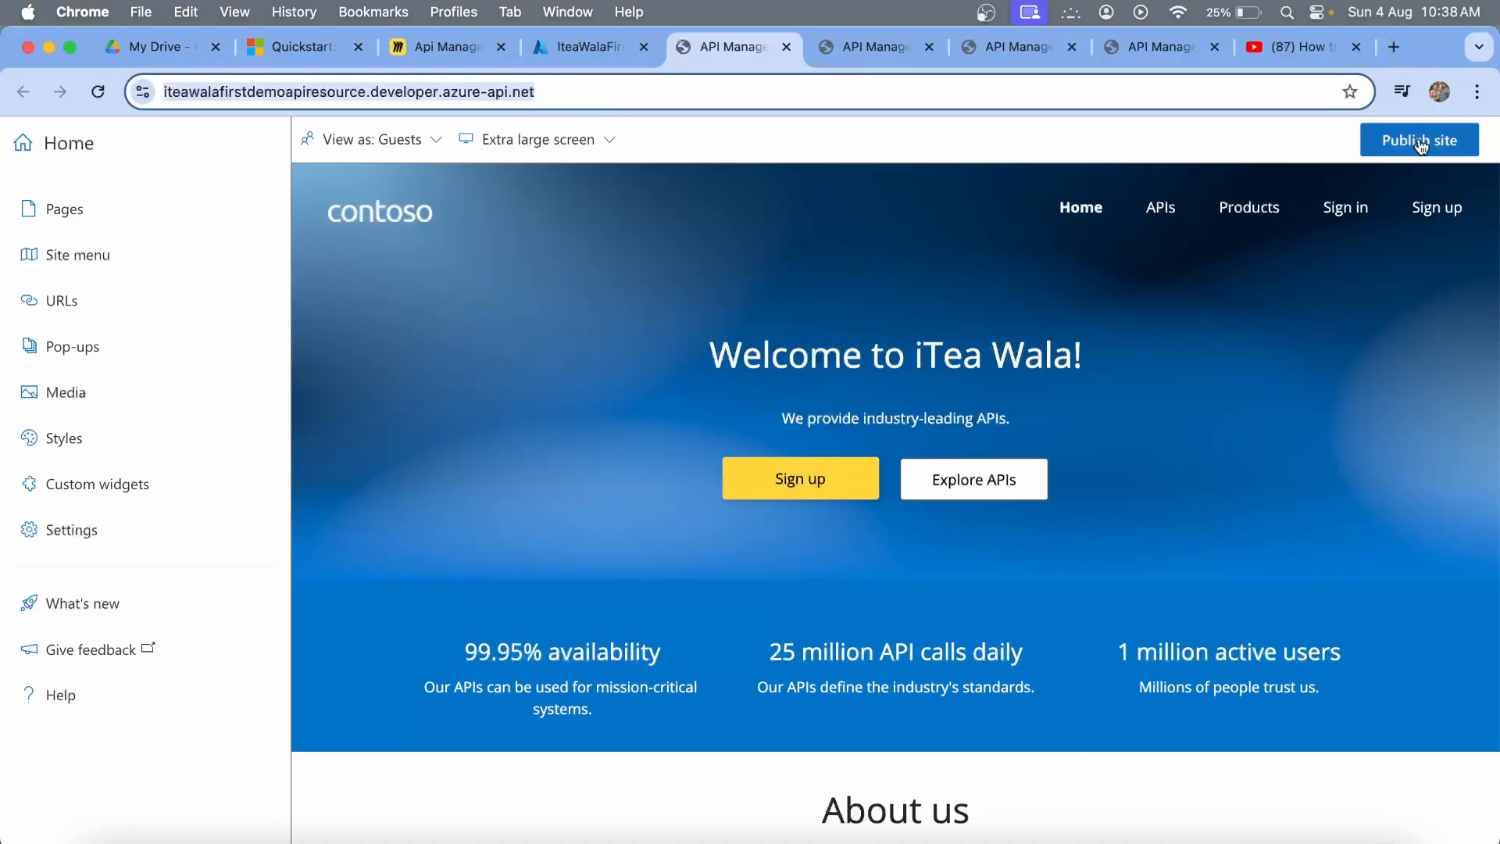
left_click(1477, 92)
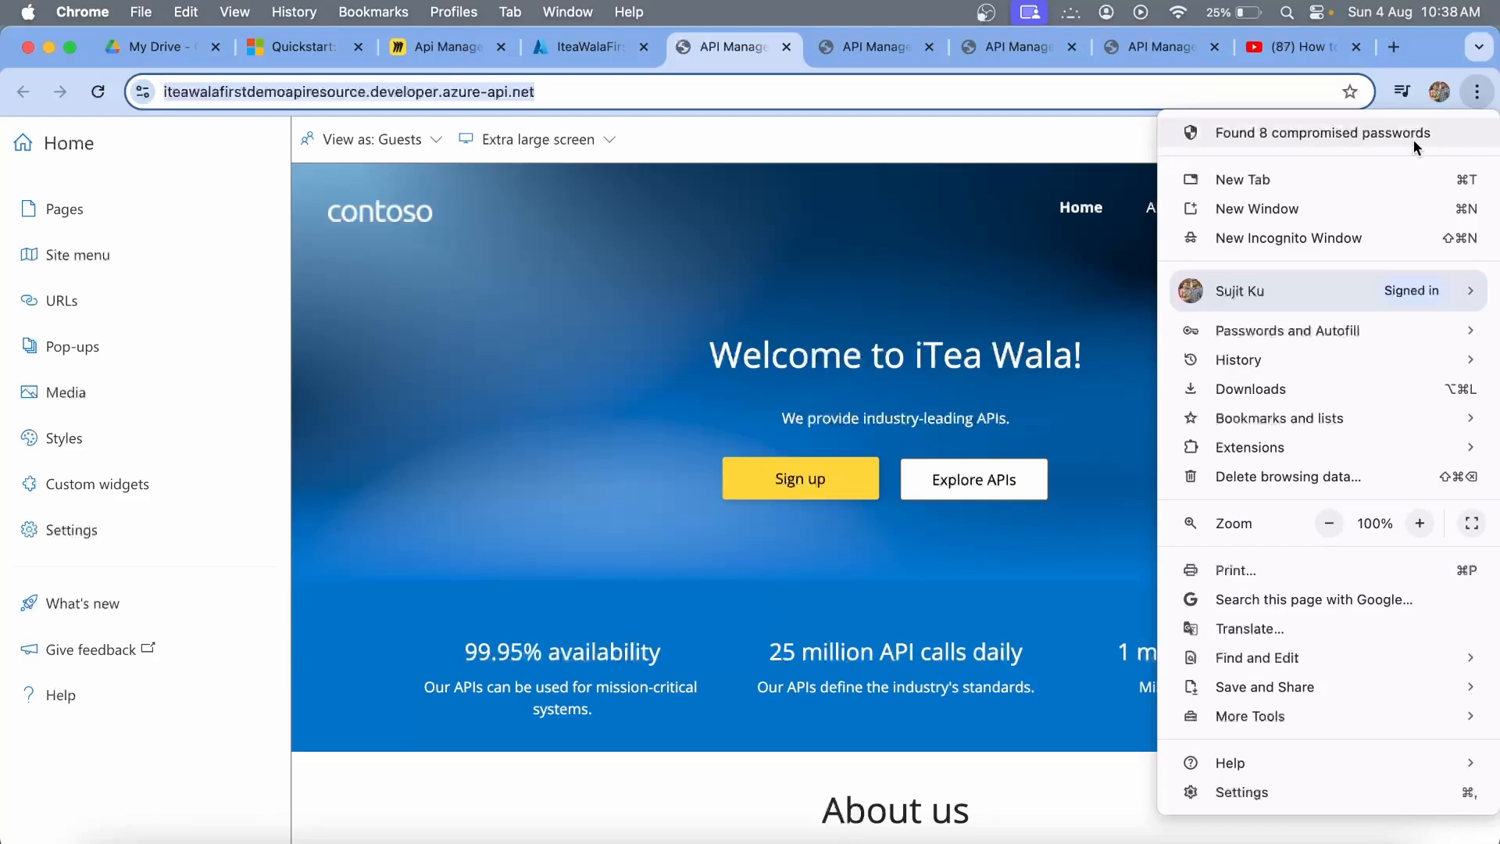
left_click(1287, 237)
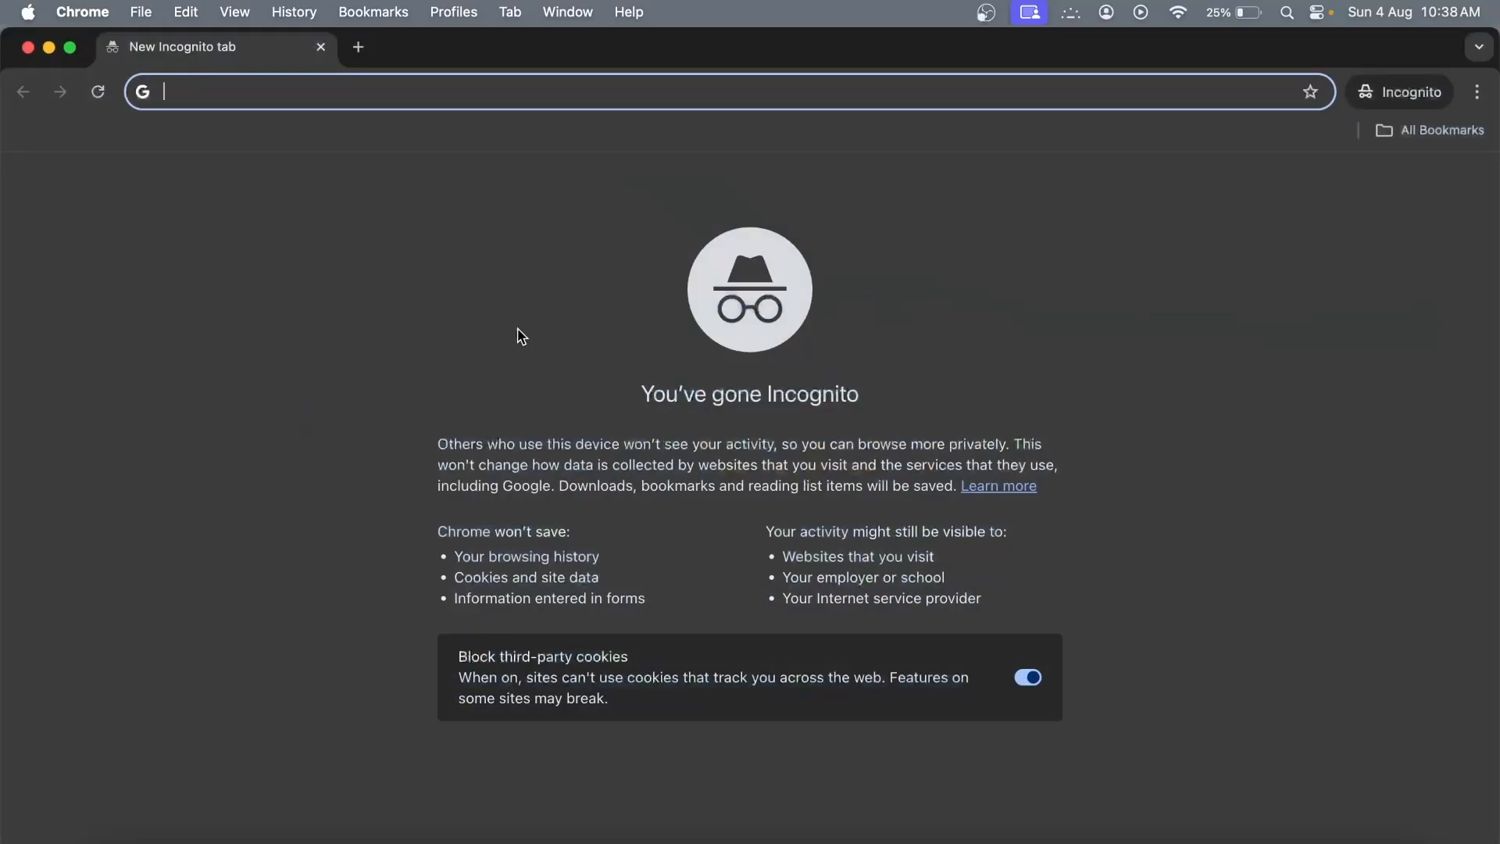
type("https://iteawalafirstdemoapiresource.developer.azure-api.net/")
key("Return")
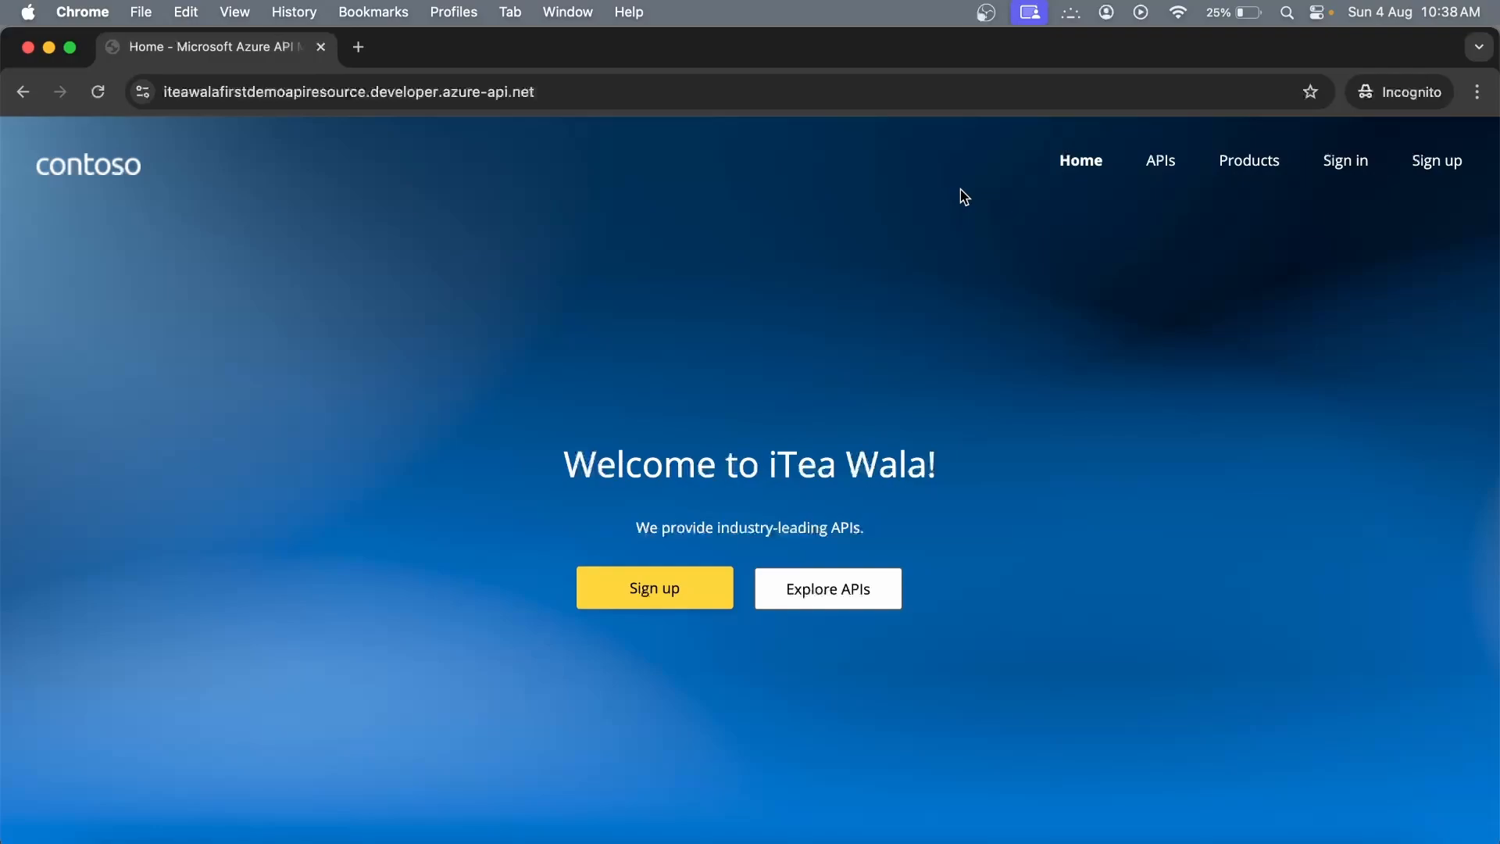
left_click(1158, 157)
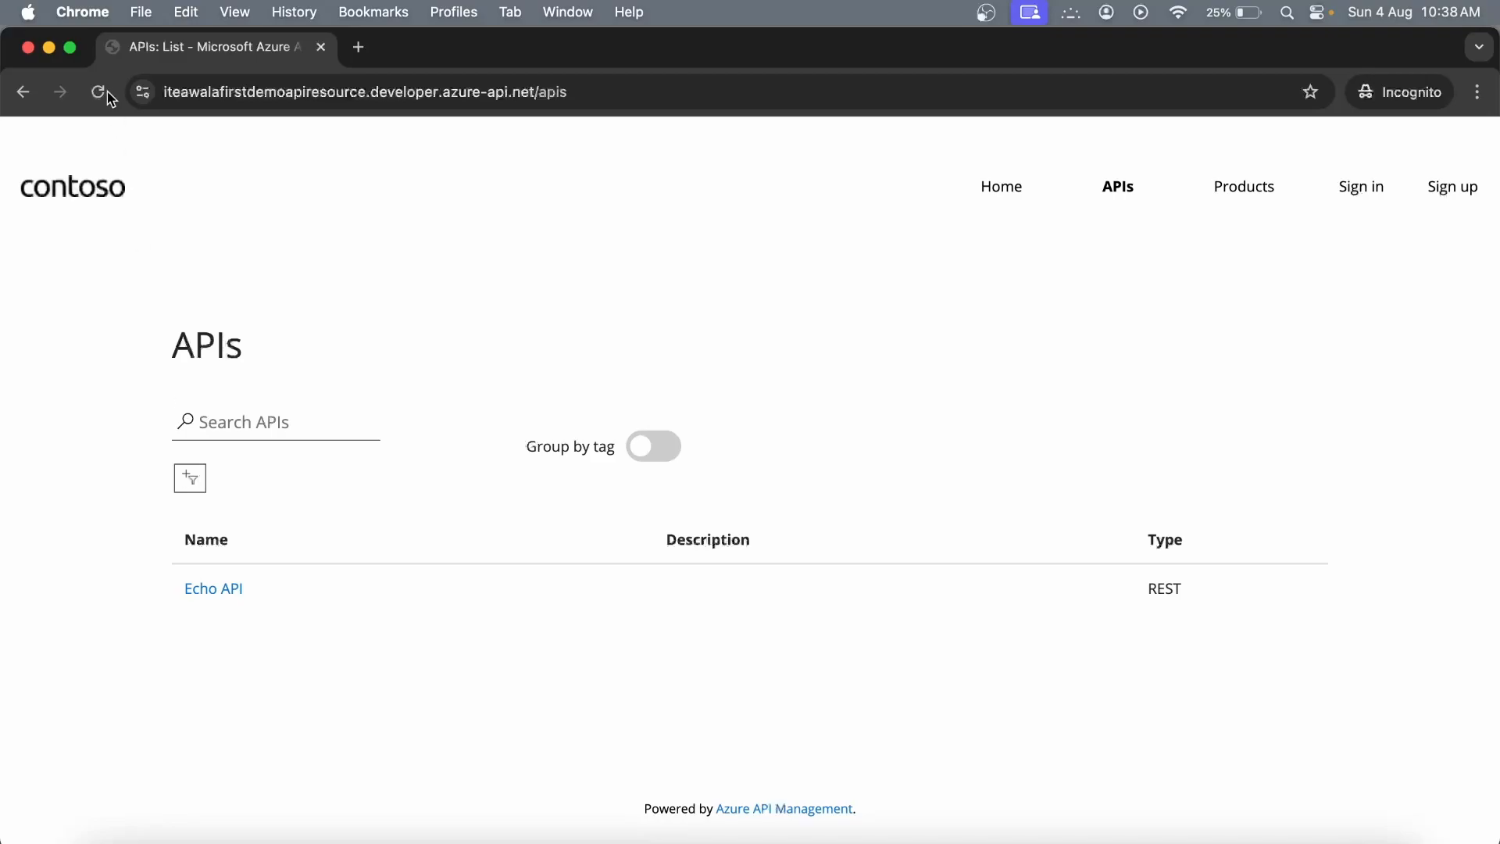
left_click(48, 46)
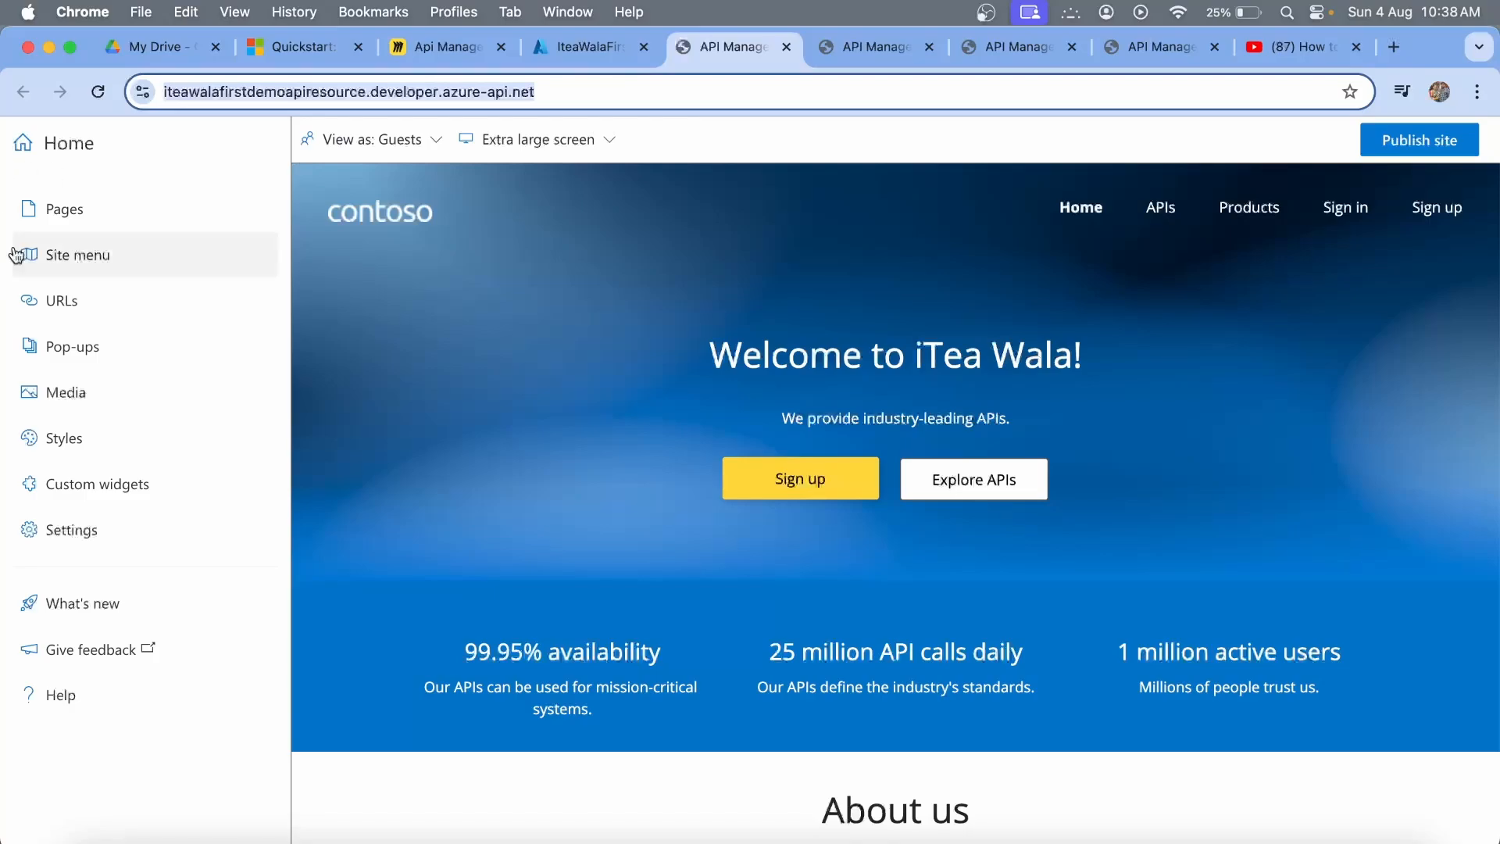
Add iTeaWalaFirstFunctionDemo to Starter's APIs, then reopen Starter's overview to see it beside Echo API.
left_click(587, 53)
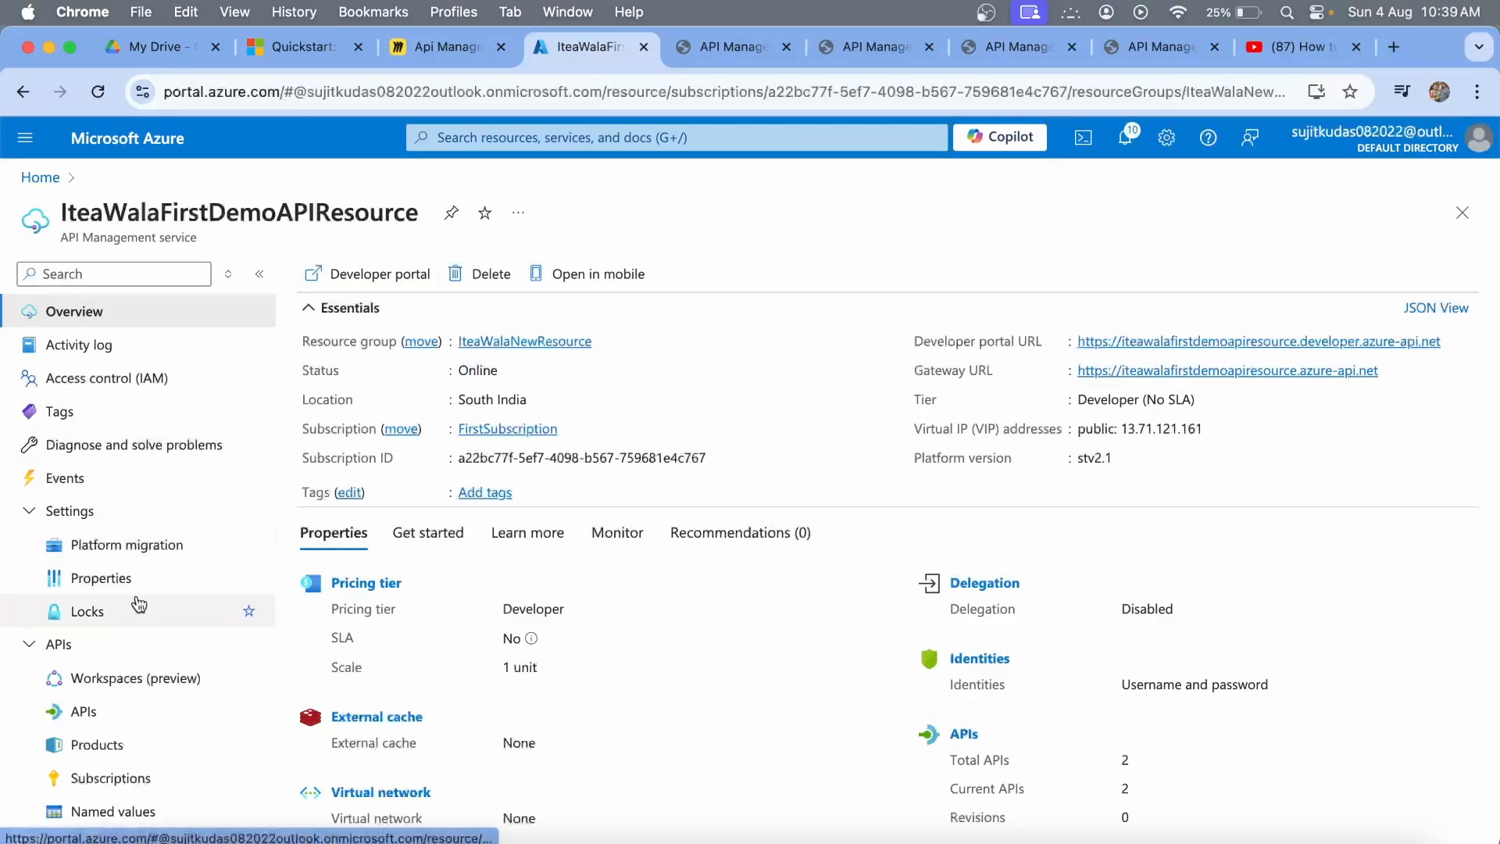
left_click(93, 744)
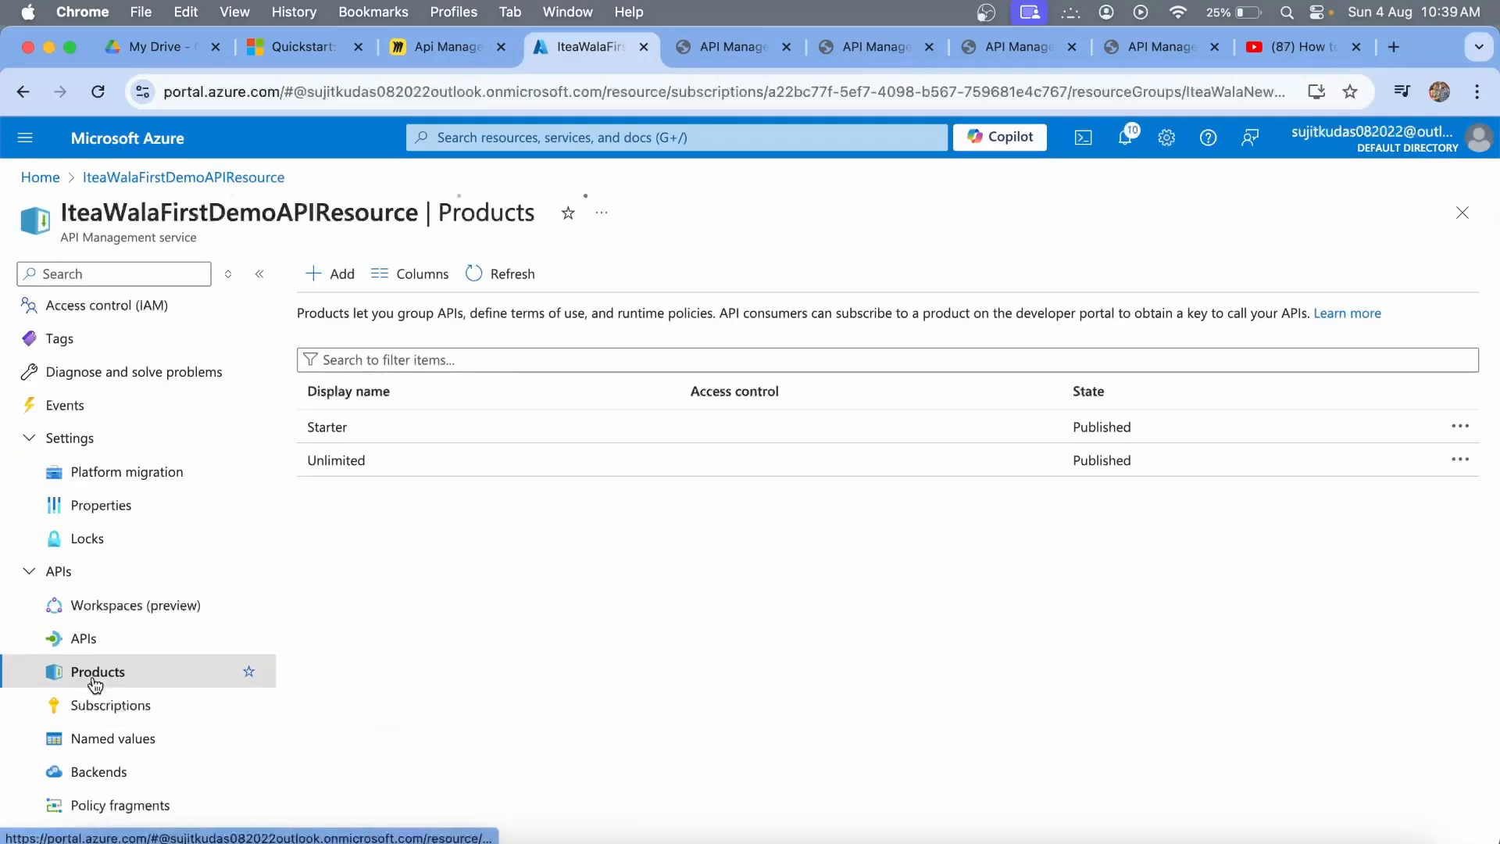
left_click(334, 426)
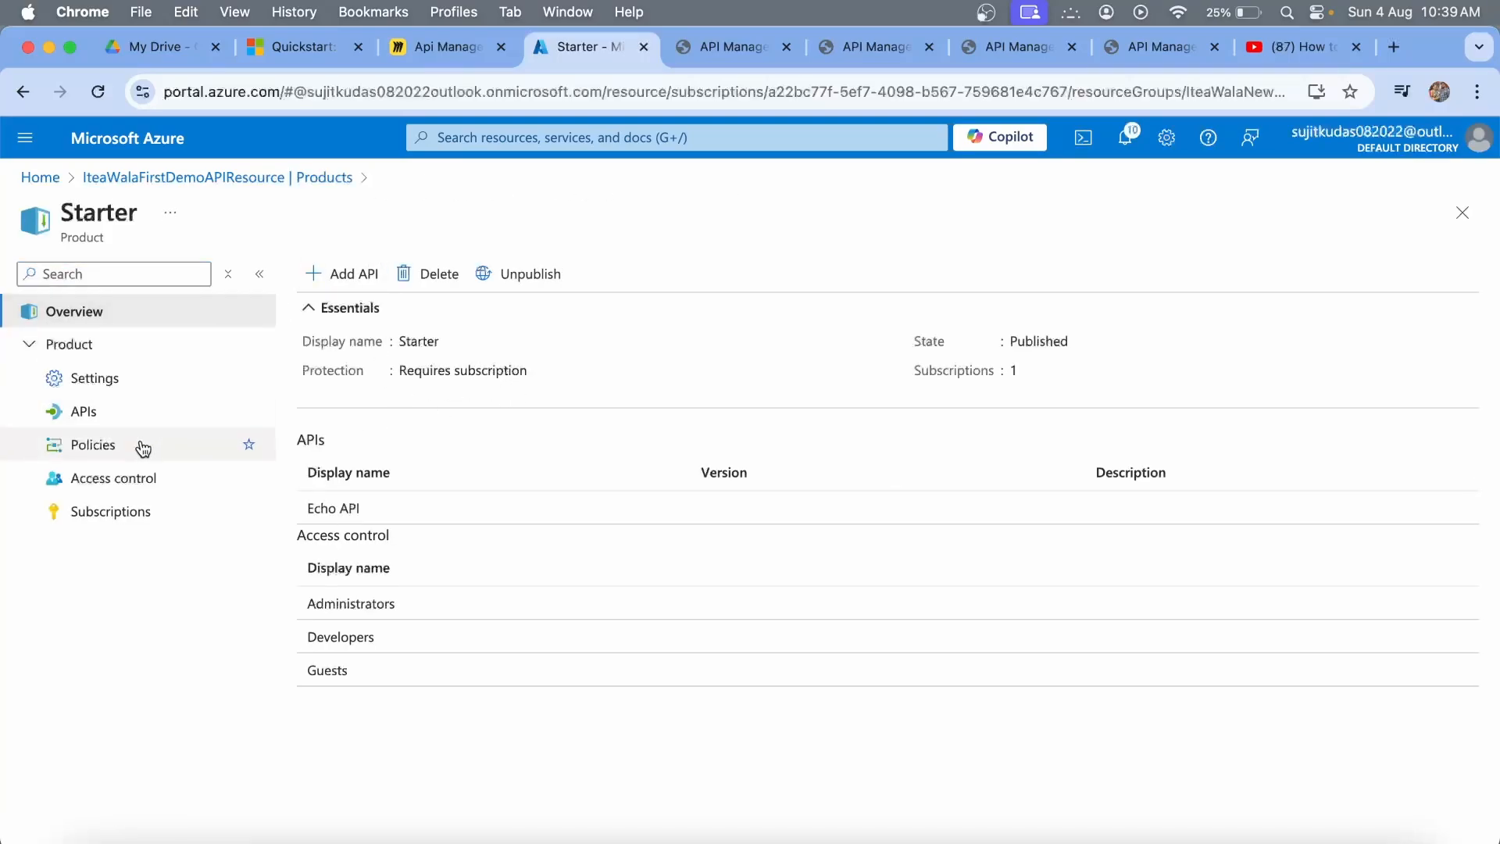
left_click(84, 419)
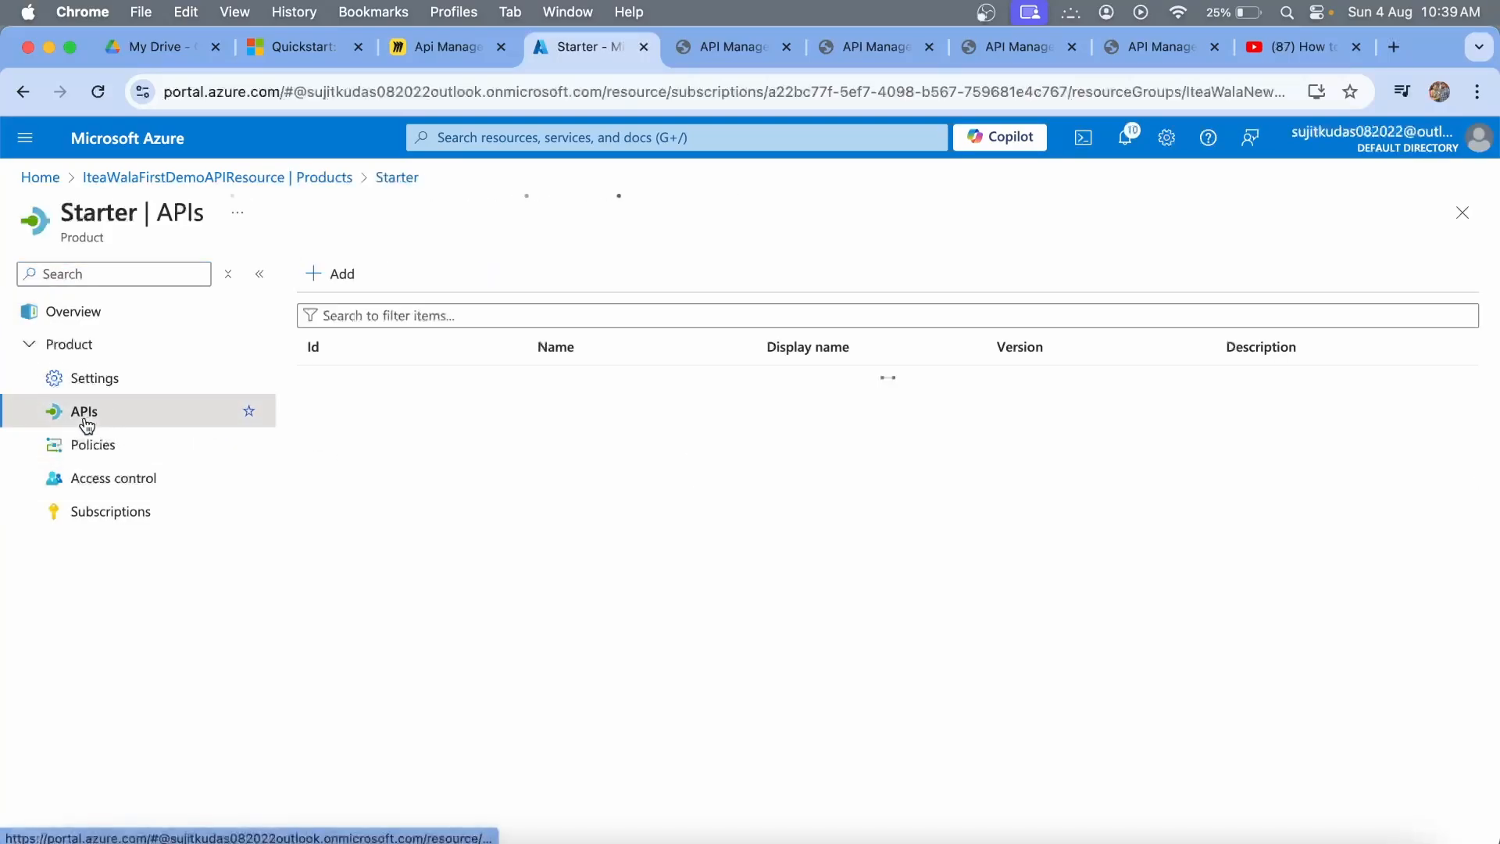
left_click(334, 278)
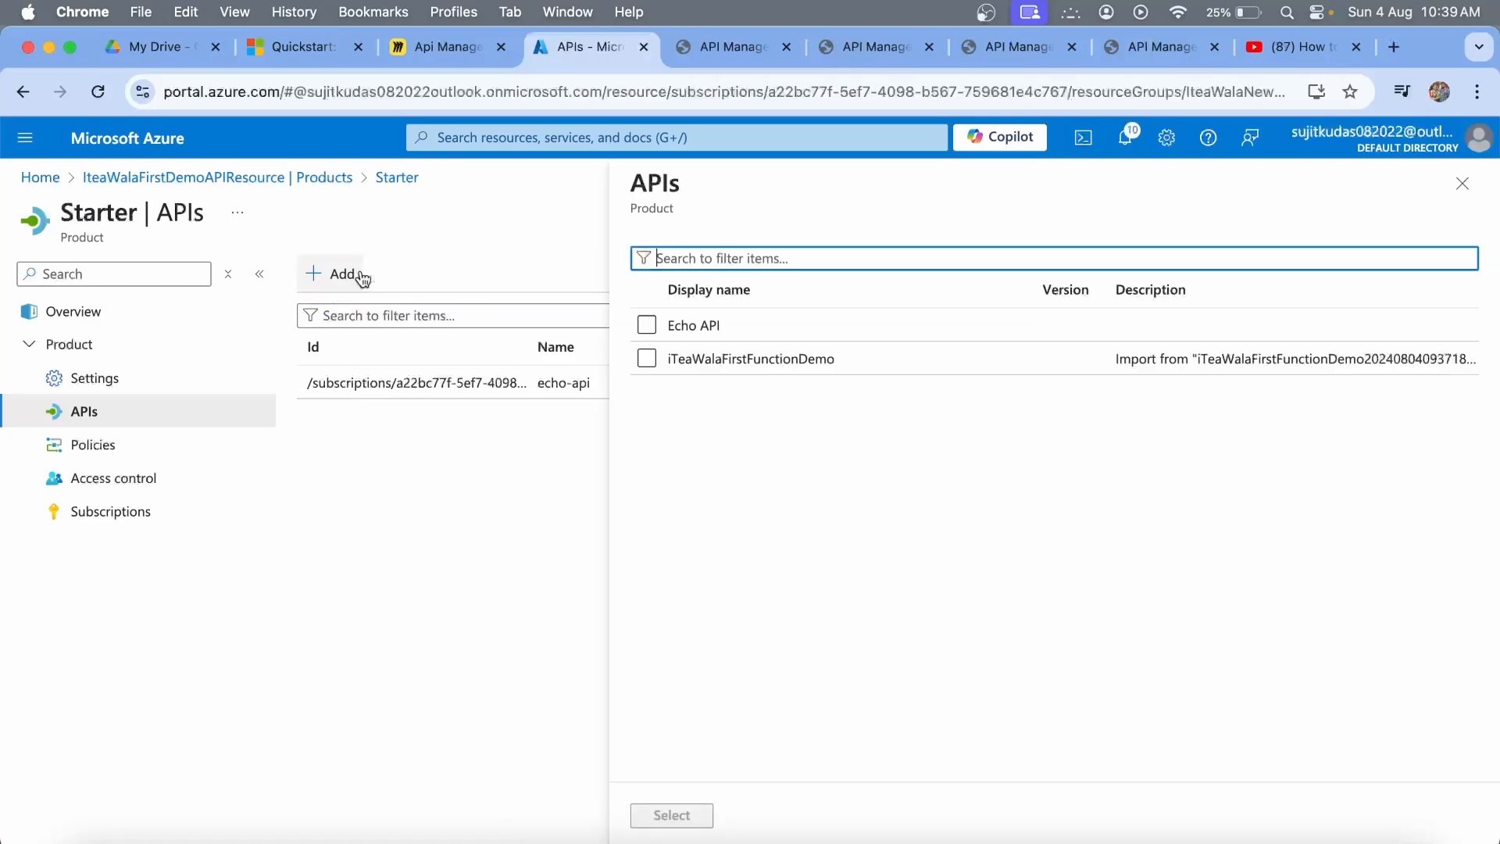
left_click(646, 359)
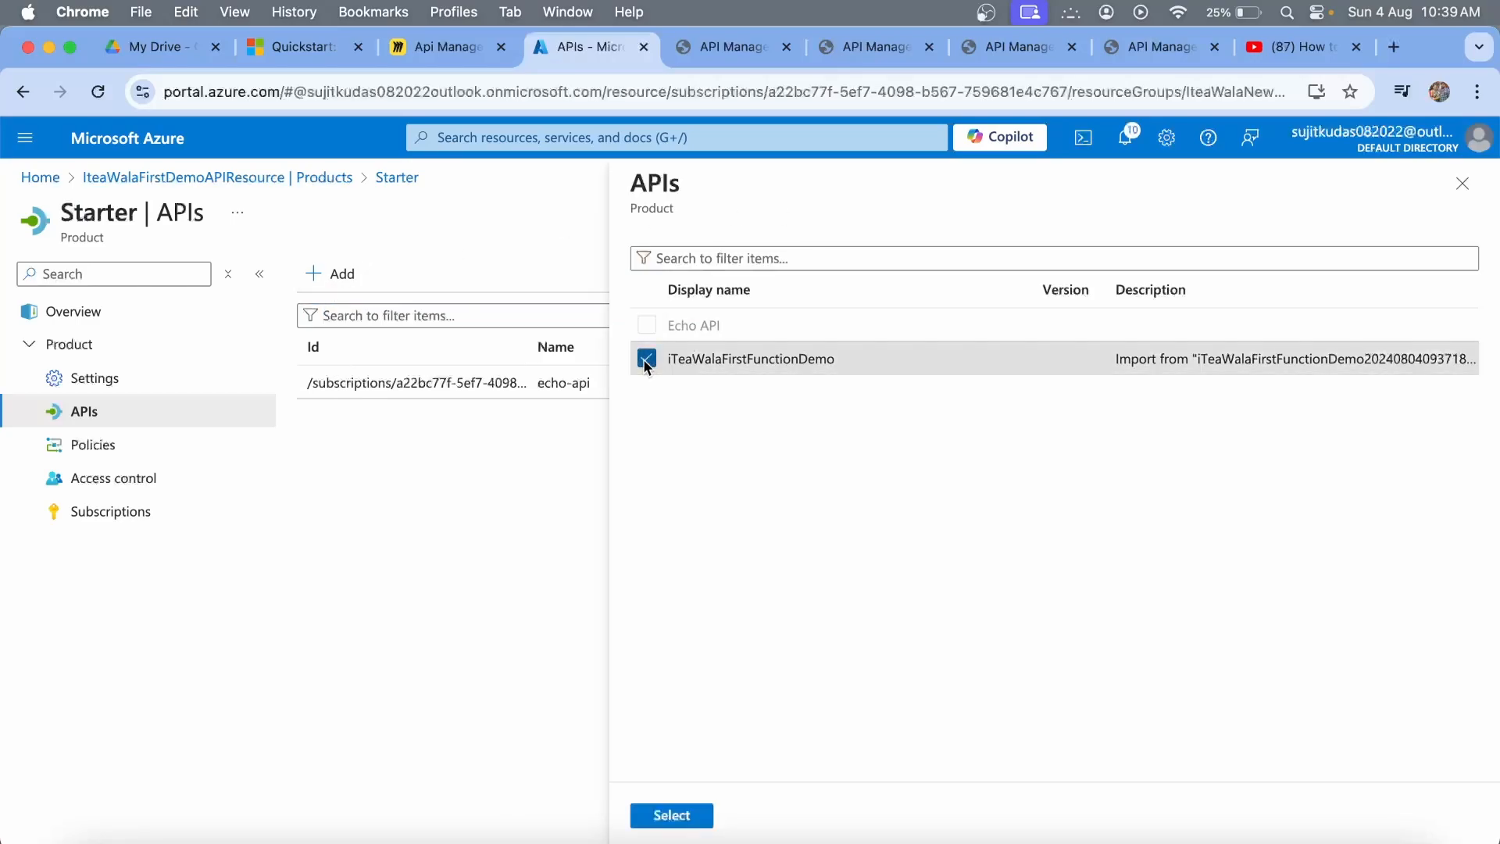
left_click(658, 816)
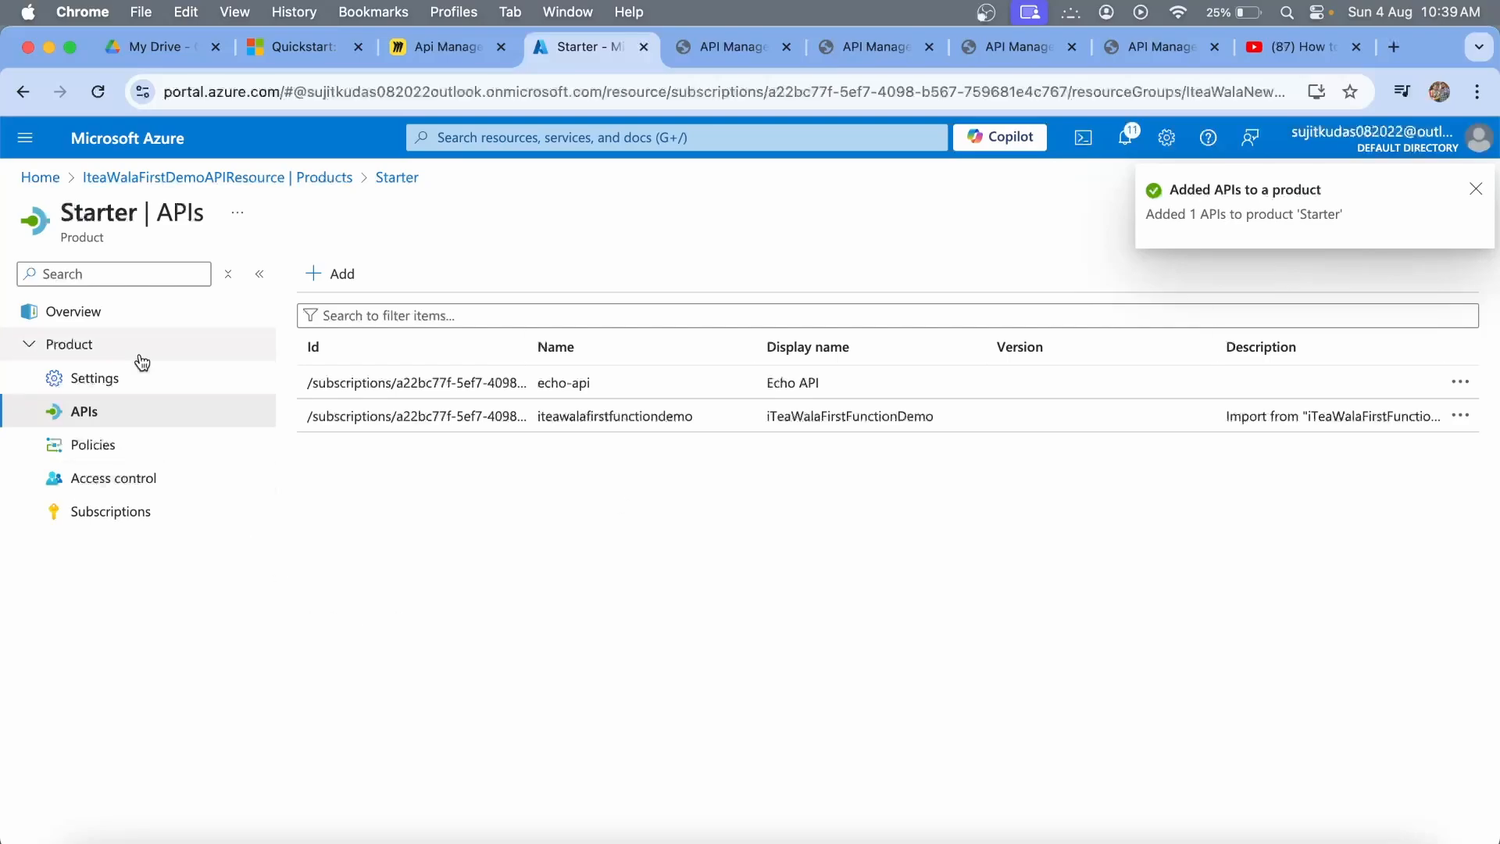
left_click(291, 182)
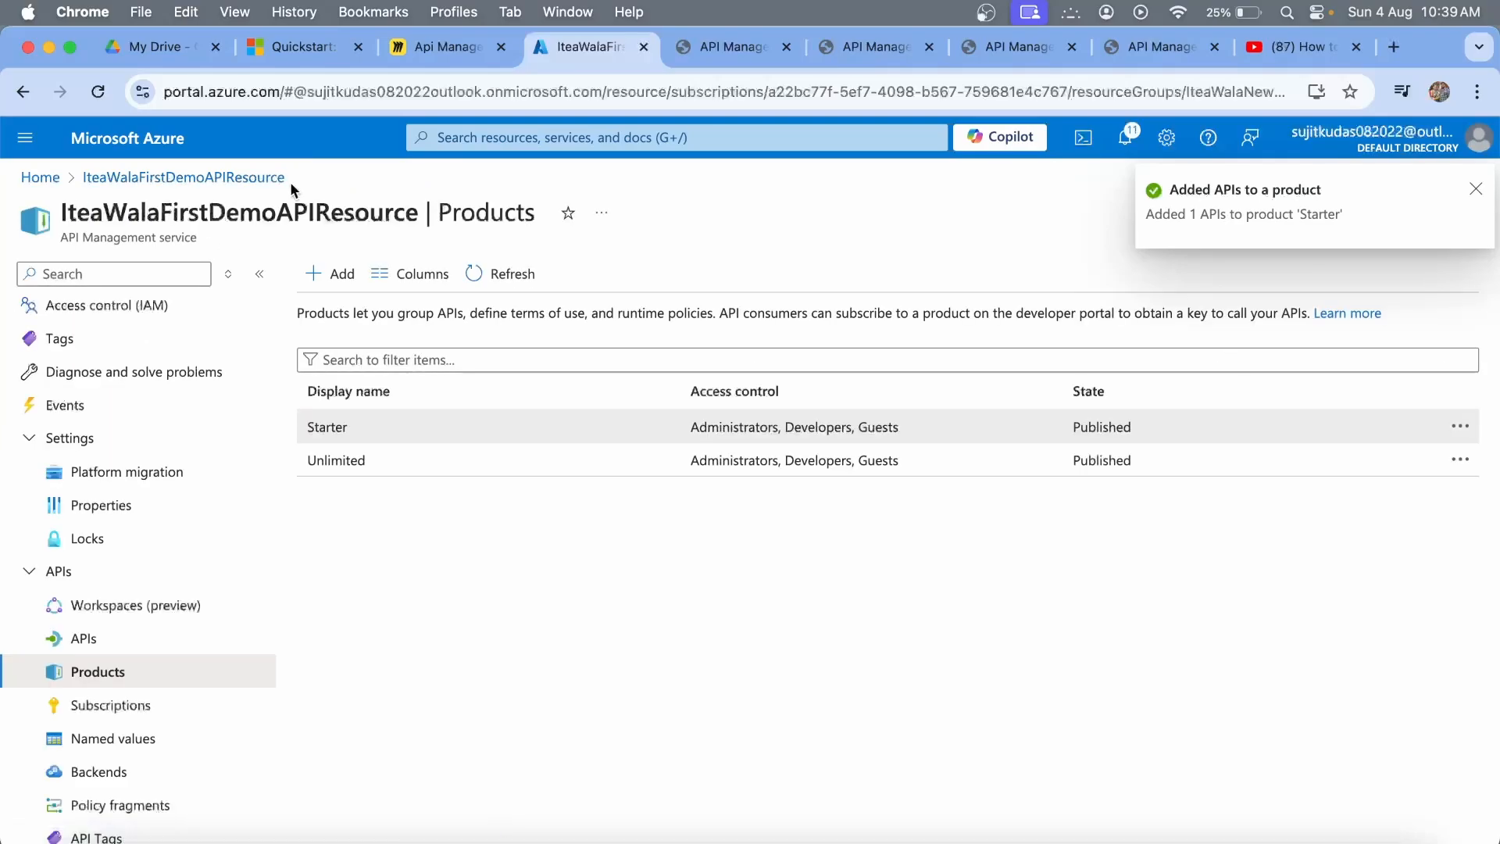
left_click(336, 426)
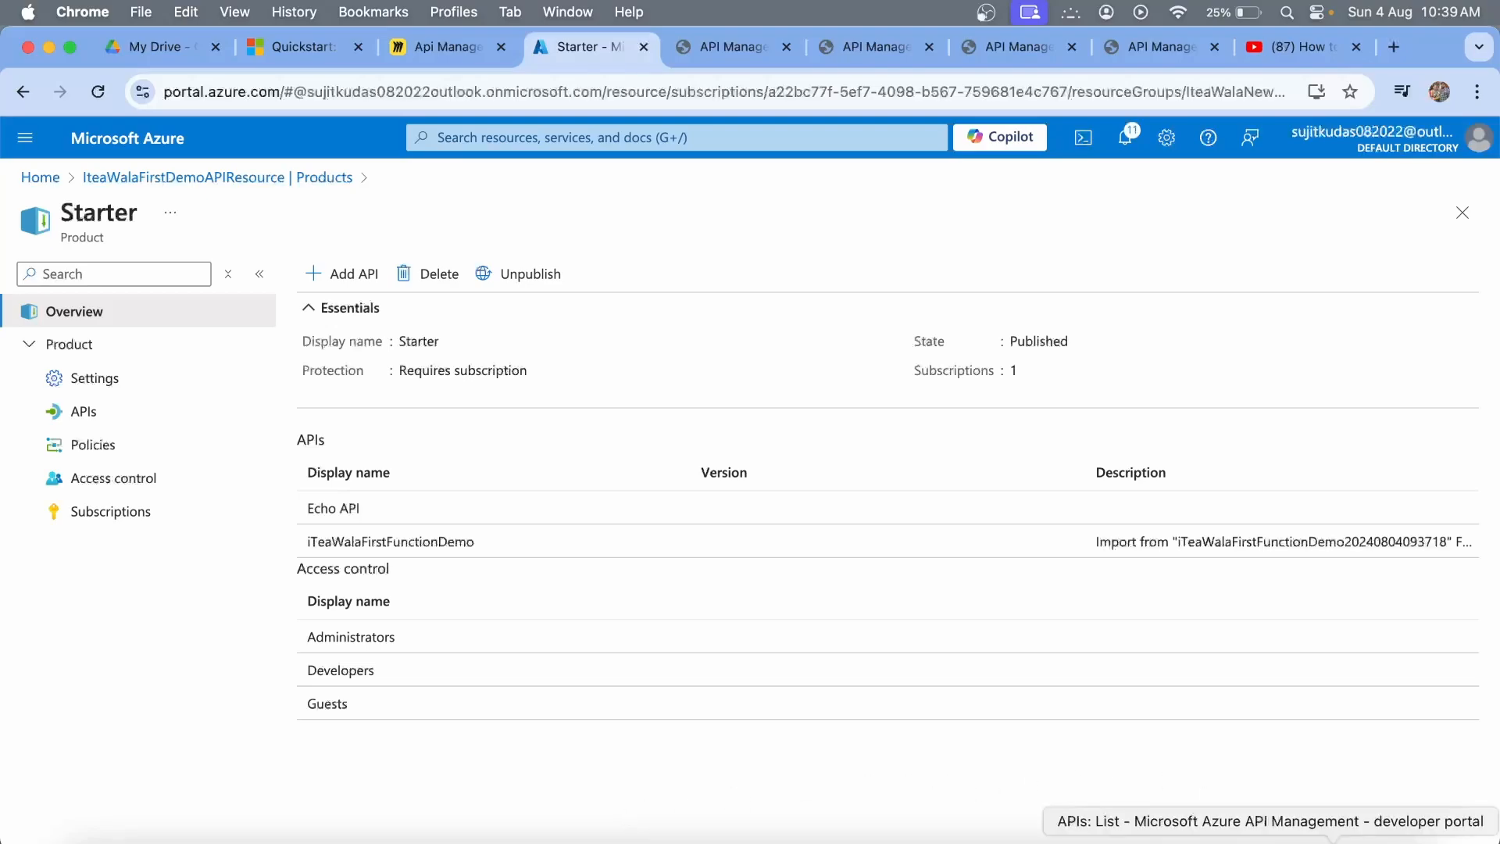
Reload the developer portal's API list and open the newly listed iTeaWalaFirstFunctionDemo API.
left_click(1266, 832)
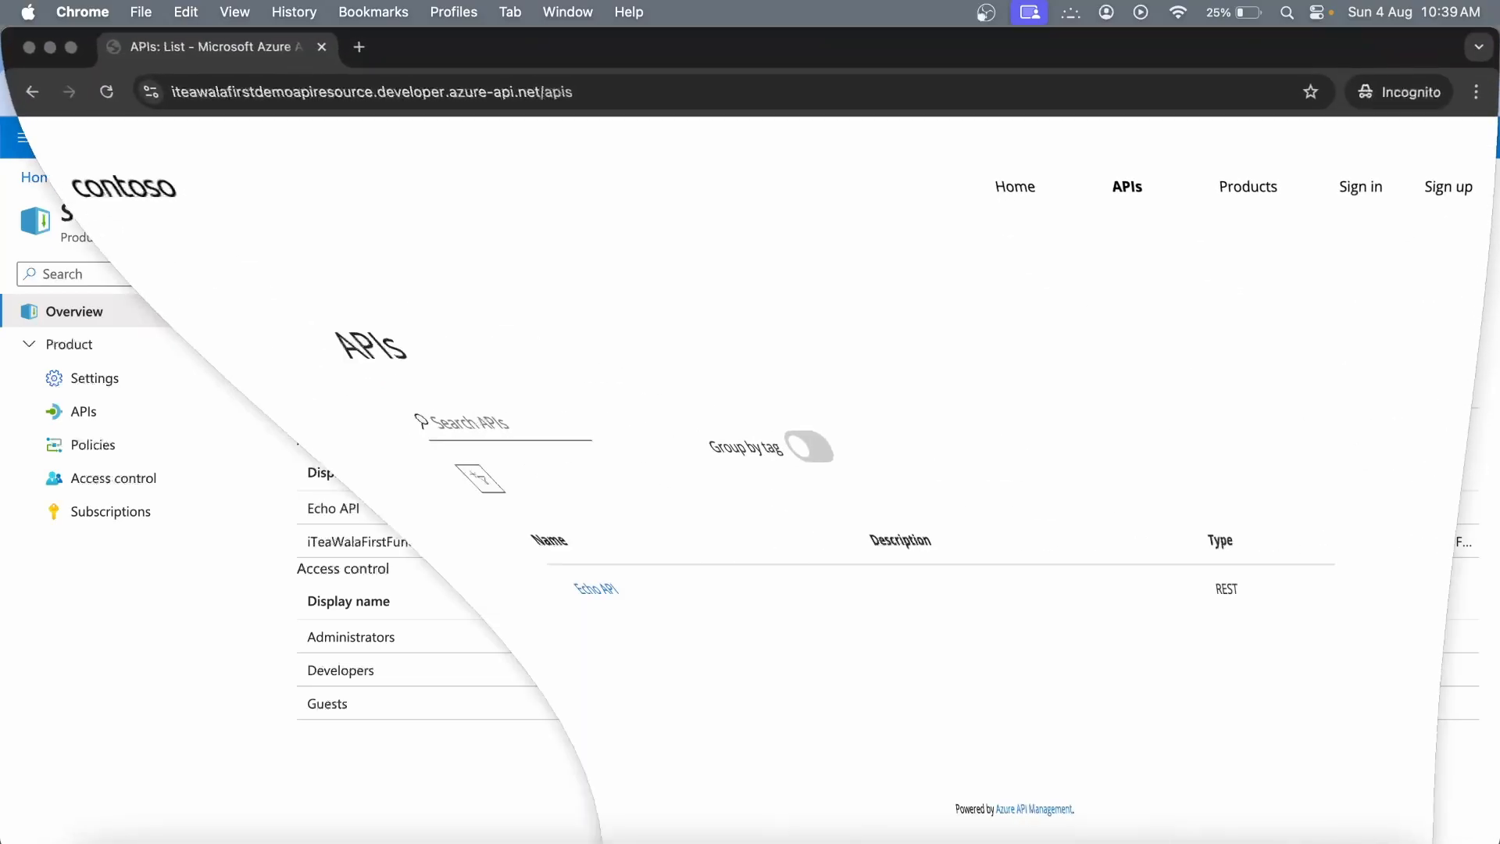
left_click(95, 98)
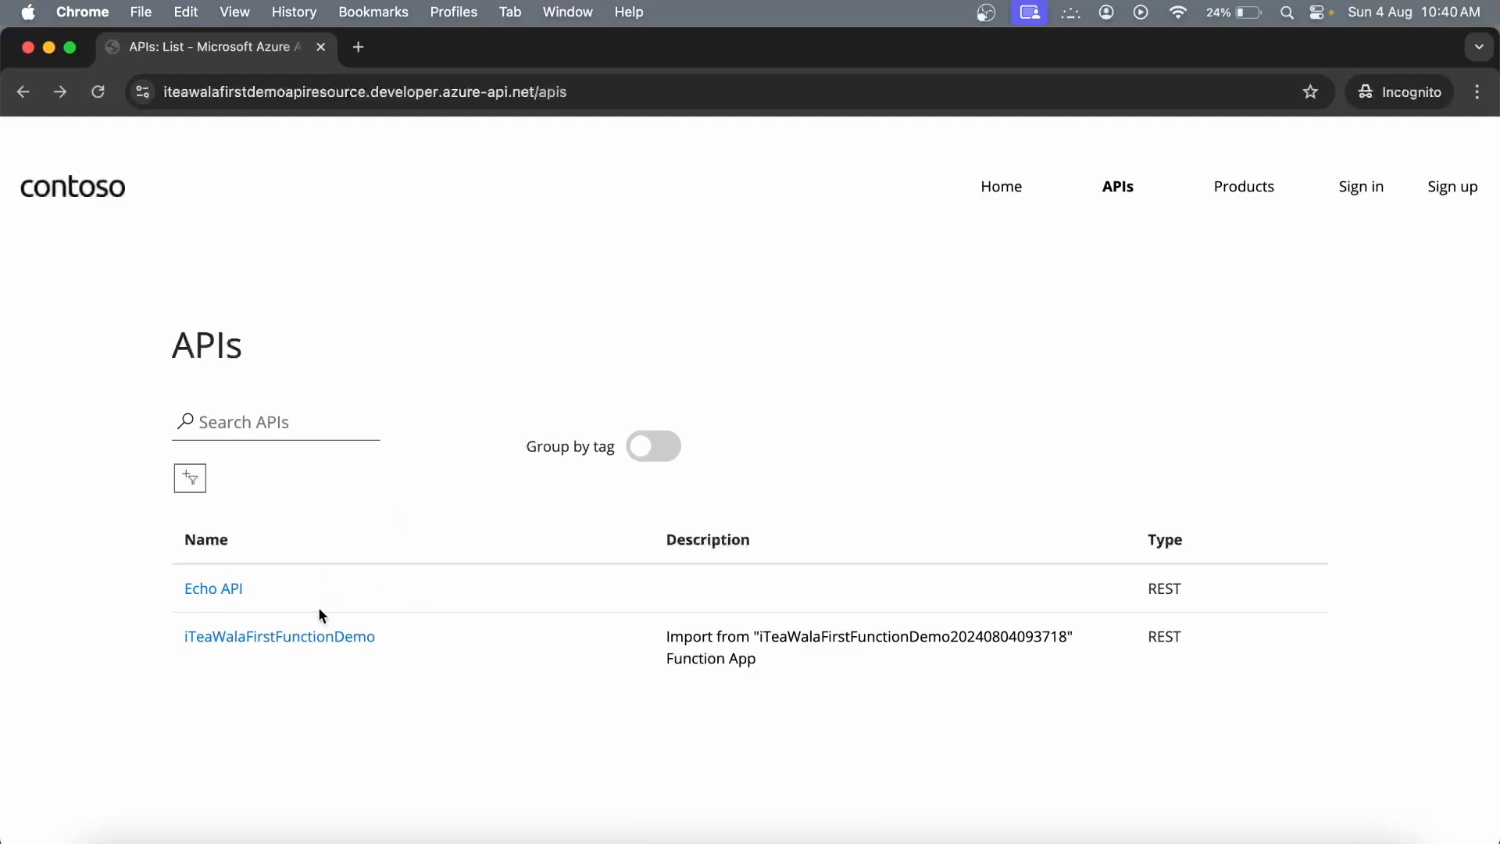
left_click(283, 637)
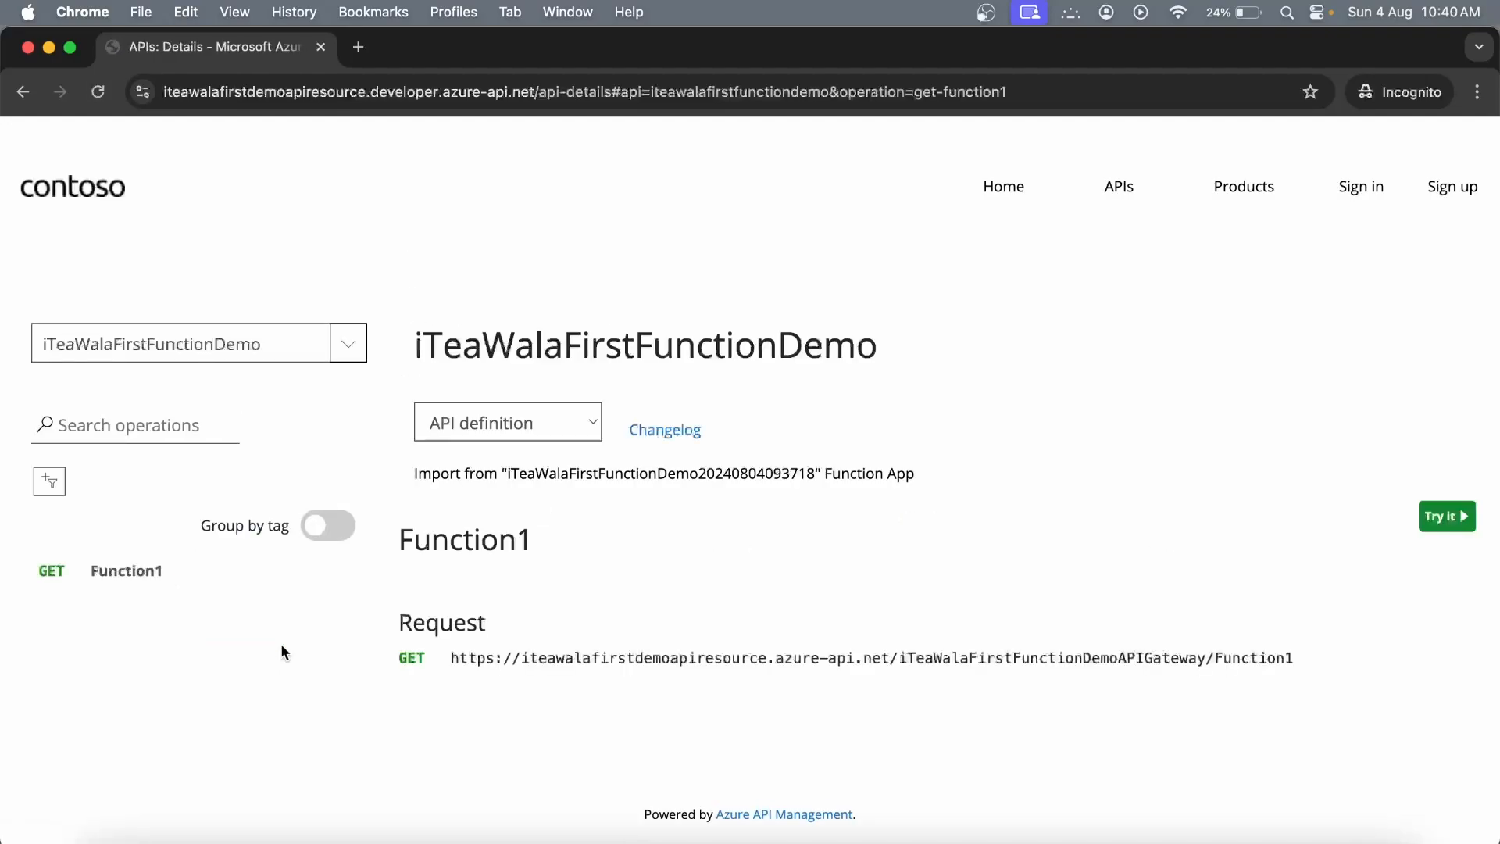
Try out Function1, noting its required Subscription key header, then minimise the developer portal.
left_click(1446, 515)
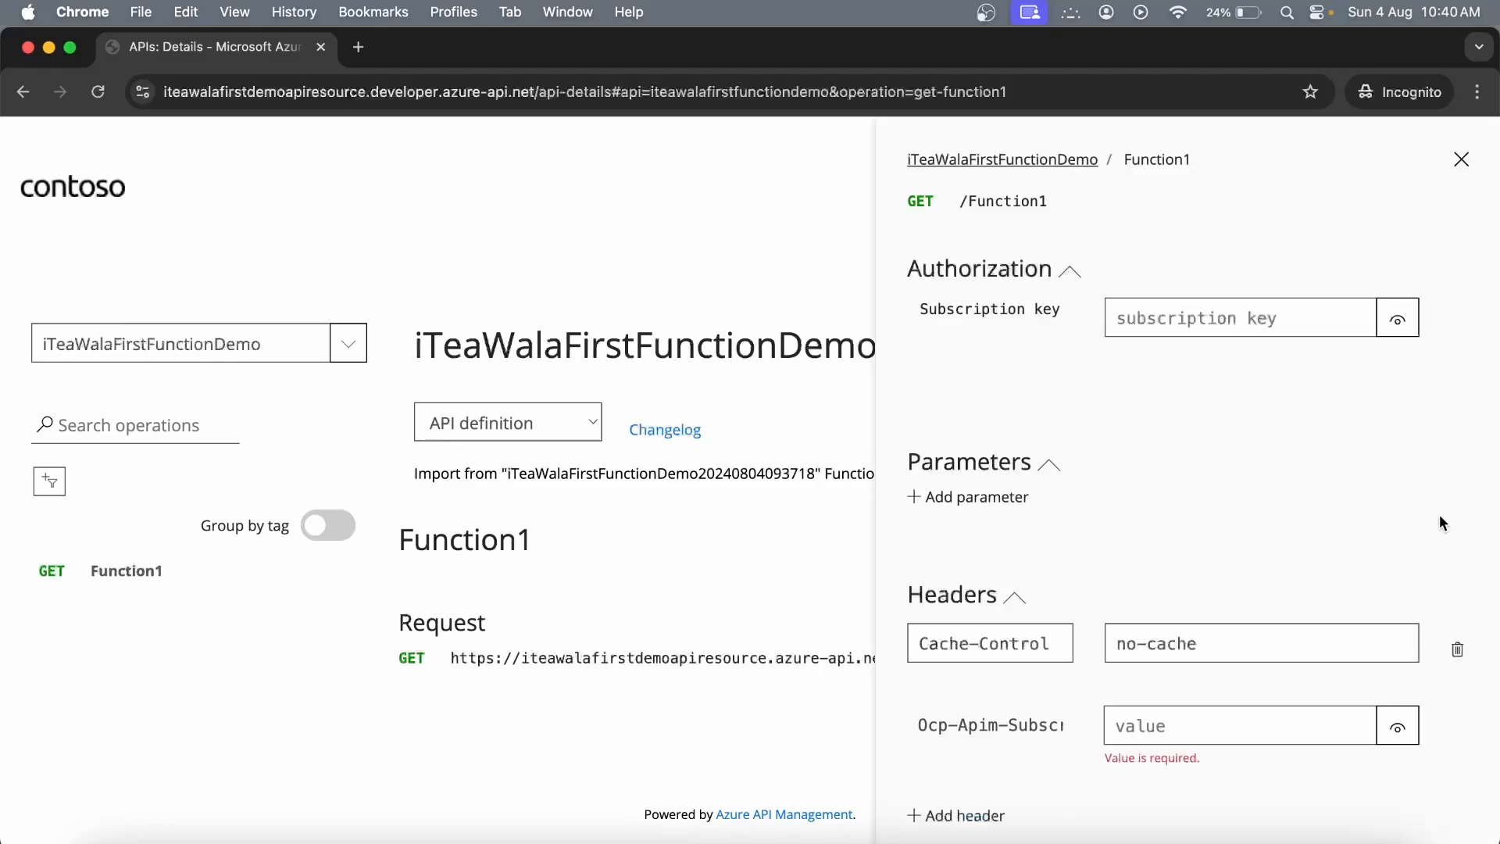
scroll(1165, 518, "down", 3)
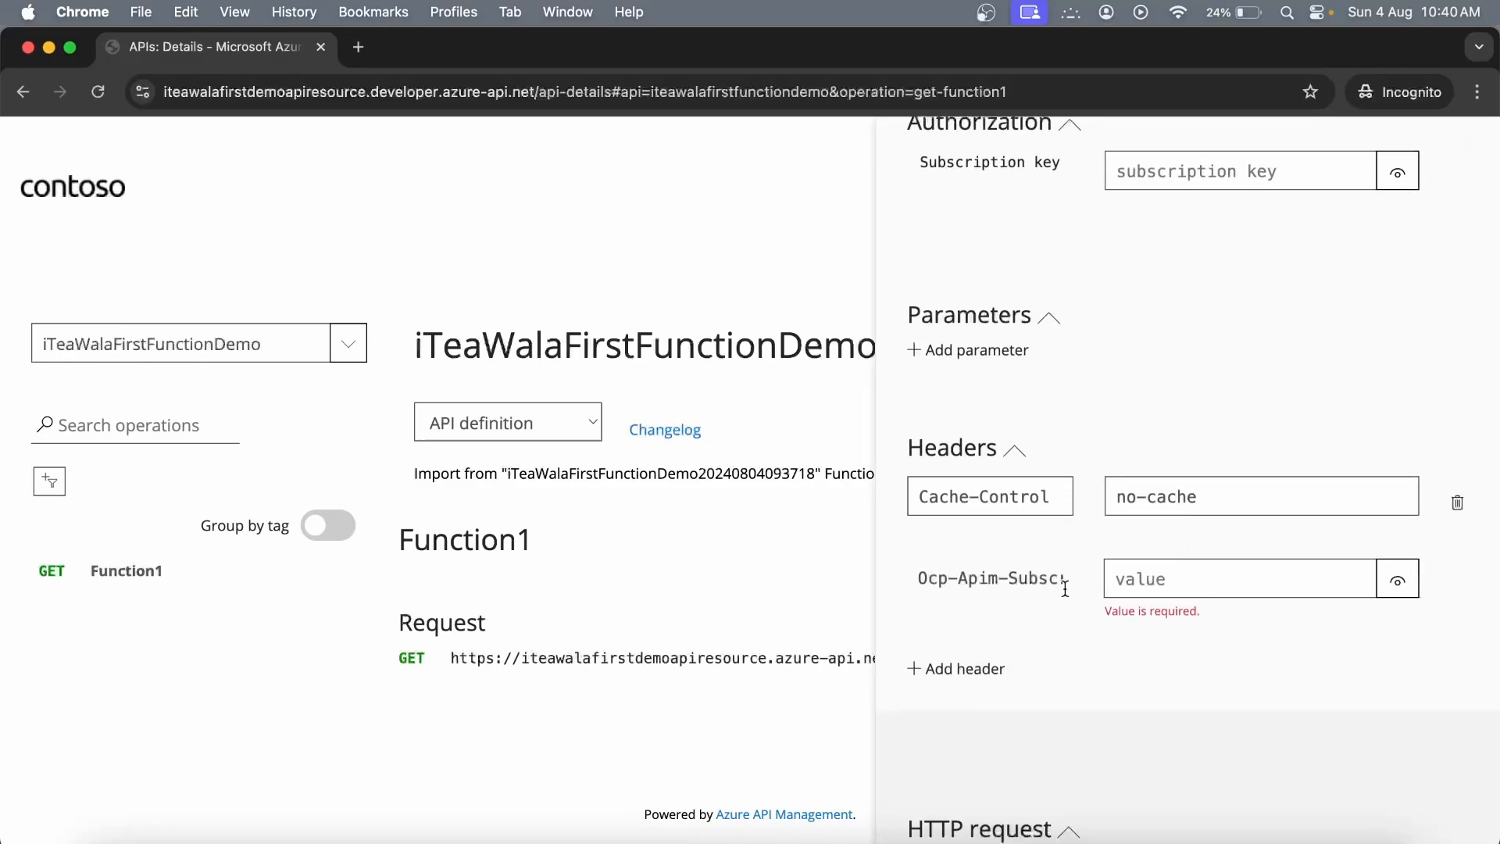
double_click(1013, 579)
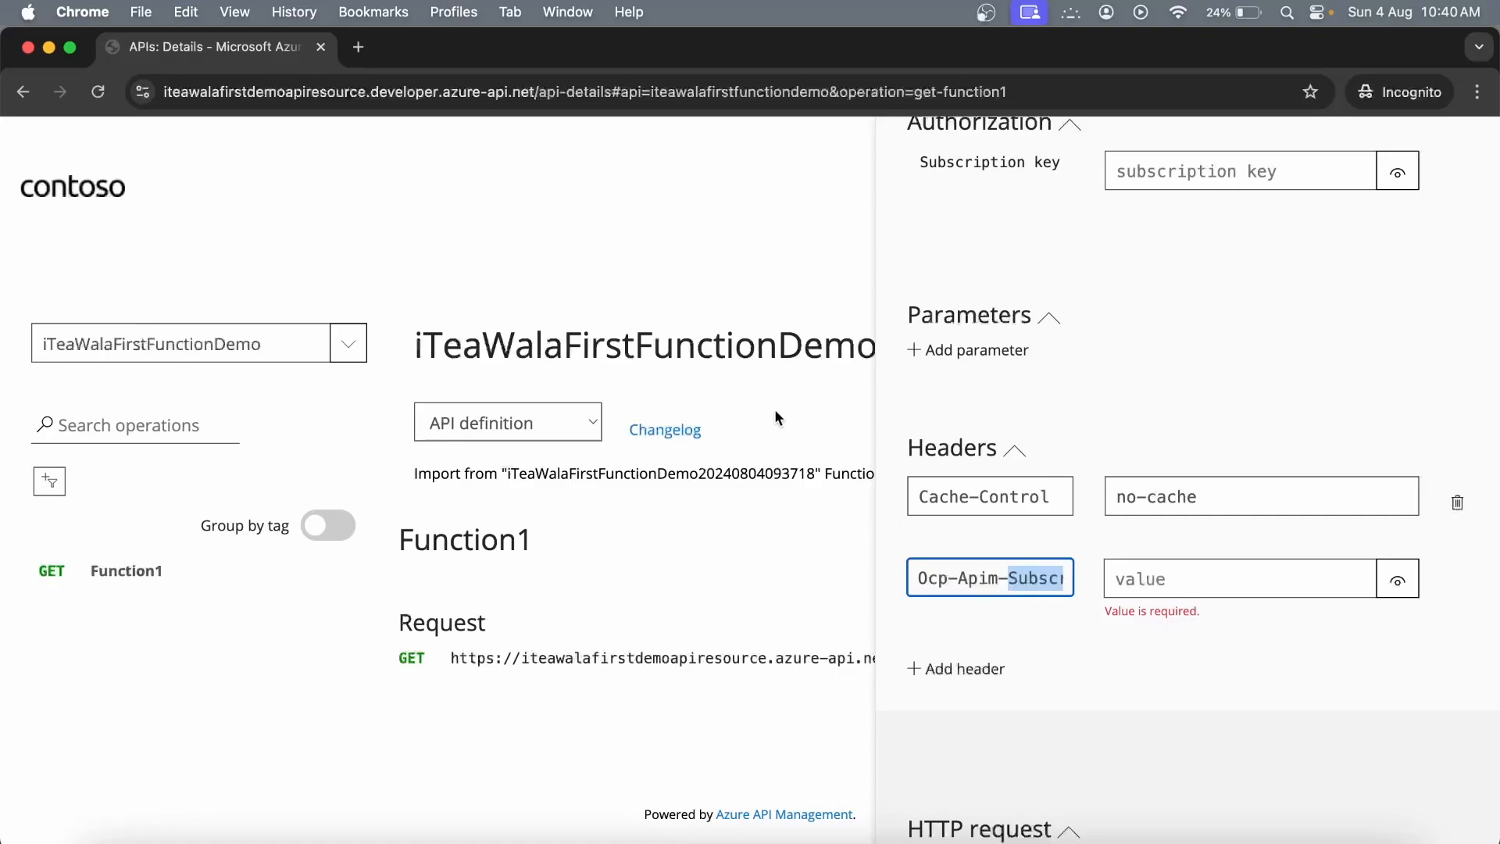
left_click(49, 48)
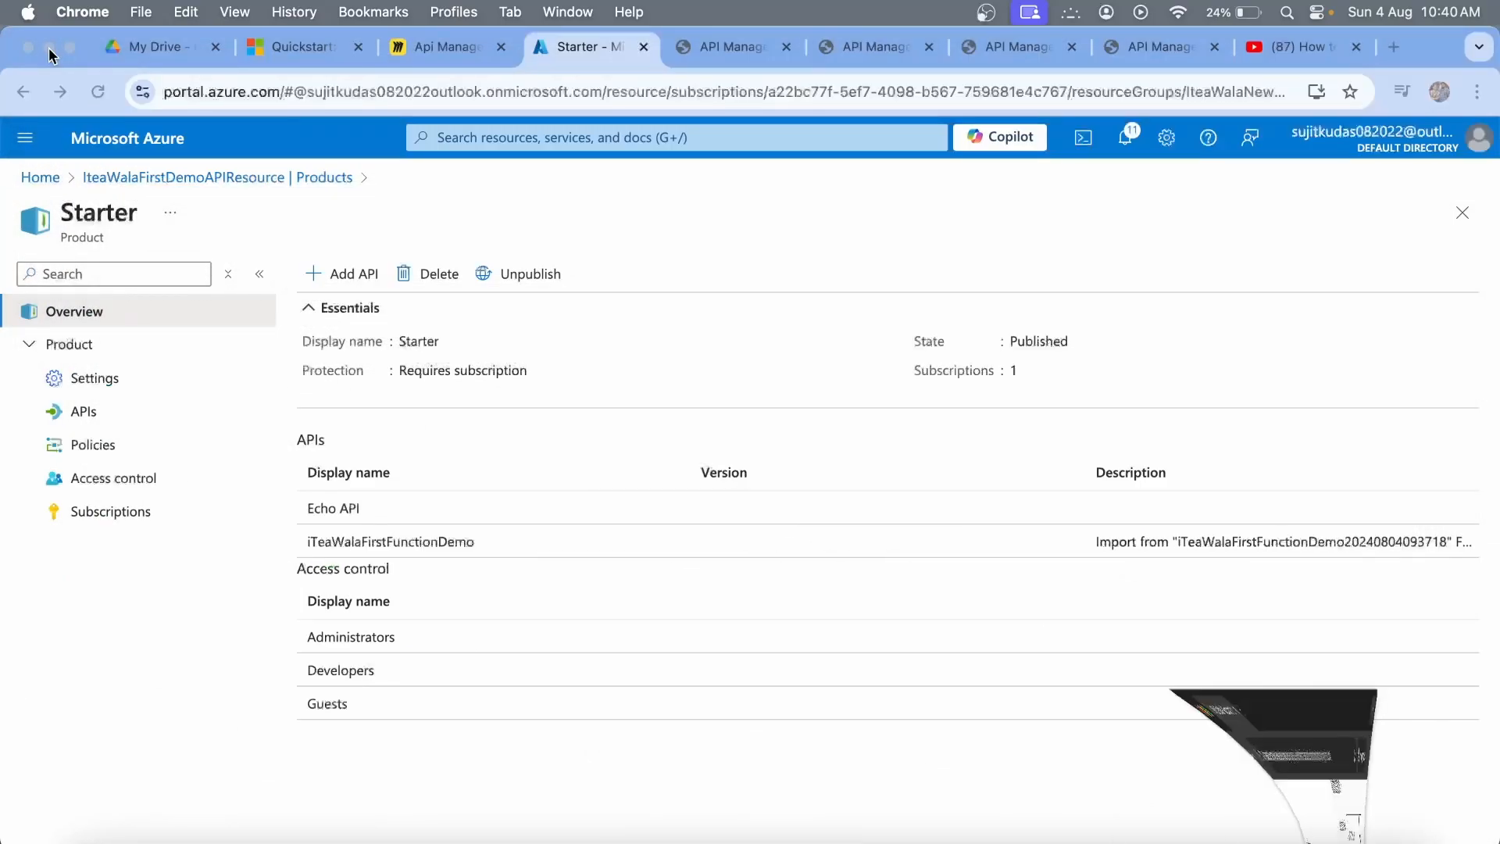
Open the Test tab of iTeaWalaFirstFunctionDemo's GET Function1 operation in API Management.
left_click(195, 178)
left_click(78, 636)
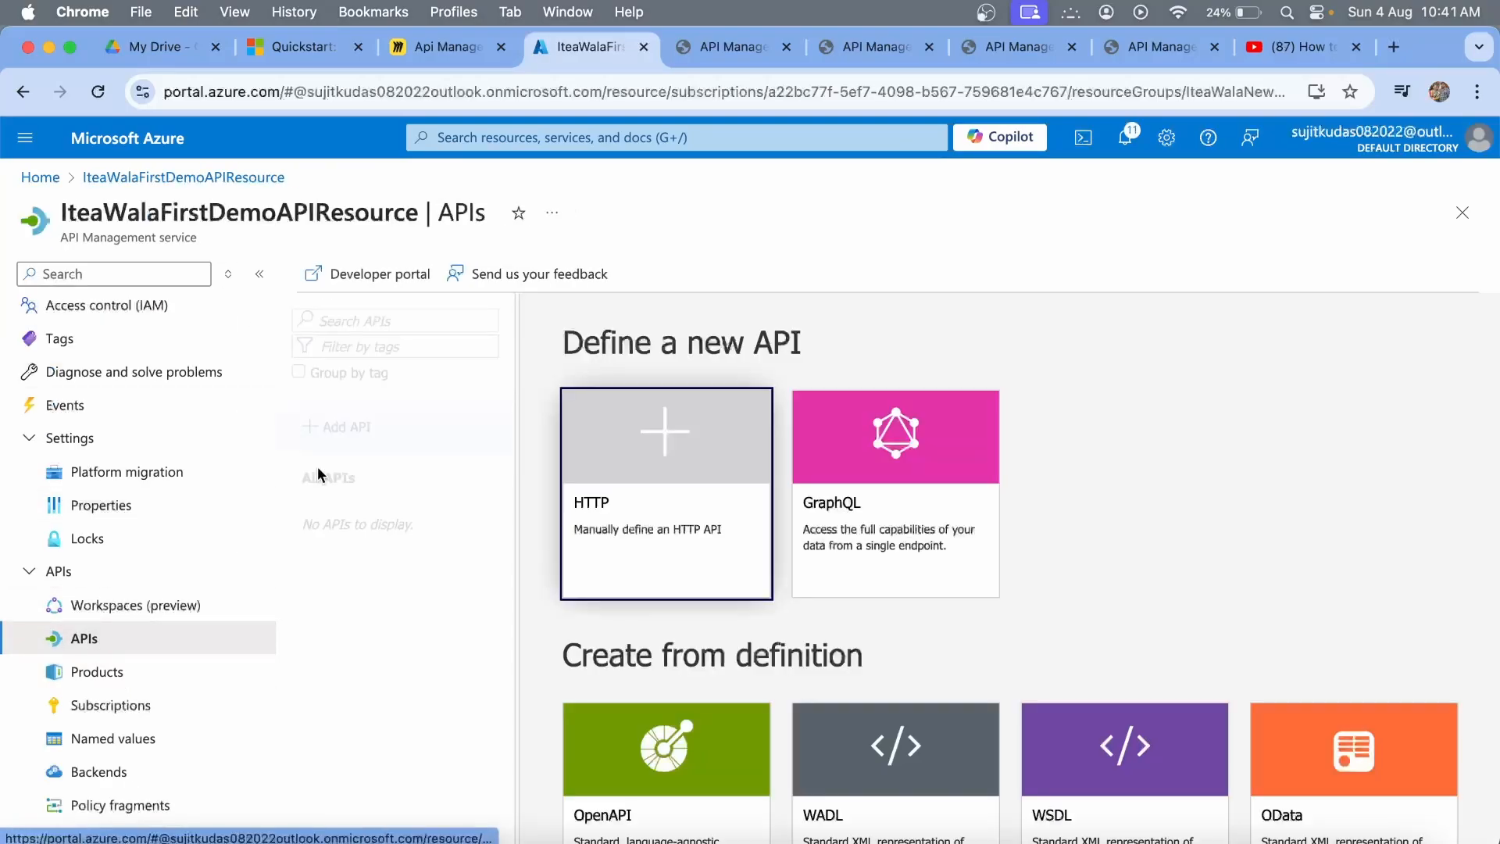
left_click(349, 583)
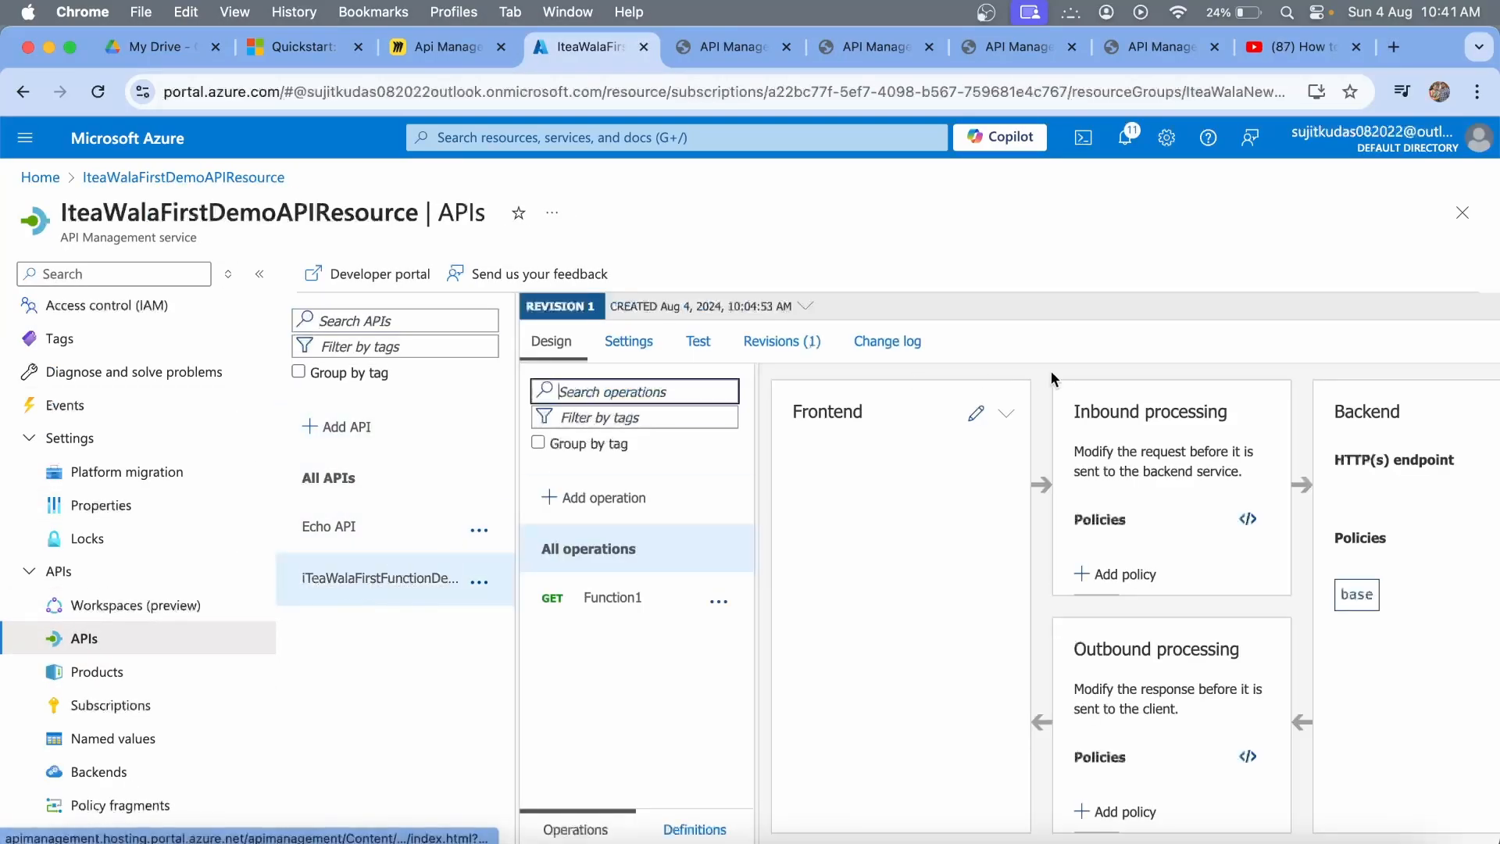
left_click(612, 598)
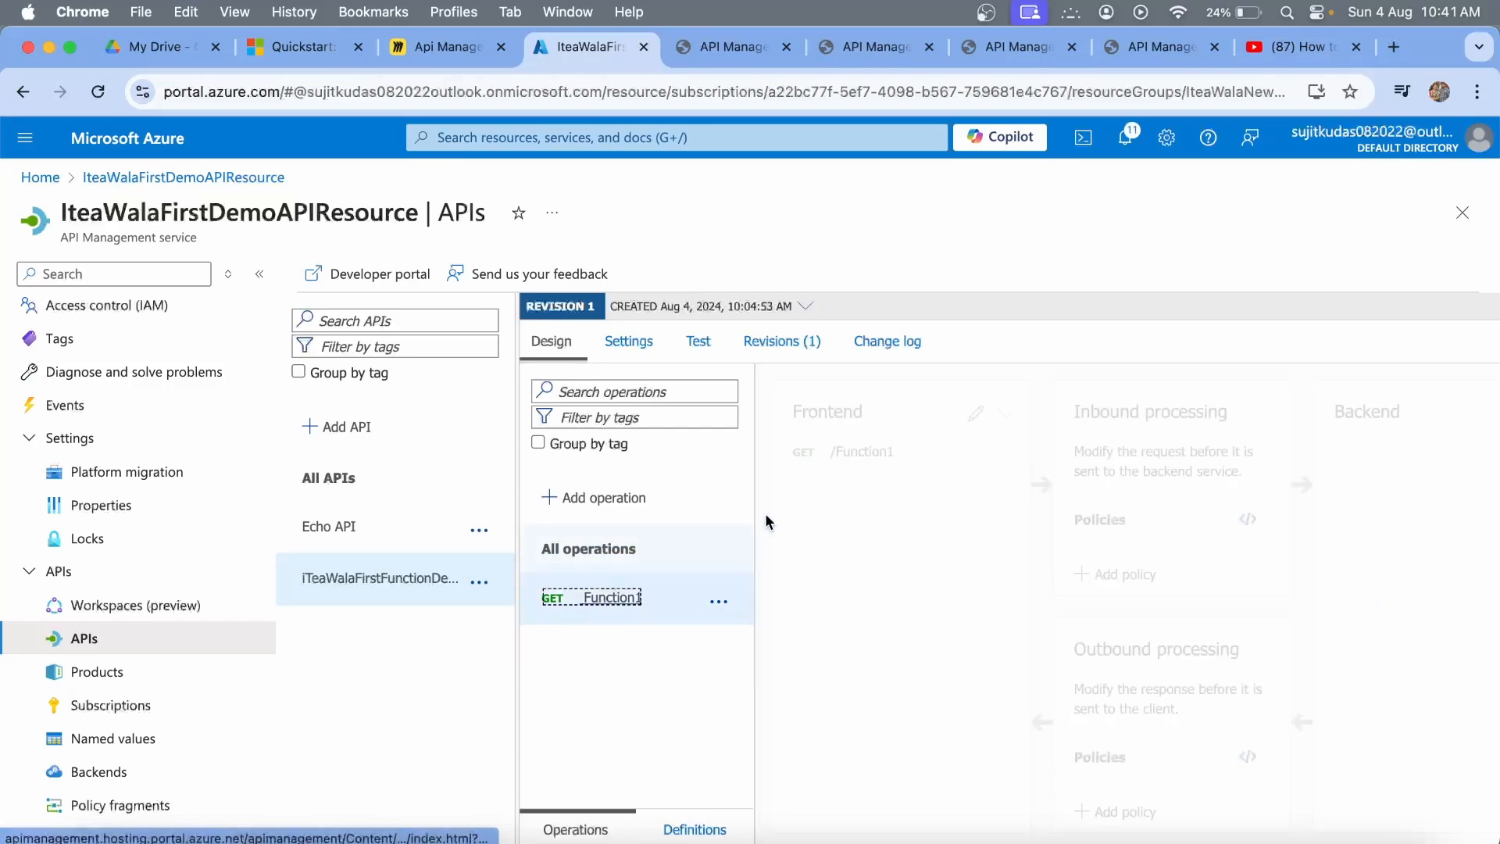
left_click(697, 341)
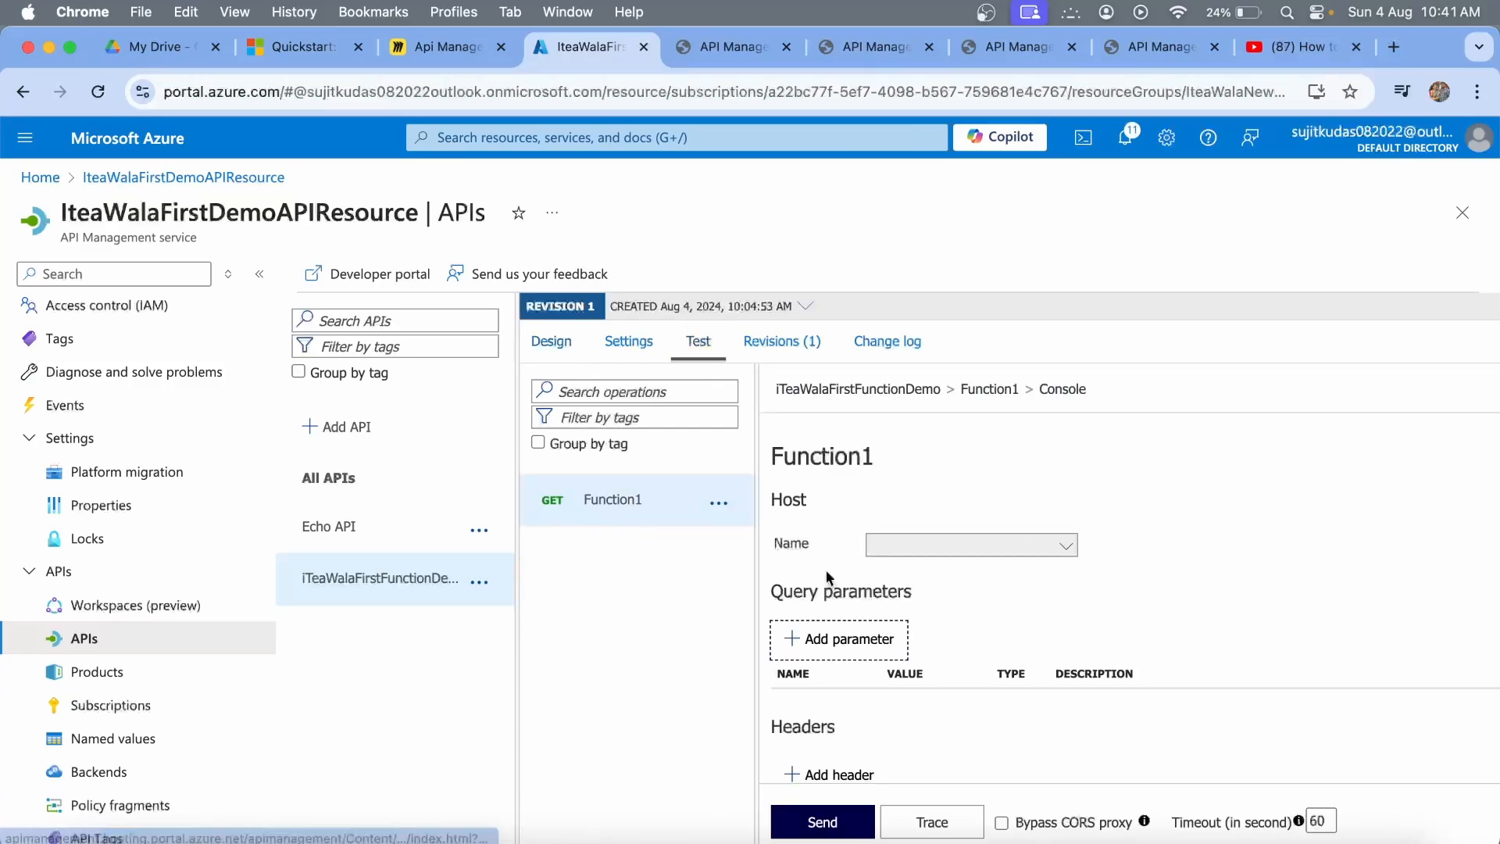
Run a traced test call and select the ocp-apim-subscription-key value in the trace's request.
scroll(1089, 636, "down", 4)
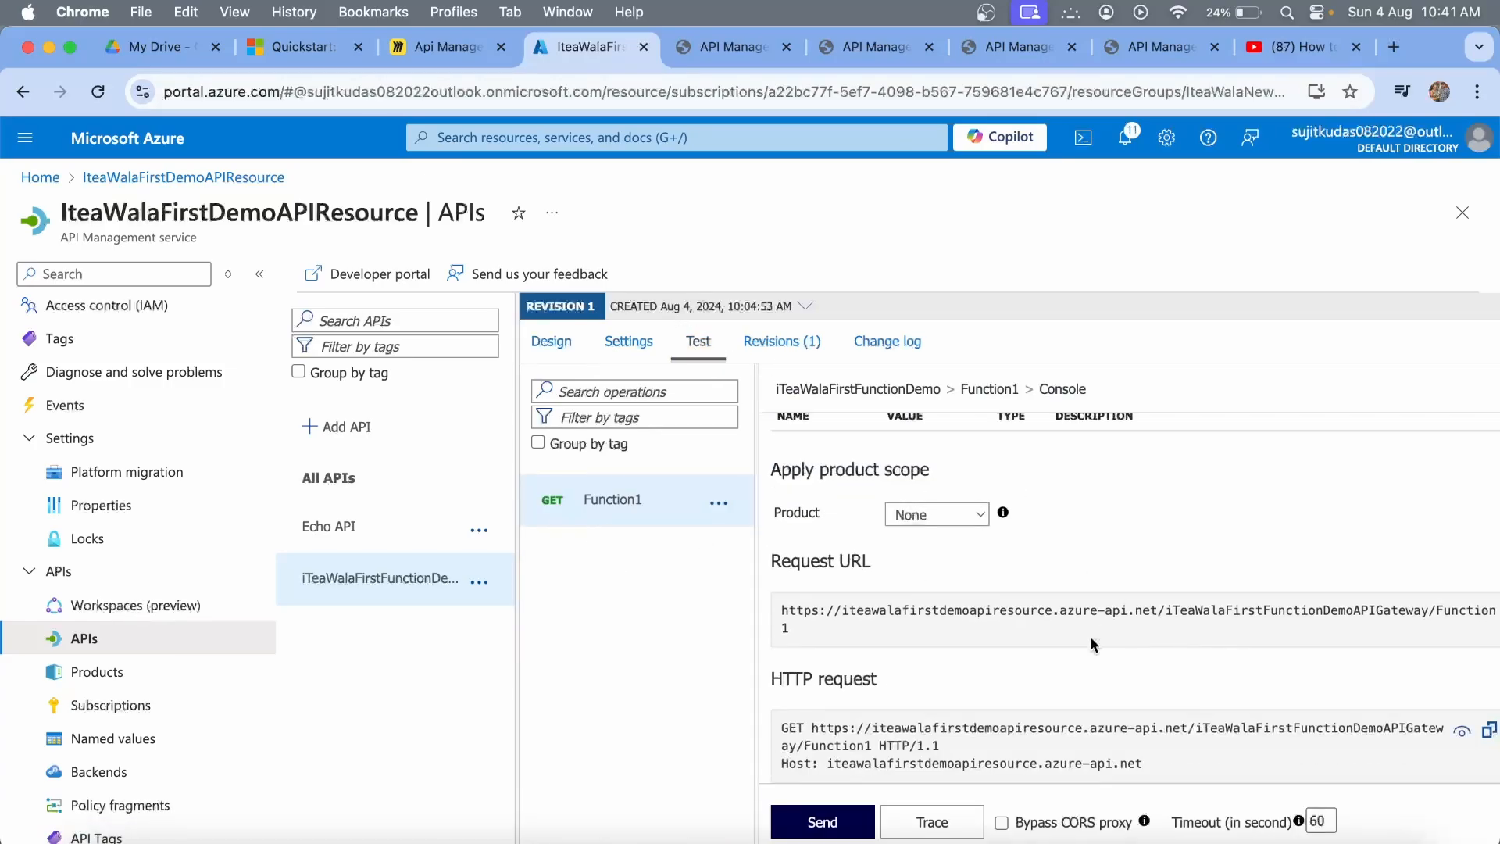
scroll(1090, 636, "up", 4)
scroll(1090, 636, "down", 4)
left_click(936, 830)
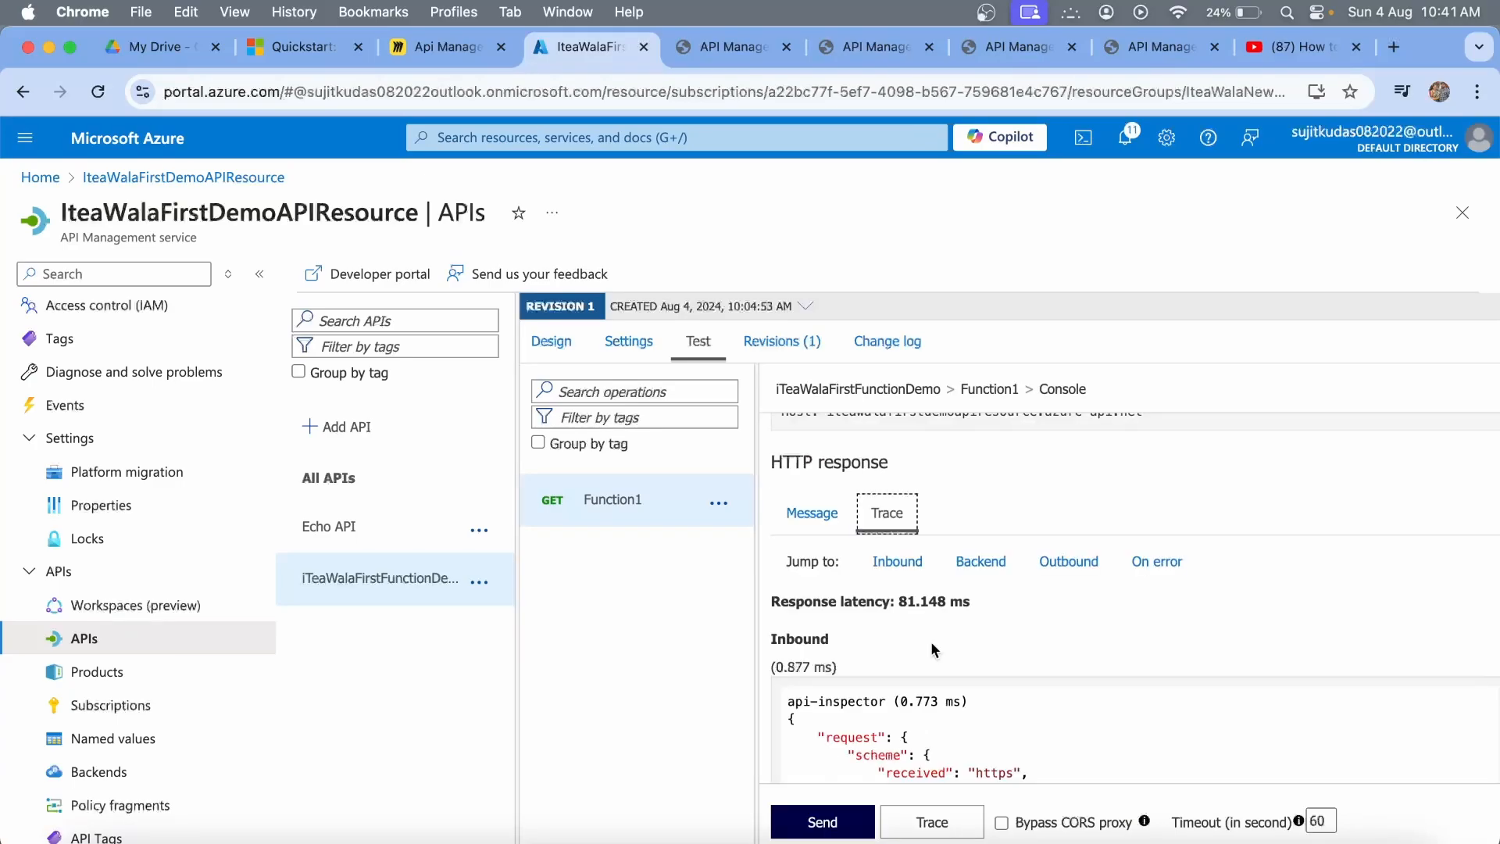
scroll(932, 648, "down", 5)
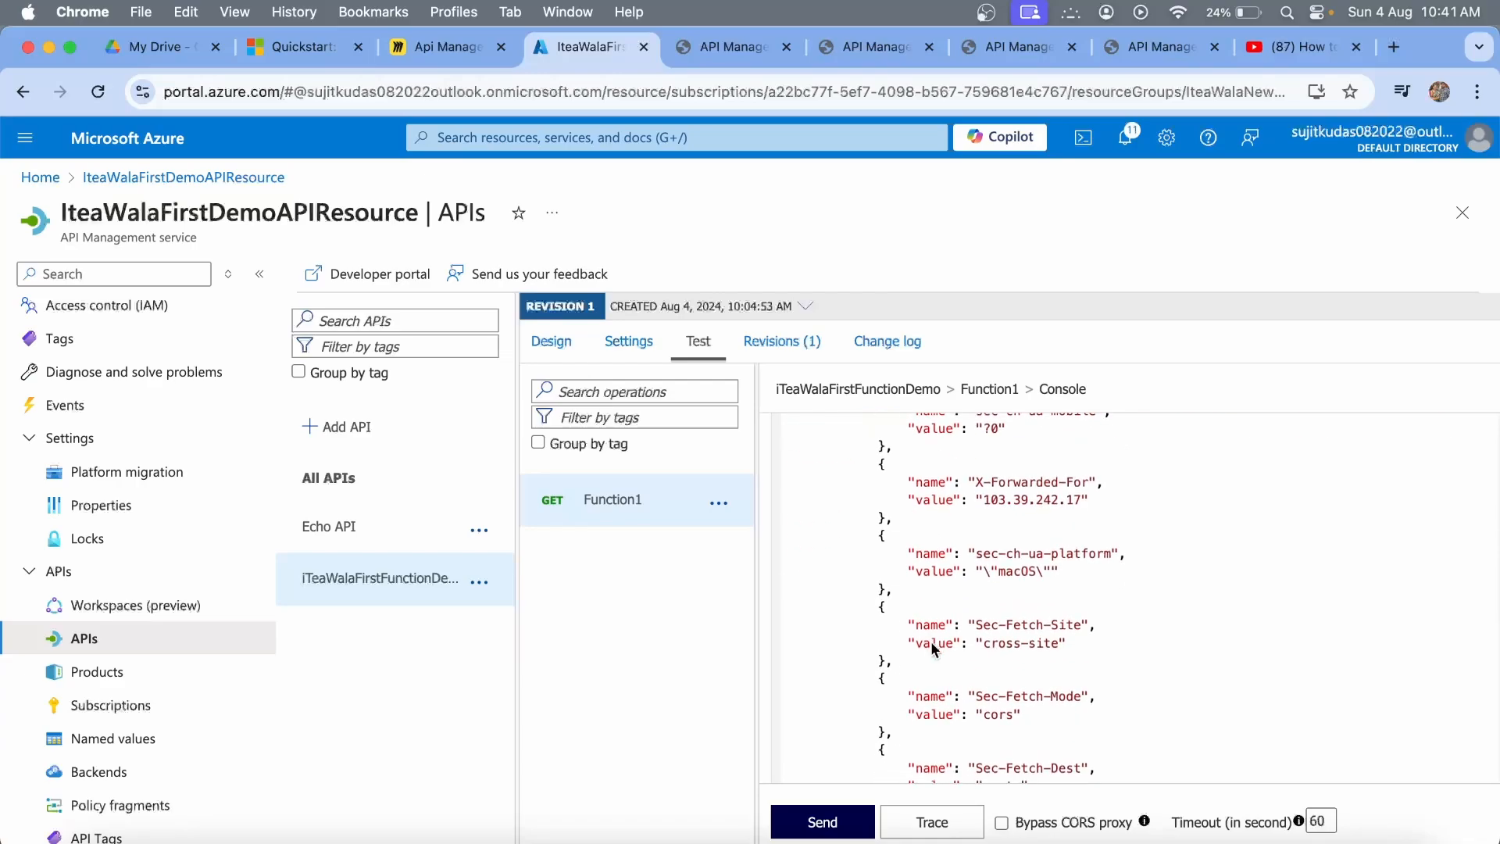
scroll(932, 648, "up", 1)
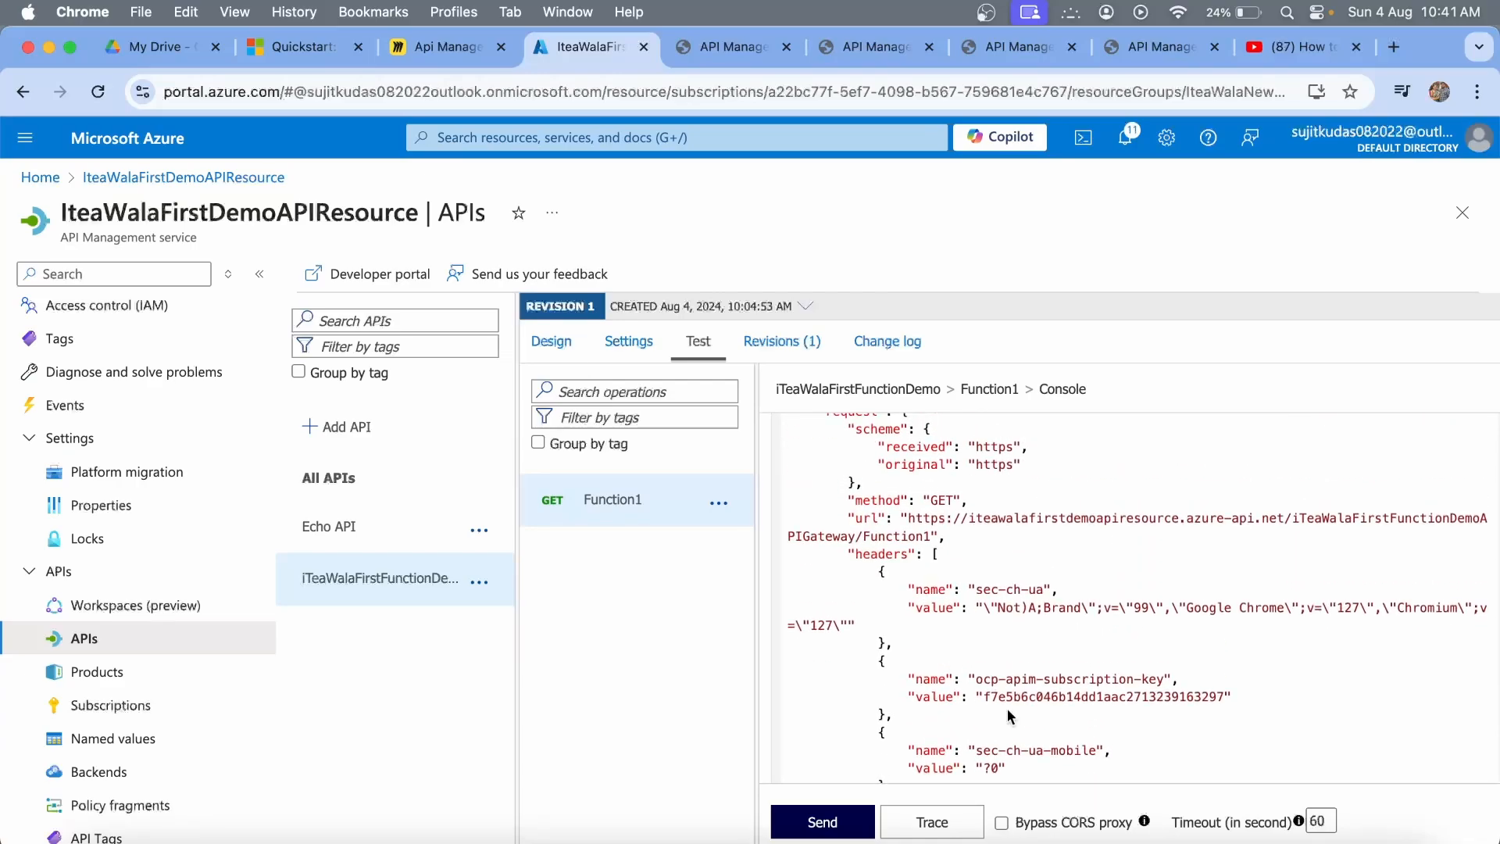
double_click(1045, 697)
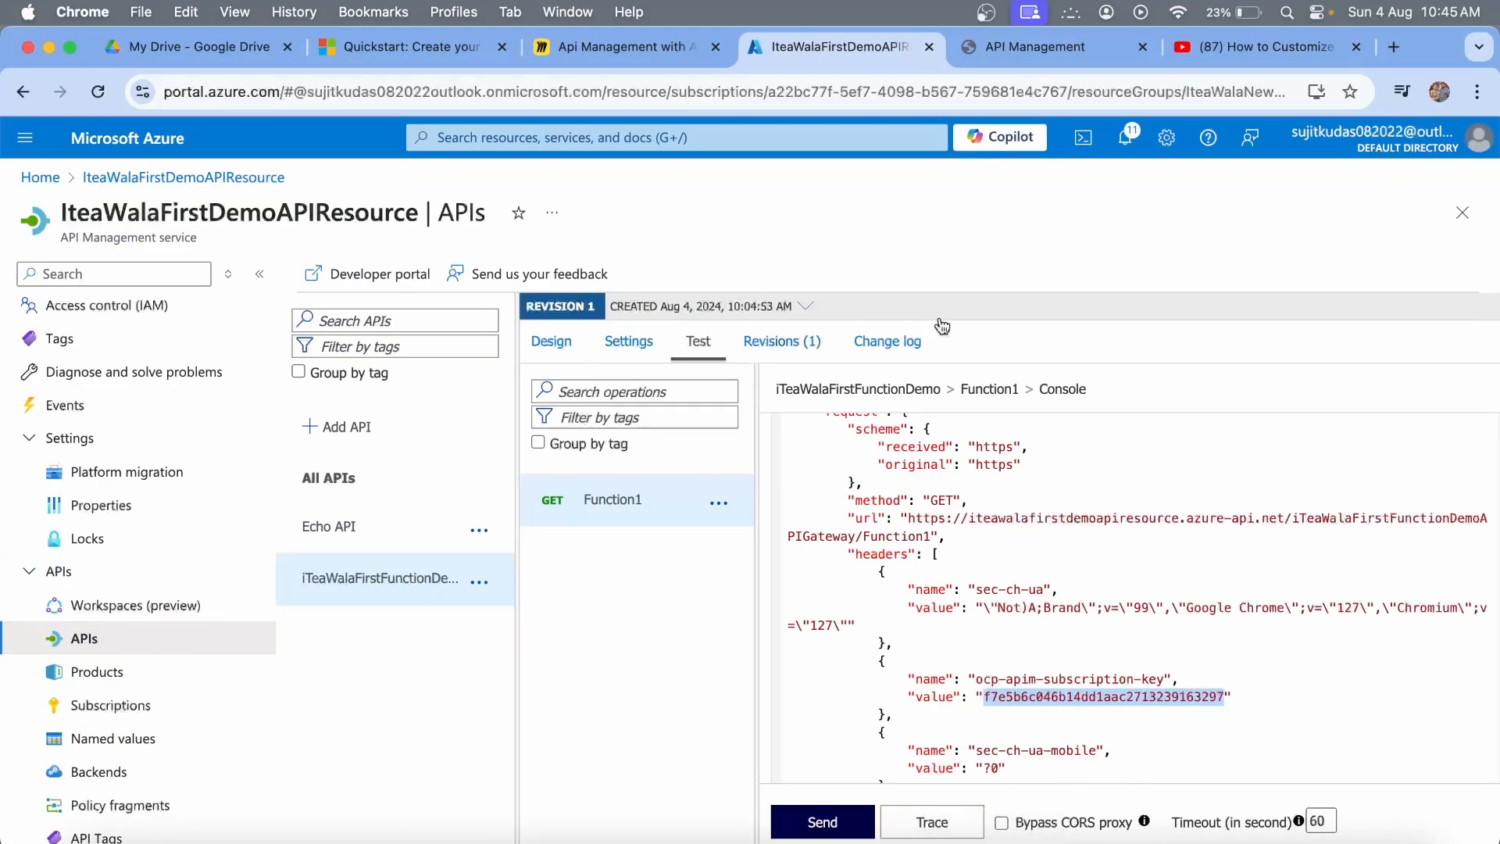
Paste the copied subscription key into the developer portal's Ocp-Apim-Subscription-Key header value.
left_click(1328, 841)
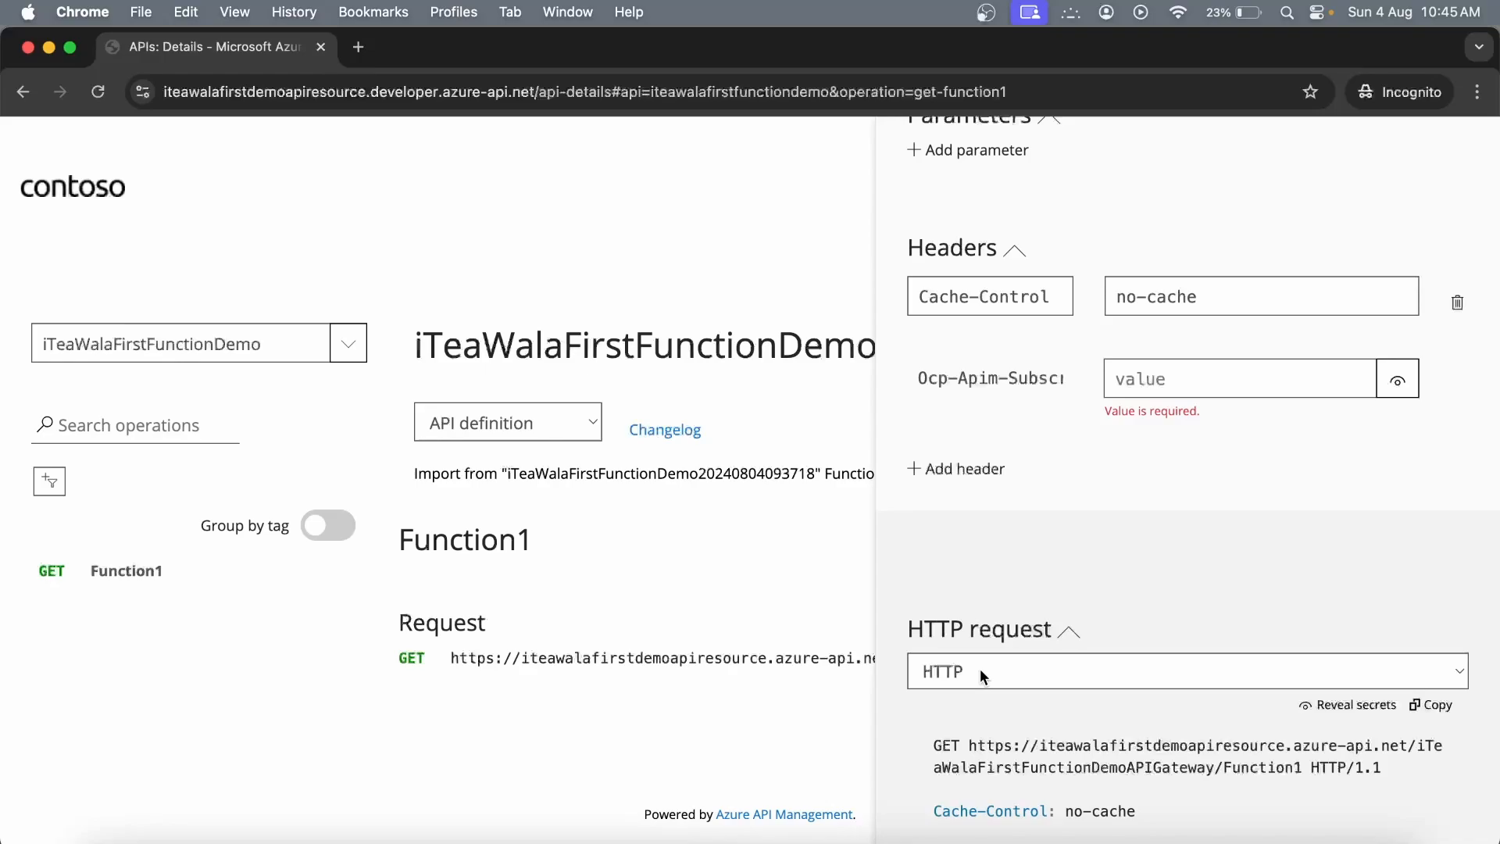
left_click(1141, 382)
key("super+v")
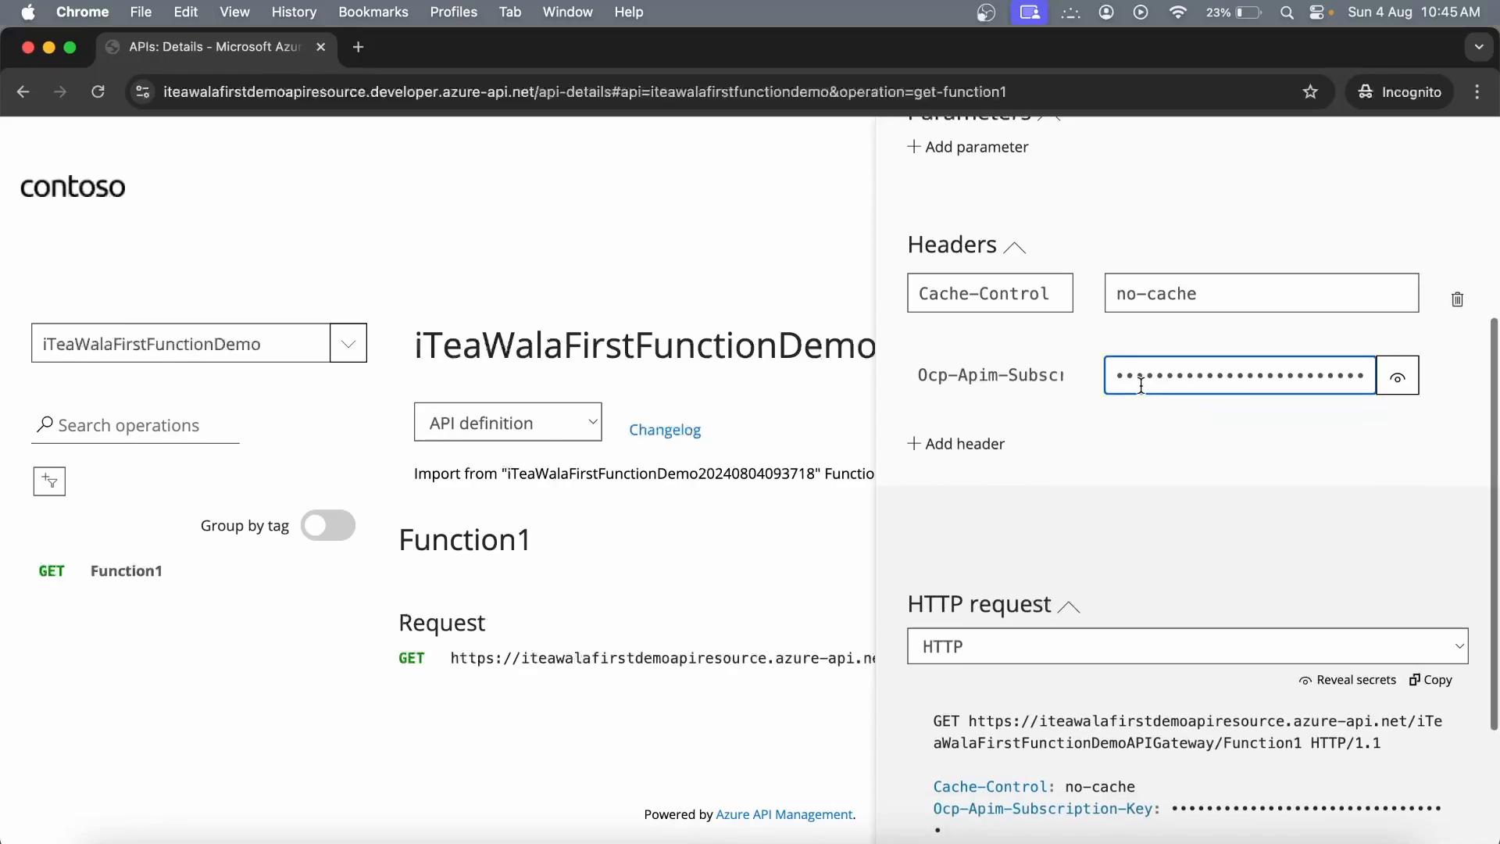
Send the Function1 request and select the 'Welcome to iTea Wala First Demo Function!' response.
scroll(1141, 386, "down", 3)
left_click(982, 790)
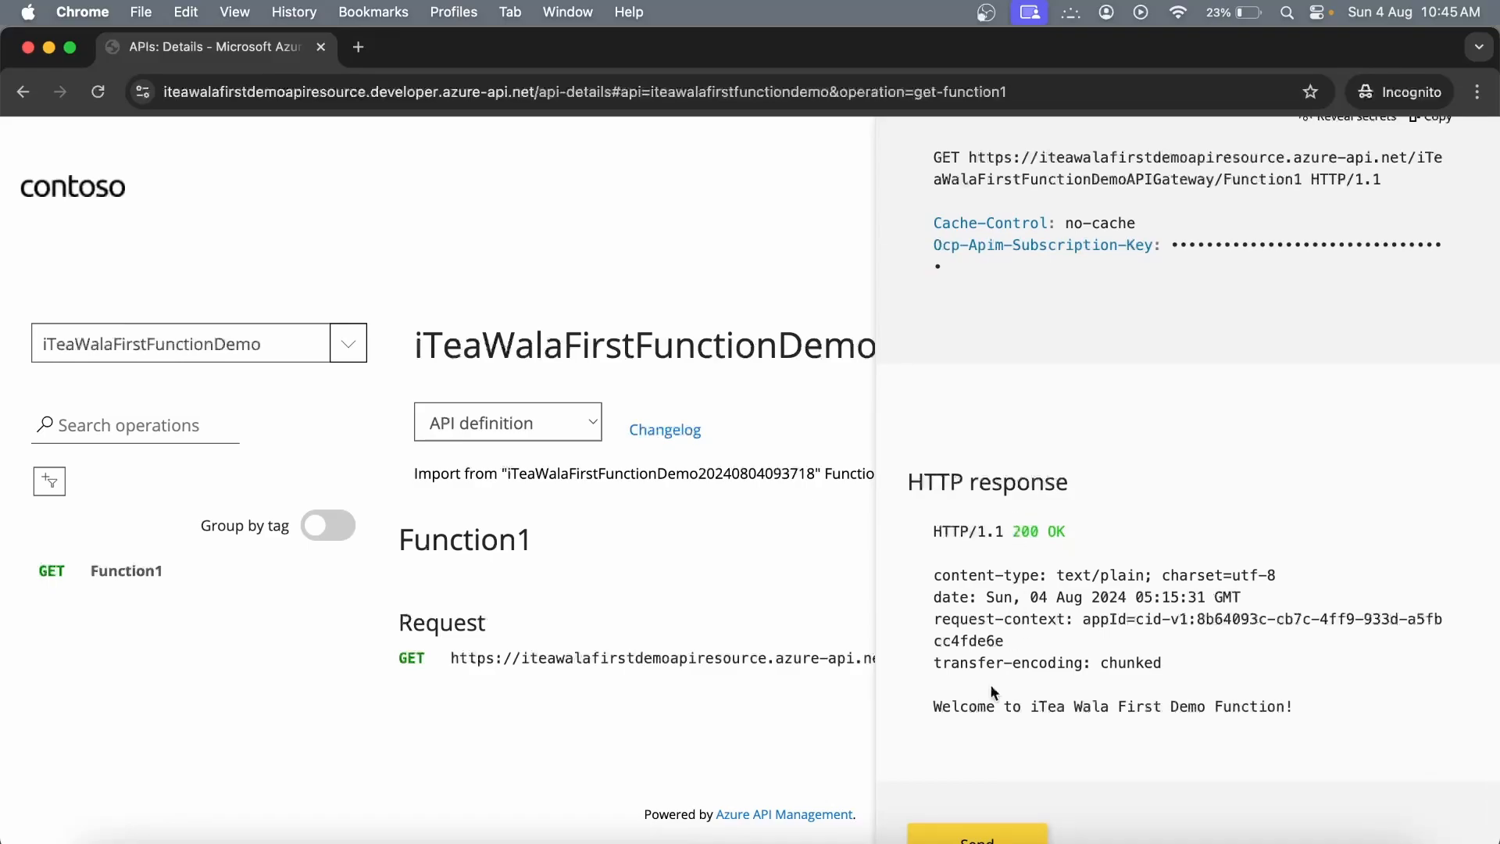
left_click_drag(933, 711, 1282, 722)
scroll(1285, 728, "down", 2)
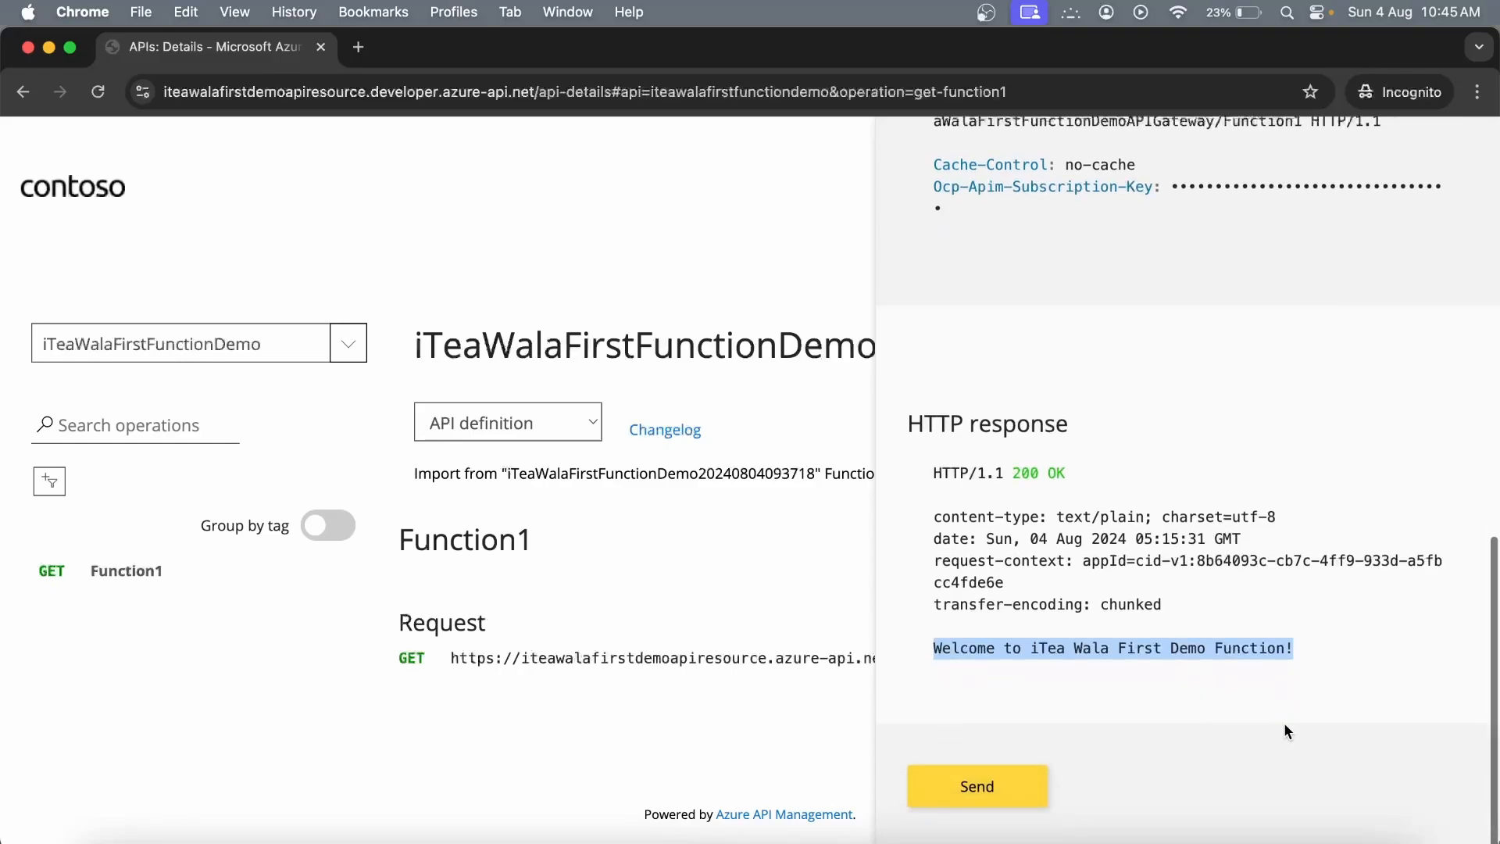